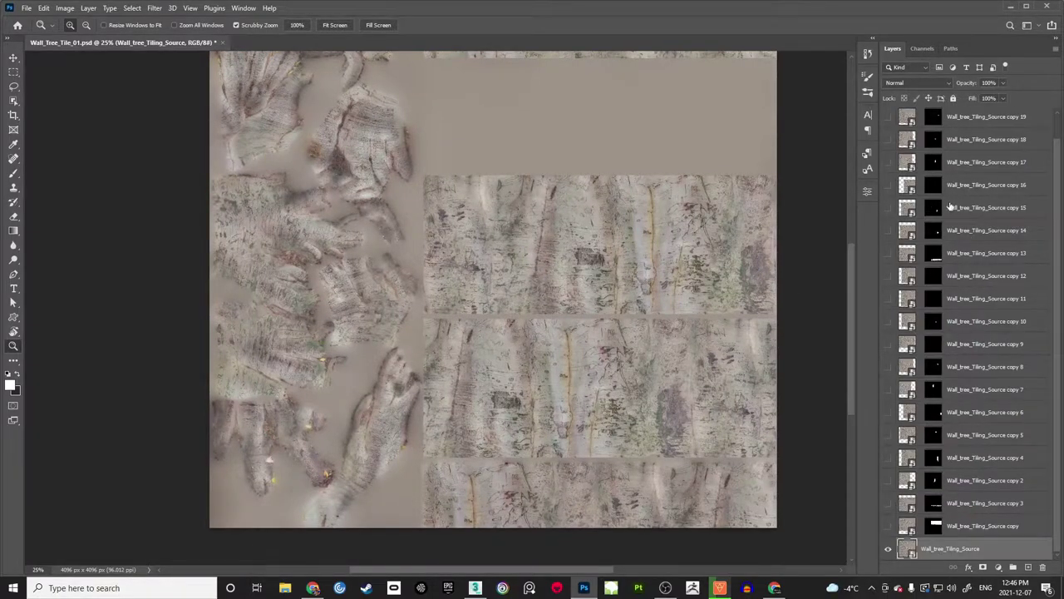
pyautogui.scroll(1, 1056, 265)
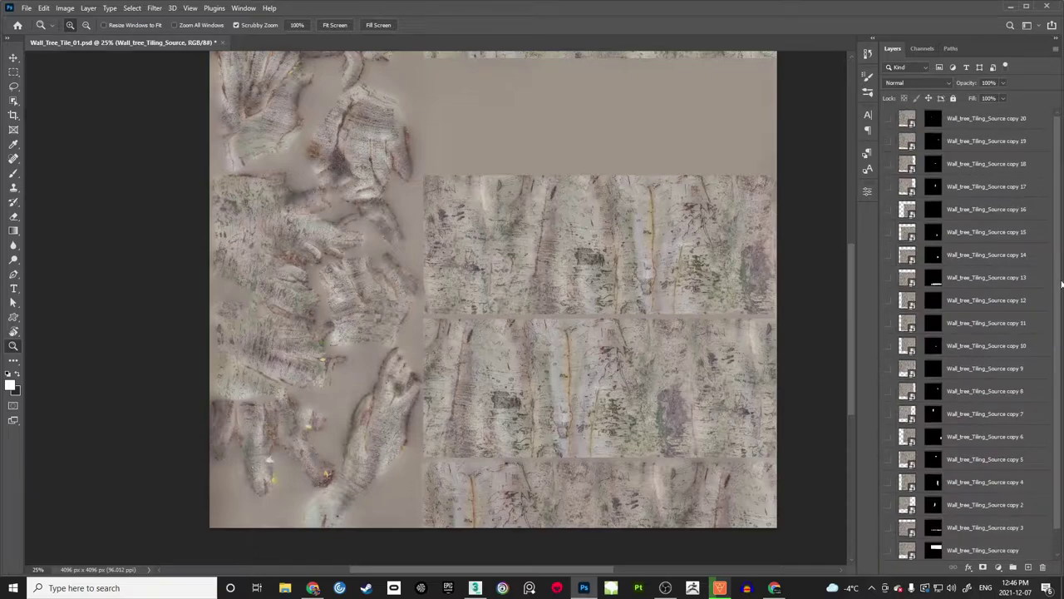
pyautogui.scroll(-1, 1058, 316)
pyautogui.moveTo(487, 283); pyautogui.dragTo(501, 308)
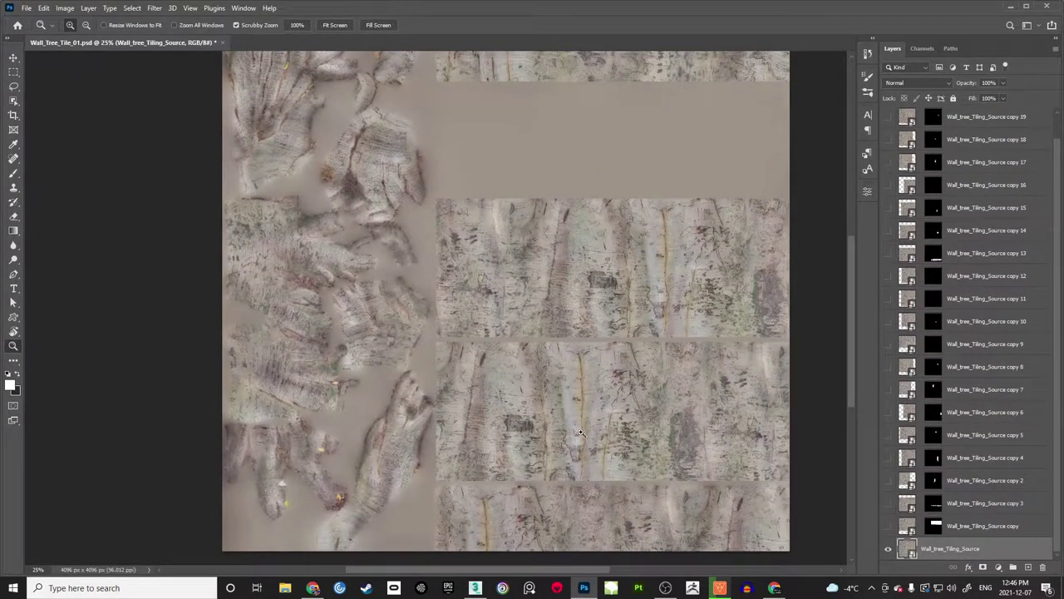
# Step: Switch to 3ds Max, select the Tree_mesh_Source_Low trunk and inspect its wireframe with edged faces displayed
pyautogui.click(474, 588)
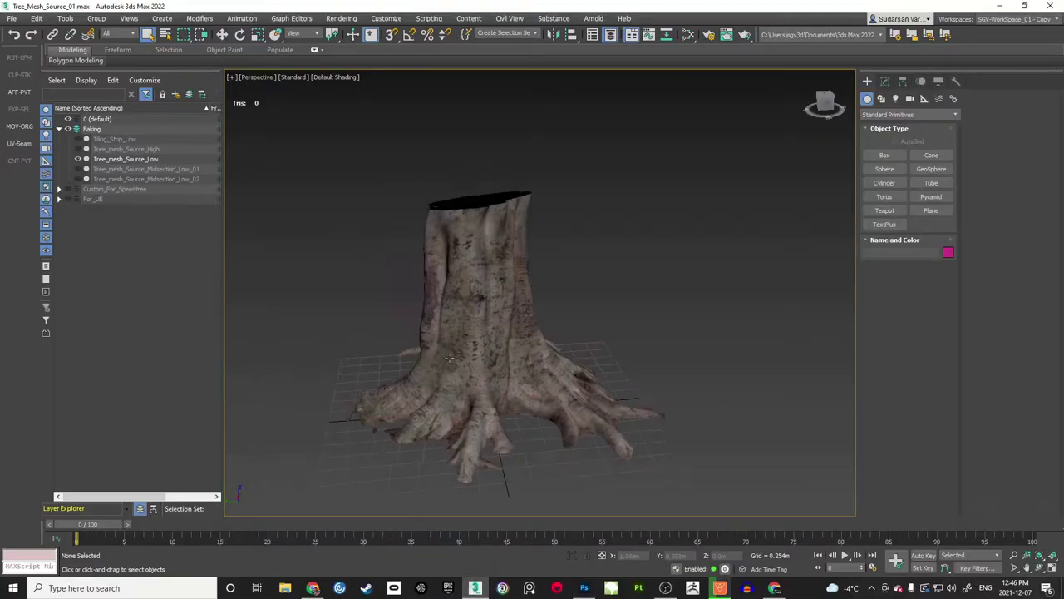
pyautogui.moveTo(451, 361); pyautogui.dragTo(513, 324)
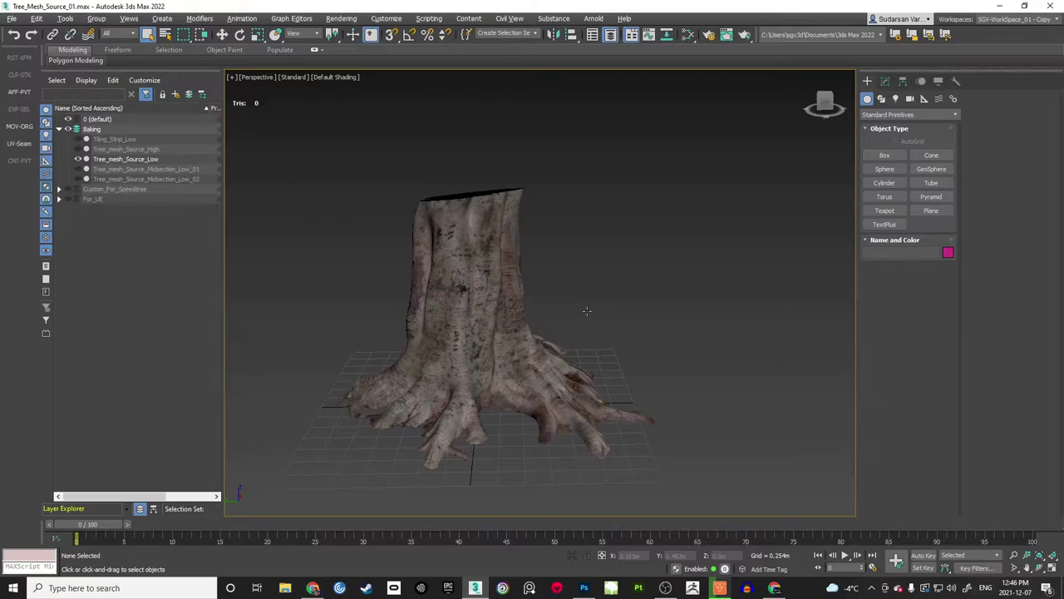
pyautogui.click(550, 303)
pyautogui.moveTo(516, 304)
pyautogui.mouseDown()
pyautogui.moveTo(480, 294)
pyautogui.moveTo(515, 278)
pyautogui.moveTo(451, 271)
pyautogui.moveTo(505, 263)
pyautogui.mouseUp()
pyautogui.press('F4')
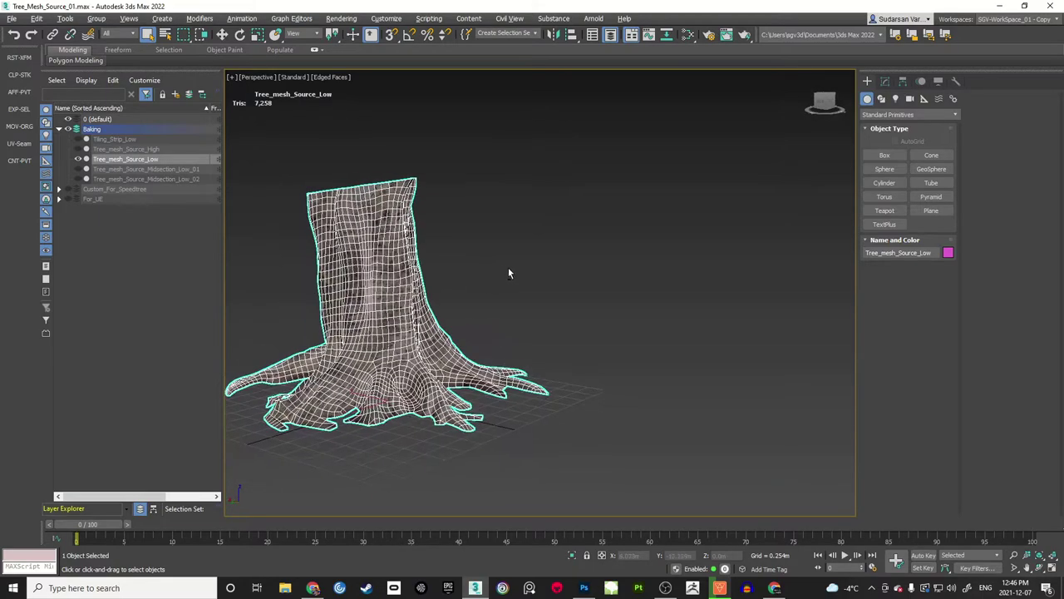
pyautogui.moveTo(397, 290); pyautogui.dragTo(452, 289)
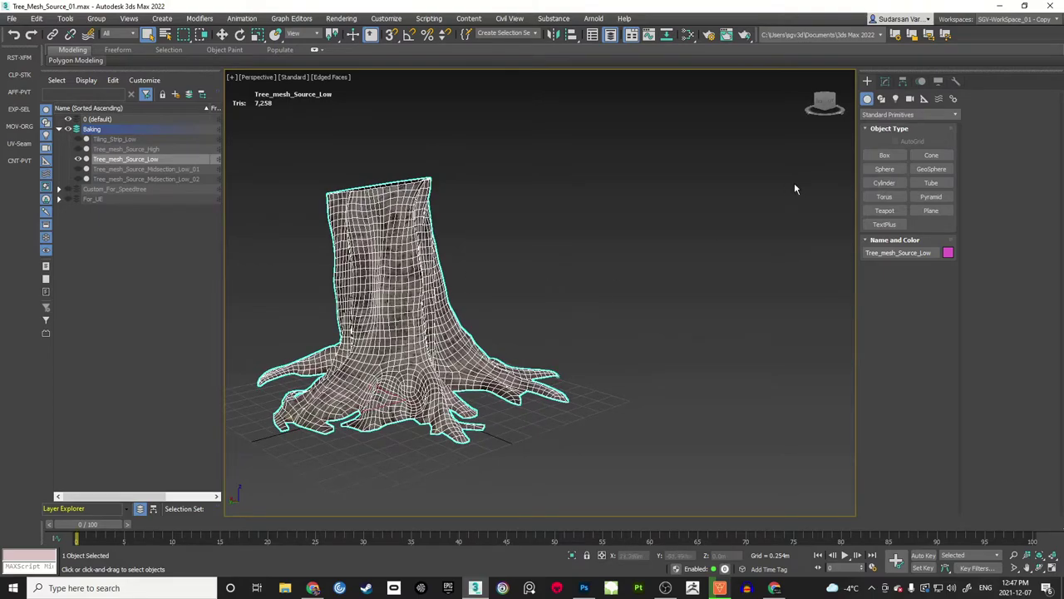
# Step: Open the trunk's Unwrap UVW layout beside the perspective view and turn off edged faces to show the seams on the bark
pyautogui.click(885, 80)
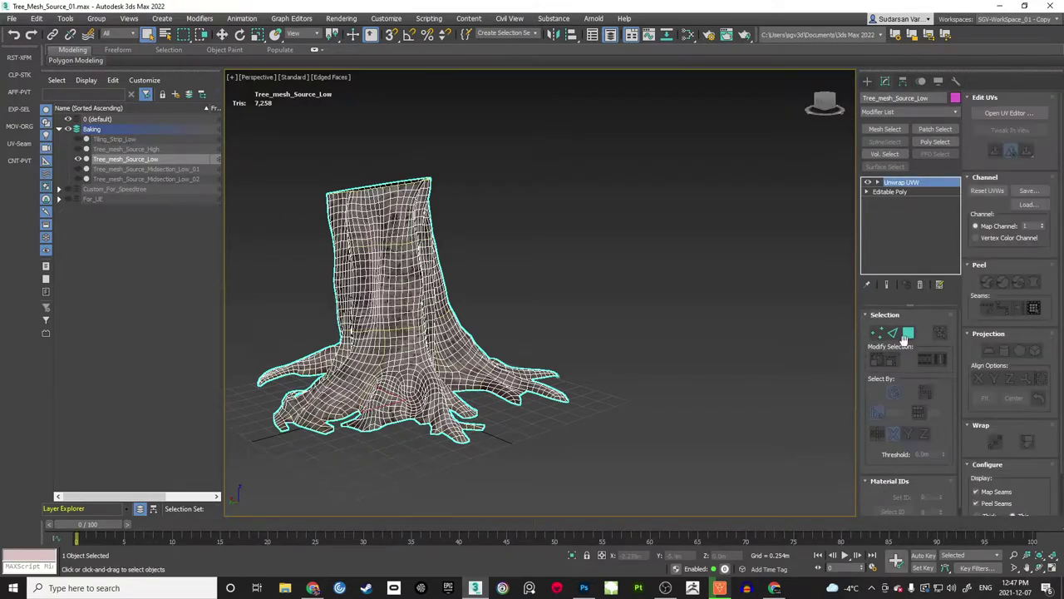
pyautogui.click(1008, 113)
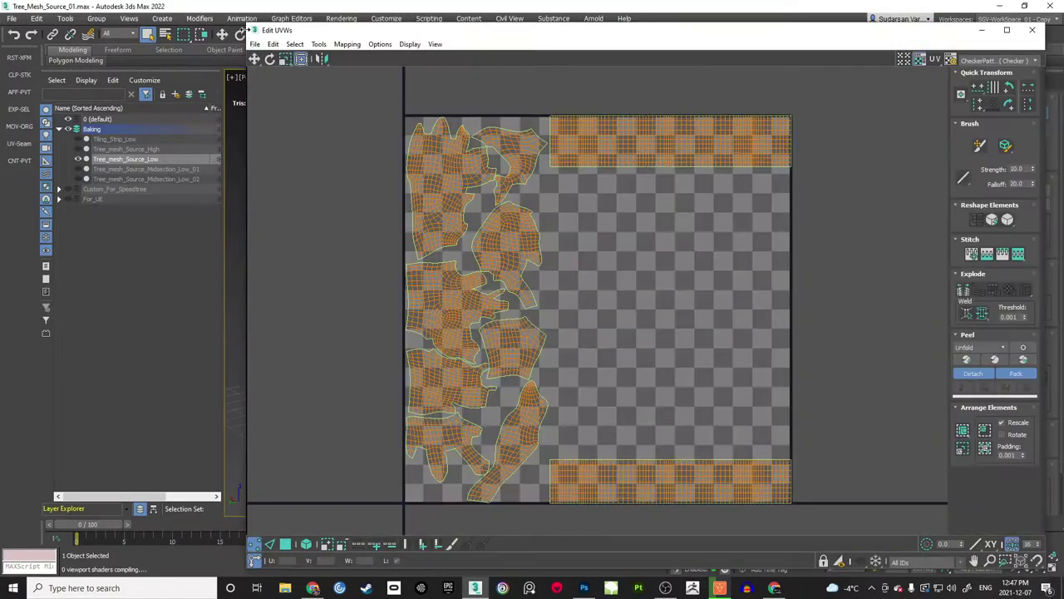
pyautogui.moveTo(246, 24); pyautogui.dragTo(499, 37)
pyautogui.moveTo(730, 48); pyautogui.dragTo(723, 12)
pyautogui.moveTo(400, 228)
pyautogui.mouseDown()
pyautogui.moveTo(415, 239)
pyautogui.moveTo(423, 230)
pyautogui.moveTo(393, 227)
pyautogui.moveTo(406, 236)
pyautogui.mouseUp()
pyautogui.press('F4')
pyautogui.scroll(3, 408, 228)
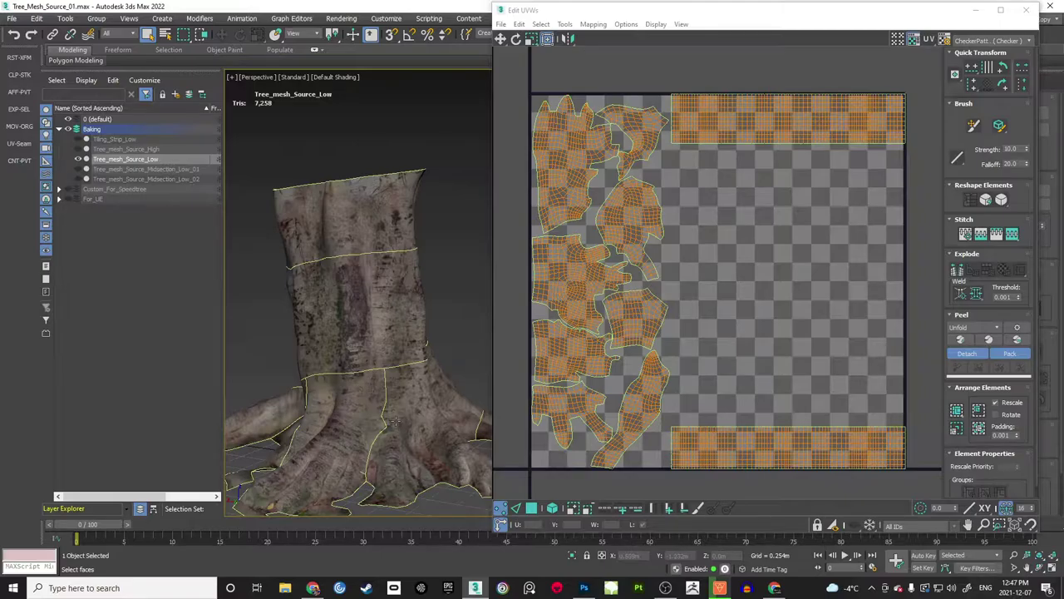
# Step: Capture a 1332x804 screen region covering both the trunk in the viewport and its UV layout
pyautogui.press('Print')
pyautogui.moveTo(202, 104)
pyautogui.mouseDown()
pyautogui.moveTo(855, 515)
pyautogui.moveTo(941, 513)
pyautogui.mouseUp()
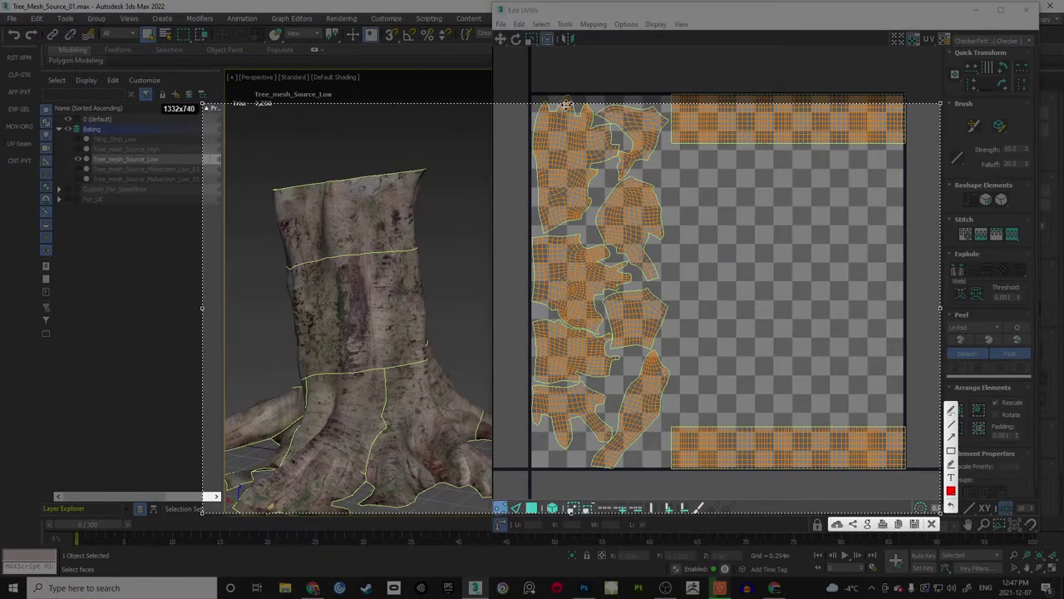
pyautogui.moveTo(565, 104); pyautogui.dragTo(572, 66)
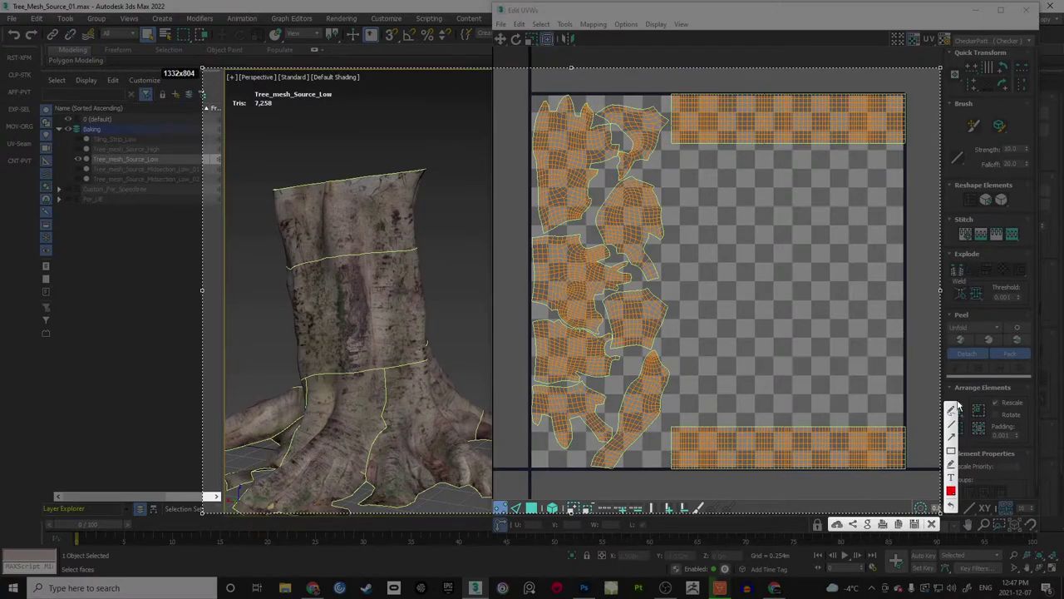
# Step: Circle the trunk's upper and middle sections in red and draw arrows from them to their UV strips
pyautogui.moveTo(258, 197)
pyautogui.mouseDown()
pyautogui.moveTo(390, 152)
pyautogui.moveTo(440, 180)
pyautogui.moveTo(420, 246)
pyautogui.moveTo(331, 264)
pyautogui.moveTo(262, 221)
pyautogui.moveTo(250, 193)
pyautogui.mouseUp()
pyautogui.moveTo(376, 209)
pyautogui.mouseDown()
pyautogui.moveTo(746, 105)
pyautogui.moveTo(704, 141)
pyautogui.mouseUp()
pyautogui.moveTo(268, 303)
pyautogui.mouseDown()
pyautogui.moveTo(369, 258)
pyautogui.moveTo(449, 285)
pyautogui.moveTo(425, 358)
pyautogui.moveTo(301, 370)
pyautogui.moveTo(277, 304)
pyautogui.mouseUp()
pyautogui.moveTo(394, 312); pyautogui.dragTo(761, 431)
pyautogui.moveTo(707, 428); pyautogui.dragTo(761, 430)
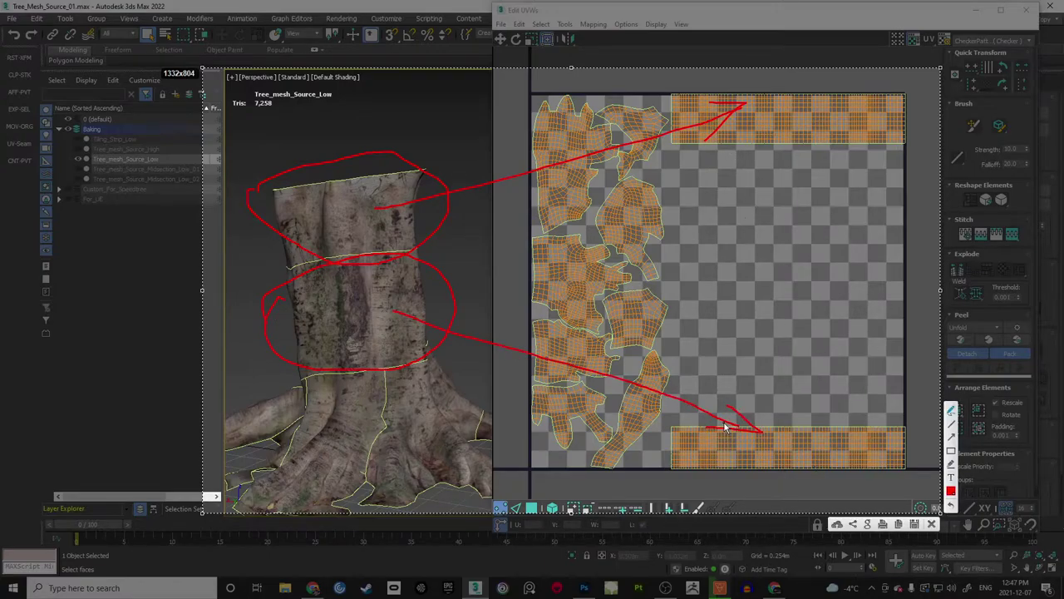
# Step: Mark the seam between the two trunk sections and the UV strips' outer edges with arrows, and discard the annotated capture
pyautogui.moveTo(354, 243)
pyautogui.mouseDown()
pyautogui.moveTo(344, 271)
pyautogui.moveTo(373, 265)
pyautogui.moveTo(351, 246)
pyautogui.mouseUp()
pyautogui.press('Escape')
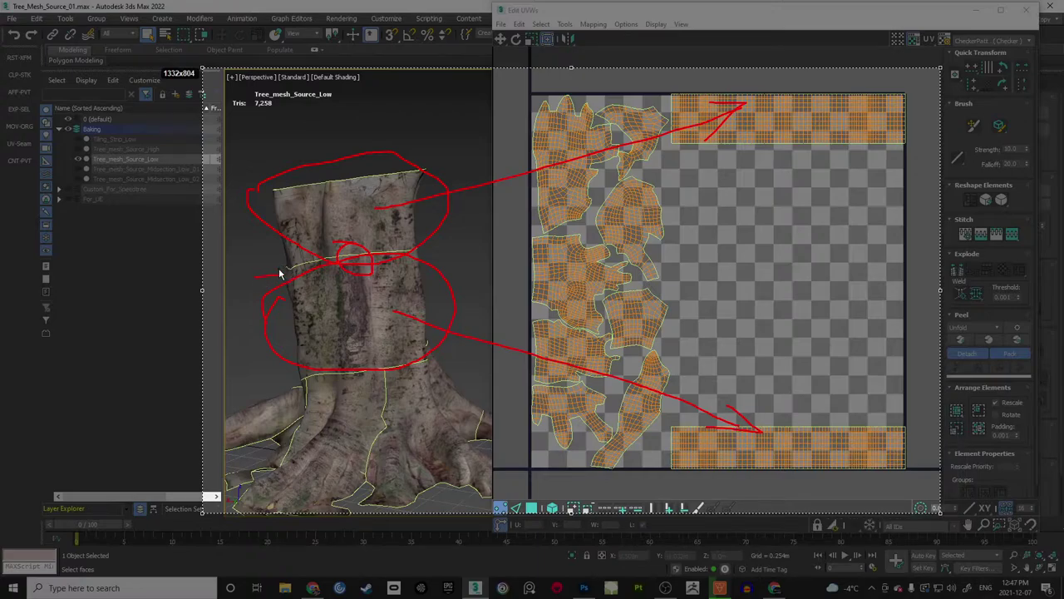
pyautogui.moveTo(279, 269); pyautogui.dragTo(289, 278)
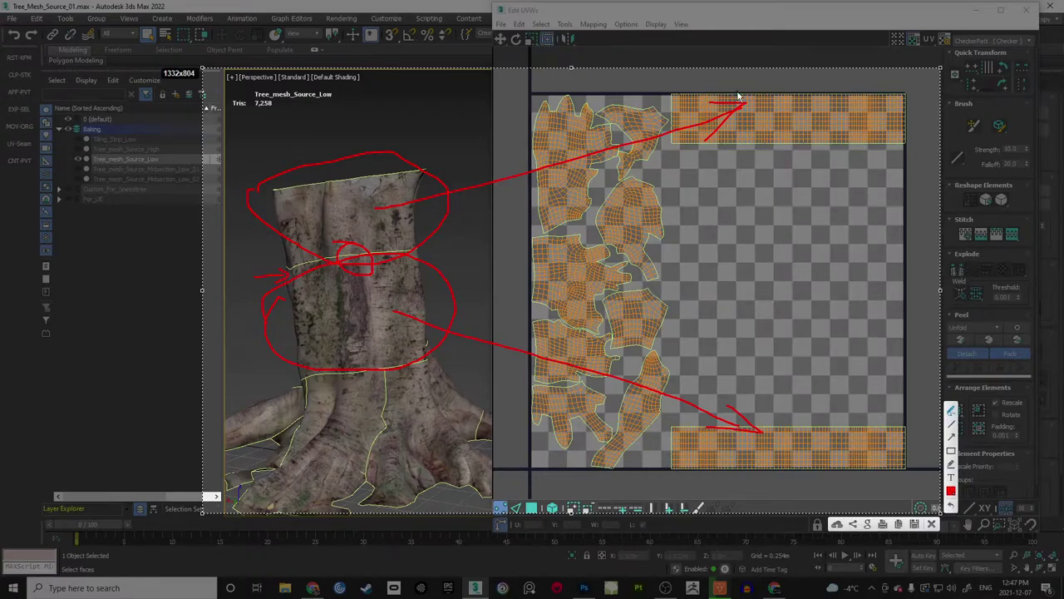
pyautogui.moveTo(744, 85); pyautogui.dragTo(773, 98)
pyautogui.moveTo(802, 483); pyautogui.dragTo(811, 460)
pyautogui.moveTo(913, 128)
pyautogui.mouseDown()
pyautogui.moveTo(915, 79)
pyautogui.moveTo(922, 107)
pyautogui.mouseUp()
pyautogui.moveTo(913, 438)
pyautogui.mouseDown()
pyautogui.moveTo(914, 483)
pyautogui.moveTo(918, 472)
pyautogui.mouseUp()
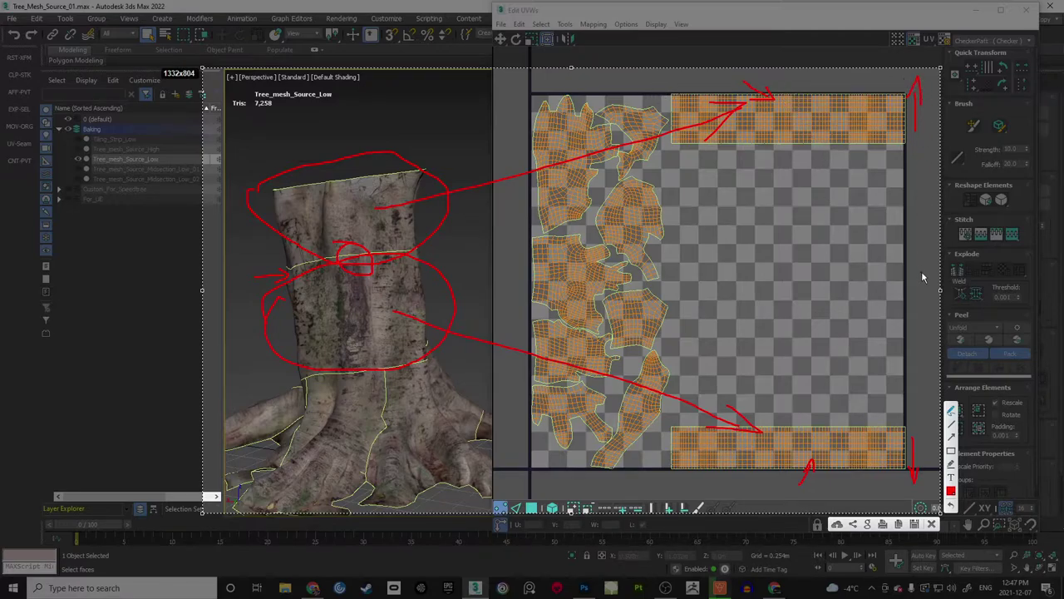
pyautogui.click(932, 525)
# Step: Switch to Photoshop and examine the two middle bark strips on the Wall_Tree_Tile_01.psd texture sheet
pyautogui.moveTo(432, 307); pyautogui.dragTo(408, 282)
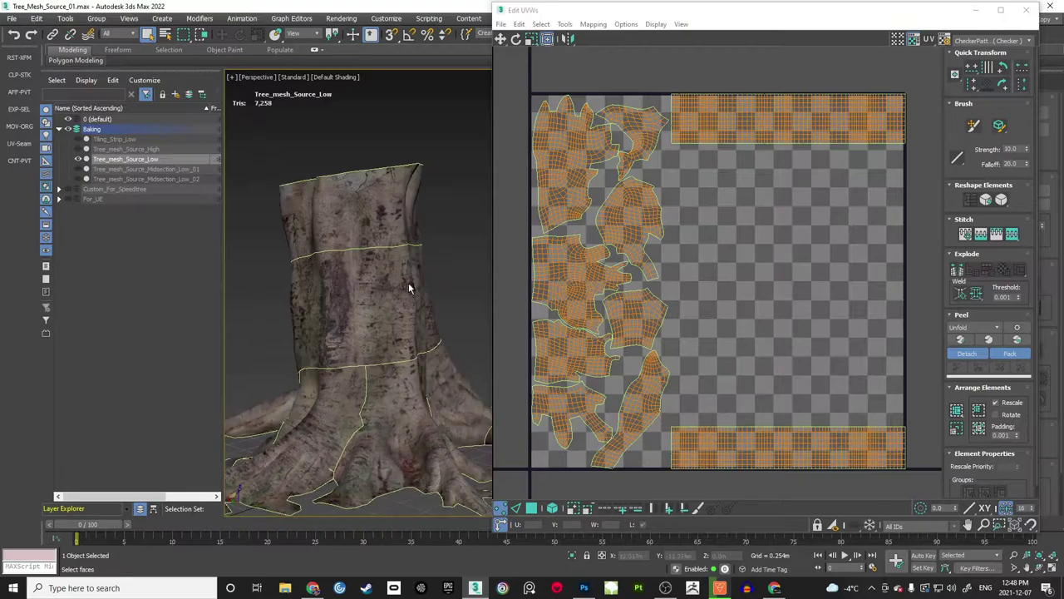
pyautogui.click(584, 588)
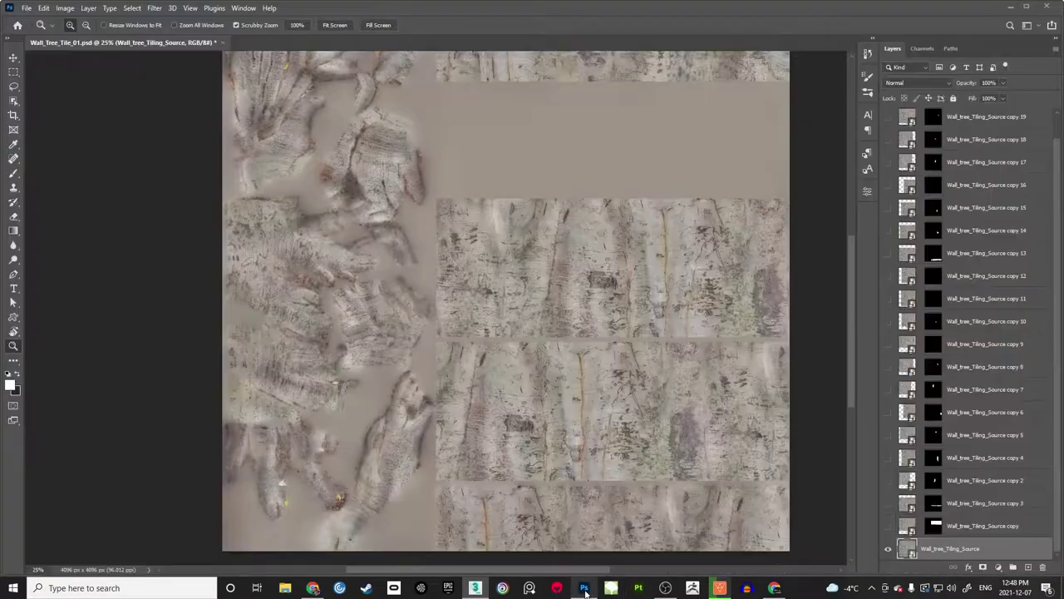
pyautogui.moveTo(609, 365); pyautogui.dragTo(608, 304)
pyautogui.moveTo(517, 467); pyautogui.dragTo(527, 489)
pyautogui.moveTo(581, 200); pyautogui.dragTo(586, 400)
pyautogui.moveTo(591, 306); pyautogui.dragTo(574, 277)
pyautogui.moveTo(580, 345); pyautogui.dragTo(587, 187)
pyautogui.moveTo(594, 299); pyautogui.dragTo(602, 323)
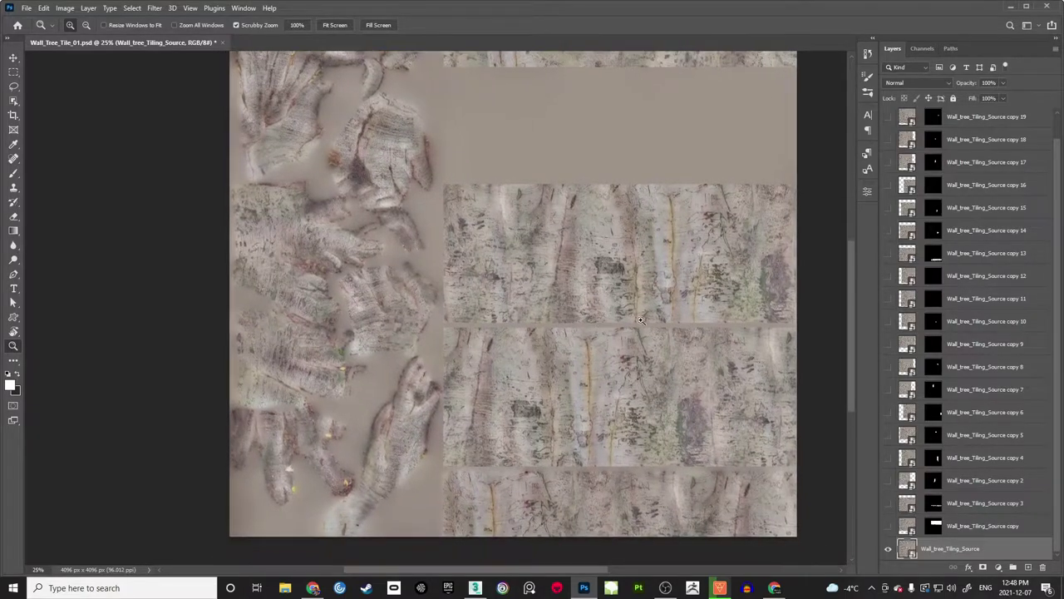
# Step: Capture the bark strips on screen, frame the two middle ones with a red rectangle and discard the capture
pyautogui.press('Print')
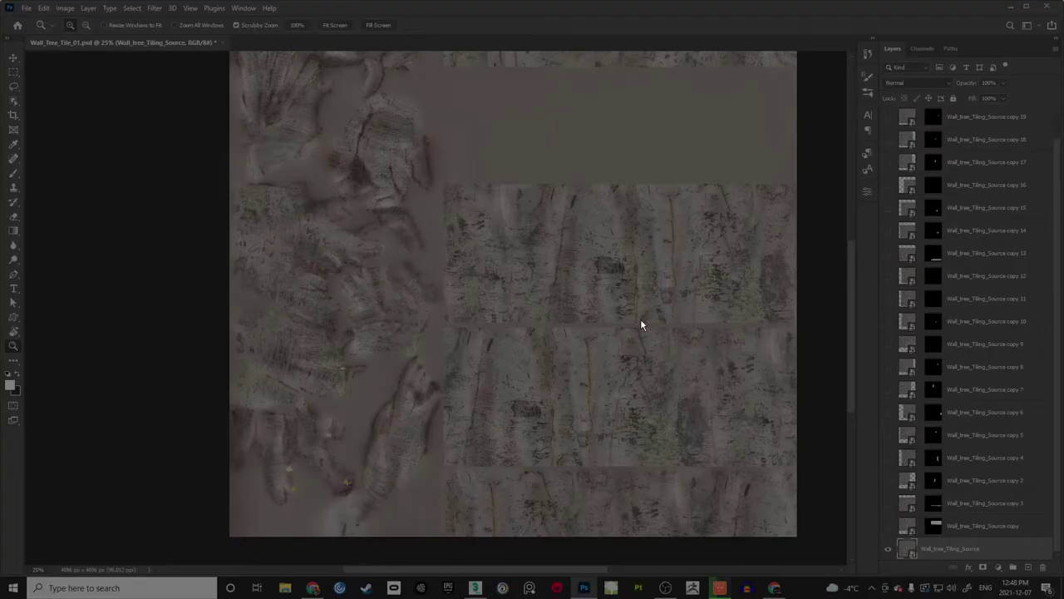
pyautogui.moveTo(345, 146)
pyautogui.mouseDown()
pyautogui.moveTo(592, 408)
pyautogui.moveTo(830, 528)
pyautogui.moveTo(823, 548)
pyautogui.mouseUp()
pyautogui.moveTo(429, 170)
pyautogui.mouseDown()
pyautogui.moveTo(748, 458)
pyautogui.moveTo(803, 471)
pyautogui.mouseUp()
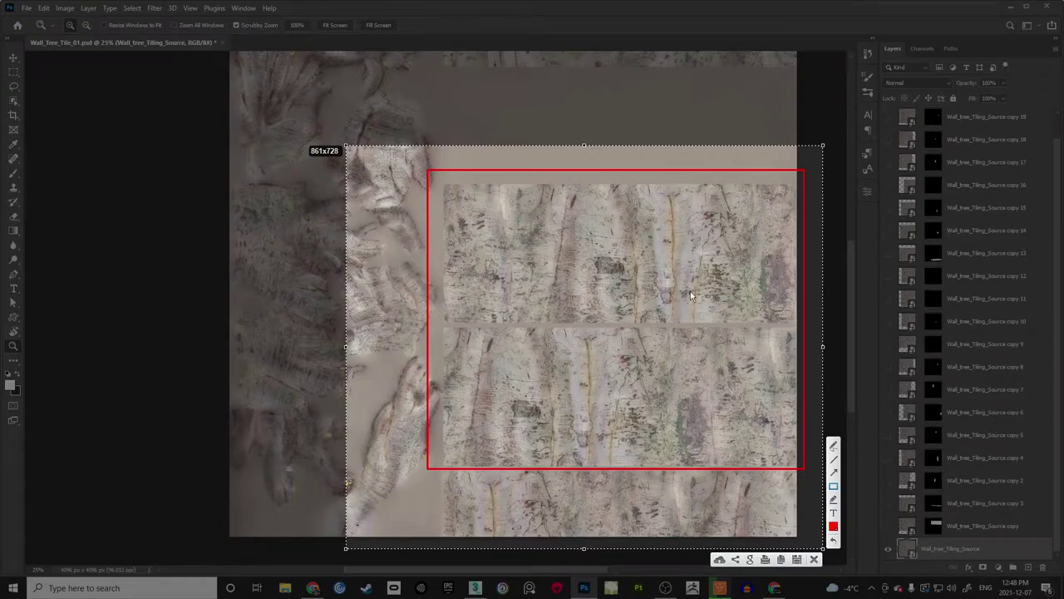
pyautogui.click(815, 559)
# Step: Return to 3ds Max, close the trunk's UV editor and deselect the mesh
pyautogui.hotkey('ctrl', '0')
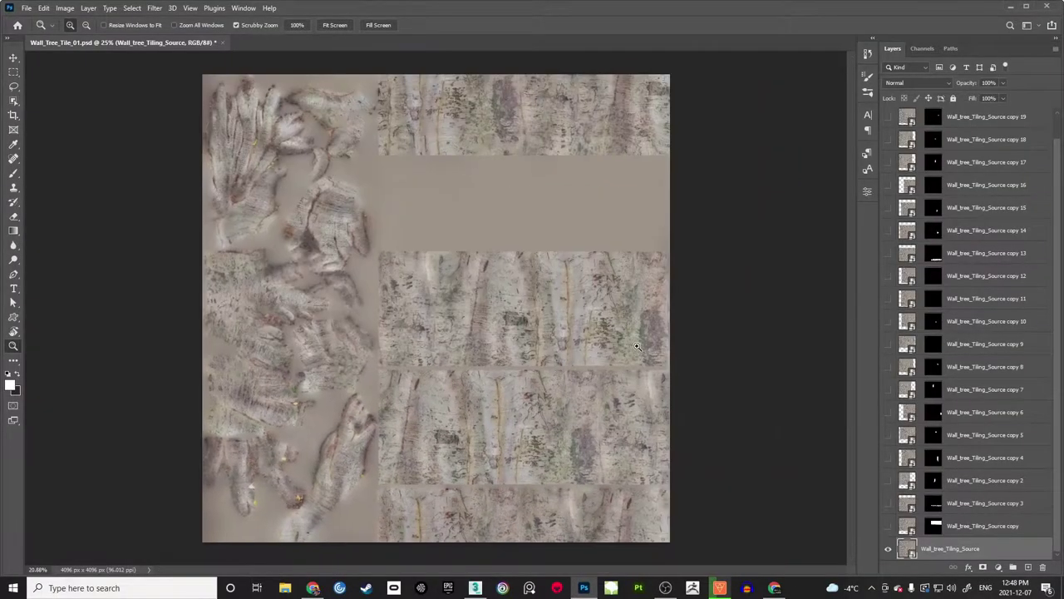
pyautogui.click(547, 339)
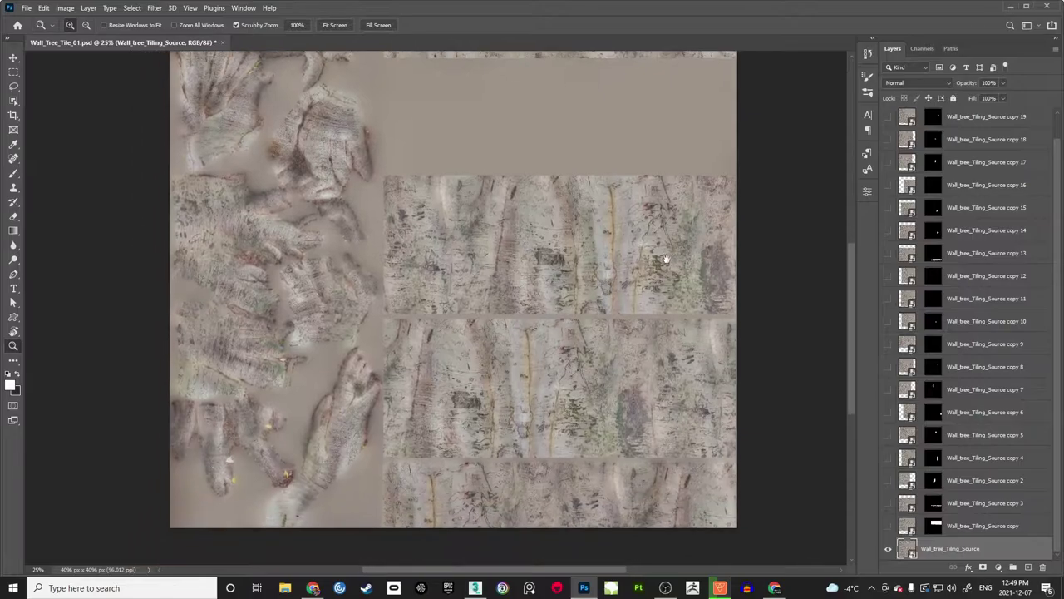
pyautogui.click(477, 588)
pyautogui.moveTo(404, 294); pyautogui.dragTo(432, 307)
pyautogui.click(1027, 10)
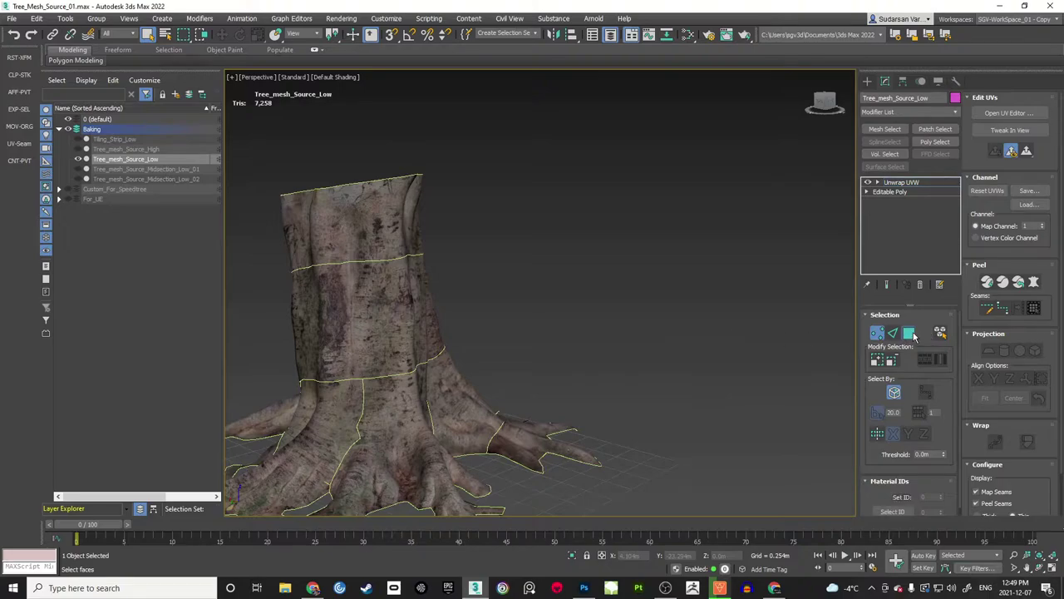
pyautogui.click(540, 253)
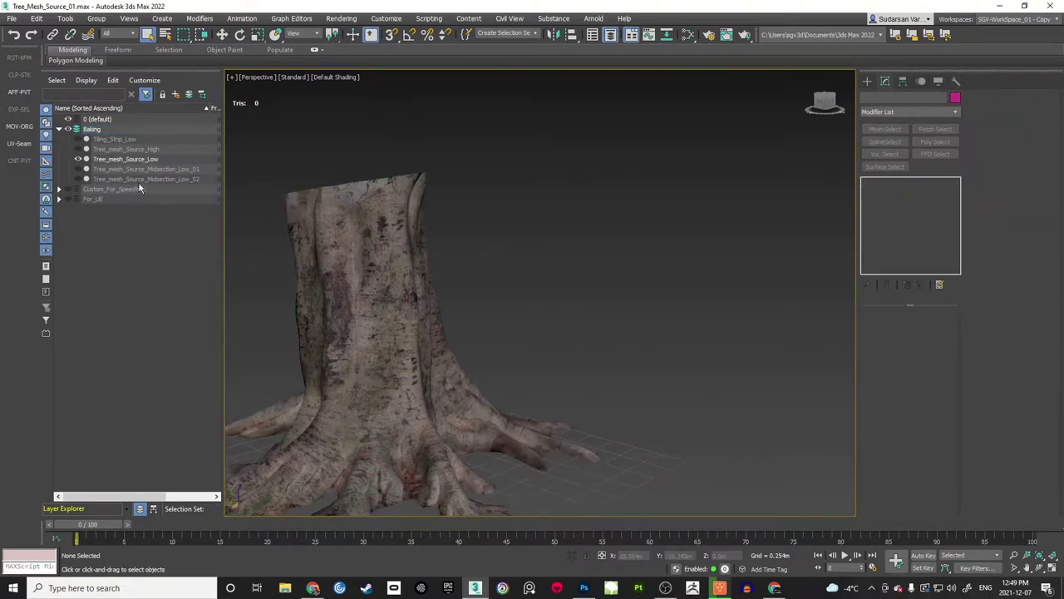
# Step: Show only Tree_mesh_Source_Midsection_Low_01 from the Baking layer and open its UV layout for inspection
pyautogui.click(80, 168)
pyautogui.click(78, 159)
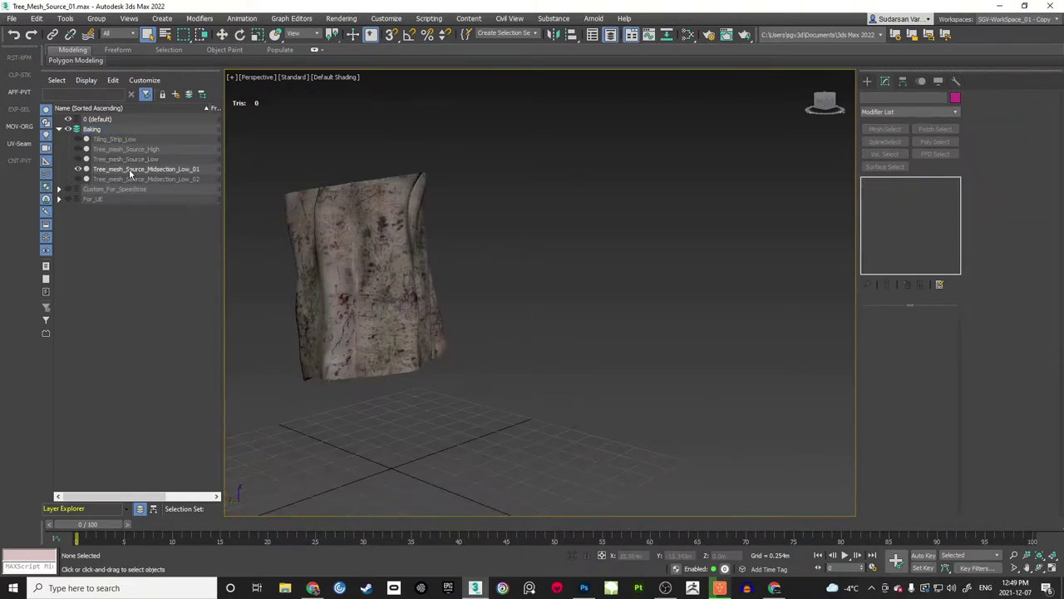
pyautogui.click(439, 234)
pyautogui.moveTo(439, 234); pyautogui.dragTo(466, 255)
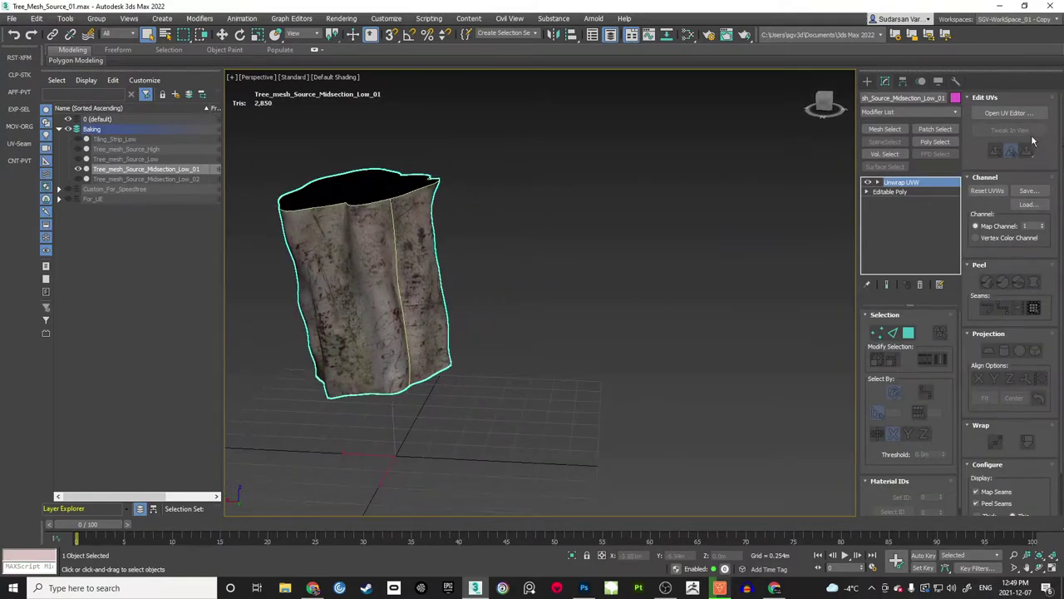
pyautogui.click(1008, 112)
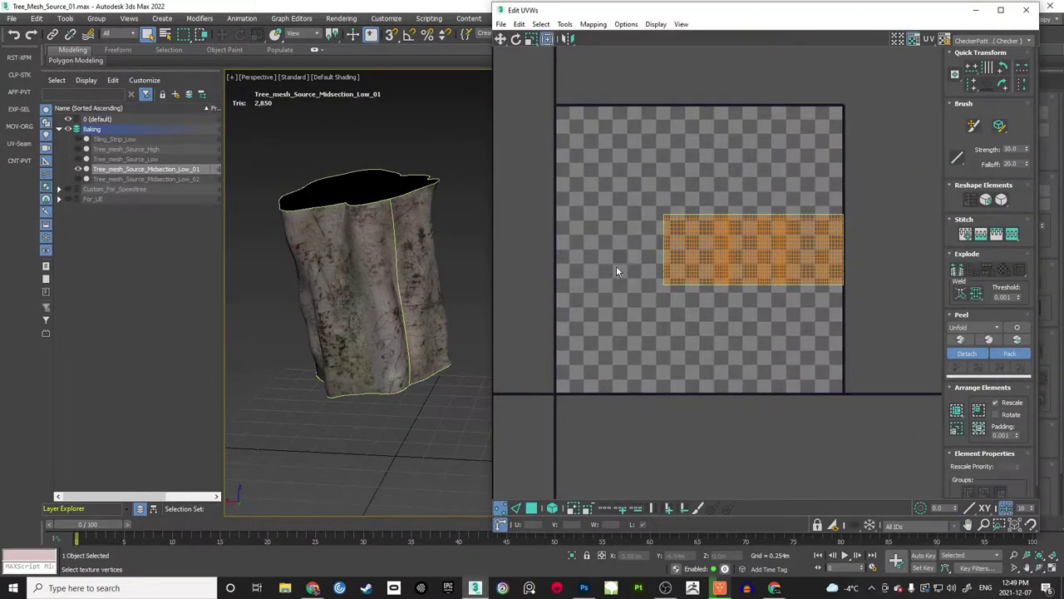
pyautogui.moveTo(351, 278); pyautogui.dragTo(413, 260)
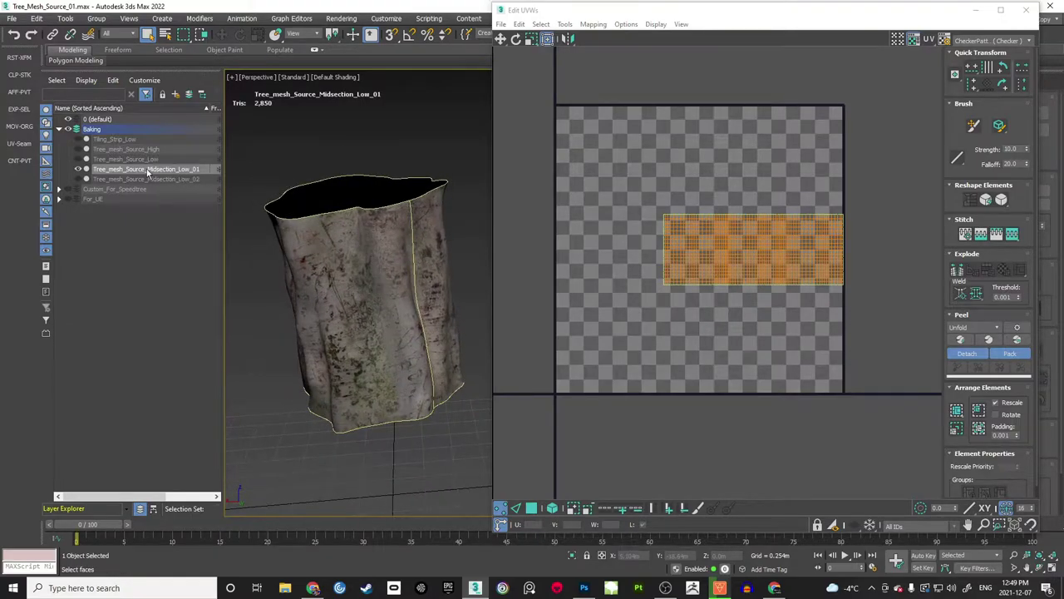
# Step: Show Tree_mesh_Source_Low together with the midsection and select it to compare the two meshes
pyautogui.click(78, 158)
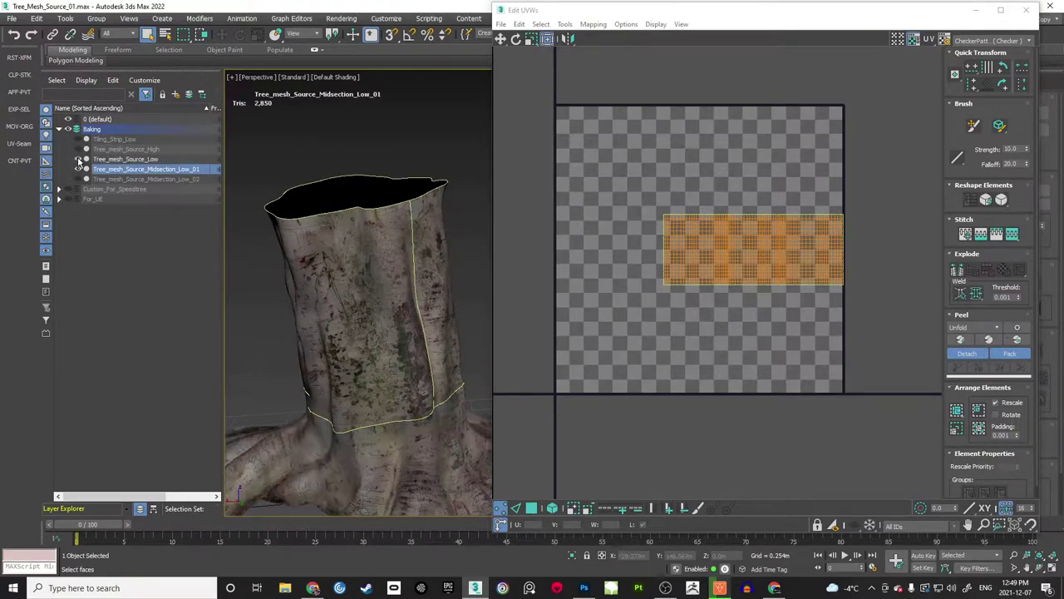
pyautogui.click(158, 159)
pyautogui.moveTo(400, 236); pyautogui.dragTo(567, 243)
# Step: Hide Tree_mesh_Source_Low and select Tree_mesh_Source_Midsection_Low_01 to view its vertical seam
pyautogui.click(80, 159)
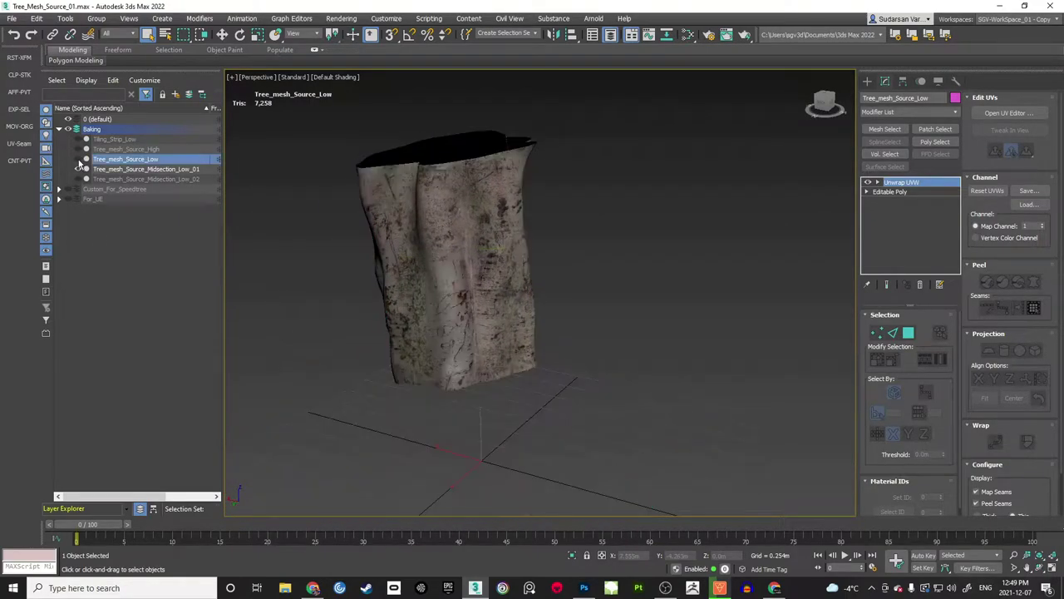
pyautogui.moveTo(434, 230); pyautogui.dragTo(212, 219)
pyautogui.click(188, 169)
pyautogui.moveTo(606, 291); pyautogui.dragTo(468, 243)
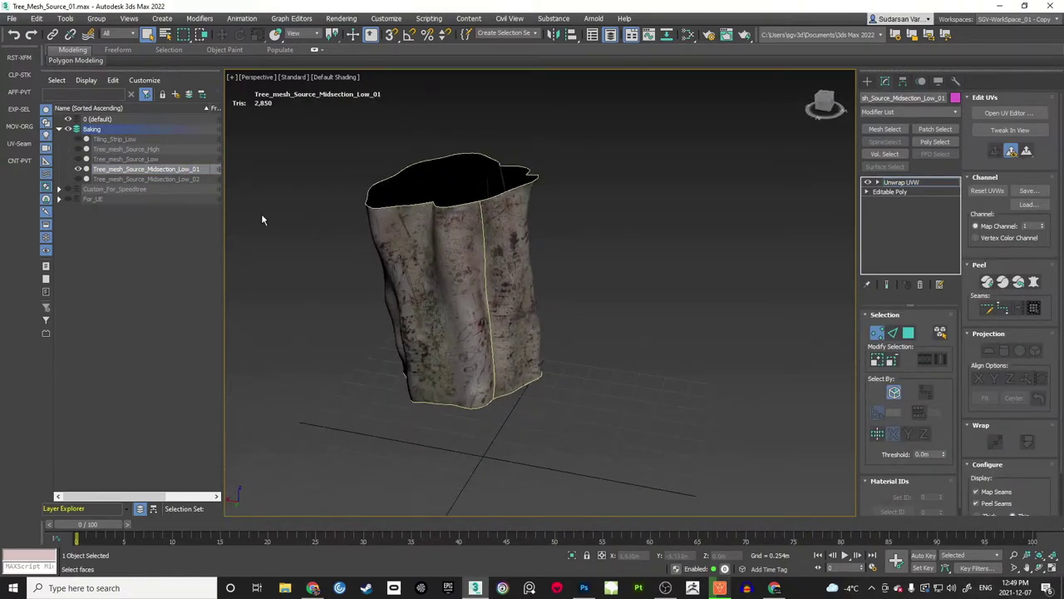
# Step: Unhide and select Tree_mesh_Source_Low, and examine its UV seams around the trunk
pyautogui.click(83, 160)
pyautogui.click(124, 159)
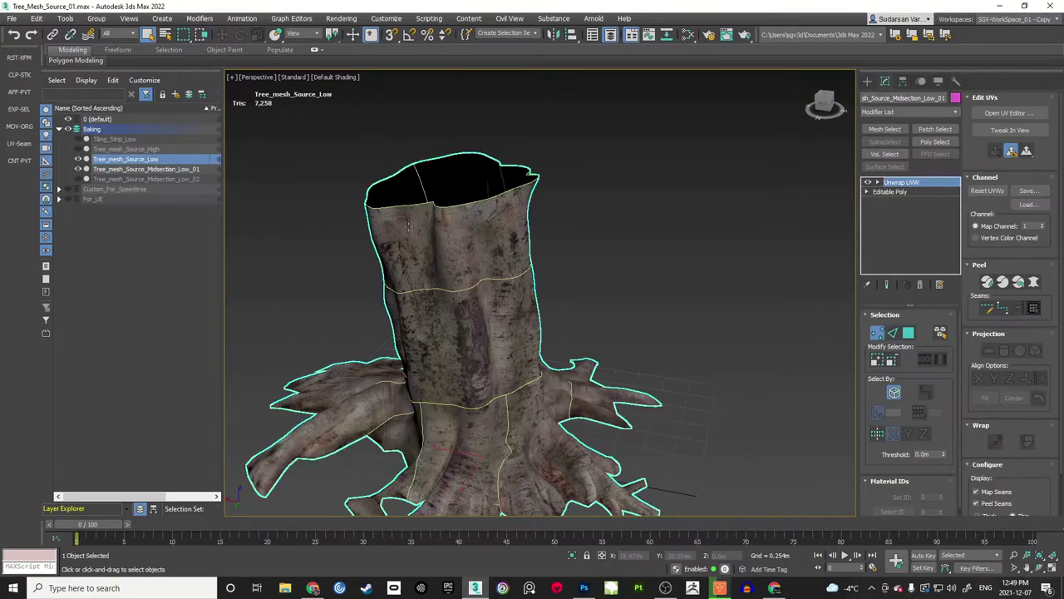
pyautogui.scroll(3, 554, 214)
pyautogui.moveTo(554, 214); pyautogui.dragTo(425, 214)
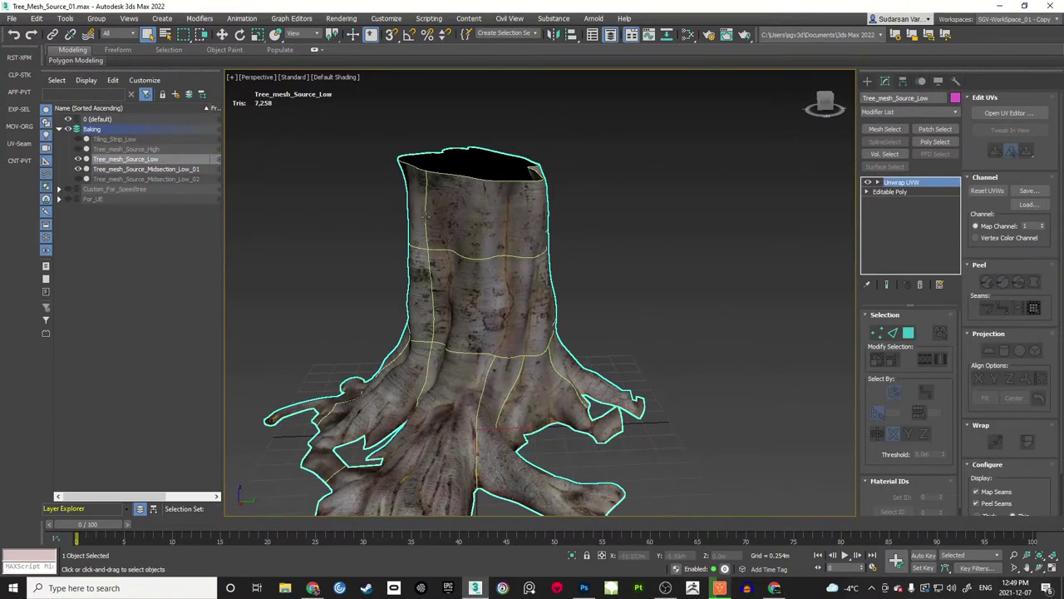
pyautogui.moveTo(569, 237); pyautogui.dragTo(486, 232)
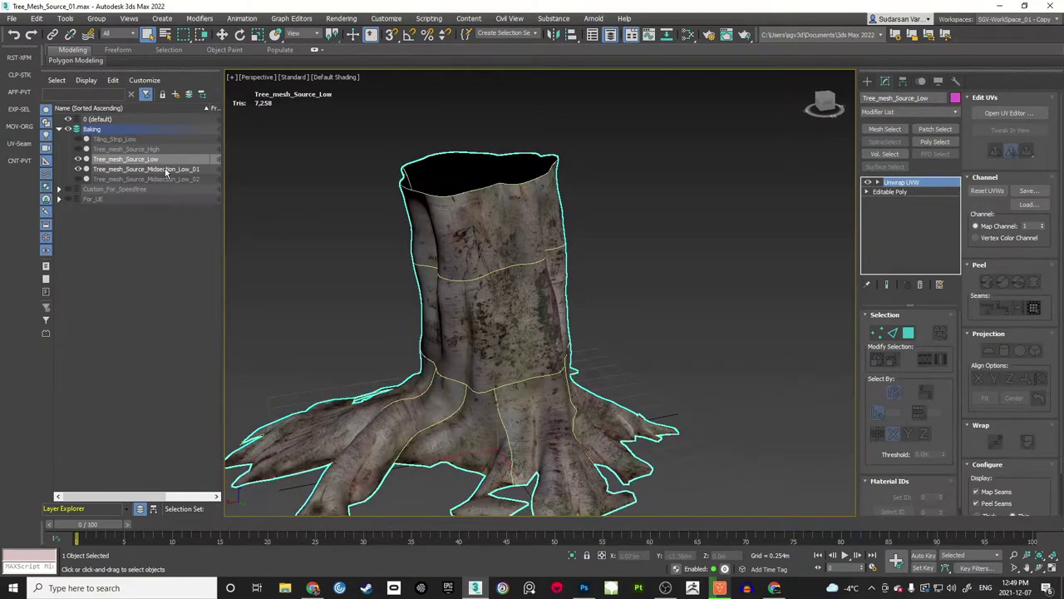
# Step: Open the UV layout of Tree_mesh_Source_Midsection_Low_01 and compare it with the bark strips in the Photoshop texture sheet
pyautogui.click(166, 170)
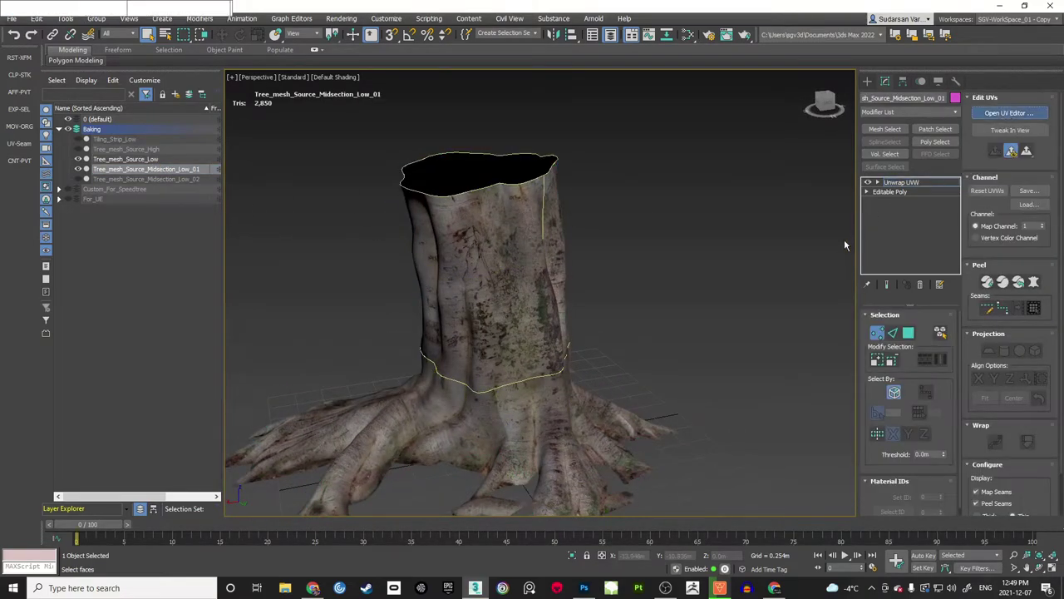
pyautogui.hotkey('ctrl', 'e')
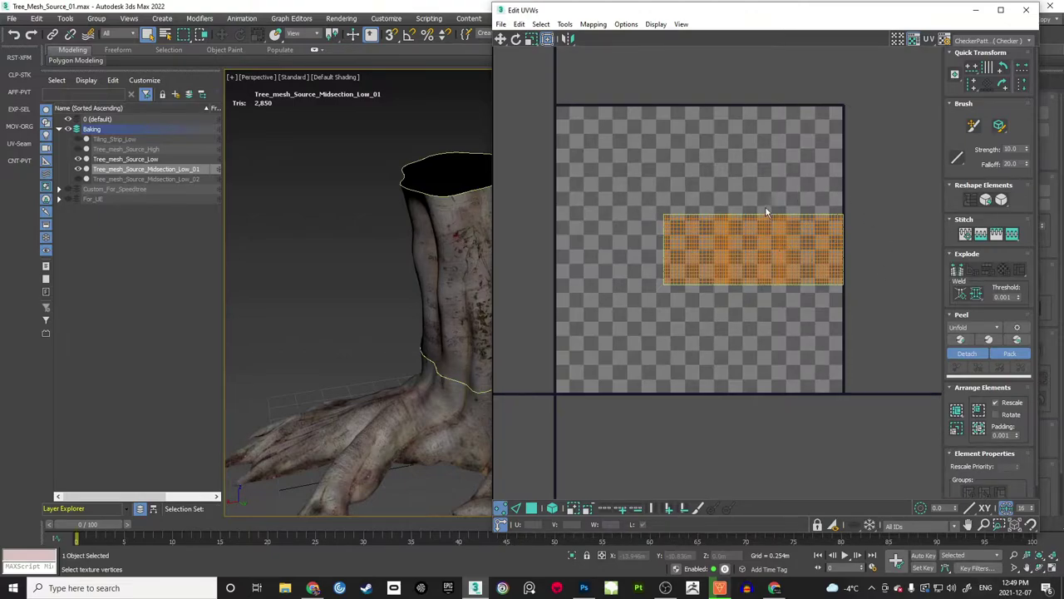
pyautogui.click(584, 587)
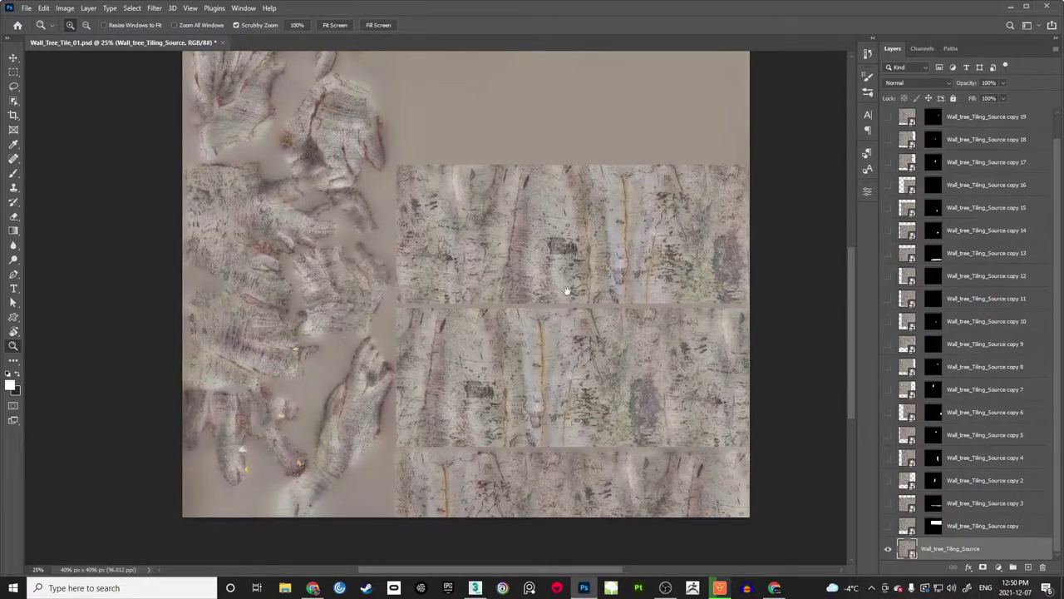
pyautogui.moveTo(571, 292); pyautogui.dragTo(570, 279)
pyautogui.moveTo(554, 337); pyautogui.dragTo(562, 360)
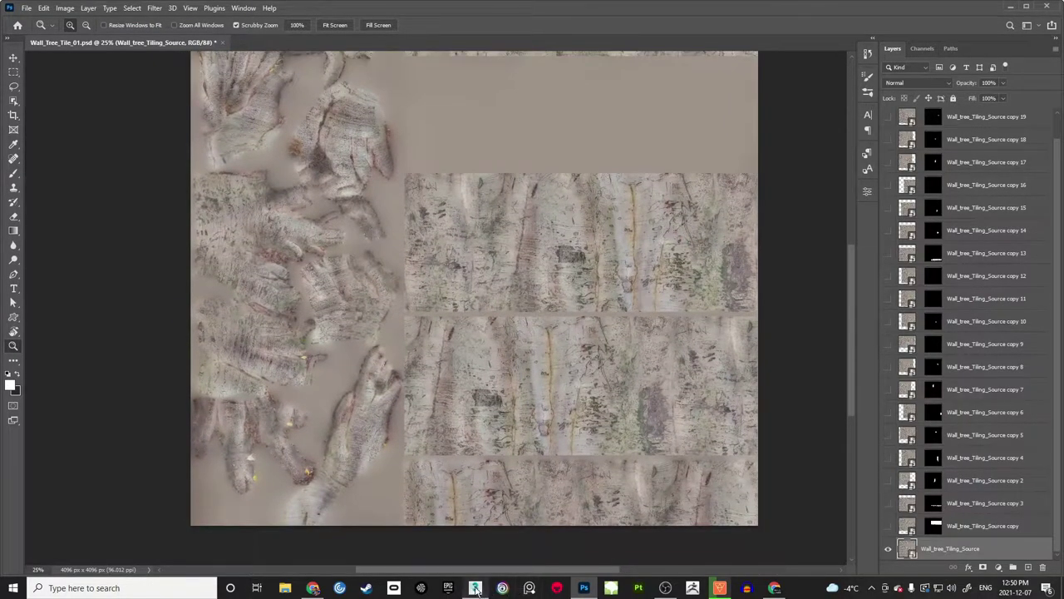
# Step: Back in 3ds Max, show only Tree_mesh_Source_Midsection_Low_02 from the Baking layer, select it and inspect it from another side
pyautogui.click(475, 587)
pyautogui.click(78, 169)
pyautogui.click(77, 179)
pyautogui.click(138, 179)
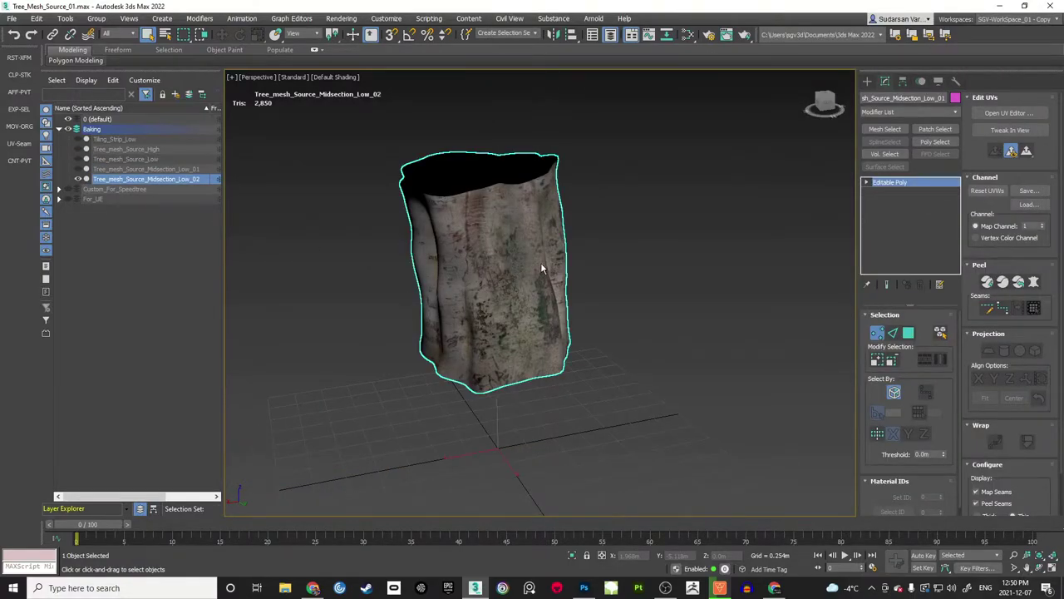
pyautogui.moveTo(728, 282); pyautogui.dragTo(624, 265)
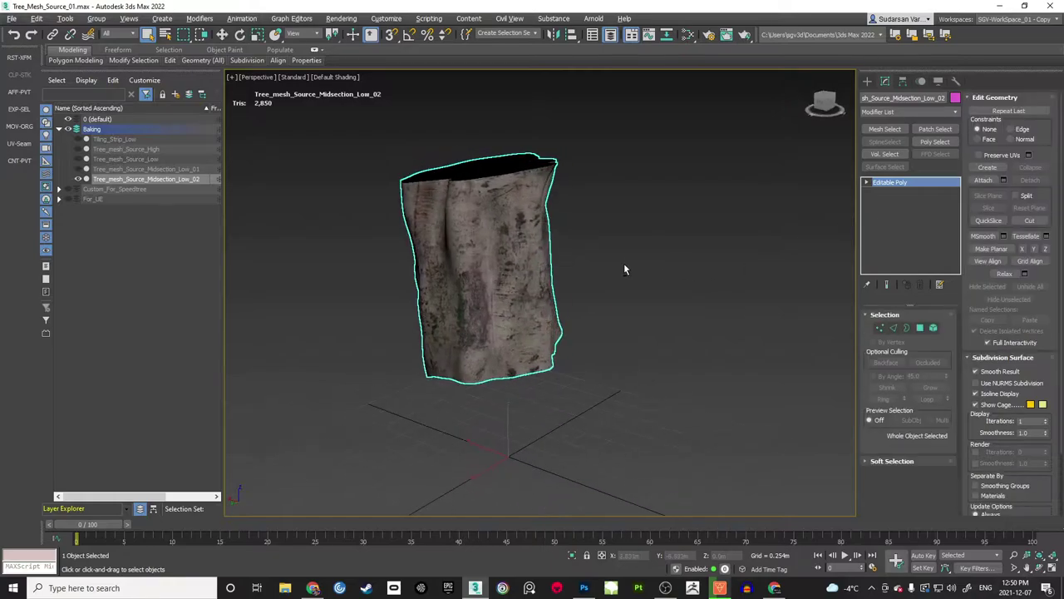
# Step: Switch the modifier shortcuts to the UV set and add an Unwrap UVW modifier to Tree_mesh_Source_Midsection_Low_02
pyautogui.click(940, 286)
pyautogui.click(982, 392)
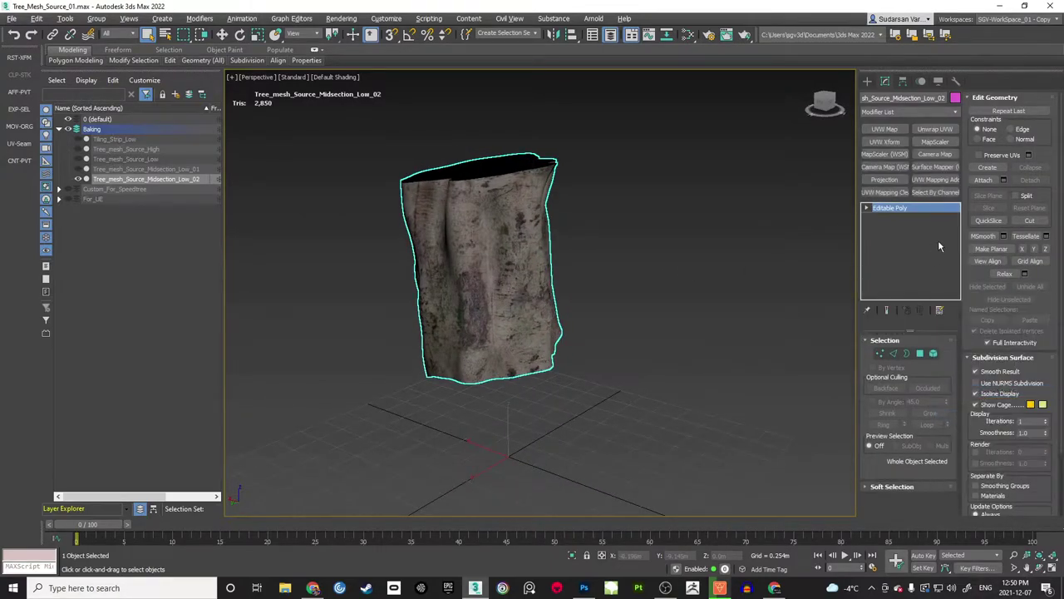
pyautogui.click(934, 128)
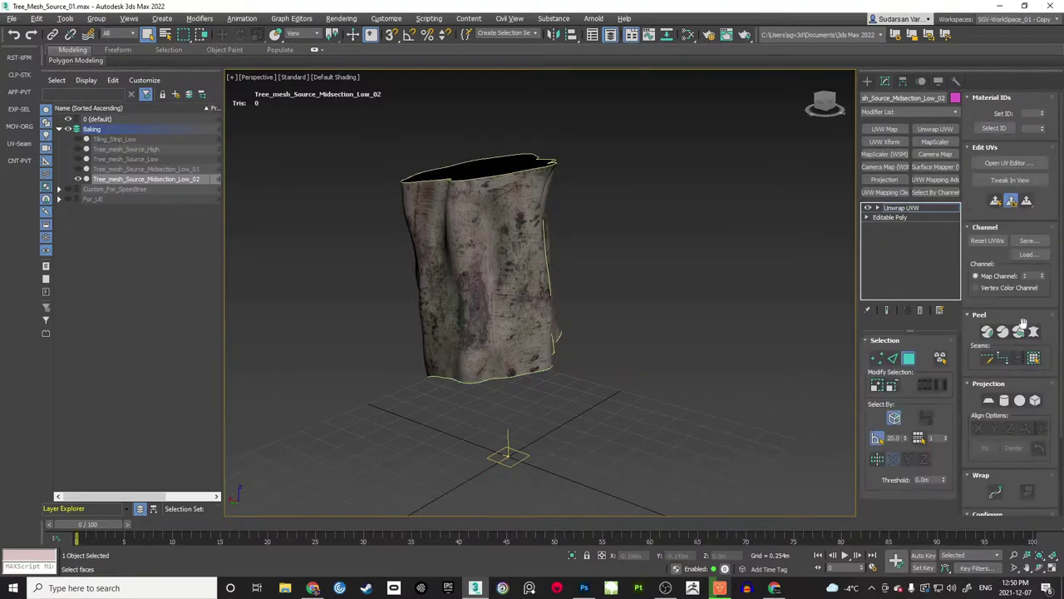
# Step: Open the UV layout of Tree_mesh_Source_Midsection_Low_02 beside the mesh and select its whole strip to check the mapped faces
pyautogui.click(1009, 163)
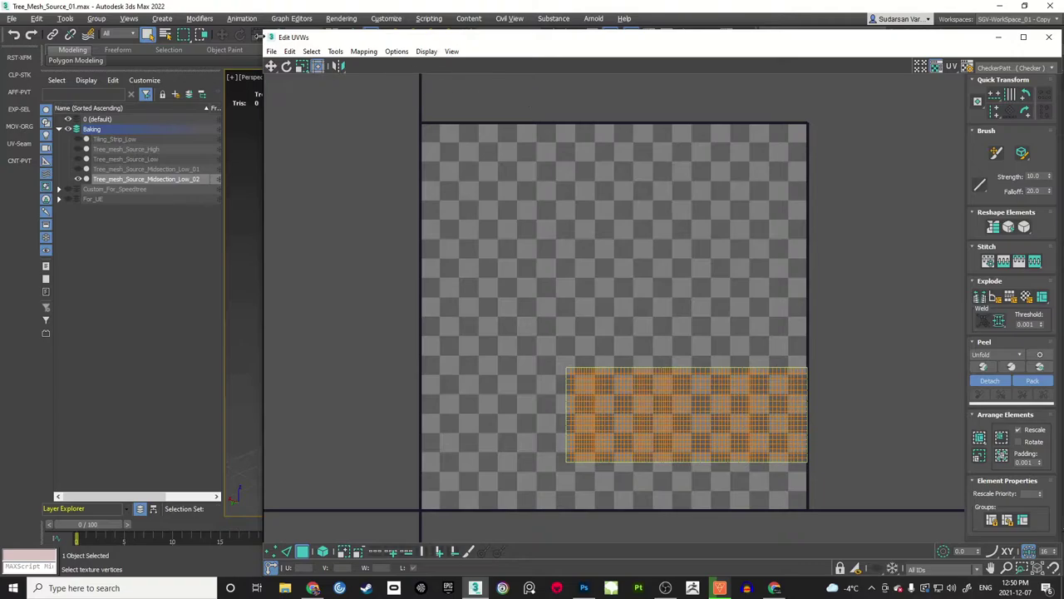
pyautogui.moveTo(263, 32); pyautogui.dragTo(551, 56)
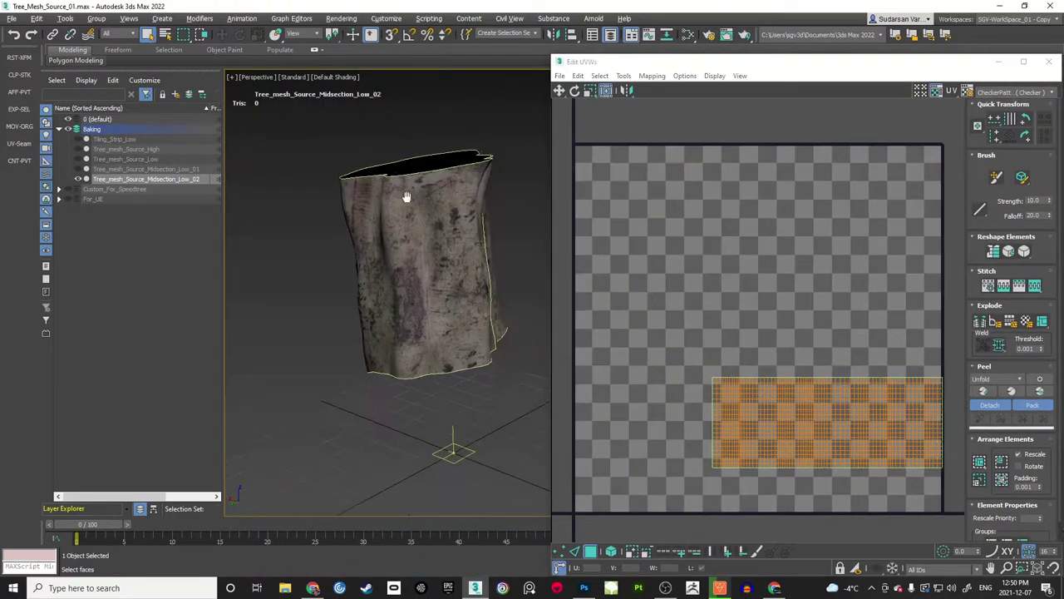
pyautogui.moveTo(691, 348); pyautogui.dragTo(961, 467)
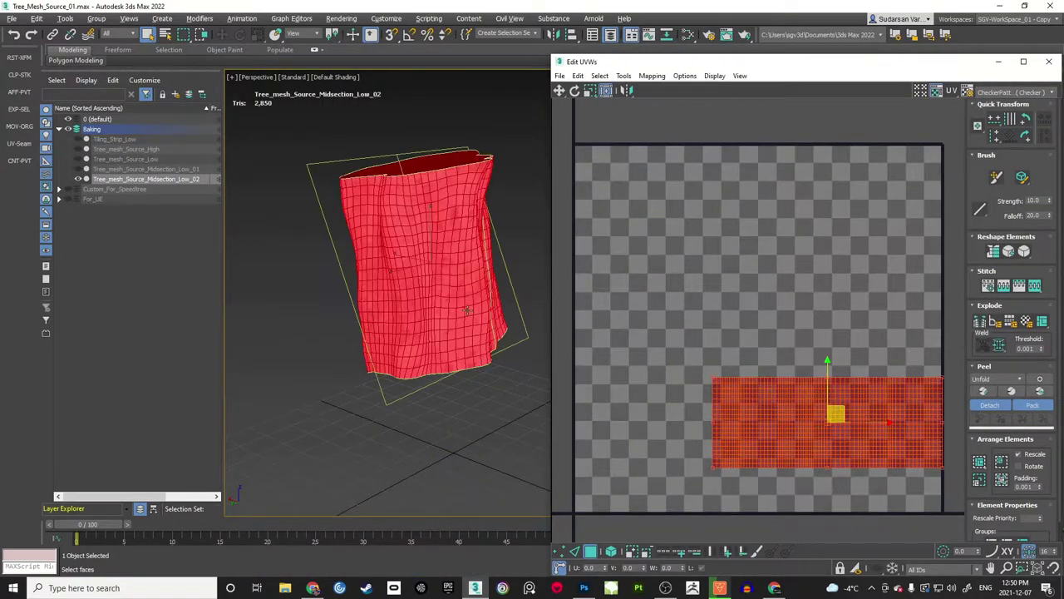
pyautogui.click(735, 281)
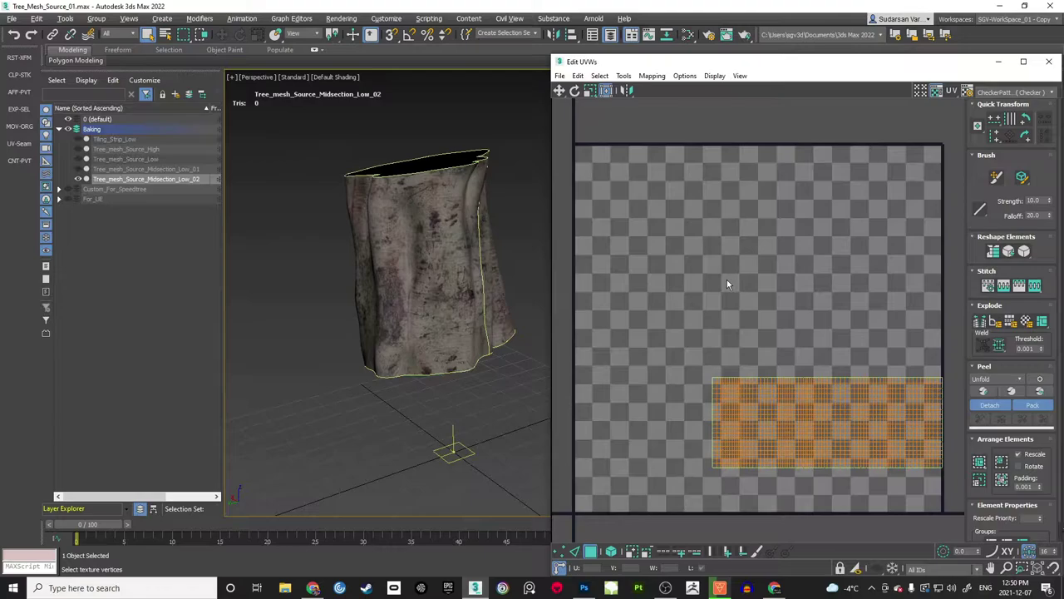
# Step: Switch to Photoshop and examine where the midsection bark strips sit on the Wall_Tree_Tile_01.psd texture sheet
pyautogui.click(591, 583)
pyautogui.moveTo(557, 267); pyautogui.dragTo(612, 280)
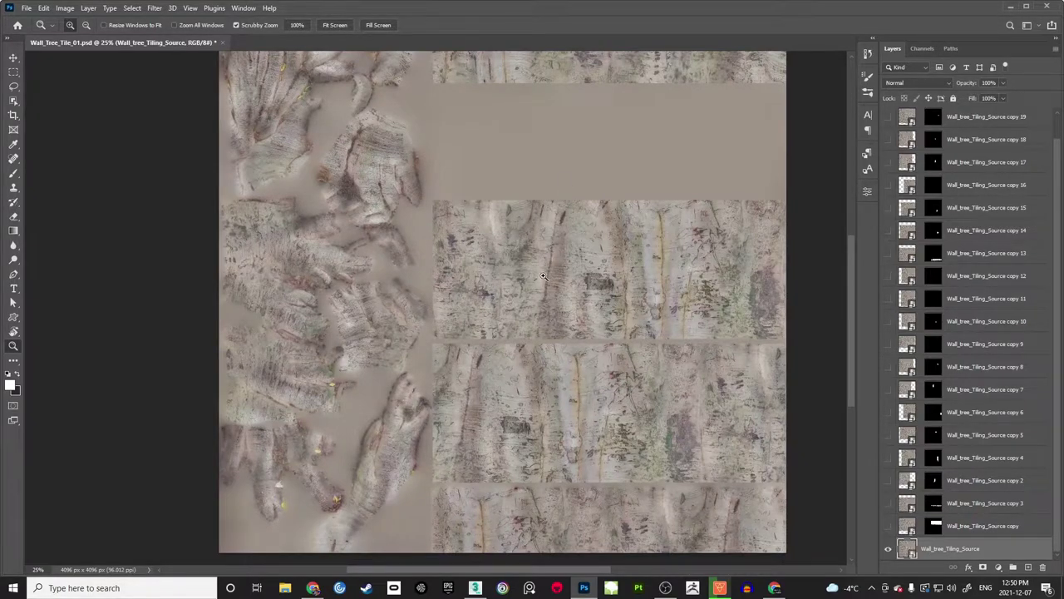
pyautogui.moveTo(653, 241); pyautogui.dragTo(586, 339)
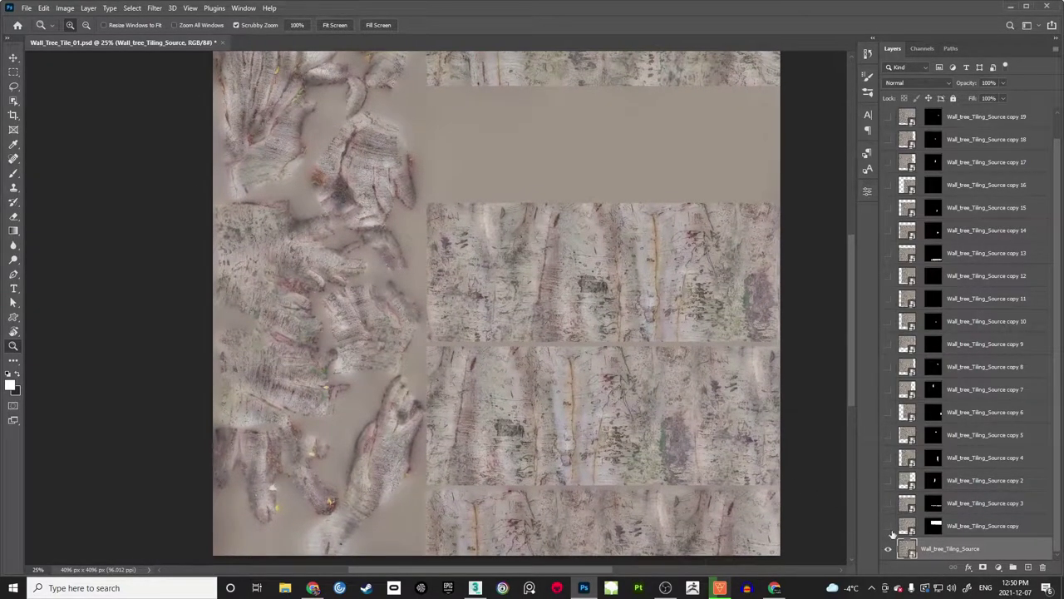
pyautogui.moveTo(326, 251); pyautogui.dragTo(324, 256)
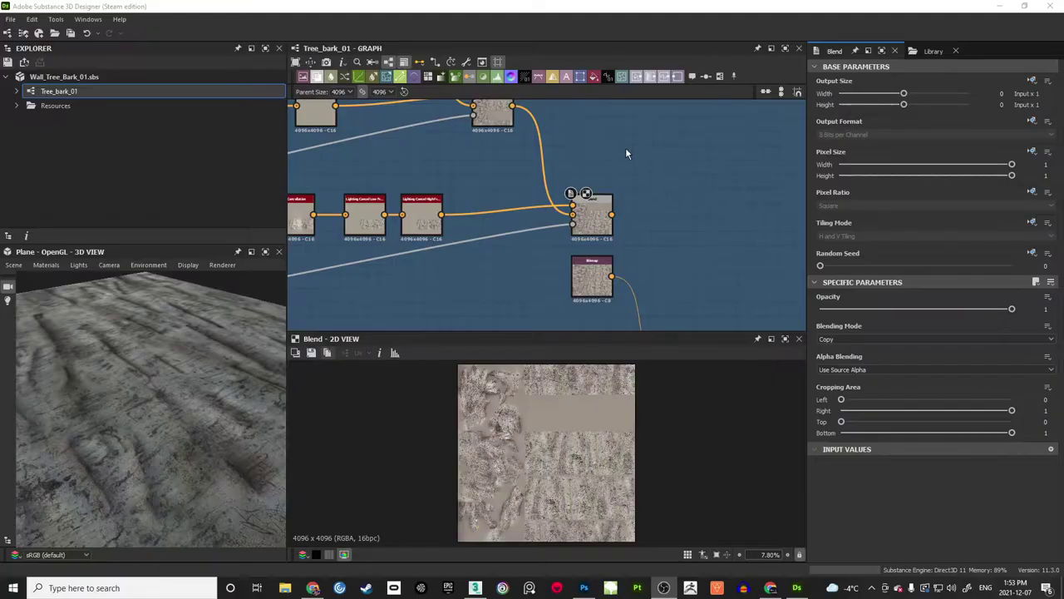
# Step: In Substance 3D Designer, select the final colour Blend node of Tree_bark_01 and examine its combined bark texture up close
pyautogui.scroll(-5, 626, 147)
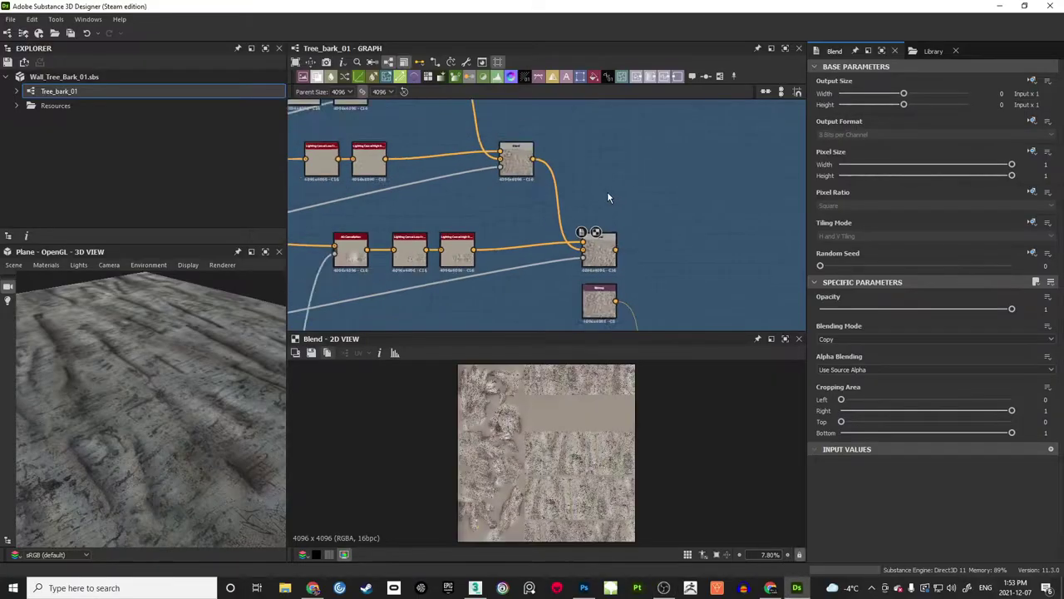
pyautogui.scroll(5, 588, 239)
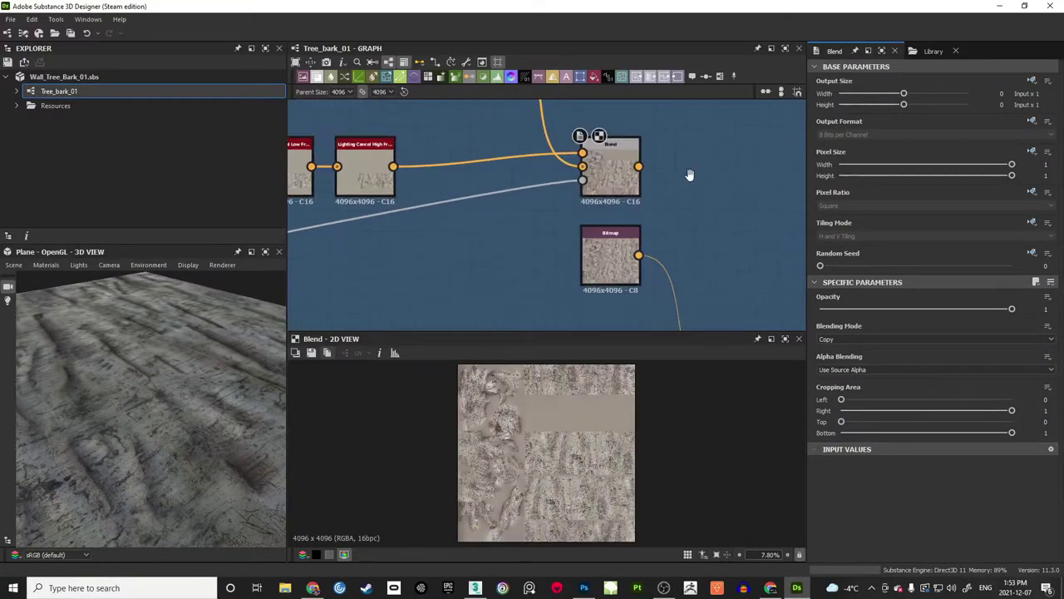
pyautogui.click(627, 203)
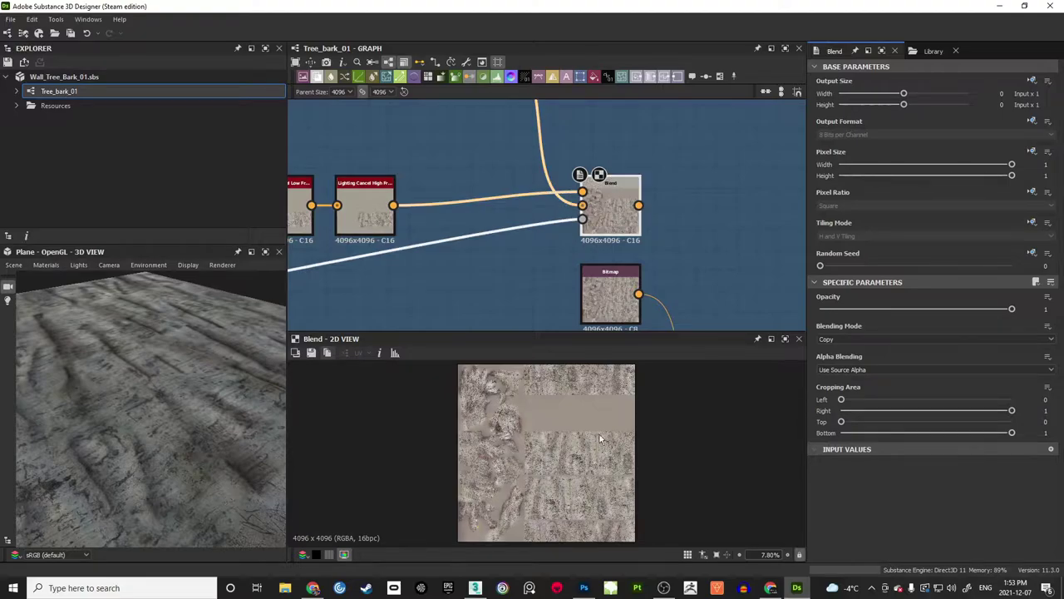
pyautogui.scroll(3, 560, 445)
pyautogui.moveTo(568, 411)
pyautogui.mouseDown()
pyautogui.moveTo(577, 483)
pyautogui.moveTo(579, 420)
pyautogui.mouseUp()
pyautogui.moveTo(577, 497); pyautogui.dragTo(583, 354)
pyautogui.scroll(3, 571, 440)
pyautogui.moveTo(576, 421); pyautogui.dragTo(572, 482)
pyautogui.scroll(-2, 578, 457)
pyautogui.scroll(-1, 577, 456)
pyautogui.moveTo(573, 420)
pyautogui.mouseDown()
pyautogui.moveTo(573, 494)
pyautogui.moveTo(580, 431)
pyautogui.mouseUp()
pyautogui.scroll(-2, 579, 428)
pyautogui.moveTo(580, 393); pyautogui.dragTo(569, 433)
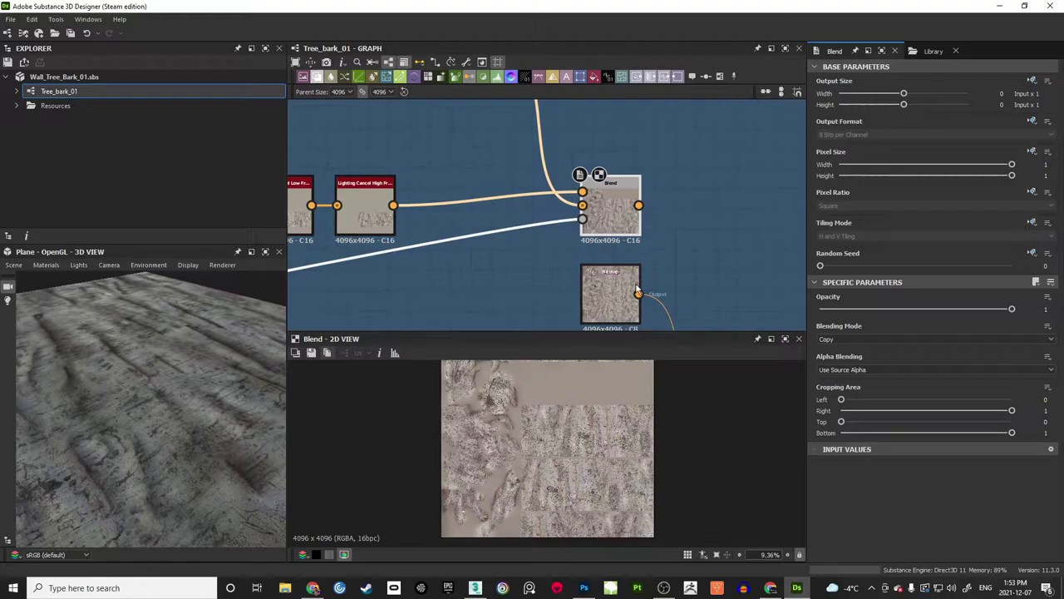
# Step: View each of the four baked colour bitmaps that feed the blend chain in the Tree_bark_01 graph
pyautogui.scroll(-4, 573, 210)
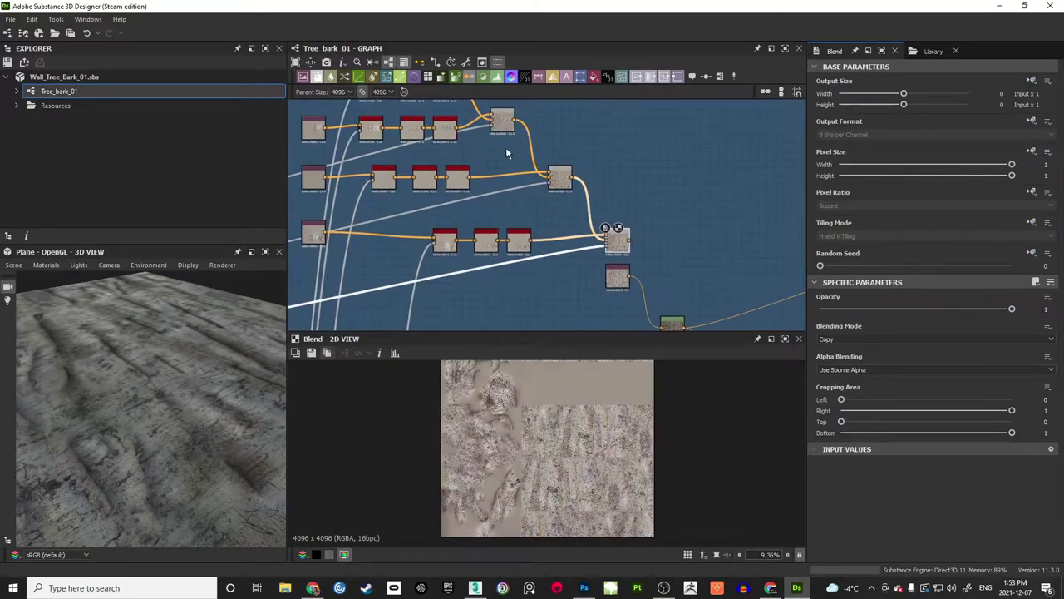
pyautogui.moveTo(487, 186); pyautogui.dragTo(553, 214)
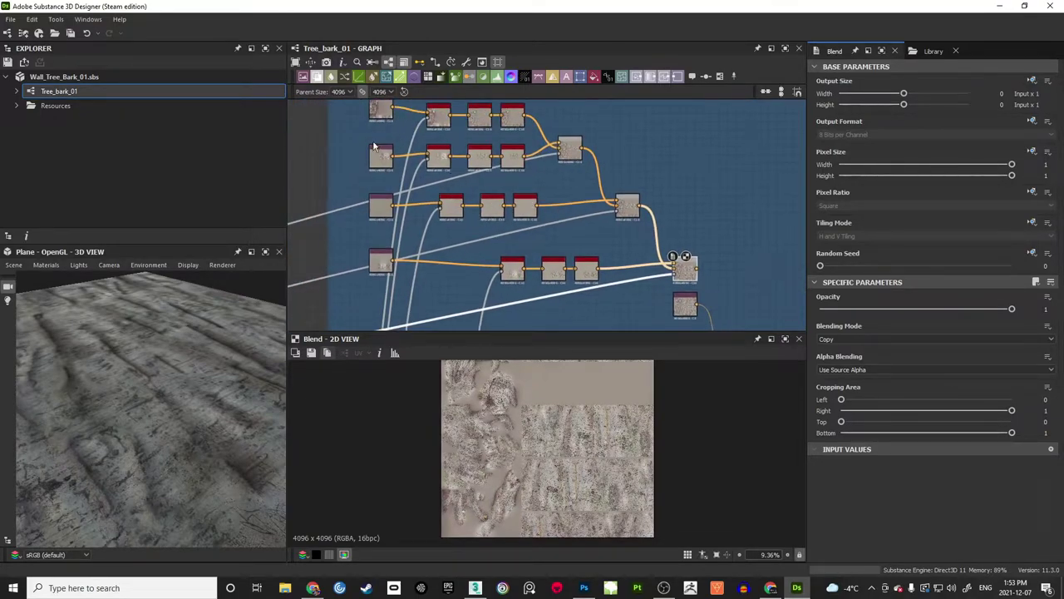
pyautogui.moveTo(359, 196); pyautogui.dragTo(370, 212)
pyautogui.click(385, 129)
pyautogui.click(391, 174)
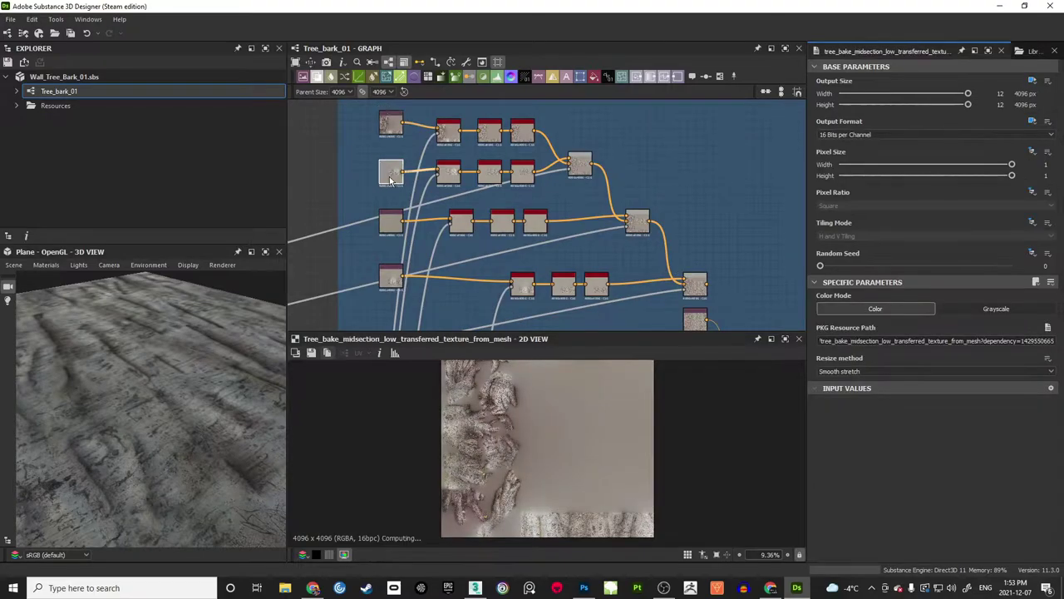
pyautogui.click(391, 221)
pyautogui.click(391, 275)
# Step: View the final colour Blend output again and trace the lighting-cancellation chains that lead into it
pyautogui.click(697, 242)
pyautogui.scroll(2, 716, 260)
pyautogui.moveTo(717, 266); pyautogui.dragTo(574, 165)
pyautogui.click(545, 194)
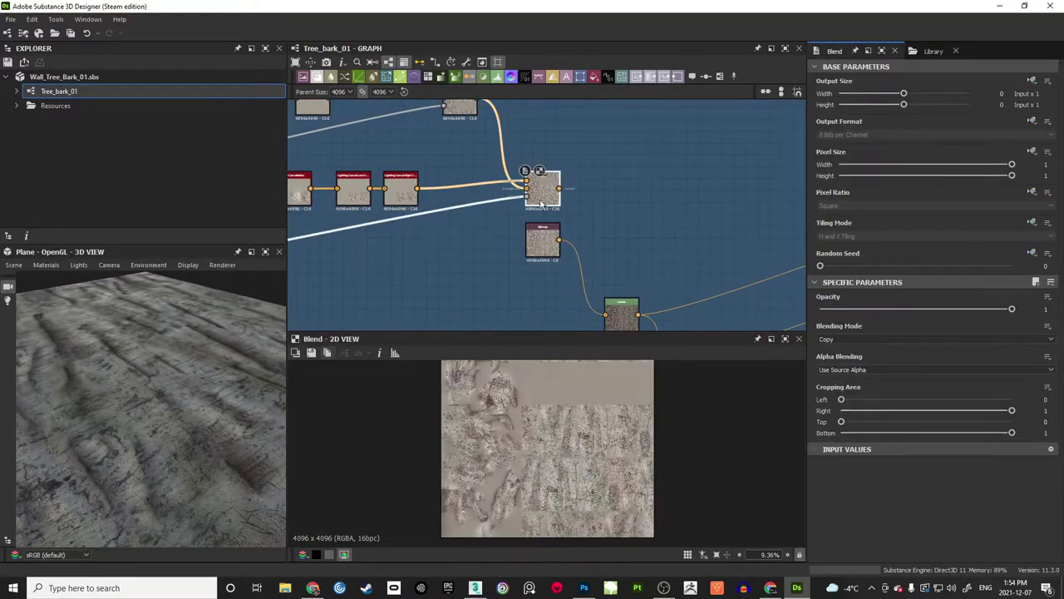
pyautogui.scroll(2, 541, 454)
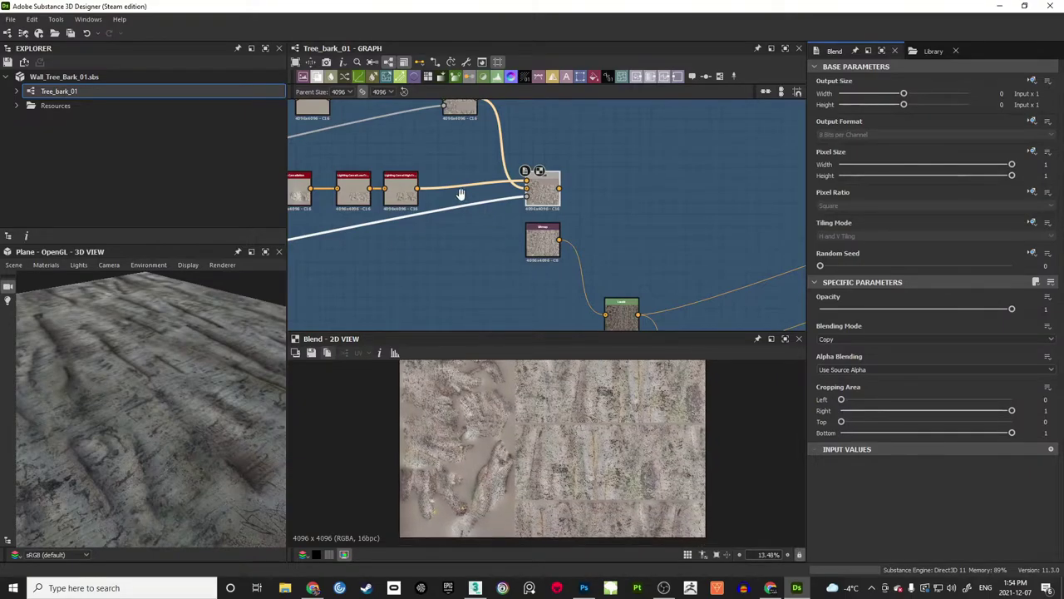
pyautogui.moveTo(458, 194); pyautogui.dragTo(611, 236)
pyautogui.scroll(-1, 611, 235)
pyautogui.moveTo(461, 155); pyautogui.dragTo(473, 199)
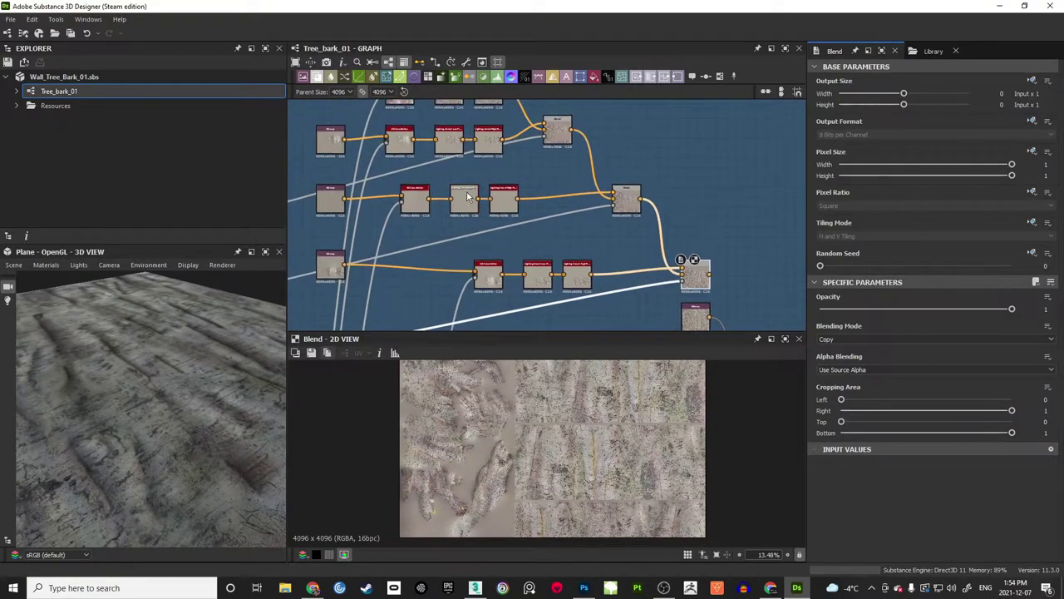
pyautogui.moveTo(527, 171); pyautogui.dragTo(543, 216)
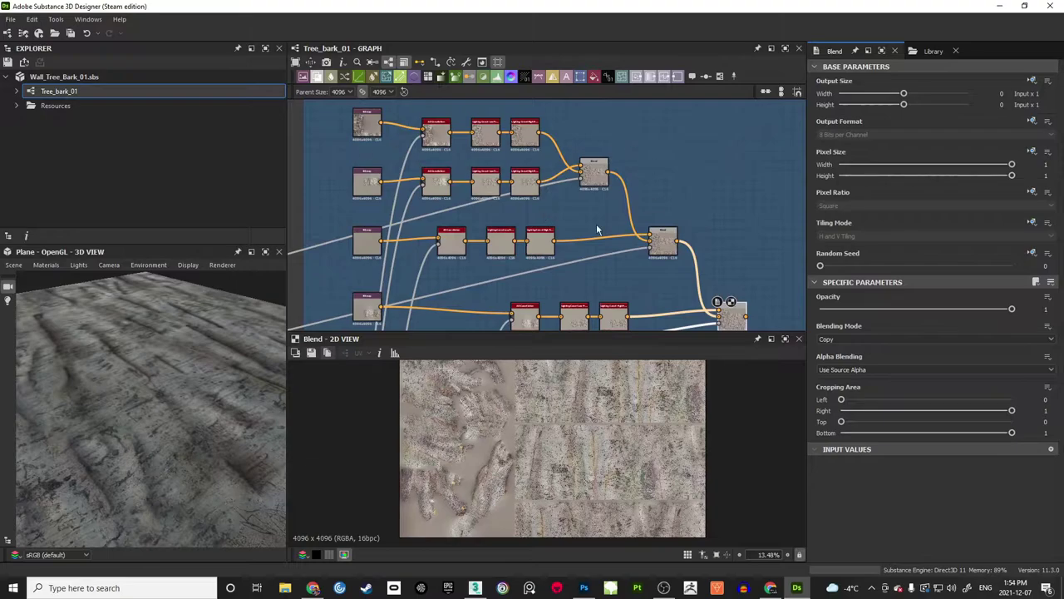
# Step: Copy the final colour Blend image and create a 4096 x 4096 px Photoshop document from the Clipboard preset
pyautogui.scroll(5, 690, 213)
pyautogui.moveTo(587, 223); pyautogui.dragTo(580, 216)
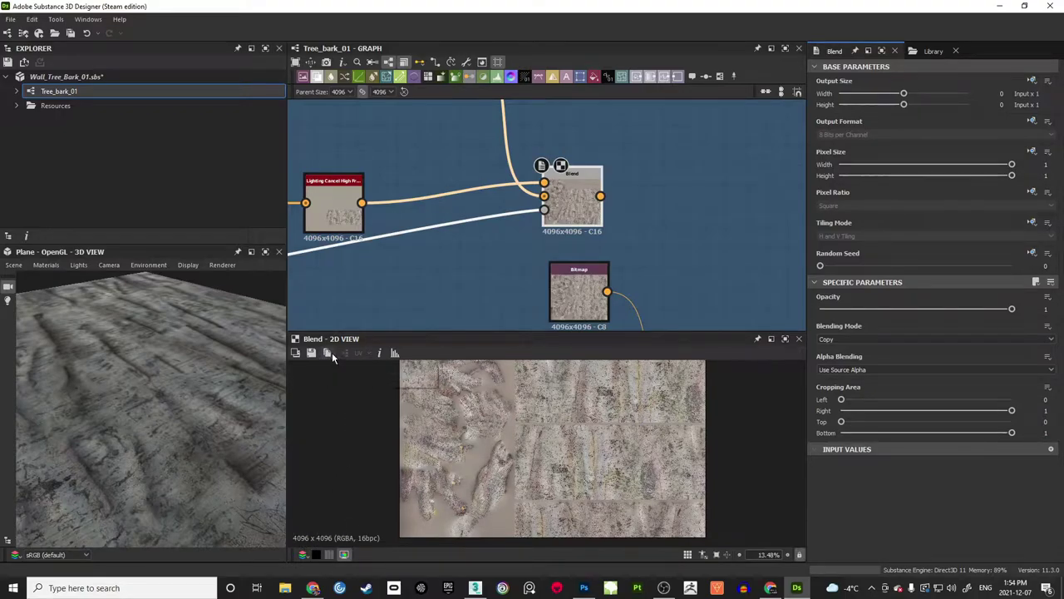
pyautogui.click(583, 588)
pyautogui.click(28, 8)
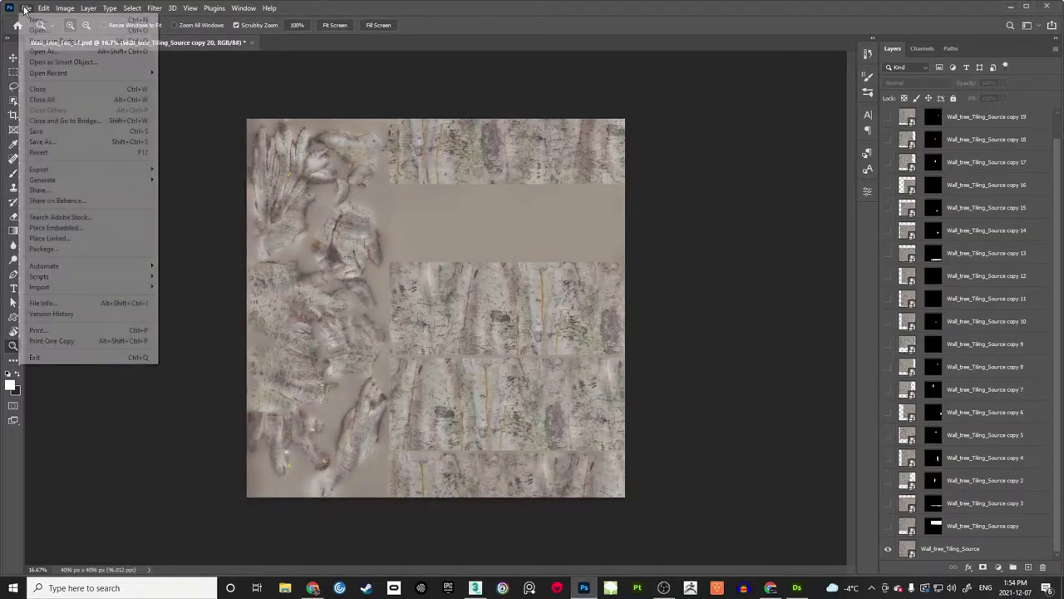
pyautogui.click(32, 20)
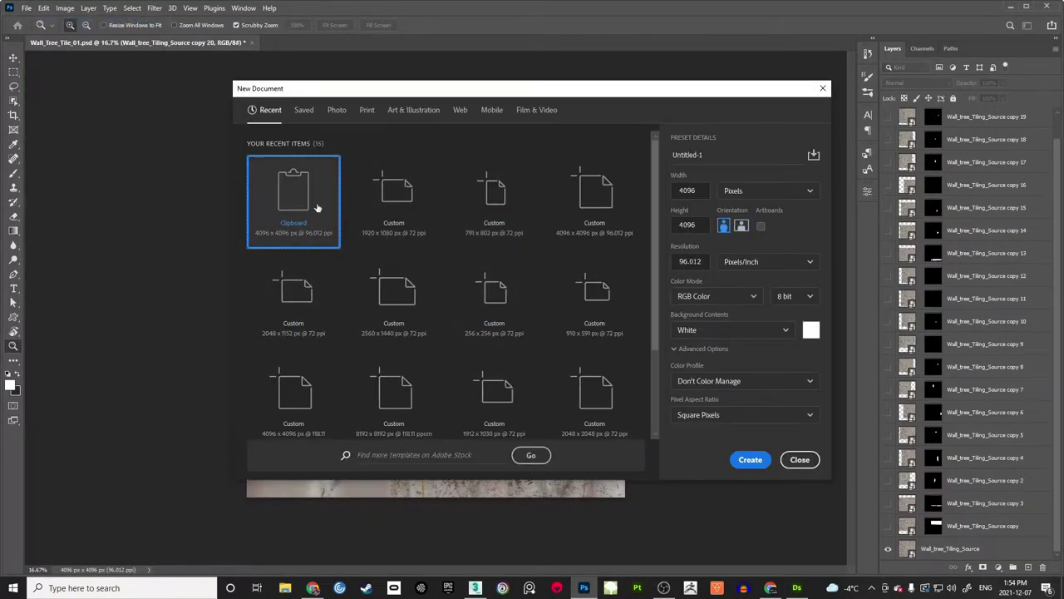
pyautogui.click(751, 461)
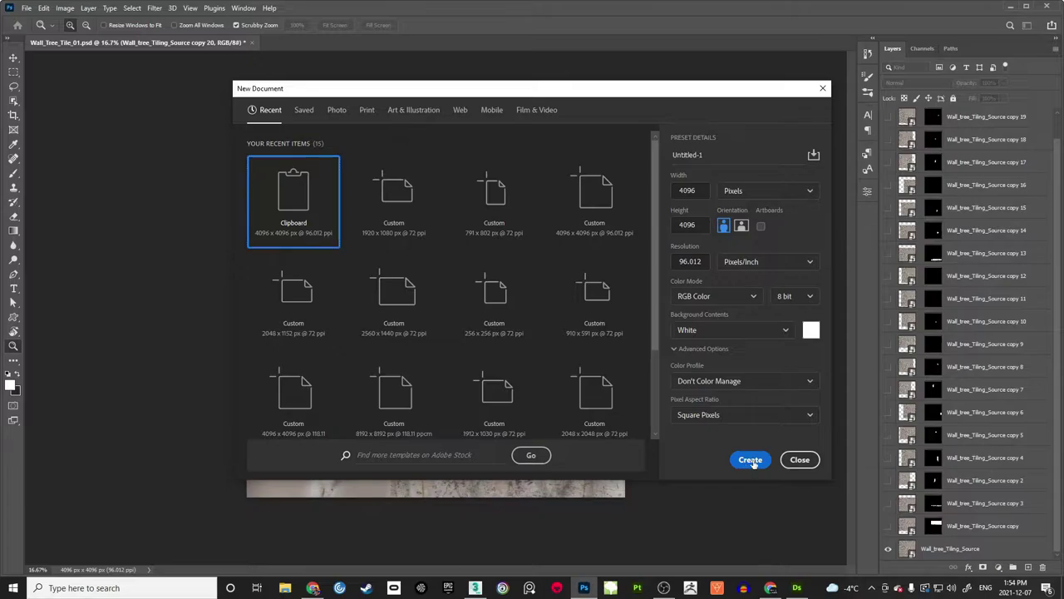
# Step: Paste the copied bark texture into the new document and rename its layer to Color
pyautogui.press('v')
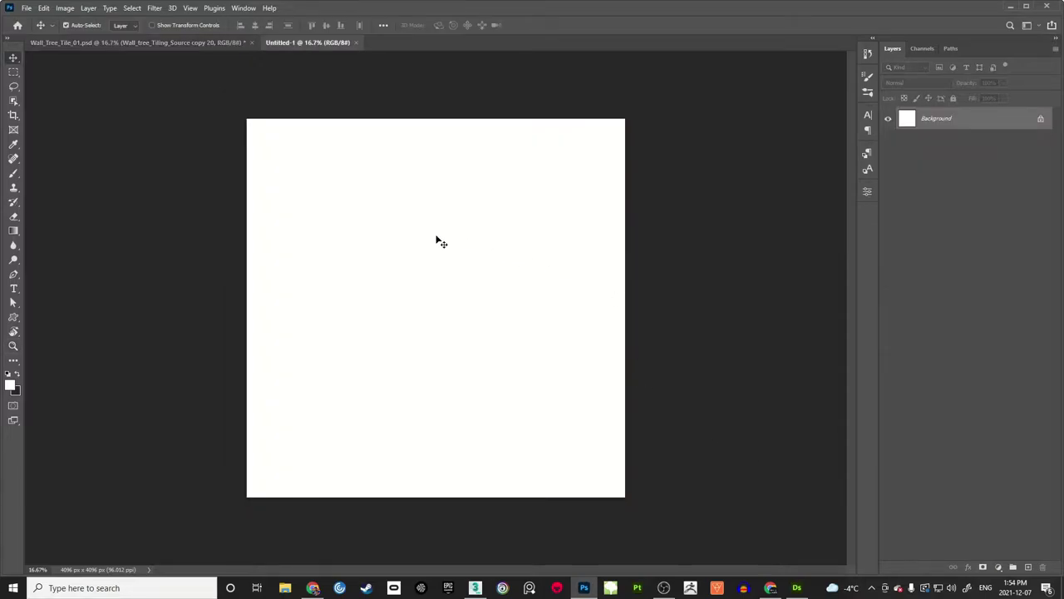
pyautogui.hotkey('ctrl', 'v')
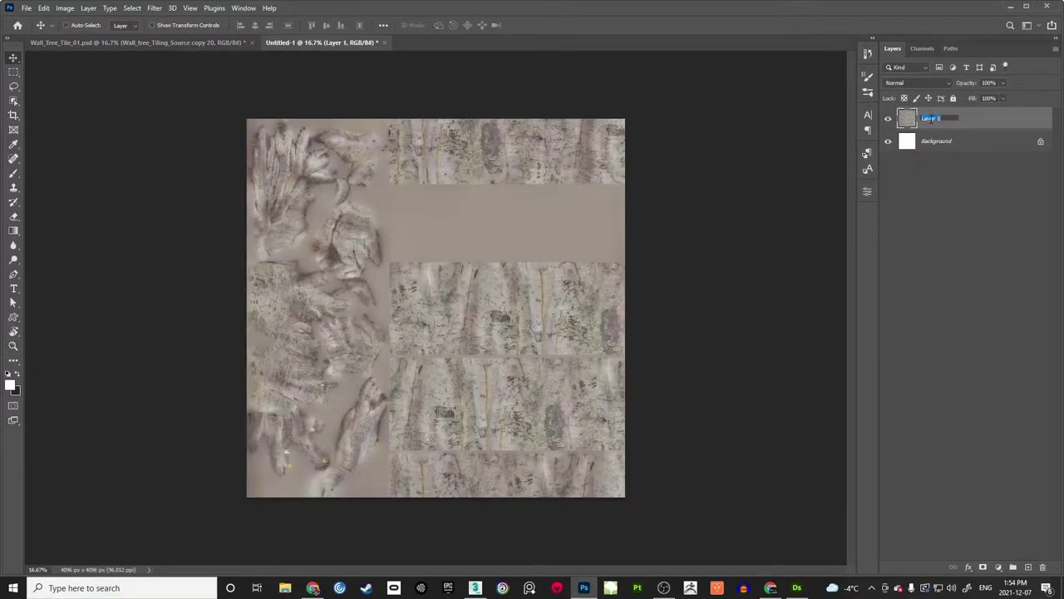
pyautogui.press('Return')
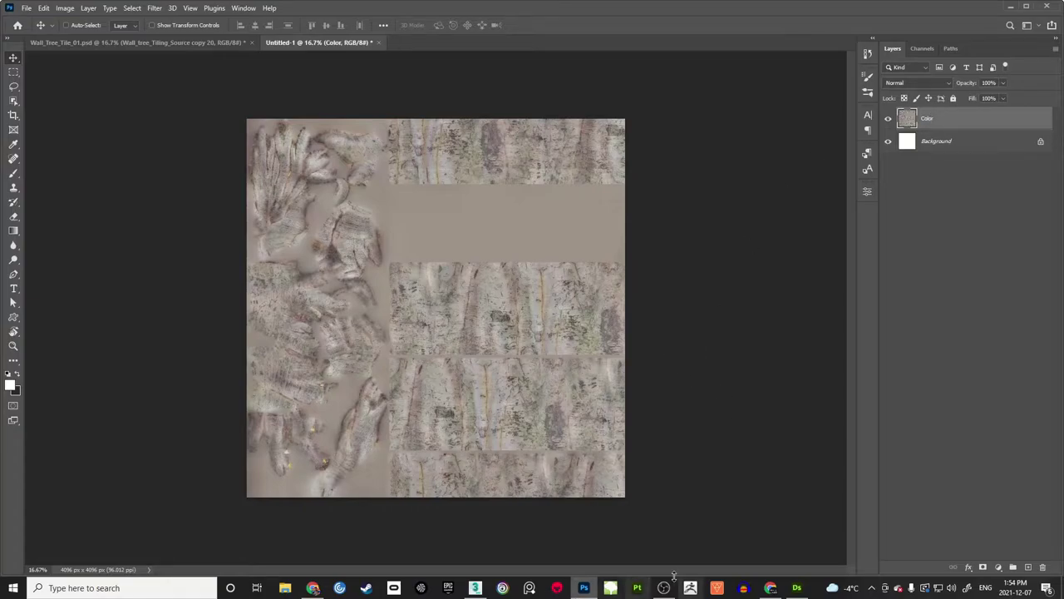
# Step: Switch to Substance Designer and display the final normal-map Blend output in the 2D view
pyautogui.click(797, 588)
pyautogui.scroll(-8, 599, 265)
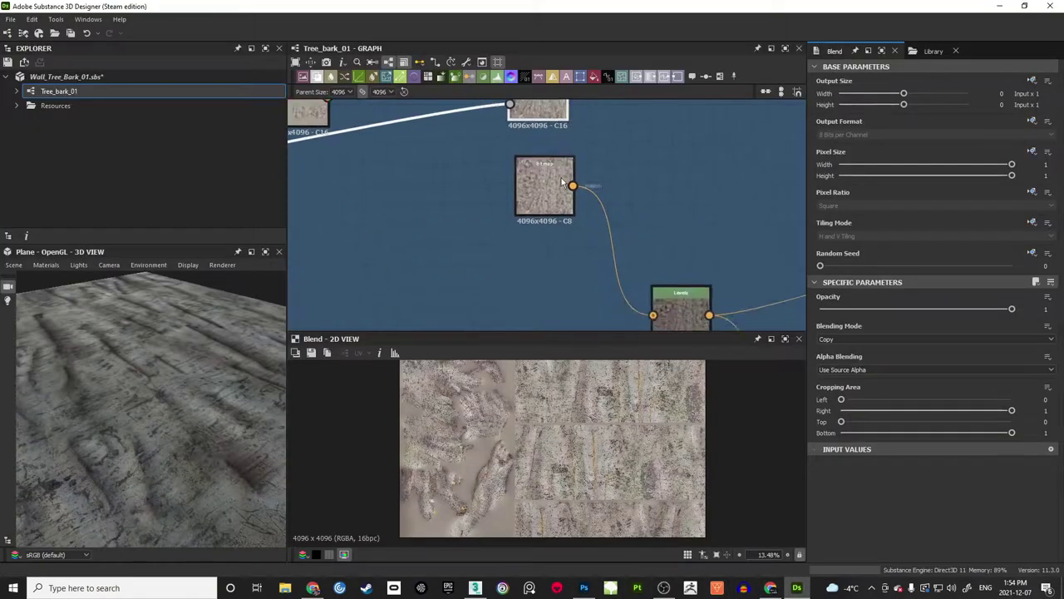
pyautogui.moveTo(349, 274); pyautogui.dragTo(503, 243)
pyautogui.scroll(5, 434, 240)
pyautogui.scroll(2, 573, 250)
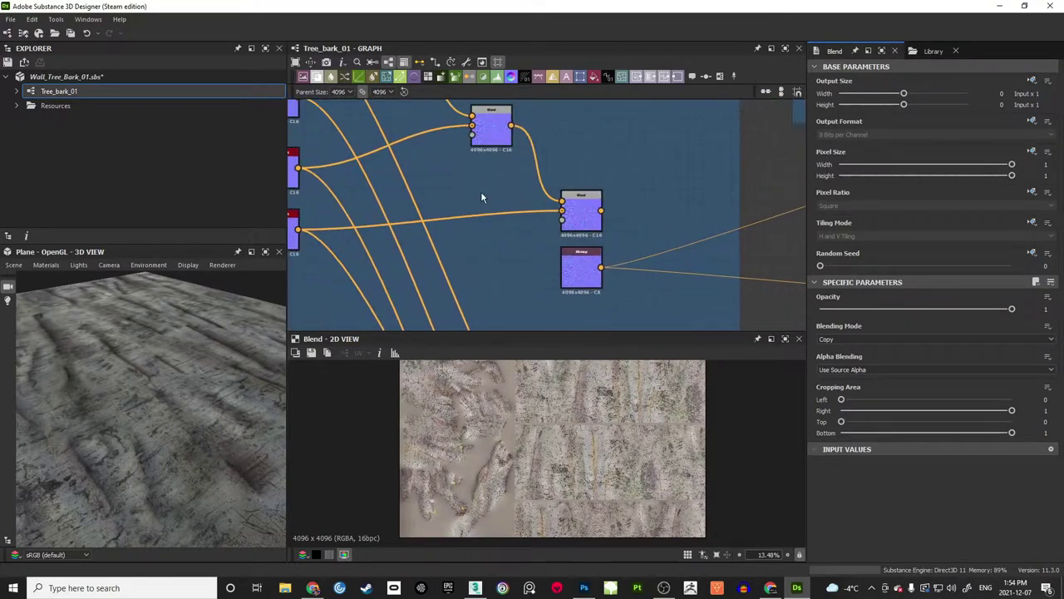
pyautogui.click(582, 208)
pyautogui.scroll(-2, 523, 464)
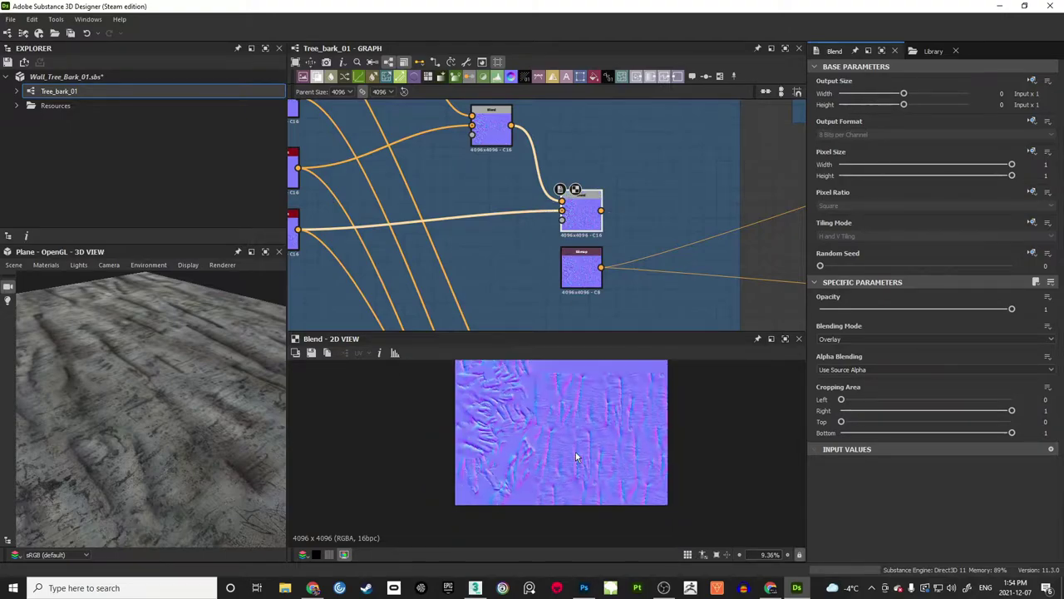
# Step: Examine the blended normal map close up along the bark strips' edges, with the tiled display turned on and off
pyautogui.scroll(2, 576, 448)
pyautogui.scroll(3, 585, 446)
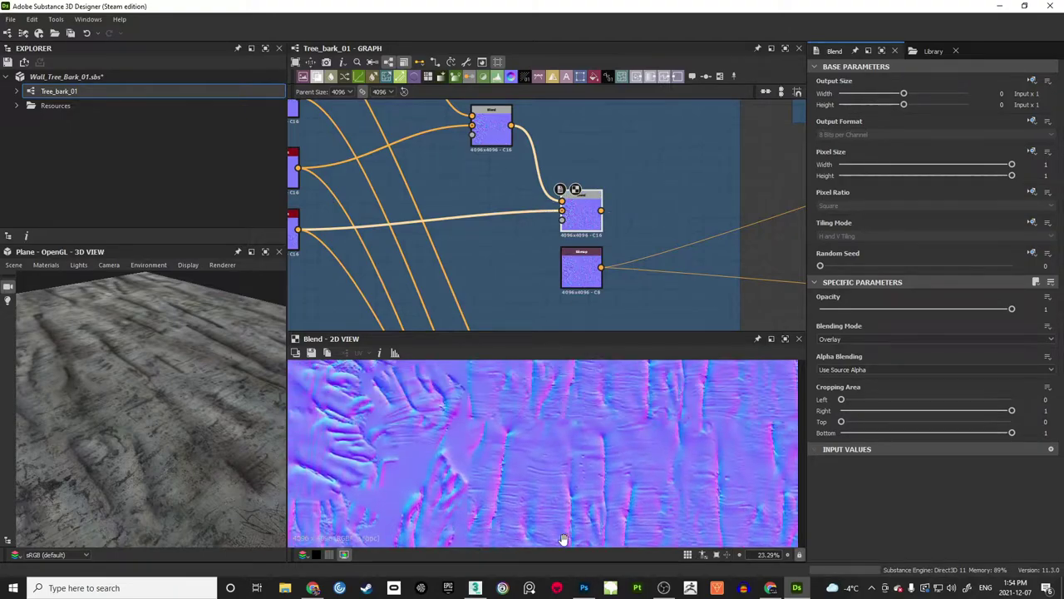
pyautogui.scroll(-3, 579, 499)
pyautogui.moveTo(574, 408); pyautogui.dragTo(583, 535)
pyautogui.scroll(5, 557, 446)
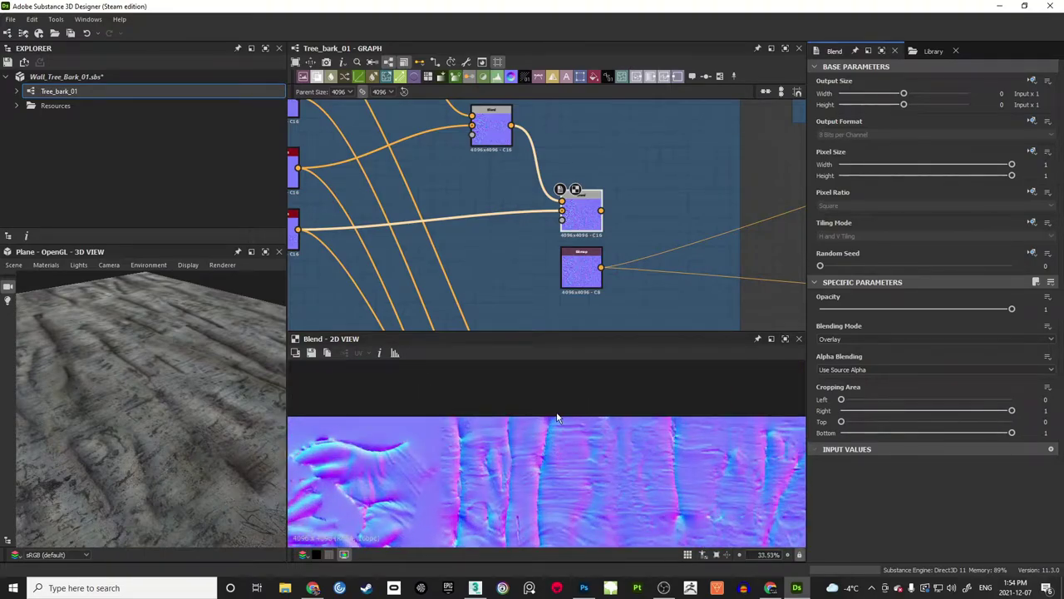
pyautogui.scroll(1, 441, 424)
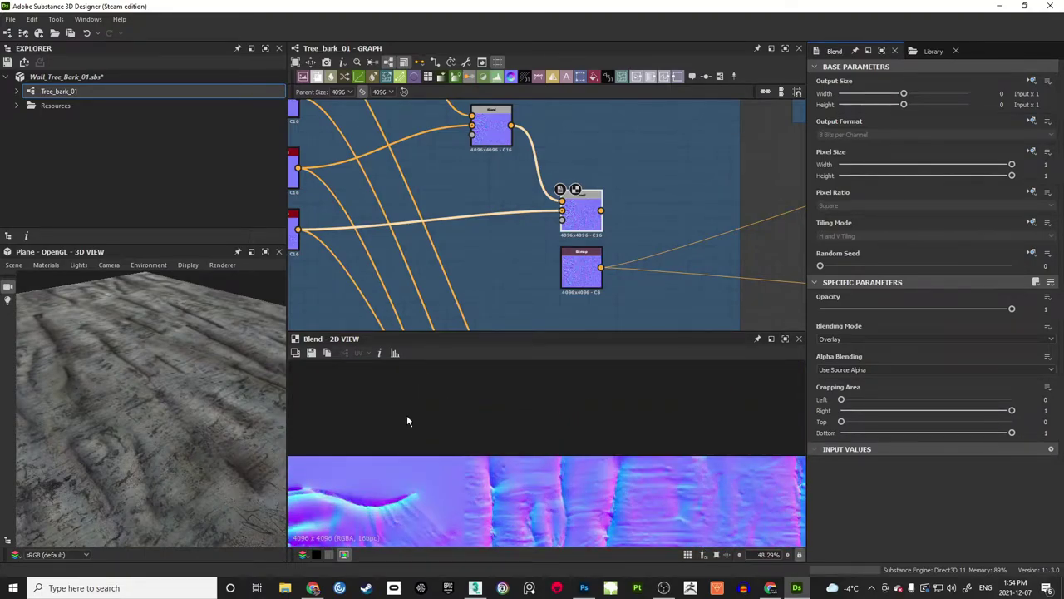
pyautogui.scroll(1, 399, 410)
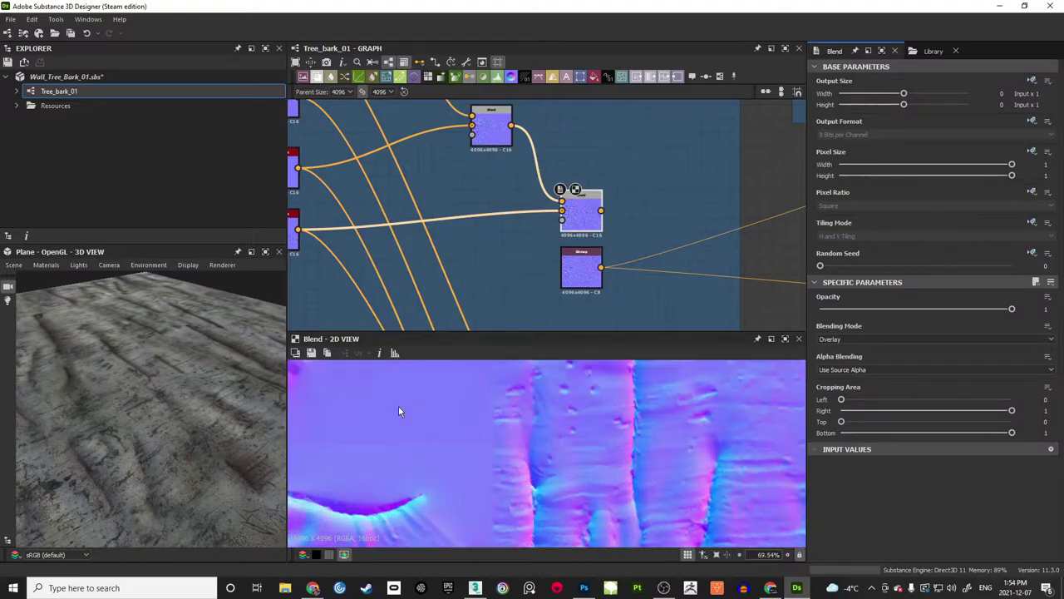
pyautogui.scroll(2, 583, 464)
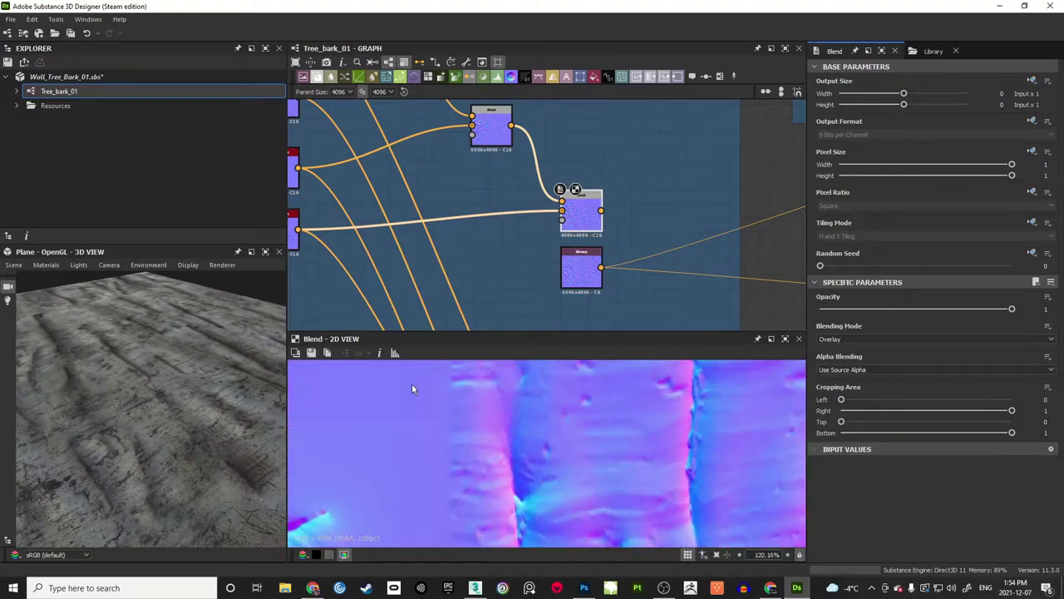
pyautogui.moveTo(400, 391); pyautogui.dragTo(403, 402)
pyautogui.press('space')
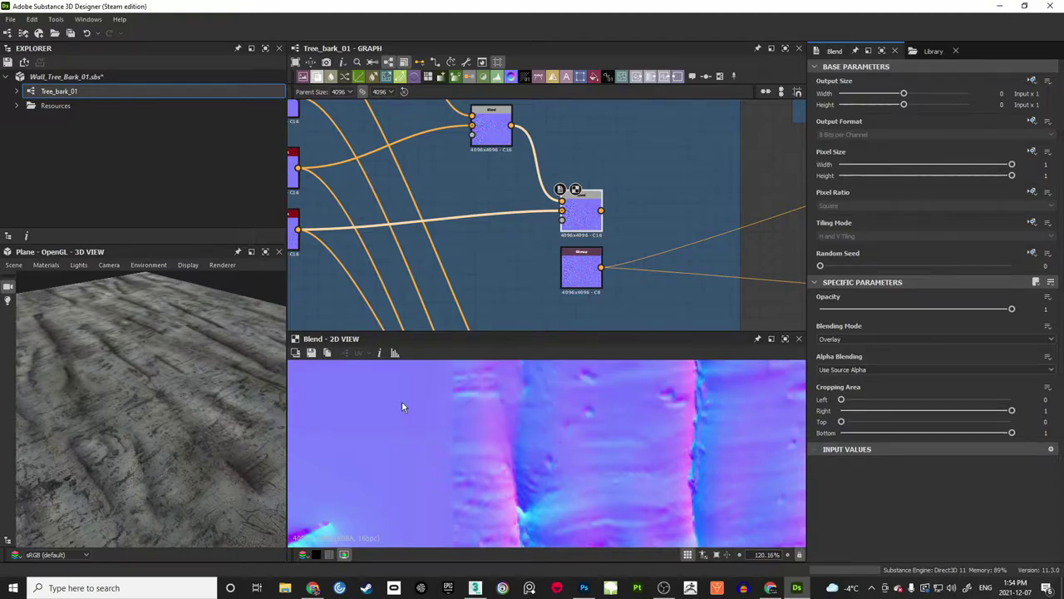
pyautogui.scroll(3, 404, 405)
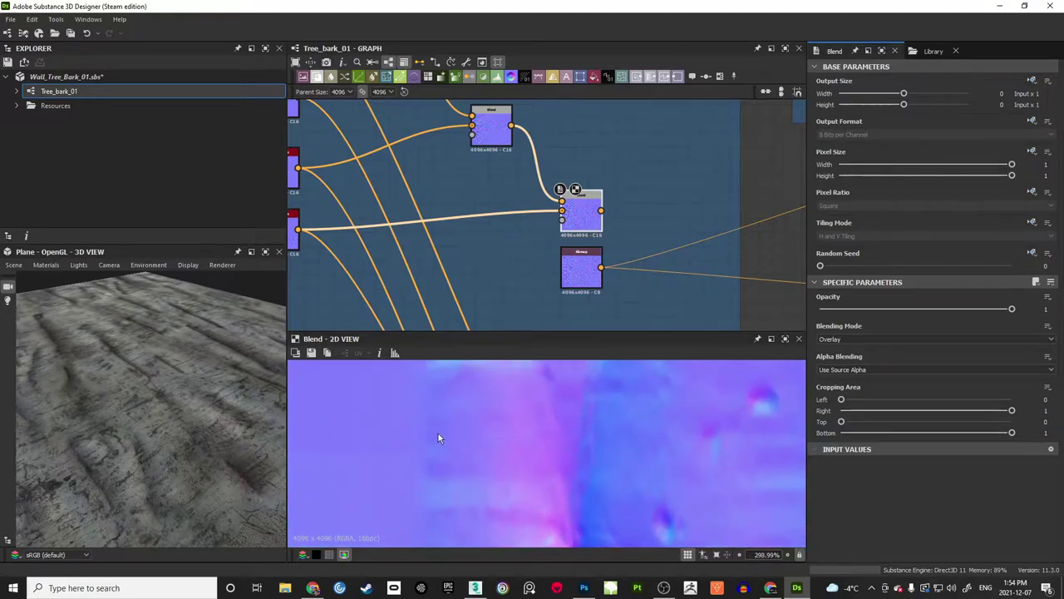
pyautogui.scroll(2, 388, 416)
pyautogui.scroll(-10, 358, 428)
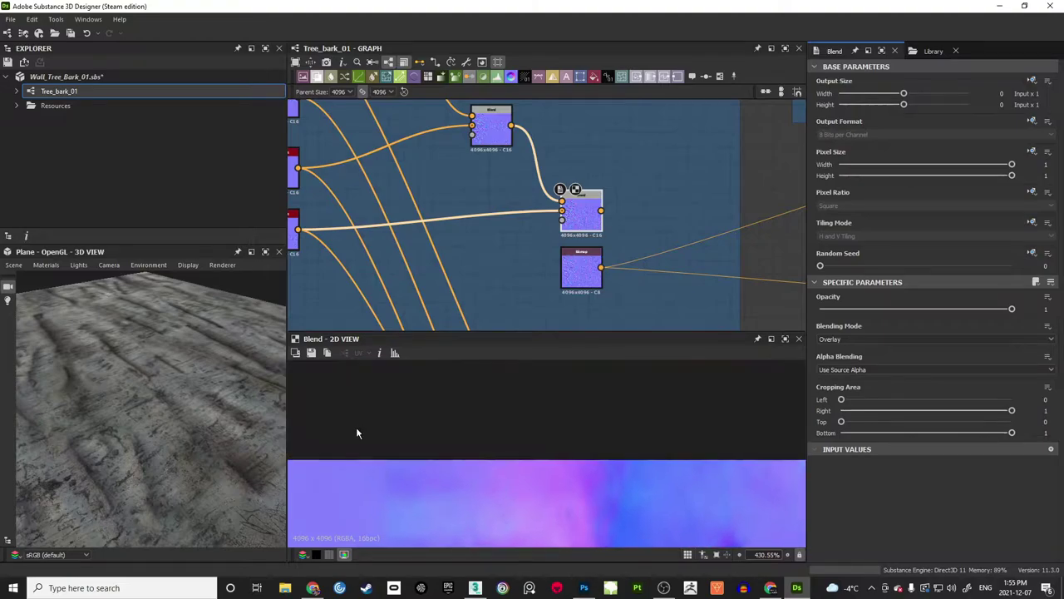
pyautogui.moveTo(358, 436); pyautogui.dragTo(387, 417)
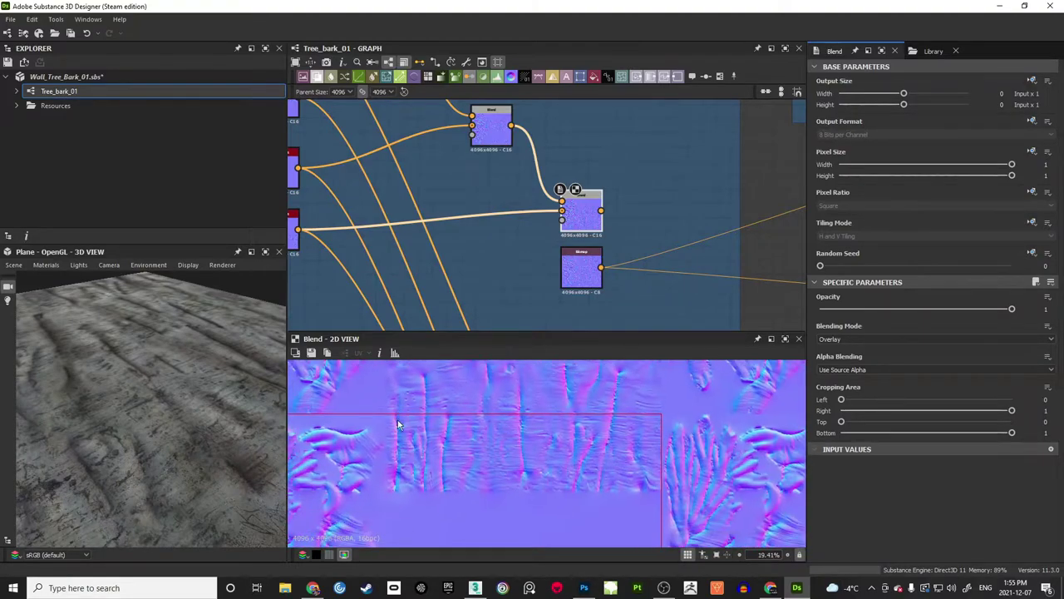
pyautogui.press('space')
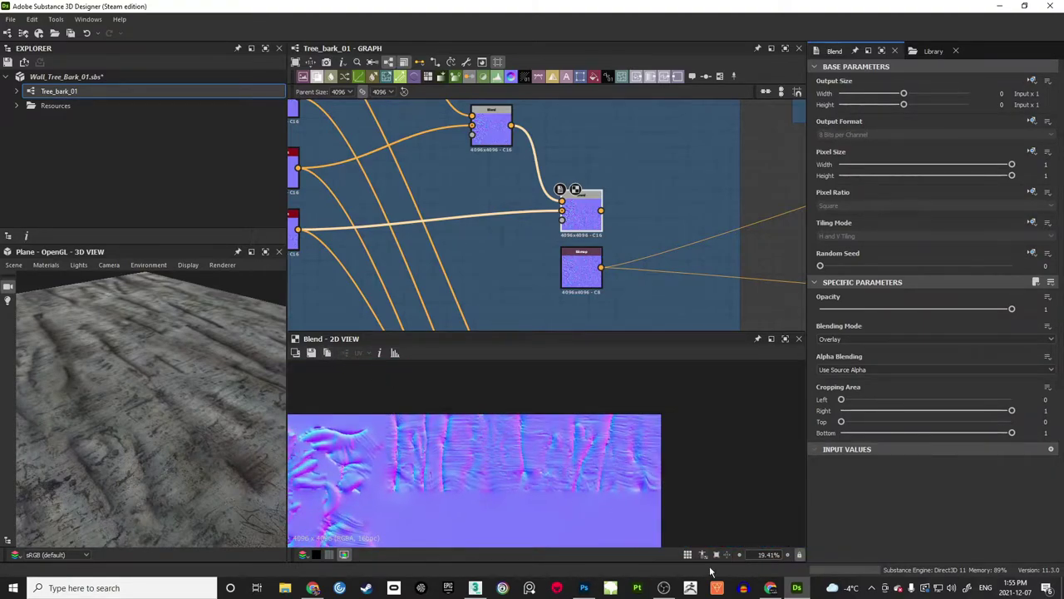
# Step: Paste the copied normal map into the Photoshop document and name its layer Normal
pyautogui.click(584, 588)
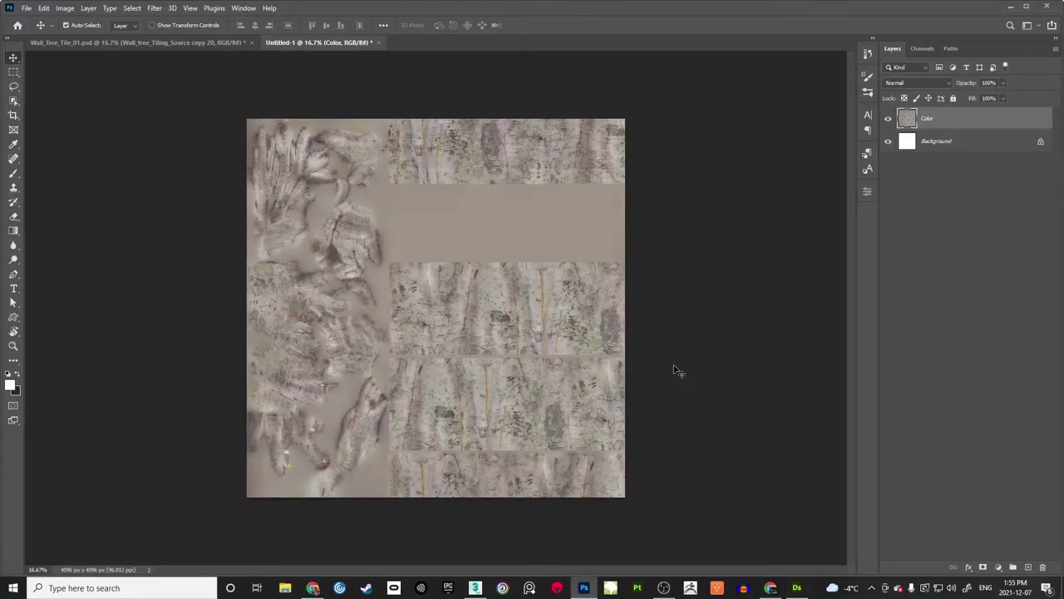
pyautogui.hotkey('ctrl', 'v')
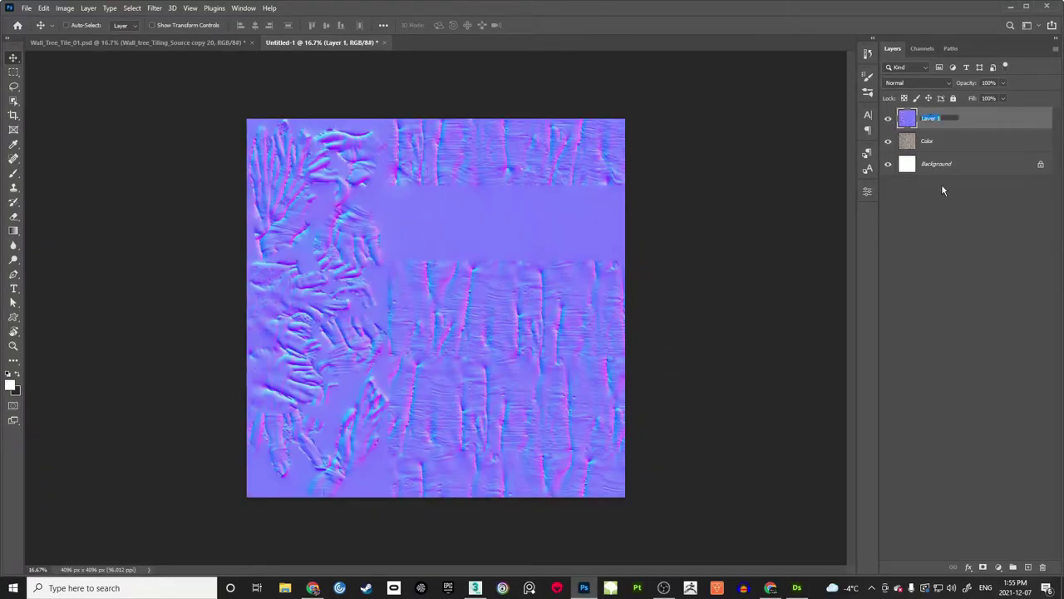
pyautogui.write('Normal')
# Step: Return to Substance Designer and follow the ambient-occlusion bitmaps through the conversion and Blend nodes in the AO frame
pyautogui.click(796, 588)
pyautogui.scroll(-4, 510, 272)
pyautogui.moveTo(570, 281); pyautogui.dragTo(580, 202)
pyautogui.scroll(5, 542, 220)
pyautogui.scroll(-1, 580, 202)
pyautogui.scroll(-3, 580, 204)
pyautogui.scroll(3, 496, 213)
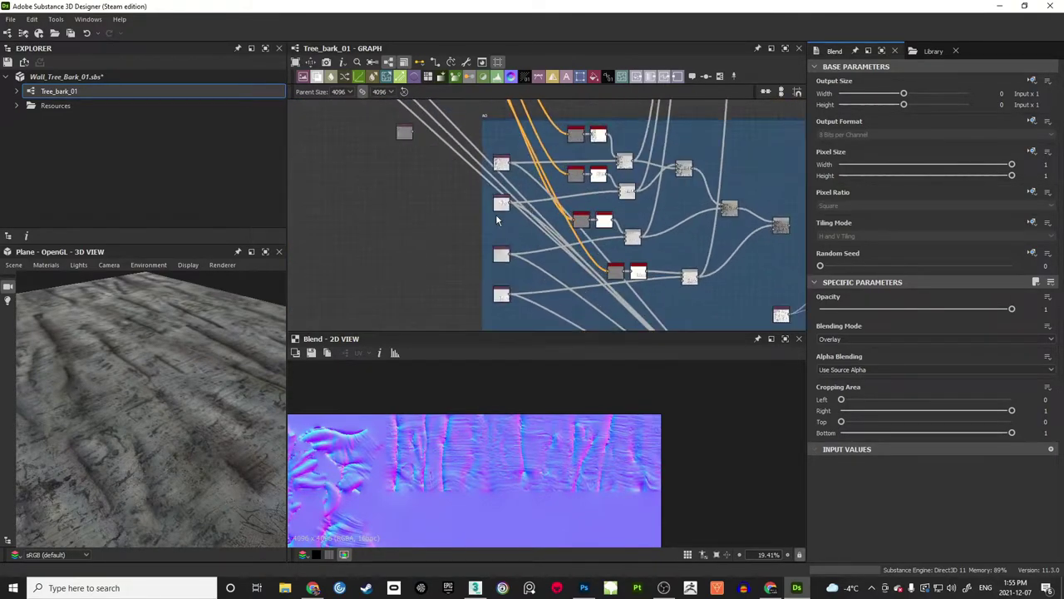
pyautogui.scroll(1, 620, 151)
pyautogui.moveTo(621, 152); pyautogui.dragTo(625, 292)
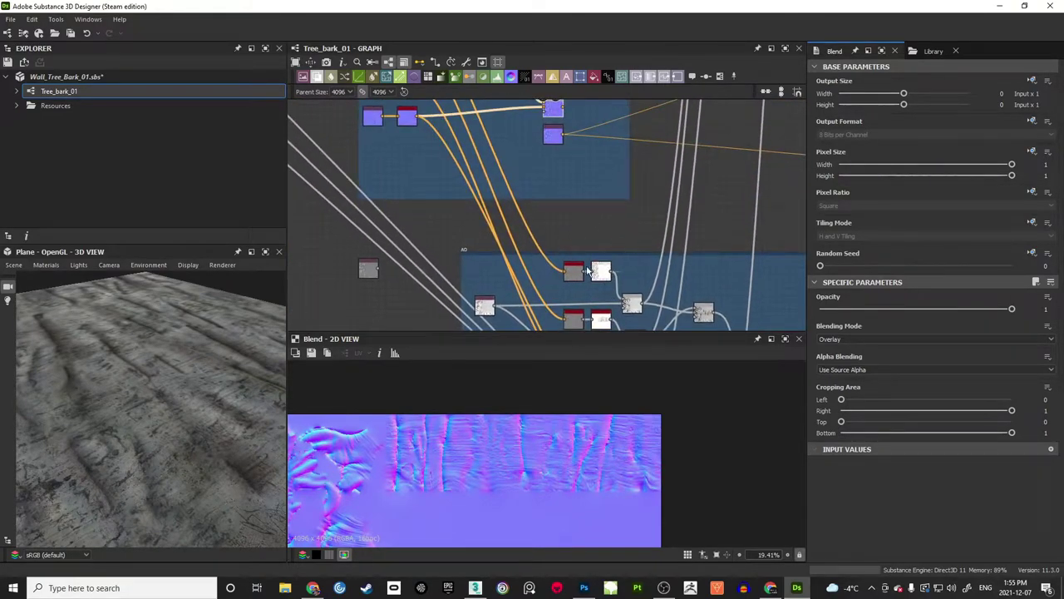
pyautogui.moveTo(570, 194); pyautogui.dragTo(627, 202)
pyautogui.moveTo(656, 240); pyautogui.dragTo(659, 185)
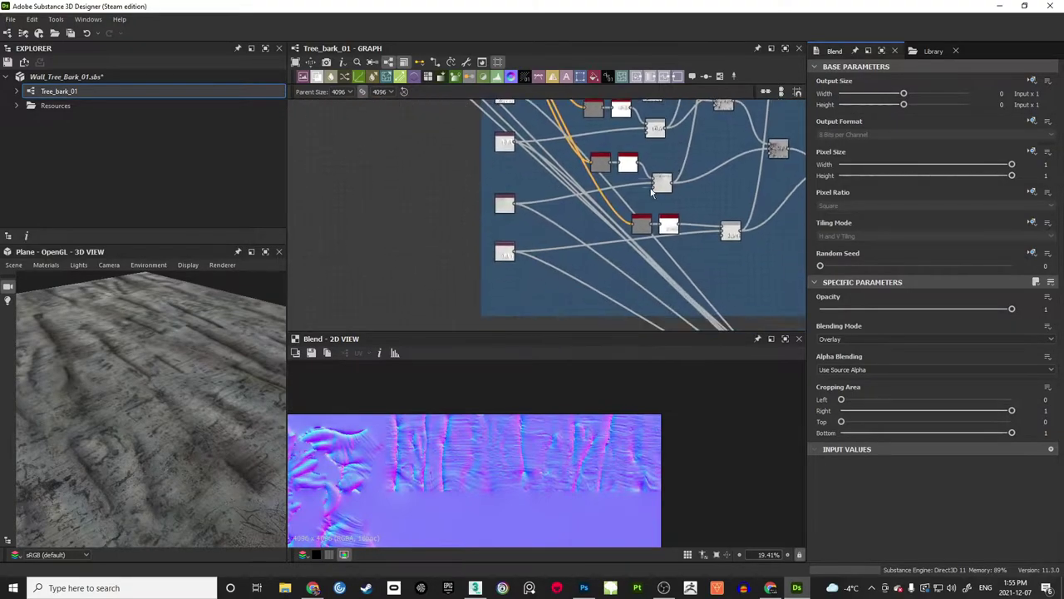
pyautogui.moveTo(498, 205); pyautogui.dragTo(505, 230)
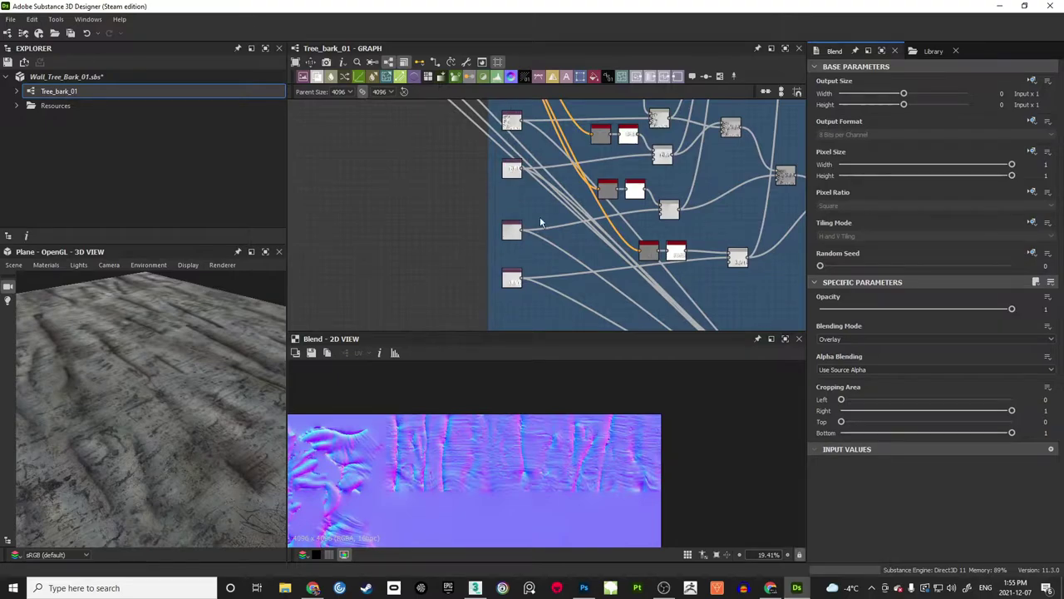
# Step: Display the output of the last Blend node in the AO_Smart_Object frame in the 2D view
pyautogui.moveTo(653, 326); pyautogui.dragTo(549, 194)
pyautogui.moveTo(768, 254); pyautogui.dragTo(552, 142)
pyautogui.scroll(3, 558, 200)
pyautogui.click(639, 262)
pyautogui.doubleClick(634, 260)
pyautogui.scroll(-3, 487, 486)
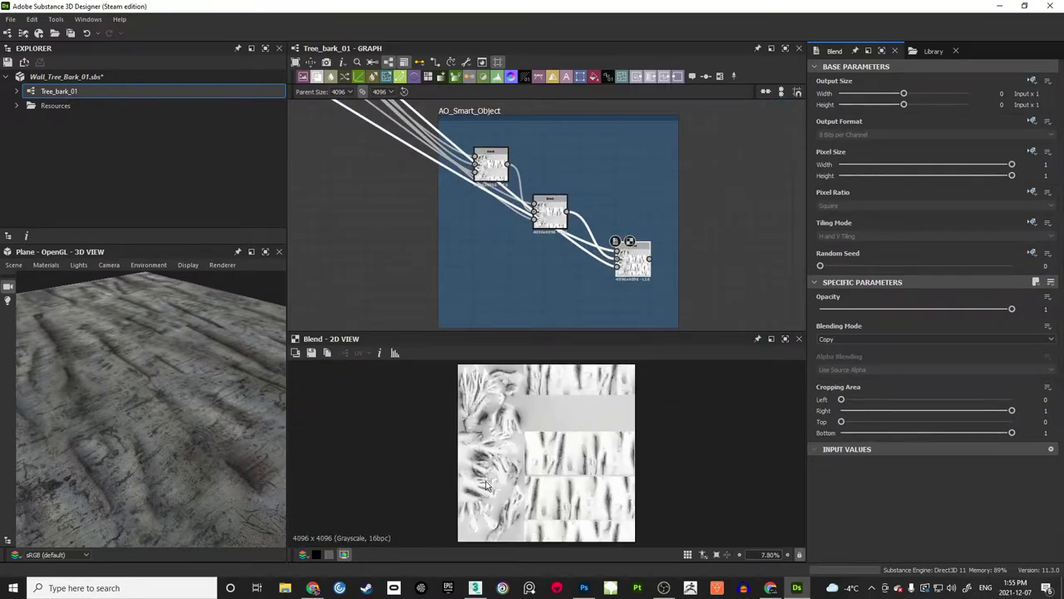
# Step: Inspect the AO_Smart_Object output, paste its image into the Photoshop document and name the layer AO
pyautogui.scroll(5, 564, 438)
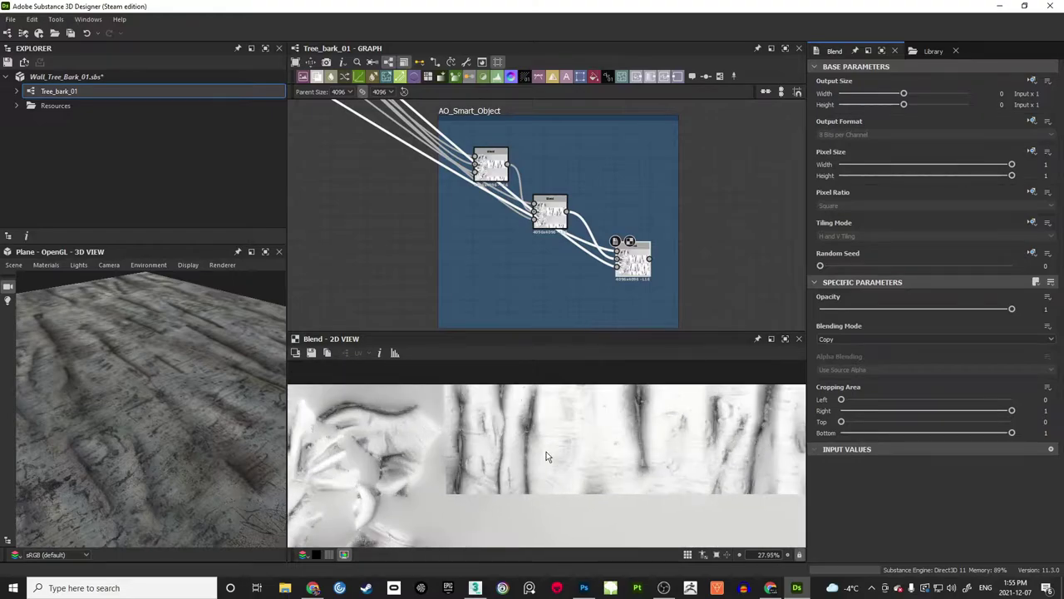
pyautogui.scroll(2, 506, 442)
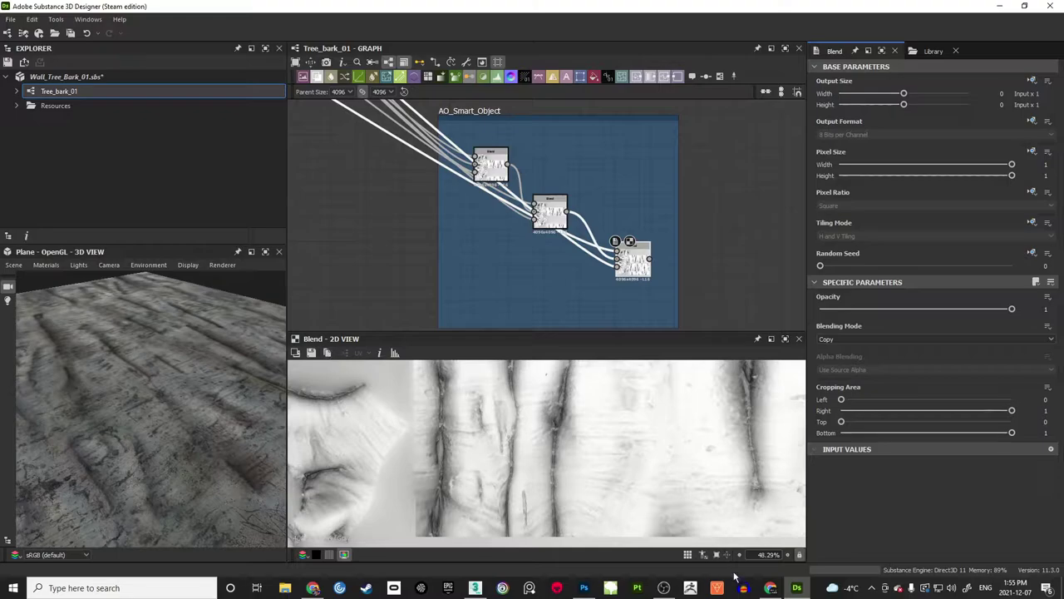
pyautogui.click(584, 588)
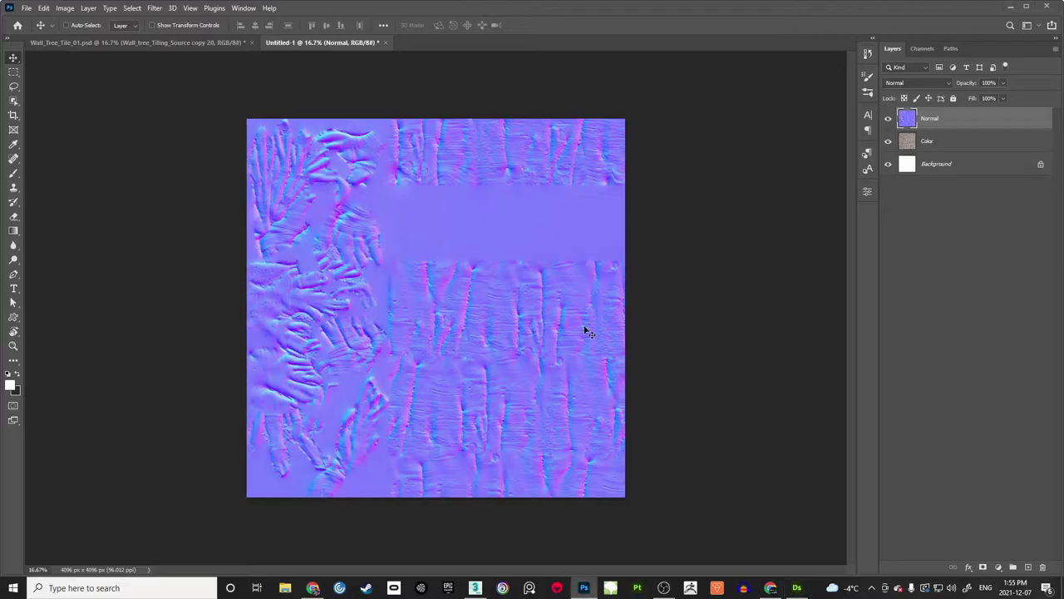
pyautogui.hotkey('ctrl', 'v')
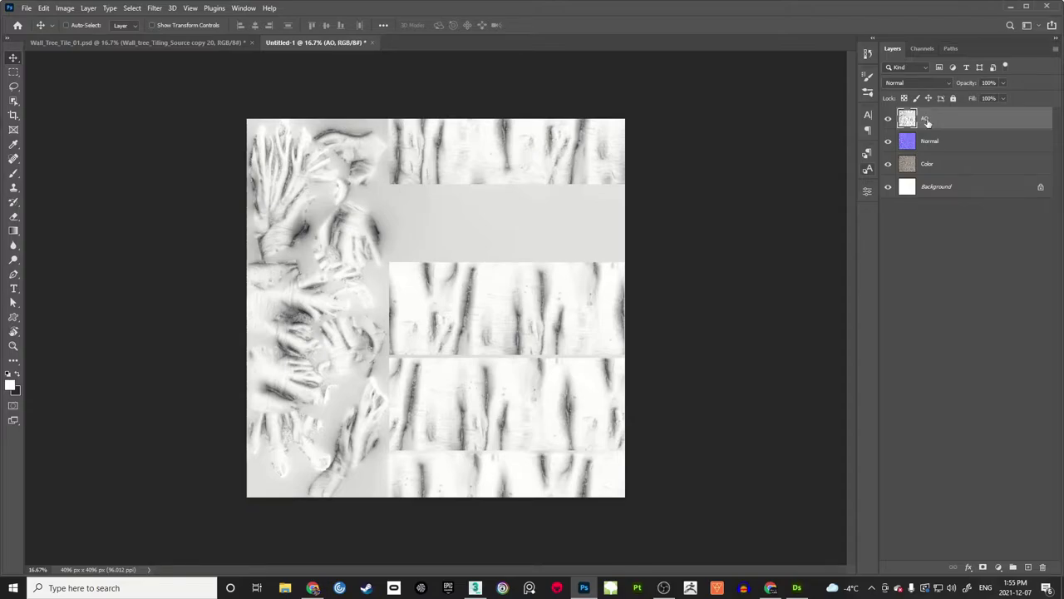
# Step: Return to Substance Designer and display the Roughness frame's Invert Grayscale output in the 2D view
pyautogui.click(796, 588)
pyautogui.scroll(-6, 602, 225)
pyautogui.moveTo(769, 117); pyautogui.dragTo(582, 274)
pyautogui.scroll(5, 585, 202)
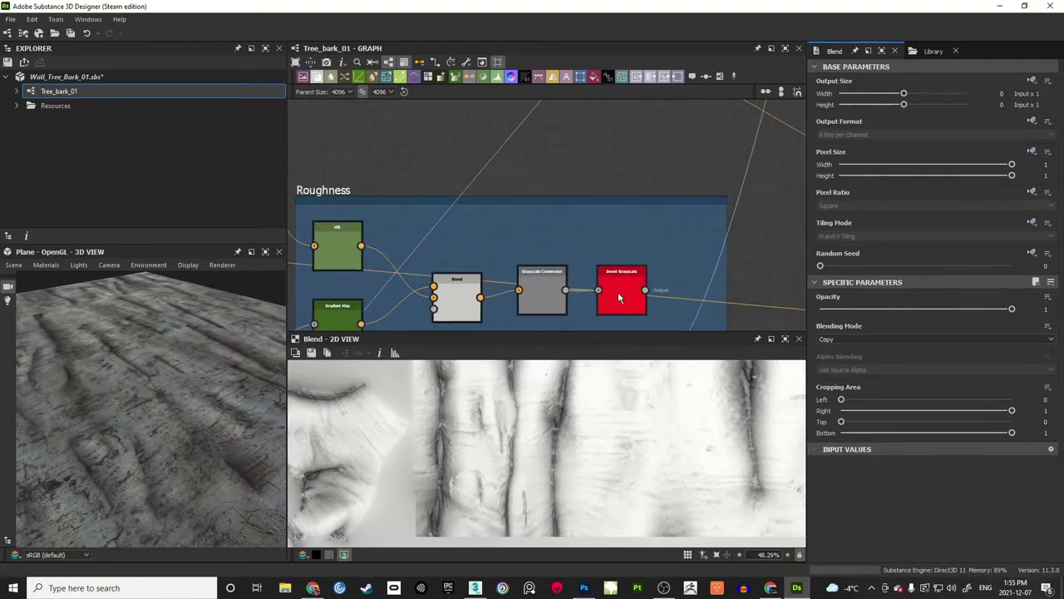
pyautogui.click(618, 292)
pyautogui.scroll(-6, 618, 390)
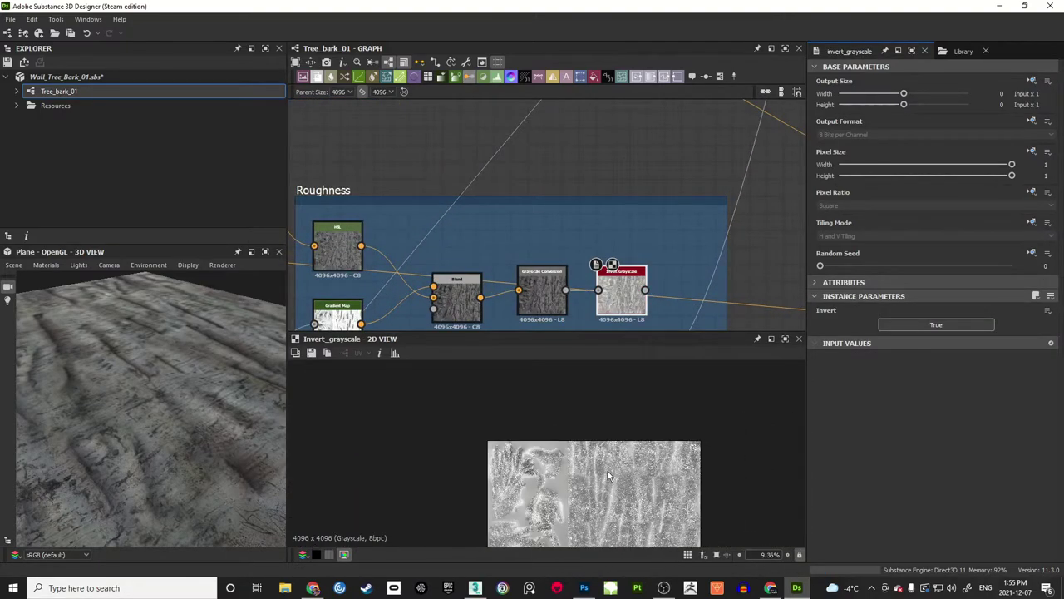
pyautogui.moveTo(629, 491); pyautogui.dragTo(622, 426)
# Step: Move the Invert Grayscale node higher in the Roughness frame, away from the Bitmap node
pyautogui.moveTo(541, 232); pyautogui.dragTo(571, 152)
pyautogui.moveTo(640, 244); pyautogui.dragTo(600, 230)
pyautogui.moveTo(649, 202); pyautogui.dragTo(666, 168)
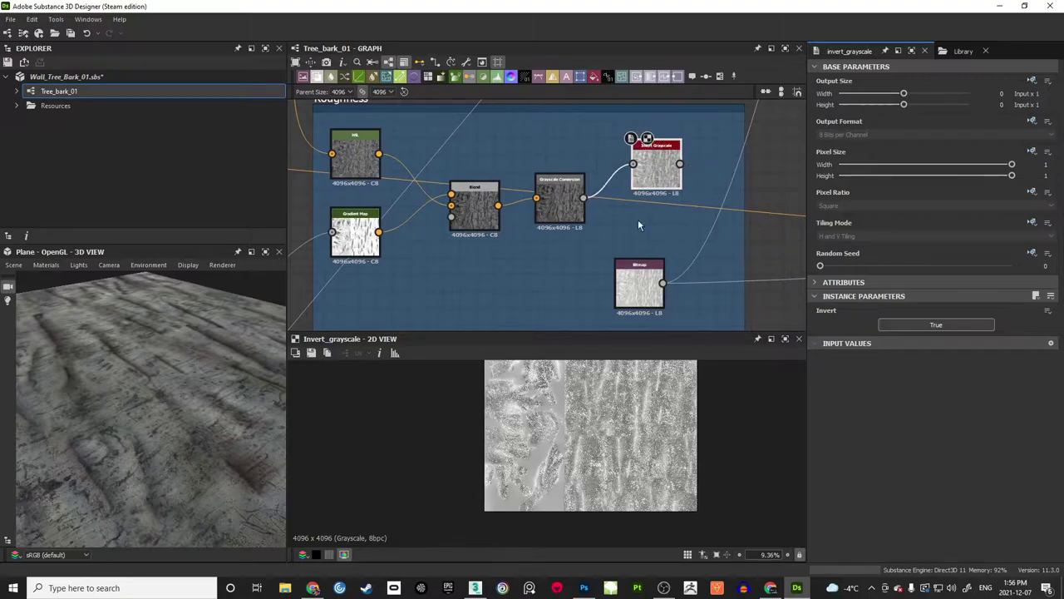
# Step: Connect the final colour Blend output to the HSL node in the Roughness frame and check the regenerated roughness map
pyautogui.scroll(3, 613, 424)
pyautogui.scroll(-3, 460, 222)
pyautogui.moveTo(451, 173); pyautogui.dragTo(524, 275)
pyautogui.moveTo(499, 133); pyautogui.dragTo(546, 325)
pyautogui.scroll(-1, 504, 178)
pyautogui.moveTo(398, 175); pyautogui.dragTo(535, 224)
pyautogui.scroll(-1, 545, 274)
pyautogui.moveTo(590, 173); pyautogui.dragTo(580, 157)
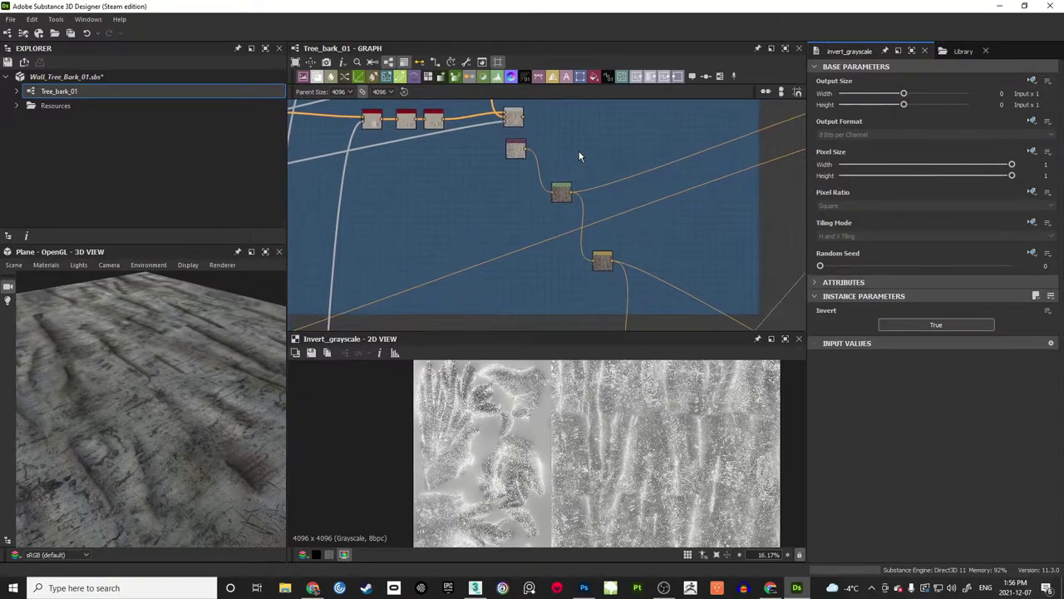
pyautogui.scroll(2, 582, 158)
pyautogui.moveTo(604, 206); pyautogui.dragTo(563, 126)
pyautogui.moveTo(638, 222); pyautogui.dragTo(633, 291)
pyautogui.scroll(-2, 593, 204)
pyautogui.moveTo(578, 192); pyautogui.dragTo(576, 159)
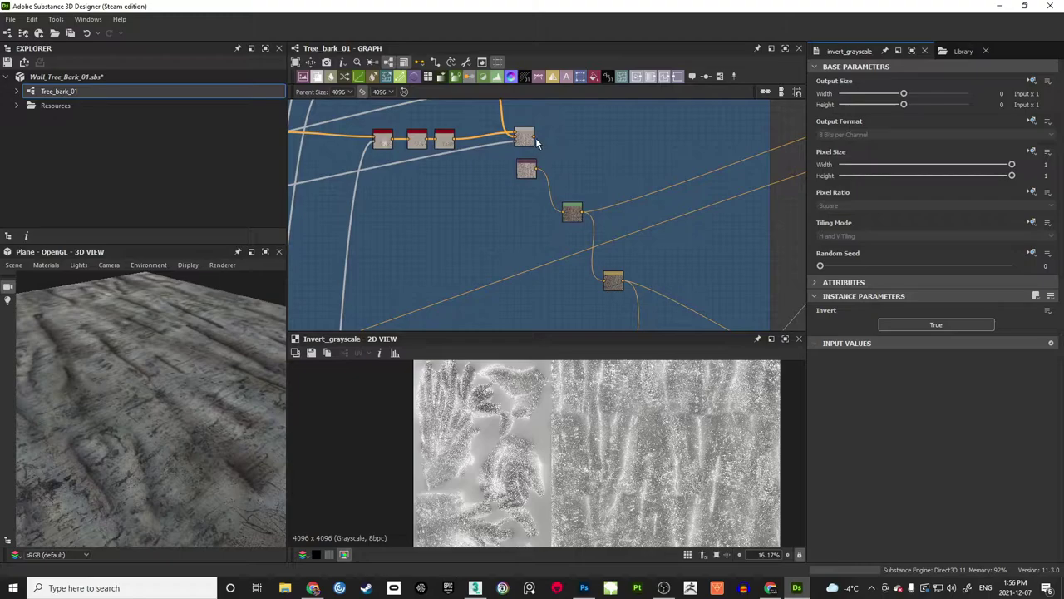
pyautogui.click(534, 137)
pyautogui.moveTo(572, 288); pyautogui.dragTo(551, 144)
pyautogui.moveTo(576, 235); pyautogui.dragTo(542, 176)
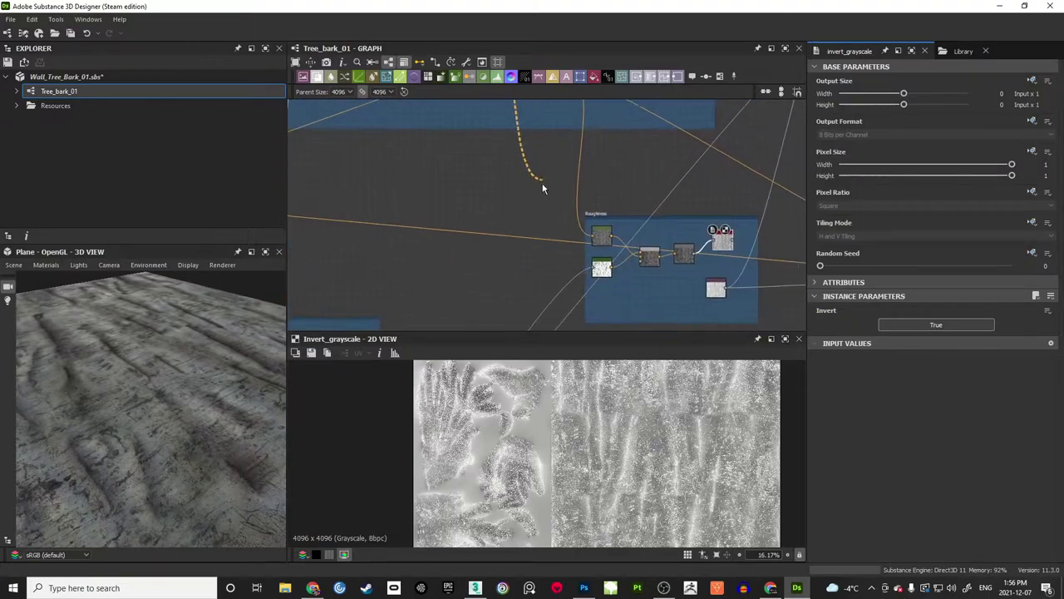
pyautogui.scroll(2, 541, 178)
pyautogui.moveTo(594, 248); pyautogui.dragTo(532, 204)
pyautogui.scroll(1, 532, 204)
pyautogui.click(554, 214)
pyautogui.moveTo(712, 207); pyautogui.dragTo(592, 166)
pyautogui.scroll(-1, 628, 409)
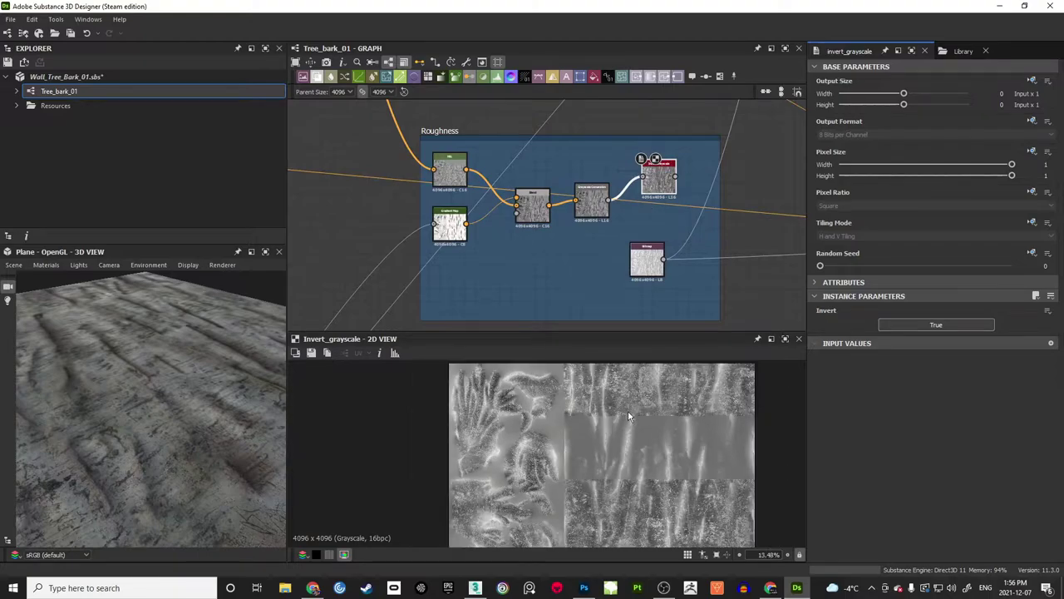
# Step: Connect the final Blend output of the AO frame to the Gradient Map node in the Roughness frame
pyautogui.moveTo(487, 275); pyautogui.dragTo(610, 290)
pyautogui.scroll(-1, 582, 250)
pyautogui.scroll(3, 532, 233)
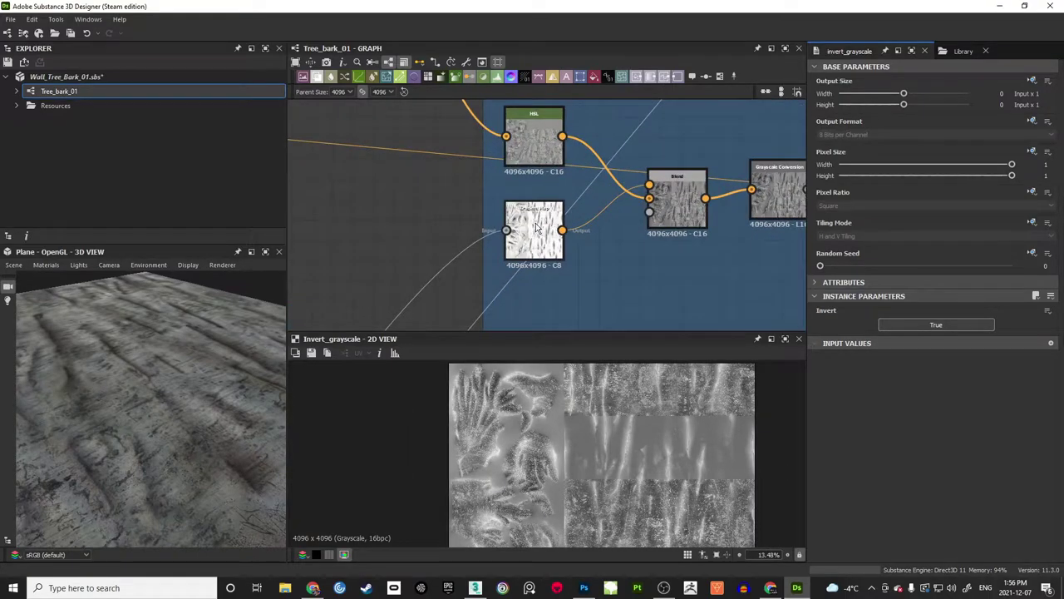
pyautogui.click(531, 236)
pyautogui.scroll(-4, 531, 233)
pyautogui.moveTo(475, 251); pyautogui.dragTo(608, 116)
pyautogui.scroll(-2, 609, 117)
pyautogui.moveTo(546, 202); pyautogui.dragTo(559, 220)
pyautogui.scroll(3, 527, 225)
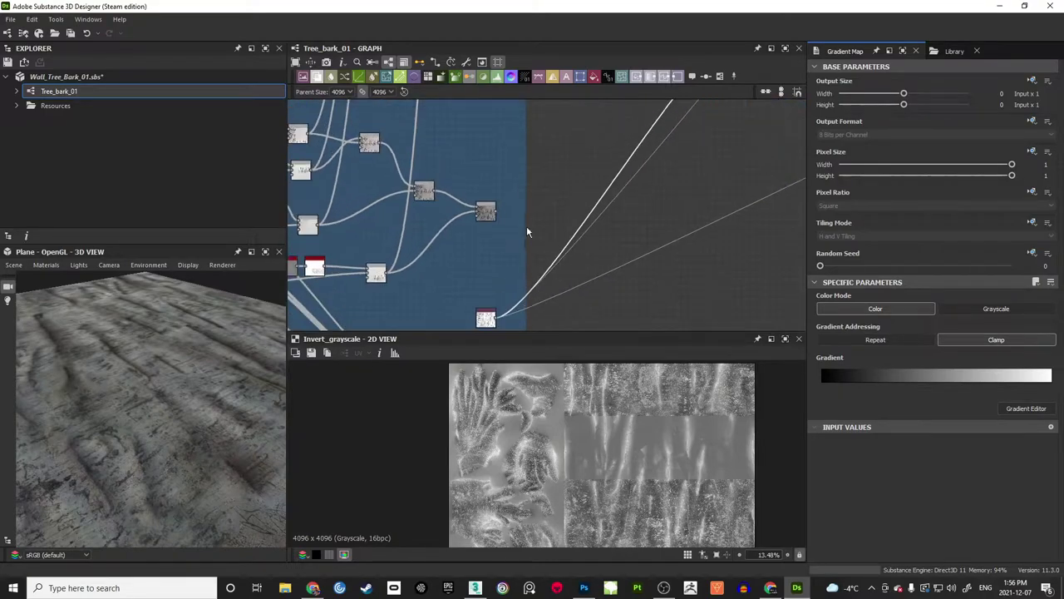
pyautogui.moveTo(462, 178); pyautogui.dragTo(587, 209)
pyautogui.scroll(2, 527, 257)
pyautogui.scroll(-3, 669, 238)
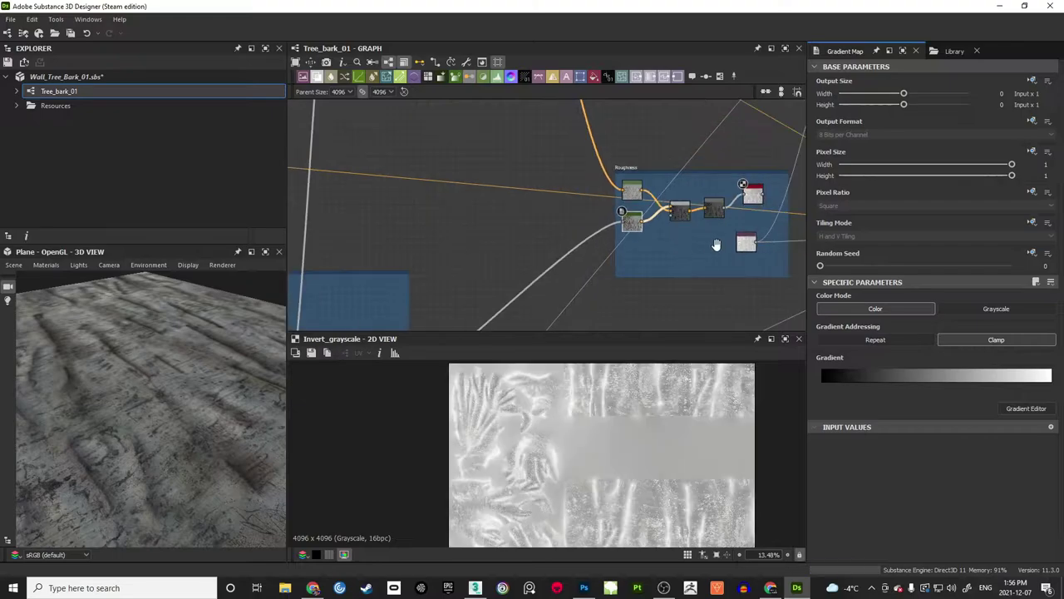
# Step: Open the Invert Grayscale node's updated roughness output in the 2D view
pyautogui.moveTo(777, 222); pyautogui.dragTo(499, 247)
pyautogui.scroll(3, 499, 247)
pyautogui.doubleClick(467, 203)
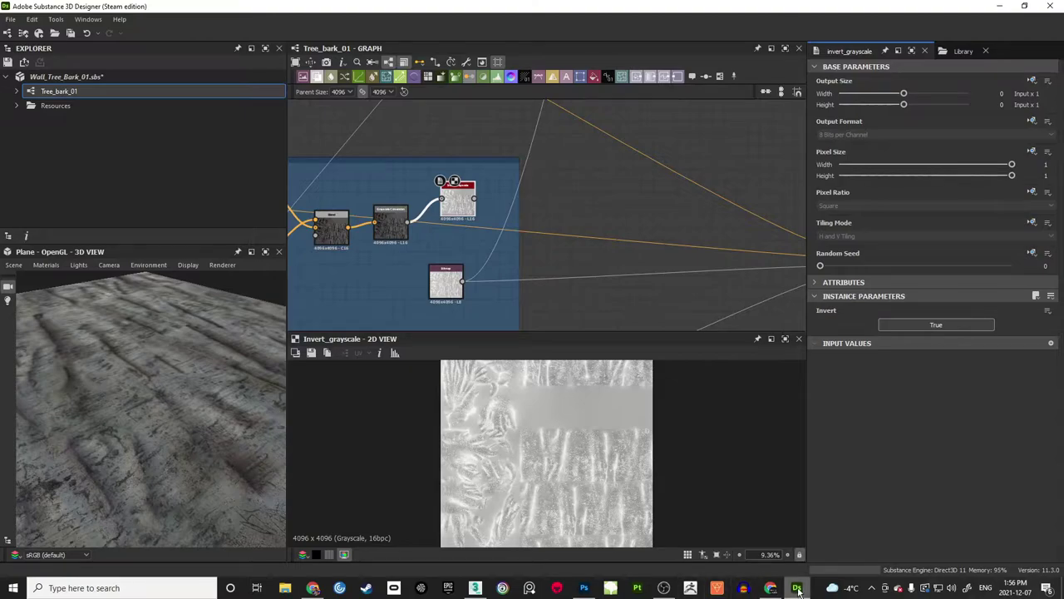
# Step: Switch to Photoshop, paste the copied roughness map into the untitled document as a new layer and name it Roughness
pyautogui.click(583, 588)
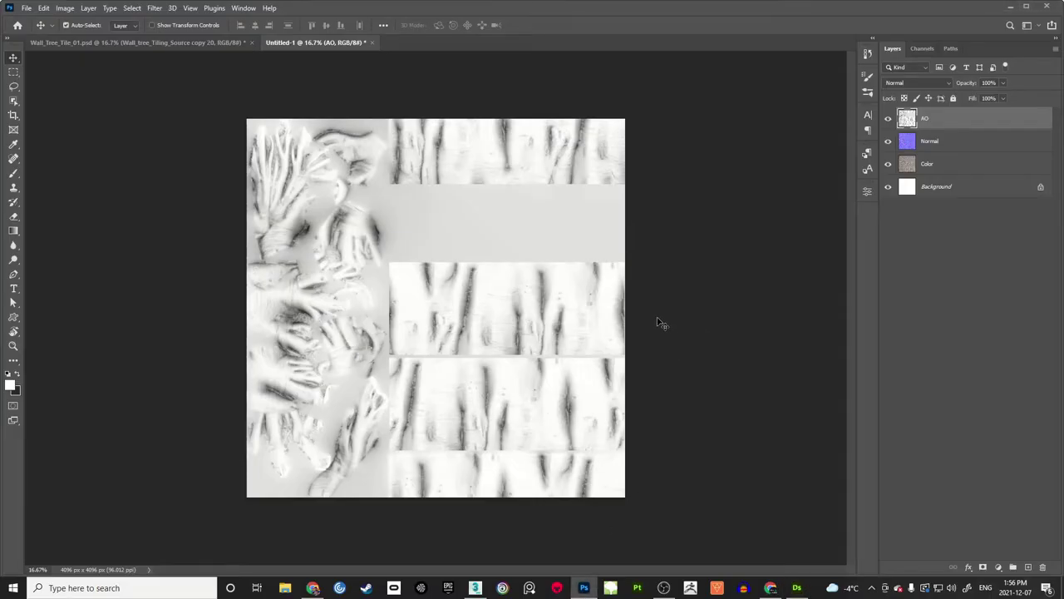
pyautogui.hotkey('ctrl', 'v')
pyautogui.write('Roughness')
pyautogui.press('Return')
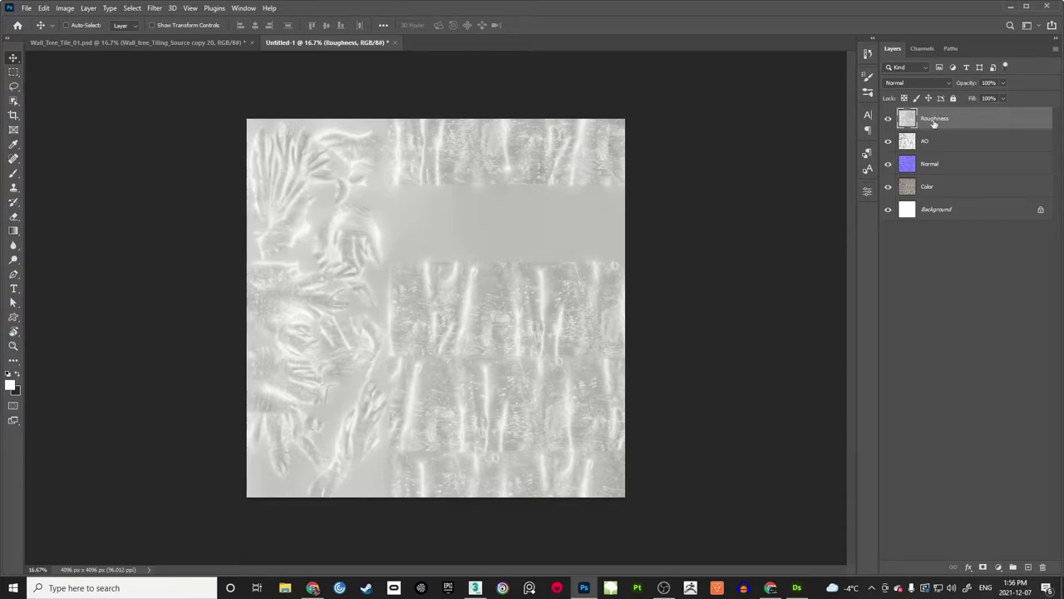
# Step: Convert the locked white Background to a regular layer and delete it
pyautogui.doubleClick(948, 210)
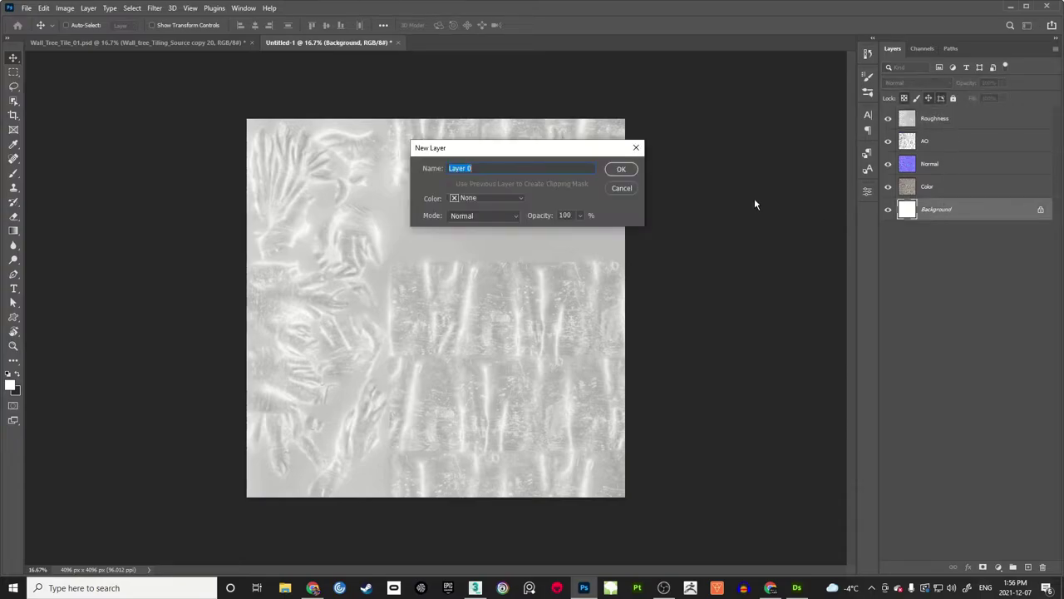
pyautogui.click(621, 169)
pyautogui.press('Delete')
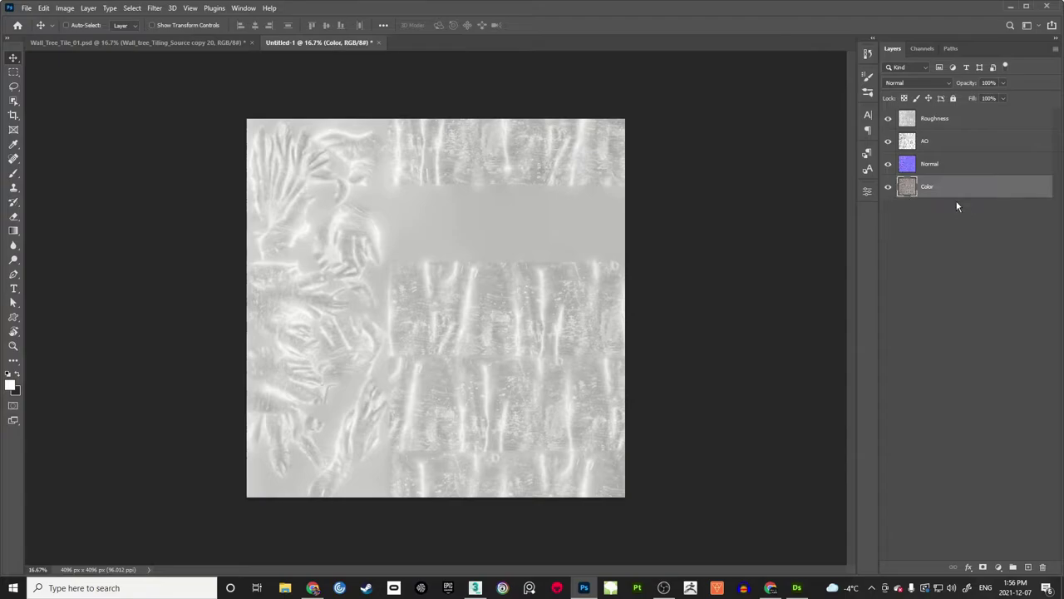
# Step: Reorder the map layers from top to bottom as Color, Normal, AO and Roughness
pyautogui.moveTo(942, 182); pyautogui.dragTo(945, 117)
pyautogui.moveTo(938, 188); pyautogui.dragTo(960, 133)
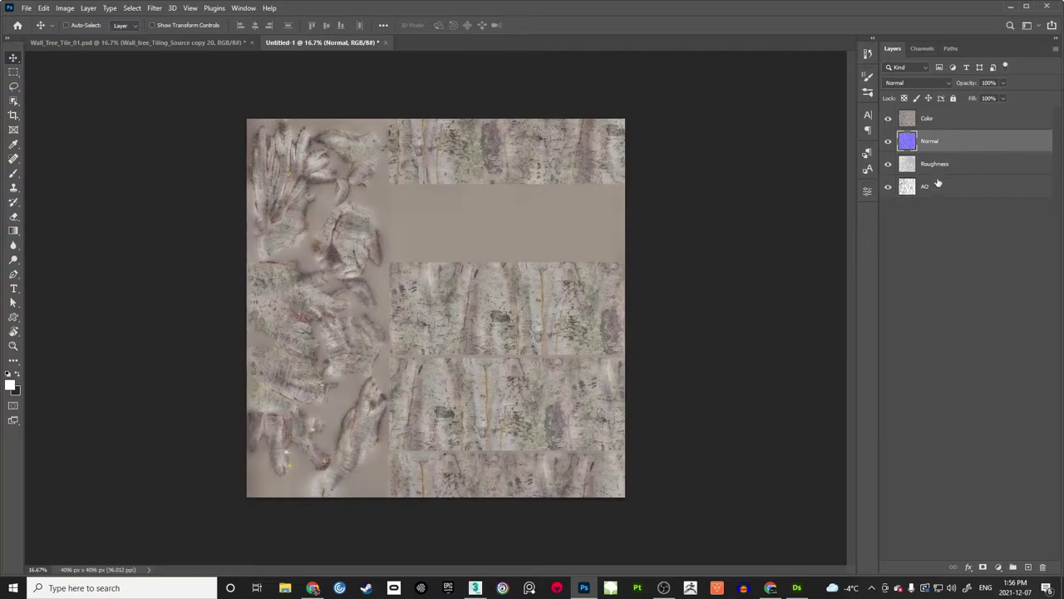
pyautogui.moveTo(947, 179); pyautogui.dragTo(946, 156)
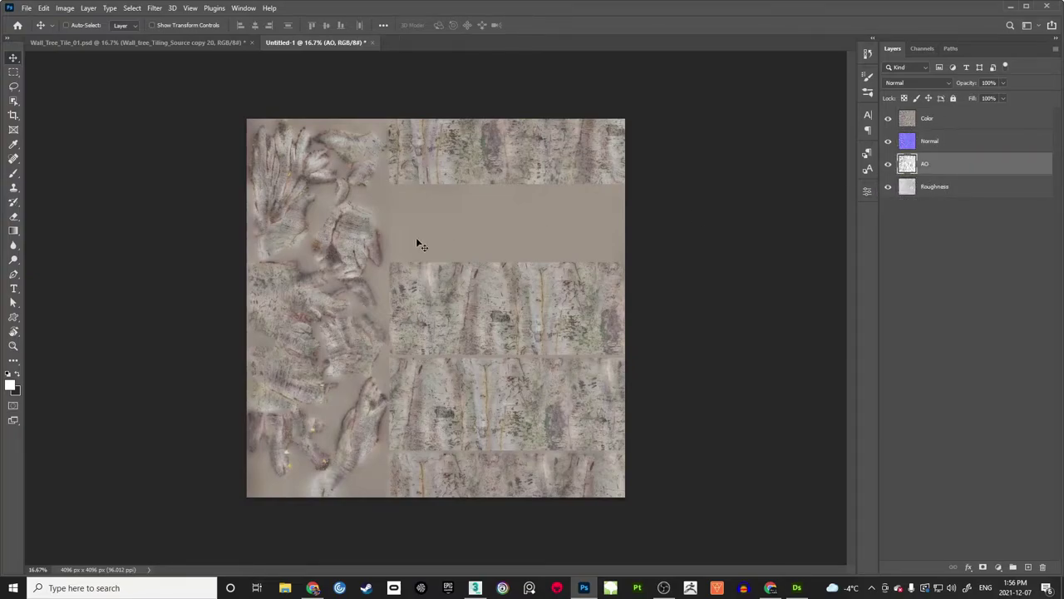
# Step: Group the Color, Normal, AO and Roughness layers under the name Bark_Source
pyautogui.click(937, 122)
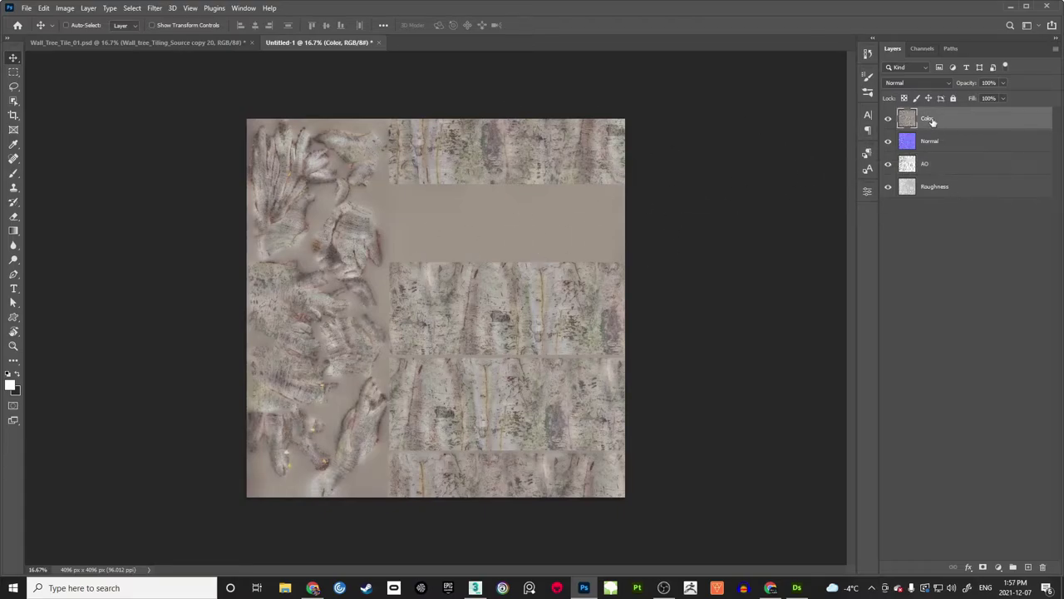
pyautogui.keyDown('shift'); pyautogui.click(937, 188); pyautogui.keyUp('shift')
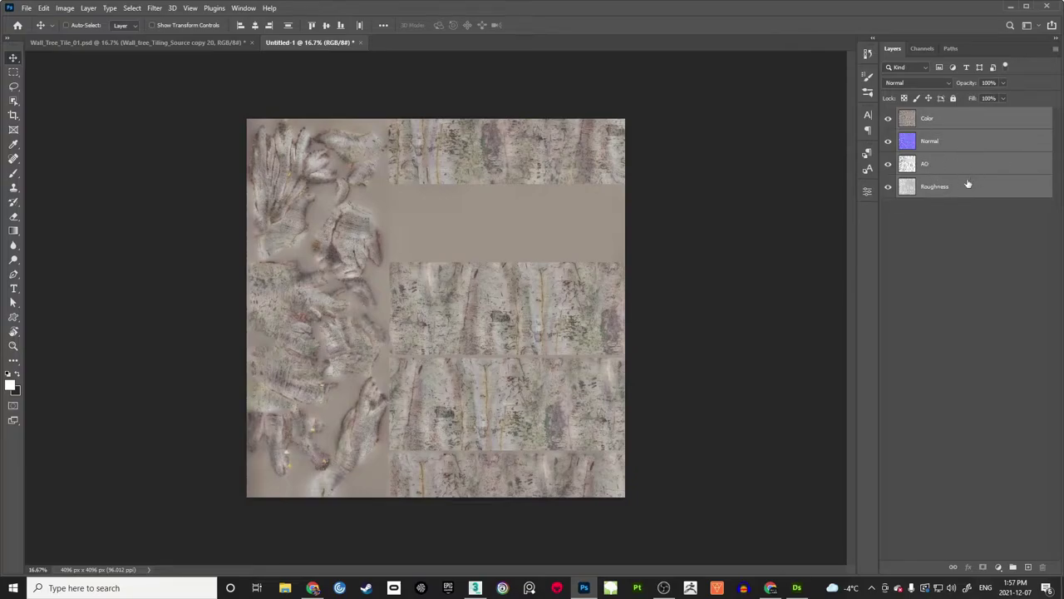
pyautogui.rightClick(944, 152)
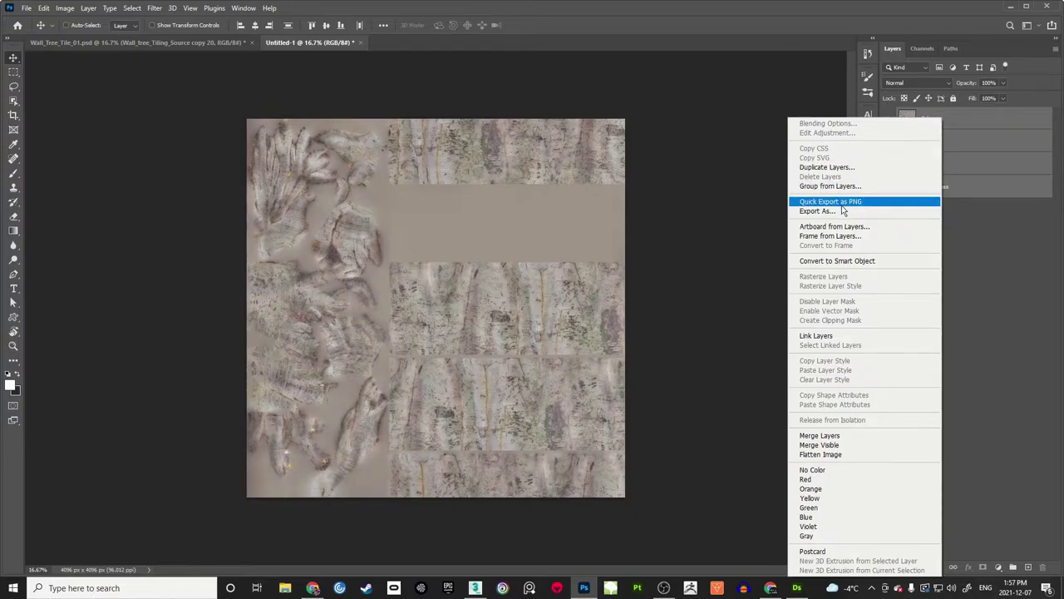
pyautogui.click(832, 185)
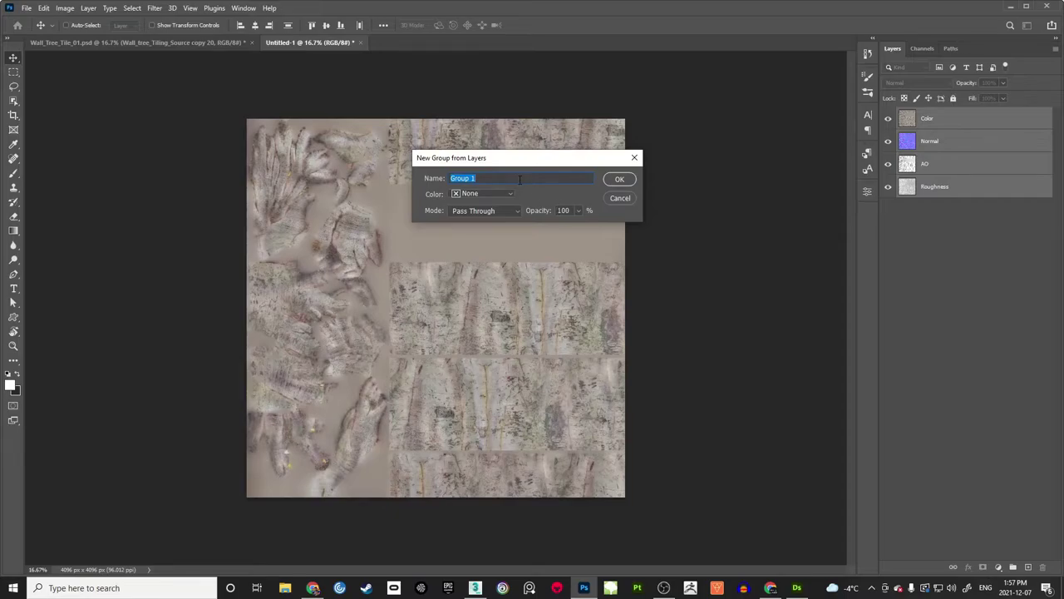
pyautogui.write('Bark_Source')
pyautogui.press('Return')
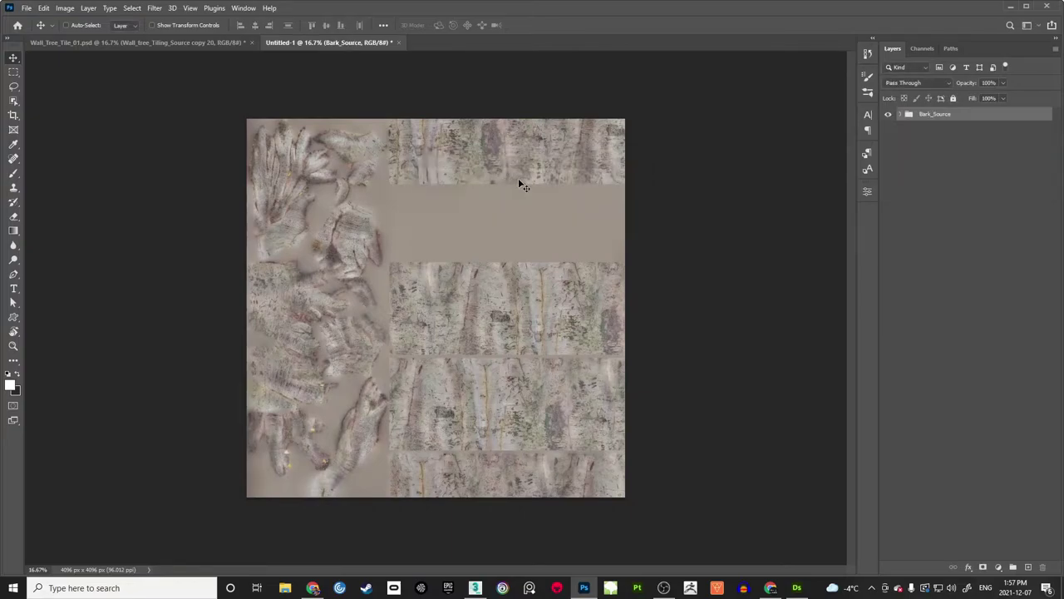
# Step: Convert the Bark_Source group to a smart object, open its contents and expand the group inside
pyautogui.rightClick(936, 117)
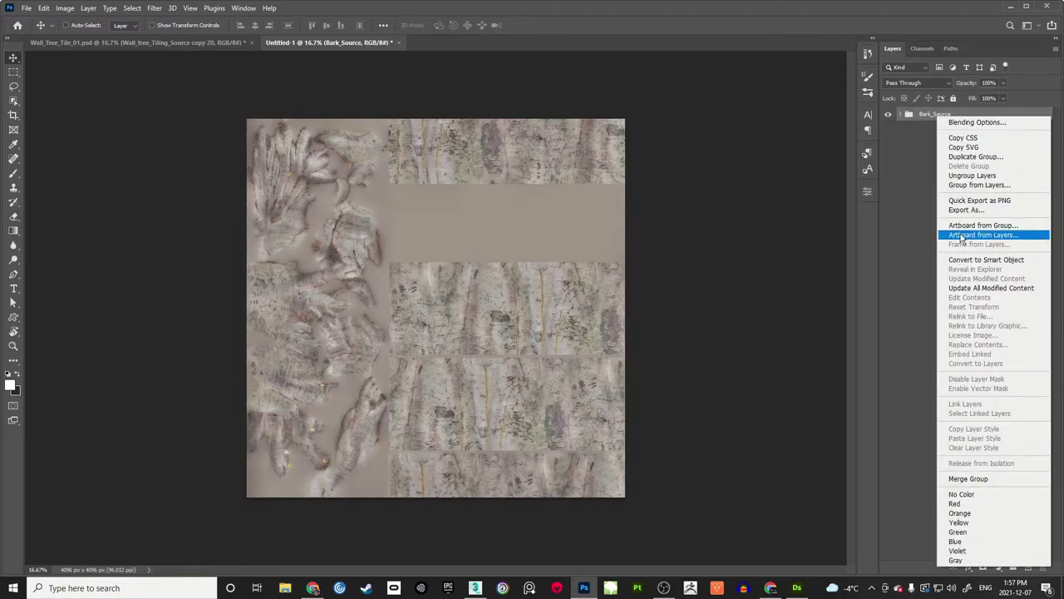
pyautogui.click(973, 259)
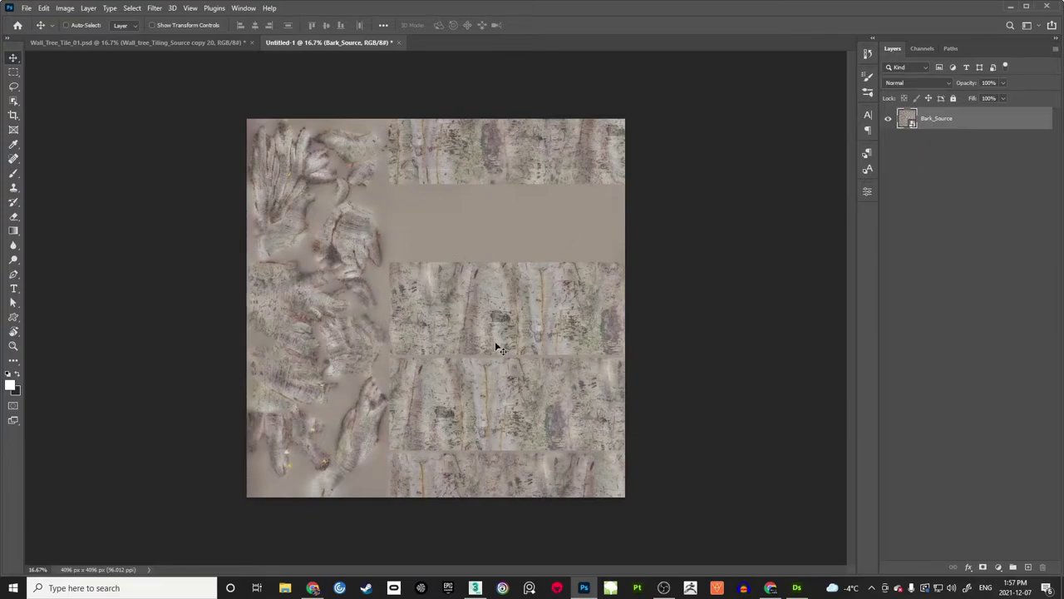
pyautogui.doubleClick(909, 119)
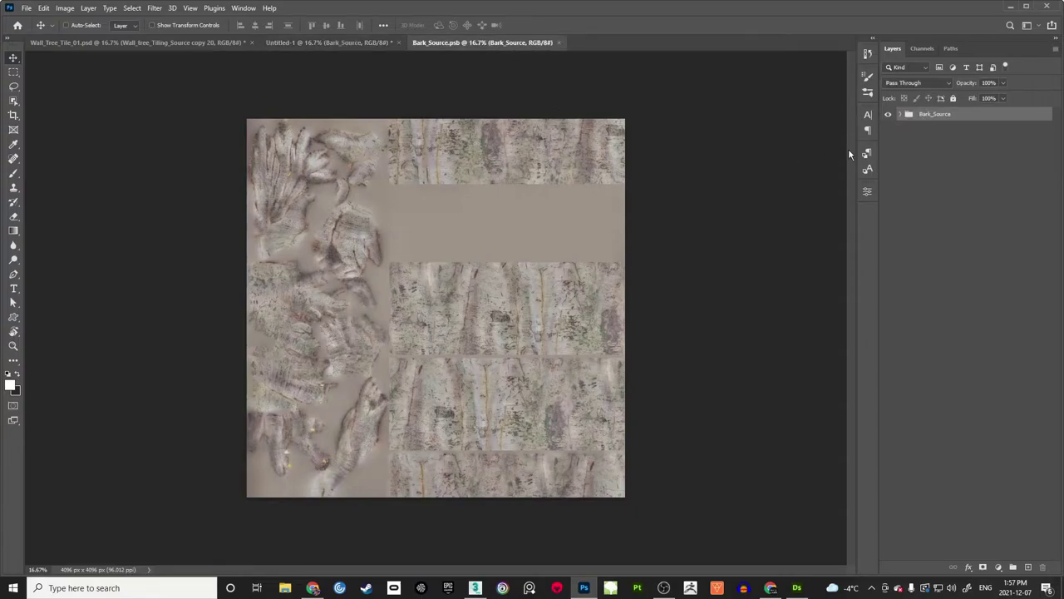
pyautogui.click(903, 115)
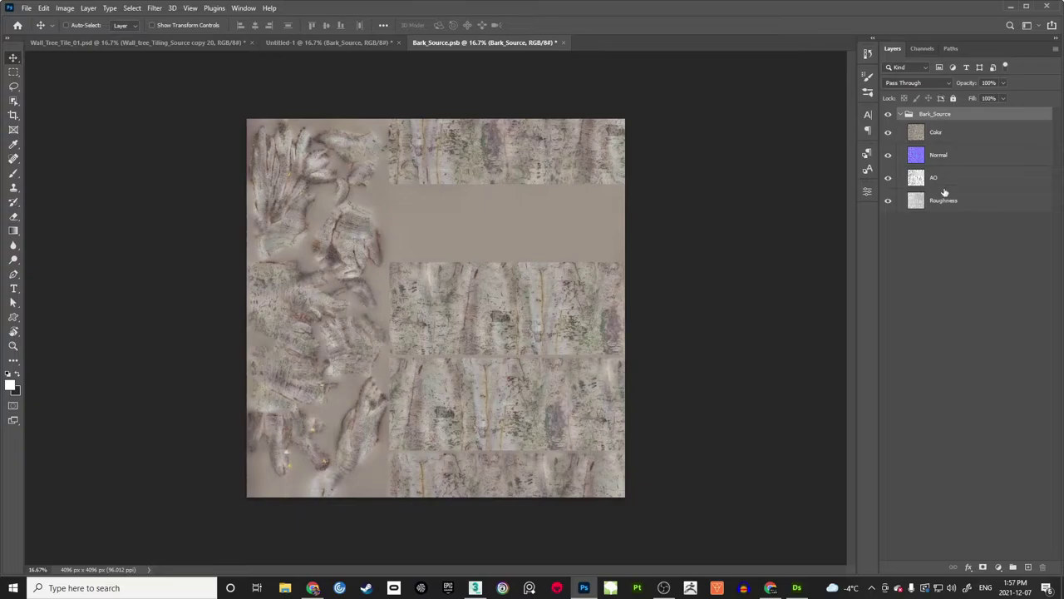
# Step: Hide the Color layer inside the smart object, save its contents and check the normal map in the untitled document
pyautogui.click(888, 132)
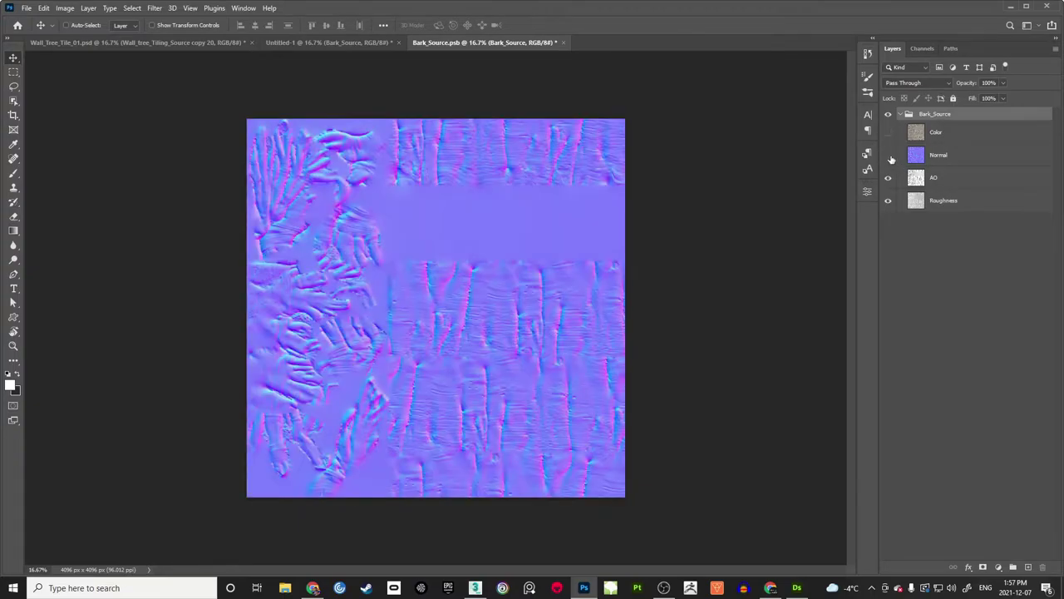
pyautogui.click(890, 157)
pyautogui.click(889, 156)
pyautogui.click(946, 158)
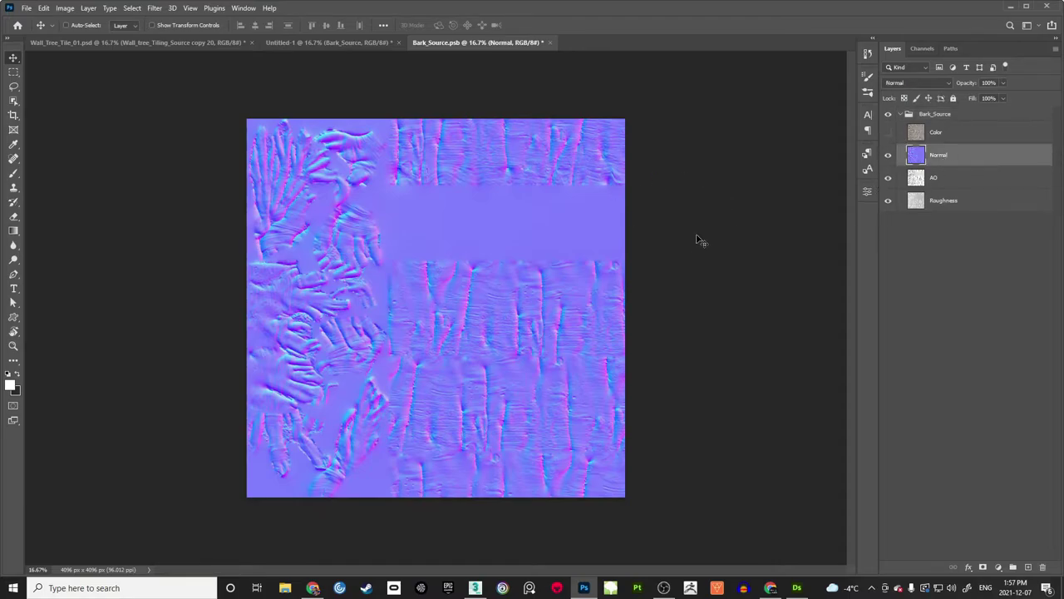
pyautogui.click(26, 8)
pyautogui.click(47, 132)
pyautogui.click(360, 44)
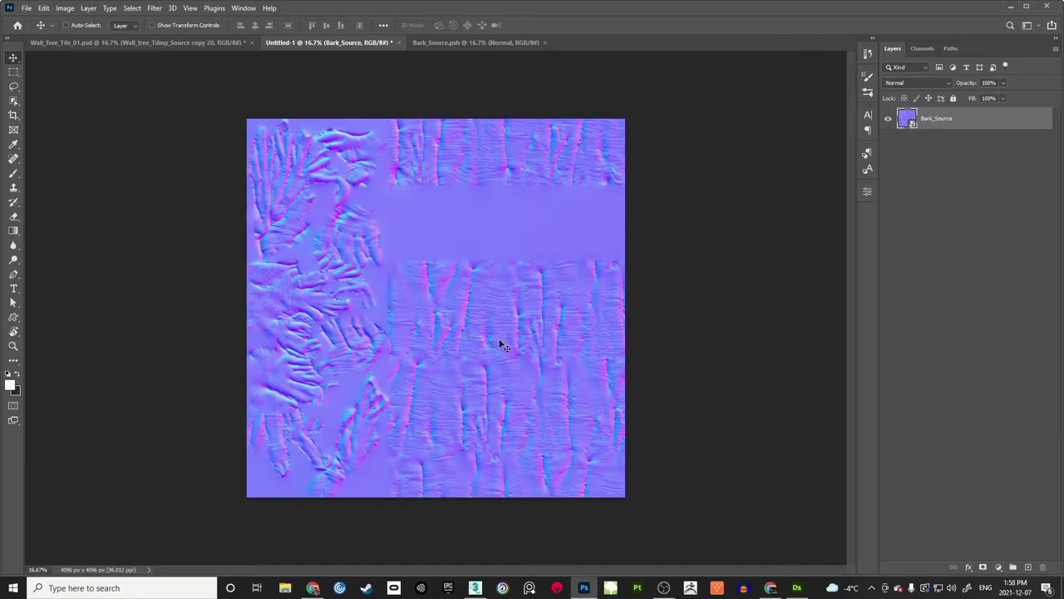
# Step: Hide the Normal layer inside Bark_Source.psb, save it and check the AO map in the untitled document
pyautogui.click(458, 44)
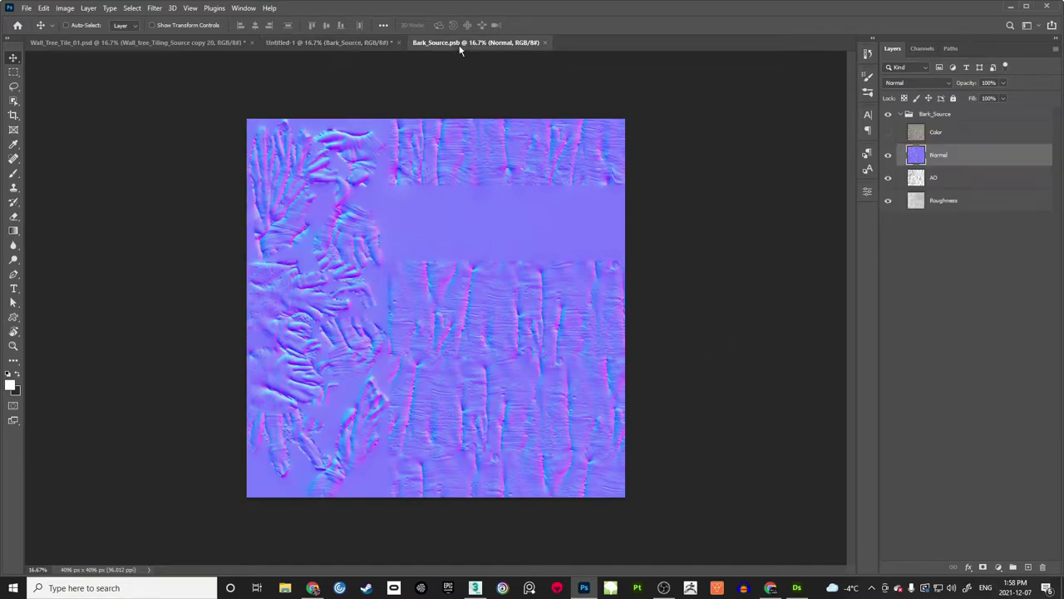
pyautogui.click(889, 155)
pyautogui.click(26, 8)
pyautogui.click(50, 134)
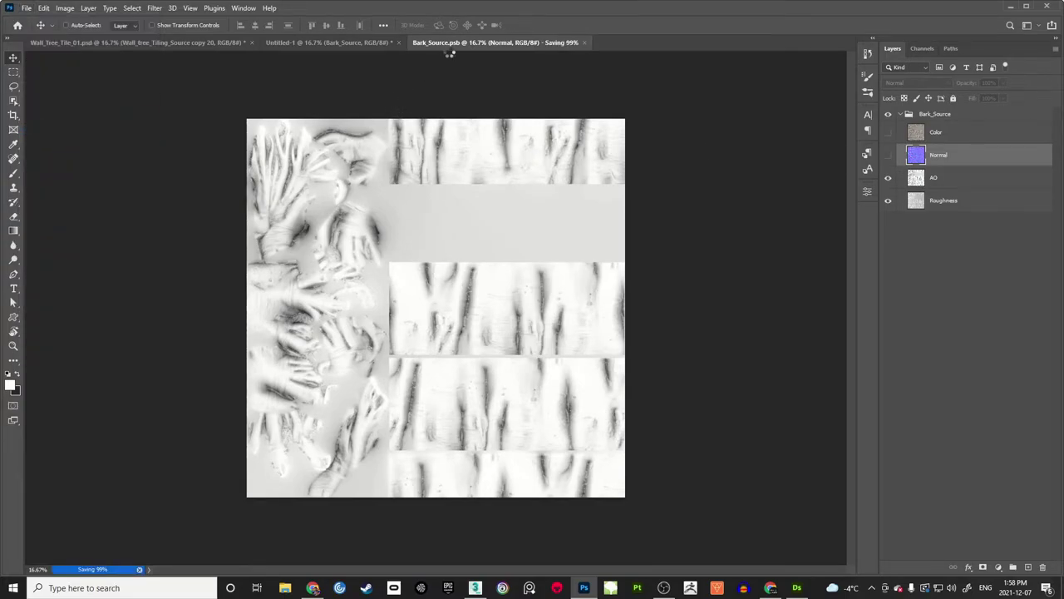
pyautogui.click(365, 42)
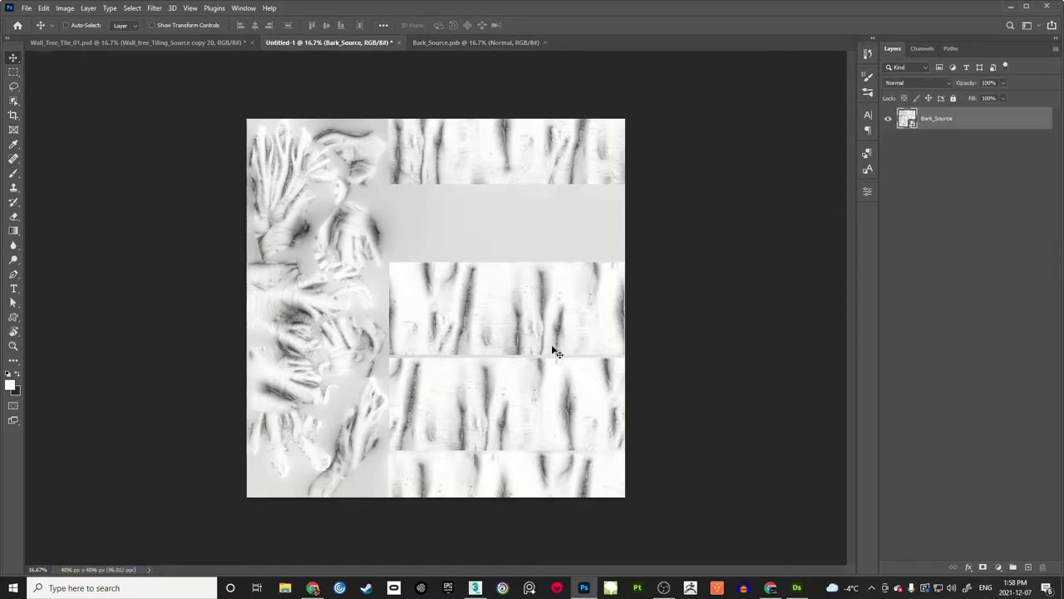
# Step: Show the Normal and Color layers again in Bark_Source.psb, save it and return to the untitled document
pyautogui.click(473, 44)
pyautogui.click(888, 154)
pyautogui.click(888, 132)
pyautogui.click(933, 134)
pyautogui.hotkey('ctrl', 's')
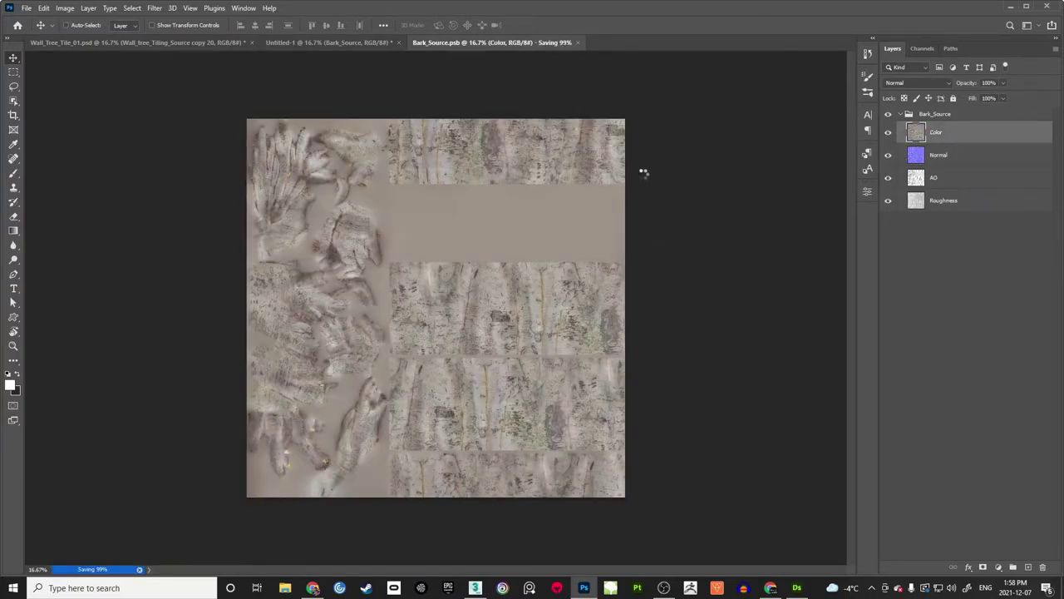
pyautogui.click(353, 42)
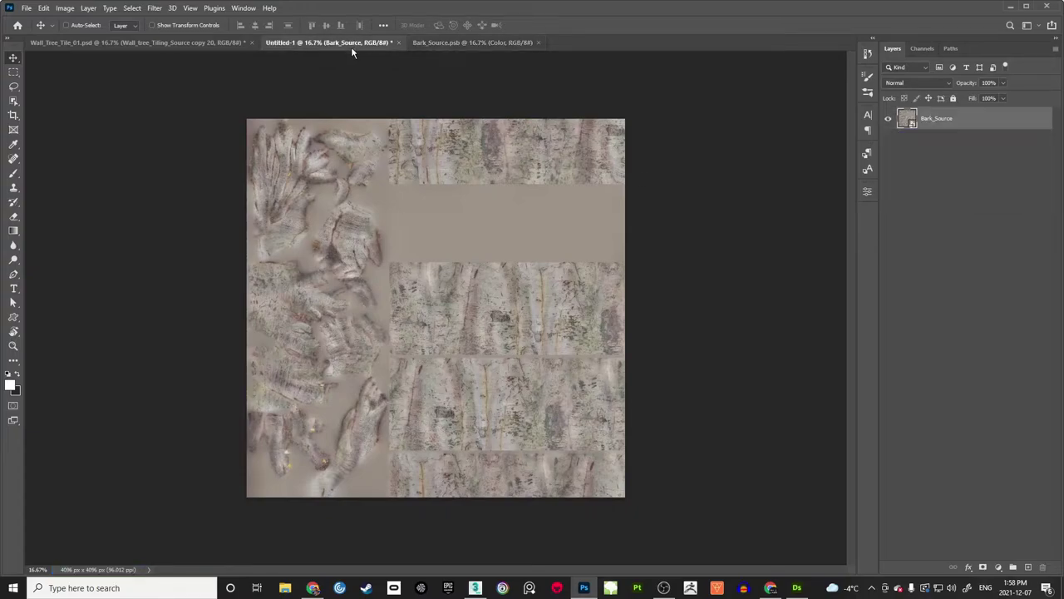
# Step: Examine the gap between the two lower bark strips up close at 50% magnification
pyautogui.press('z')
pyautogui.click(515, 316)
pyautogui.moveTo(487, 325); pyautogui.dragTo(537, 279)
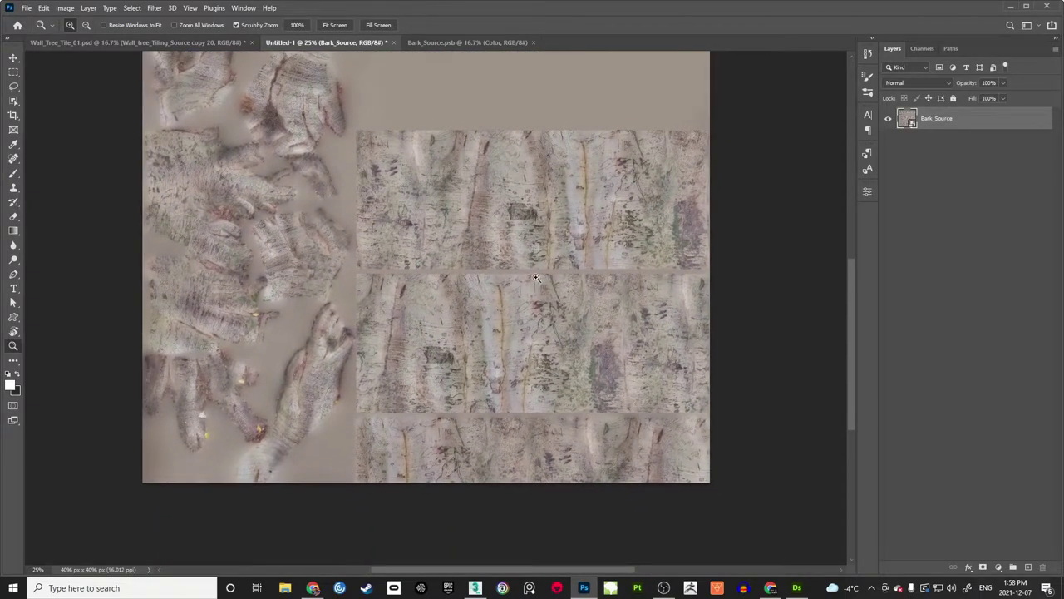
pyautogui.click(536, 277)
pyautogui.click(524, 290)
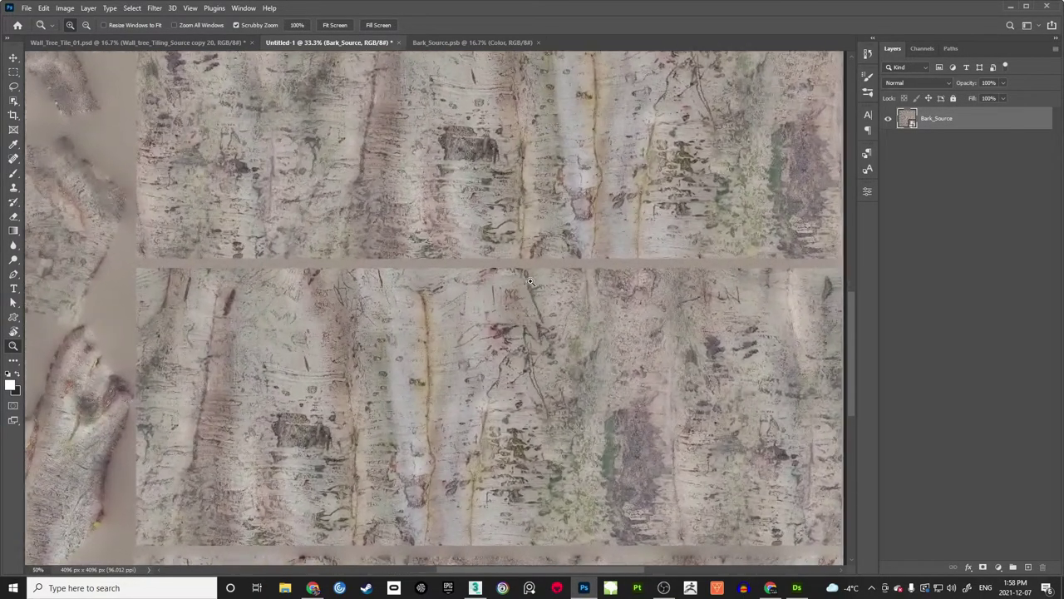
pyautogui.moveTo(517, 299); pyautogui.dragTo(515, 305)
pyautogui.moveTo(231, 294)
pyautogui.mouseDown()
pyautogui.moveTo(219, 288)
pyautogui.moveTo(225, 302)
pyautogui.mouseUp()
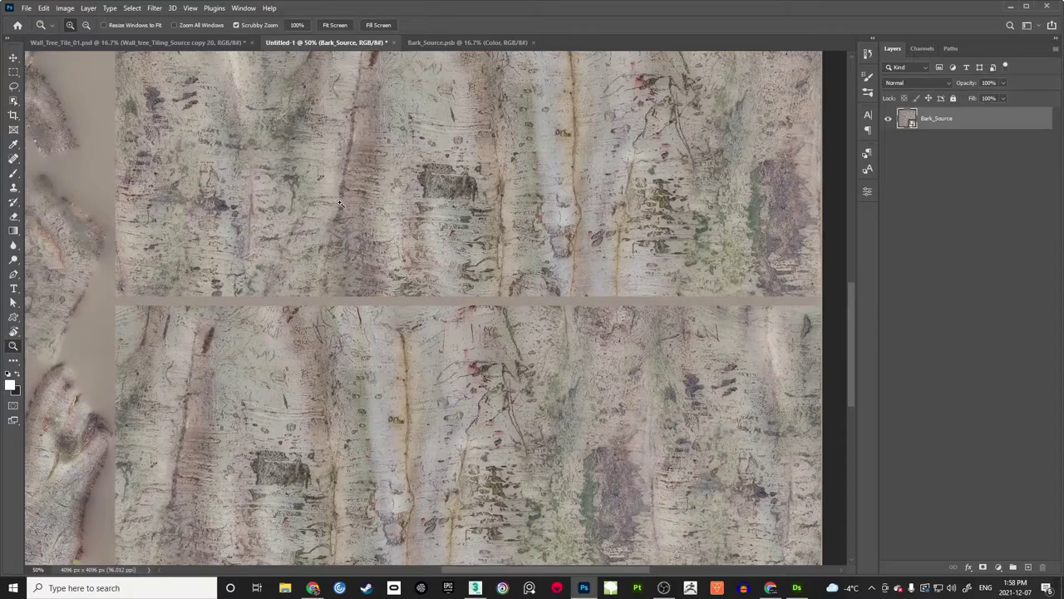
pyautogui.moveTo(509, 262); pyautogui.dragTo(516, 265)
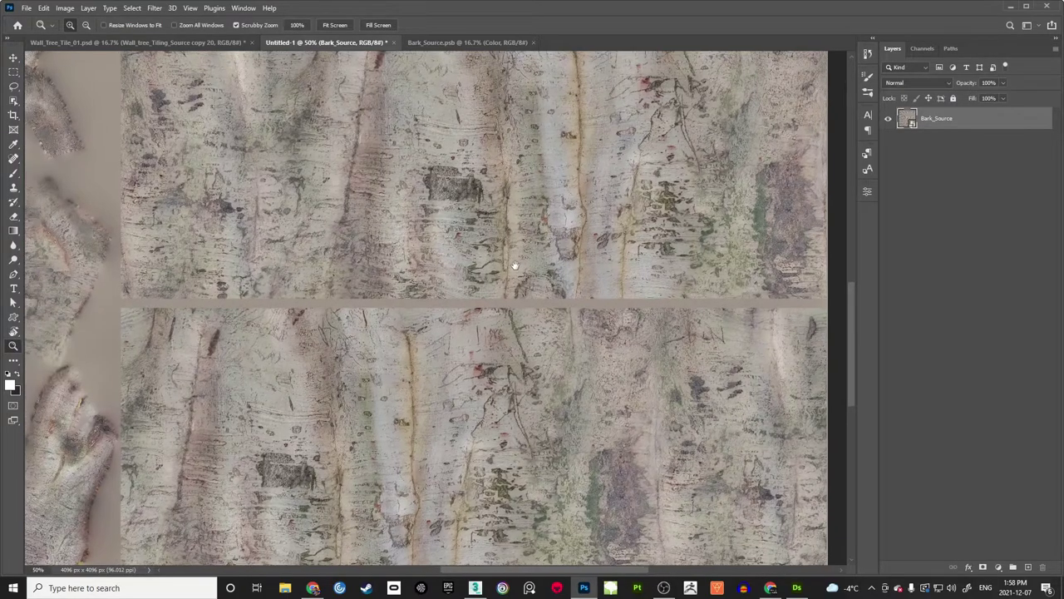
# Step: Duplicate the Bark_Source smart object and give the copy a black layer mask that is unlinked from its layer
pyautogui.rightClick(948, 116)
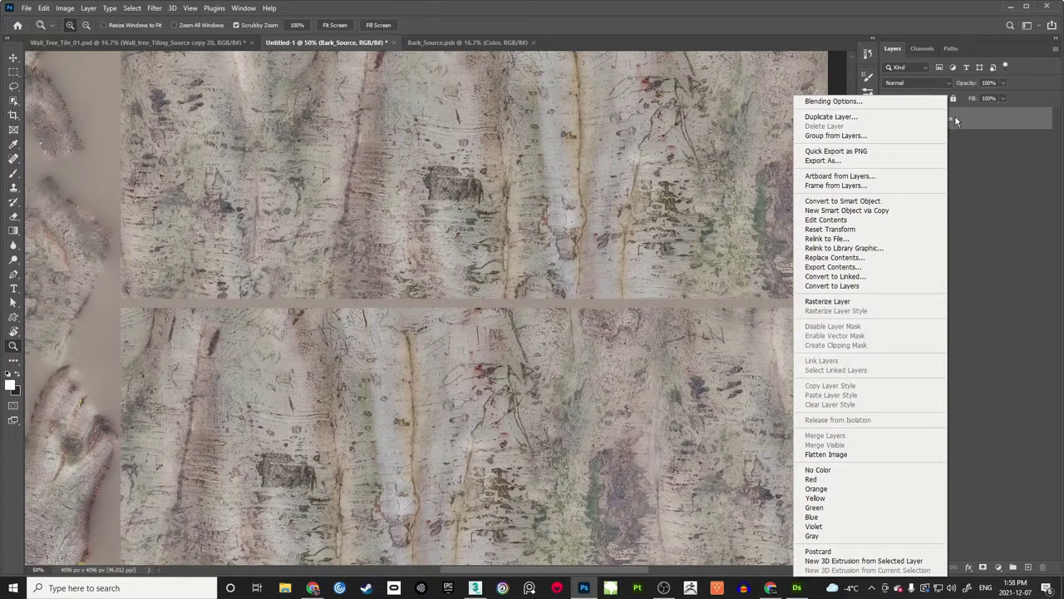
pyautogui.click(1005, 209)
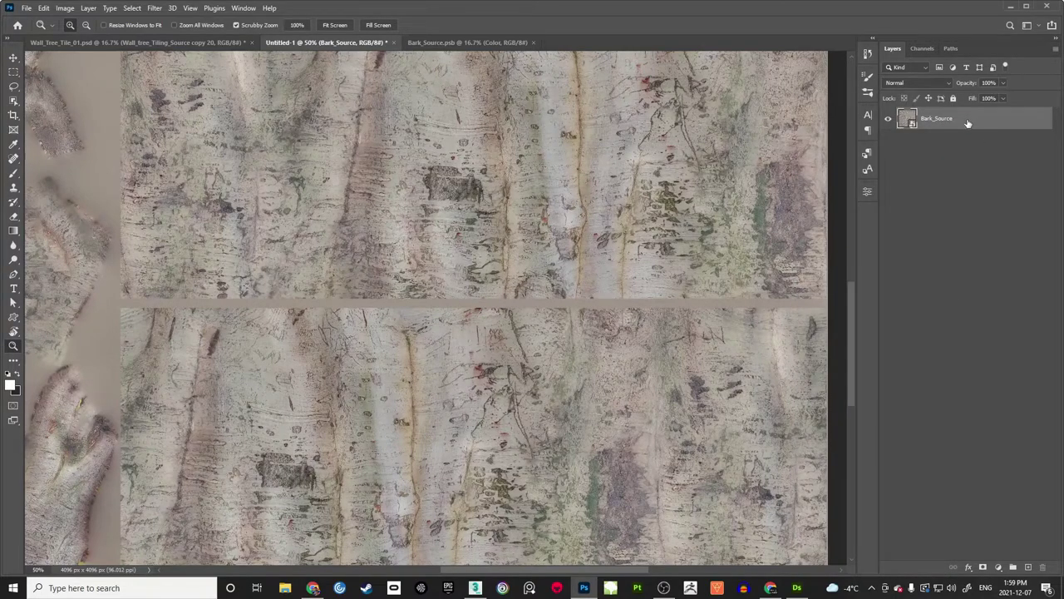
pyautogui.hotkey('ctrl', 'j')
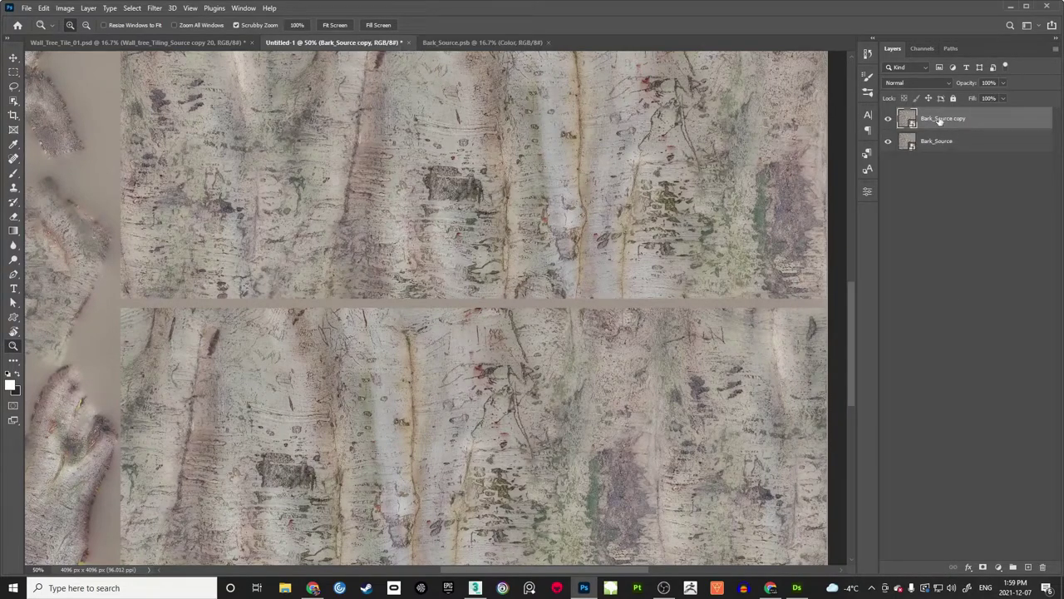
pyautogui.click(984, 568)
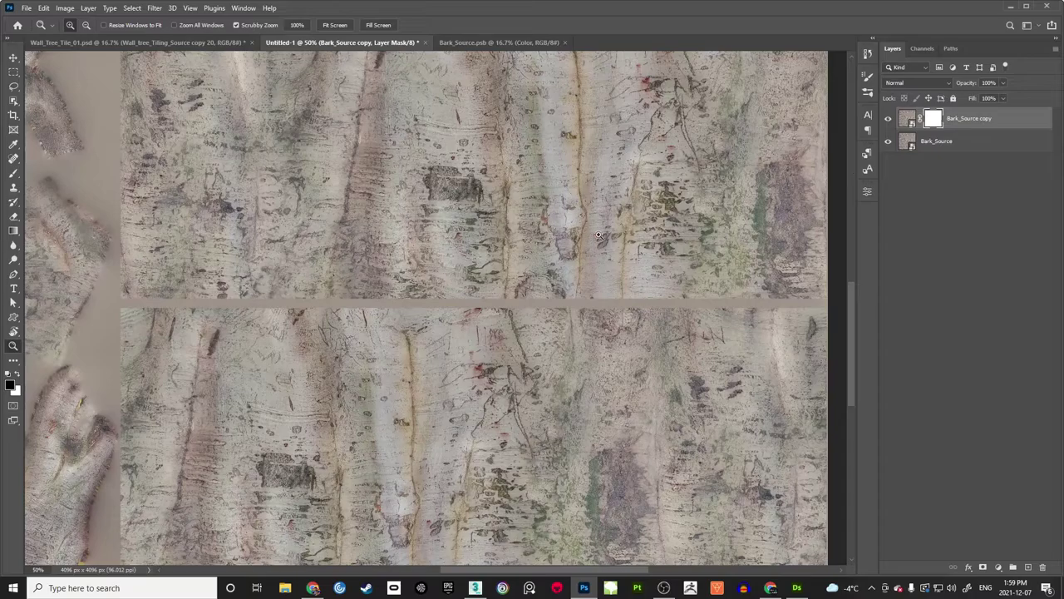
pyautogui.hotkey('ctrl', 'i')
pyautogui.moveTo(549, 260); pyautogui.dragTo(552, 270)
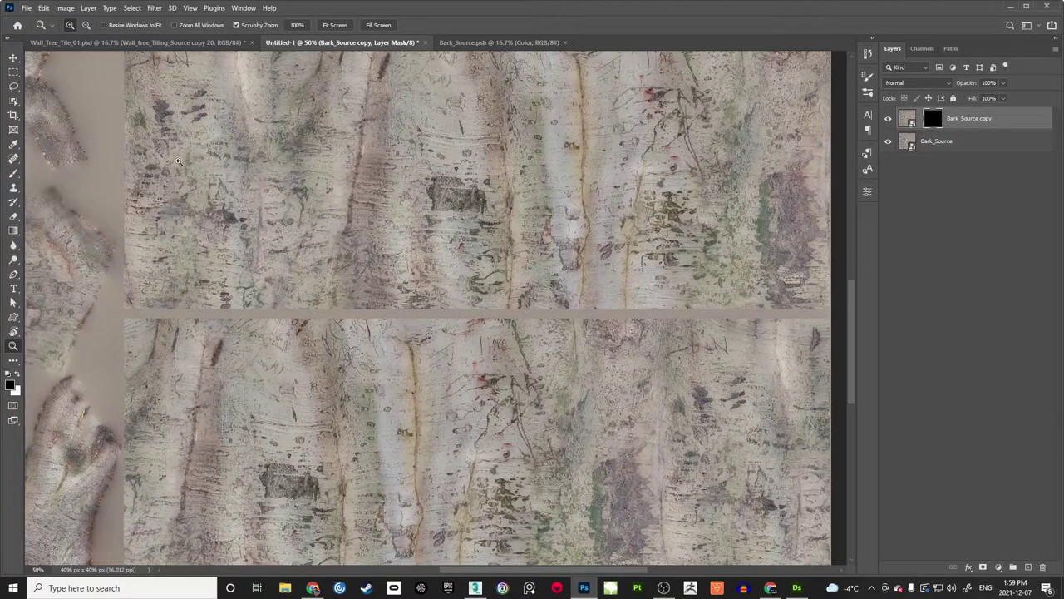
# Step: Try moving the masked Bark_Source copy with the Move tool and undo the move
pyautogui.click(14, 61)
pyautogui.moveTo(629, 299); pyautogui.dragTo(714, 202)
pyautogui.hotkey('ctrl', 'z')
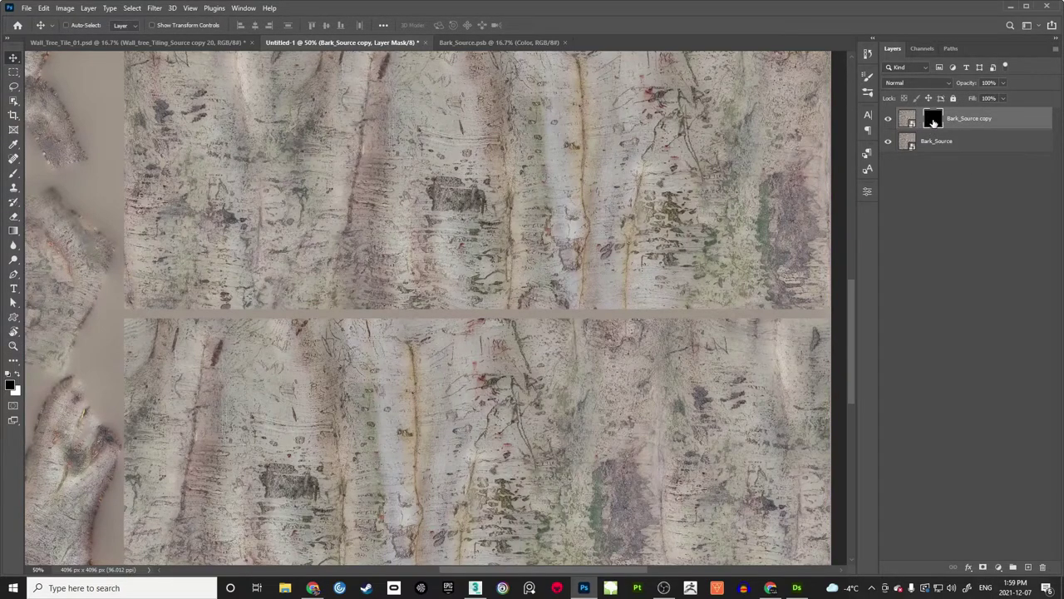
# Step: Set the Rectangular Marquee style to Normal and select a strip spanning the full width of the gap between the two bark strips
pyautogui.press('m')
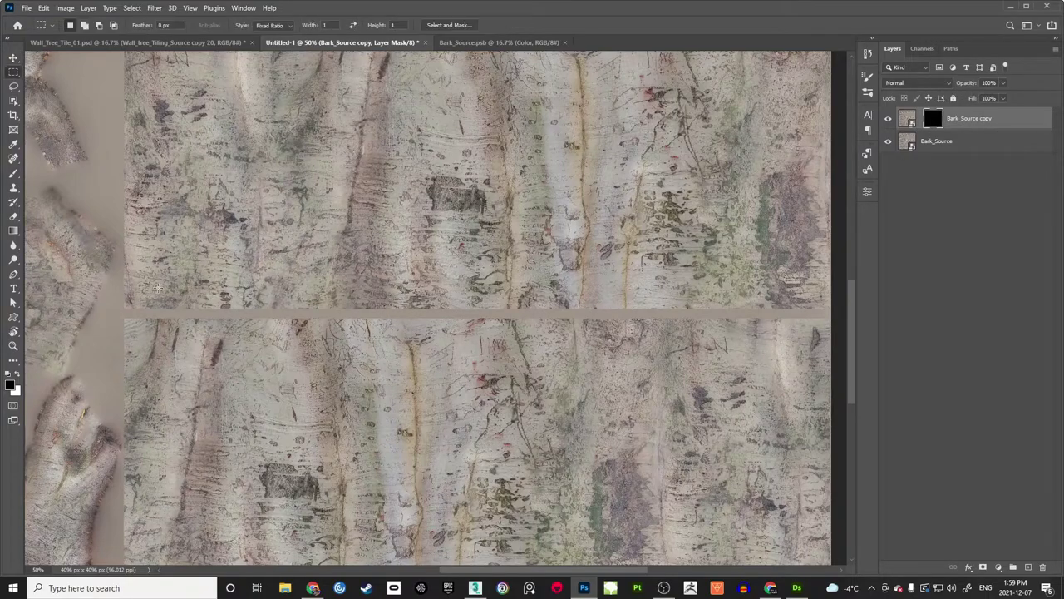
pyautogui.moveTo(219, 299); pyautogui.dragTo(214, 317)
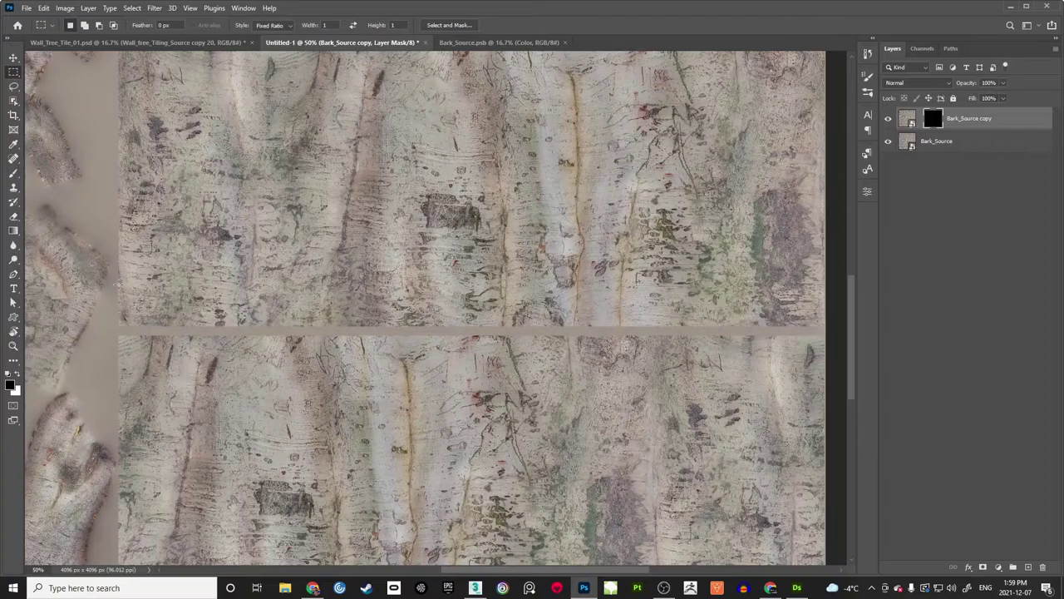
pyautogui.moveTo(118, 283); pyautogui.dragTo(740, 384)
pyautogui.hotkey('ctrl', 'd')
pyautogui.click(290, 27)
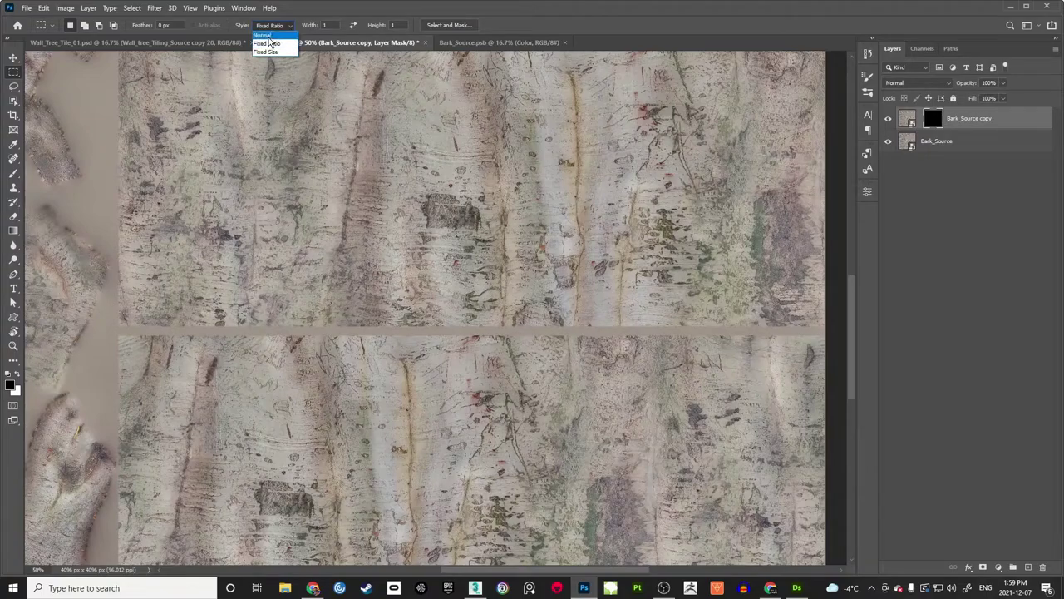
pyautogui.click(270, 38)
pyautogui.moveTo(125, 285); pyautogui.dragTo(827, 384)
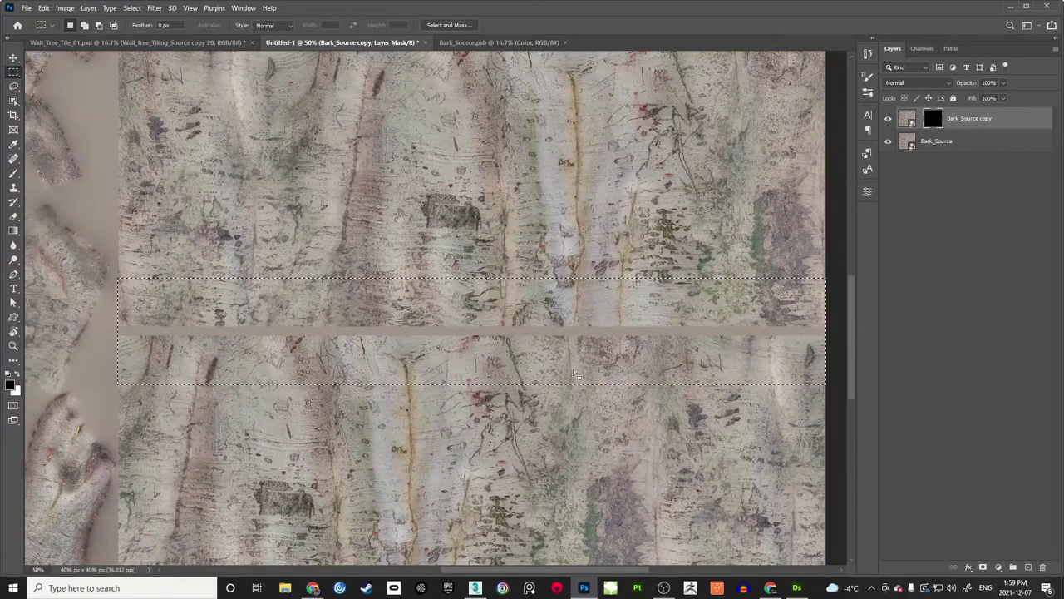
# Step: Fill the selected strip with white on the Bark_Source copy's layer mask and clear the selection
pyautogui.click(19, 375)
pyautogui.hotkey('alt', 'BackSpace')
pyautogui.hotkey('ctrl', 'd')
# Step: Move the Bark_Source copy's image independently of its mask so that bark covers the gap between the strips
pyautogui.press('v')
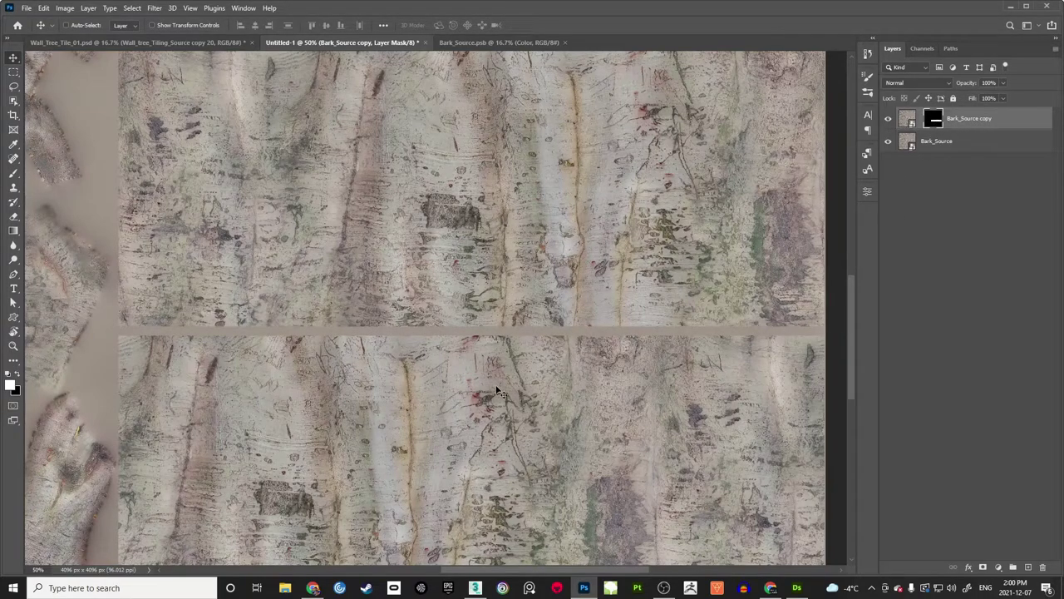
pyautogui.click(905, 119)
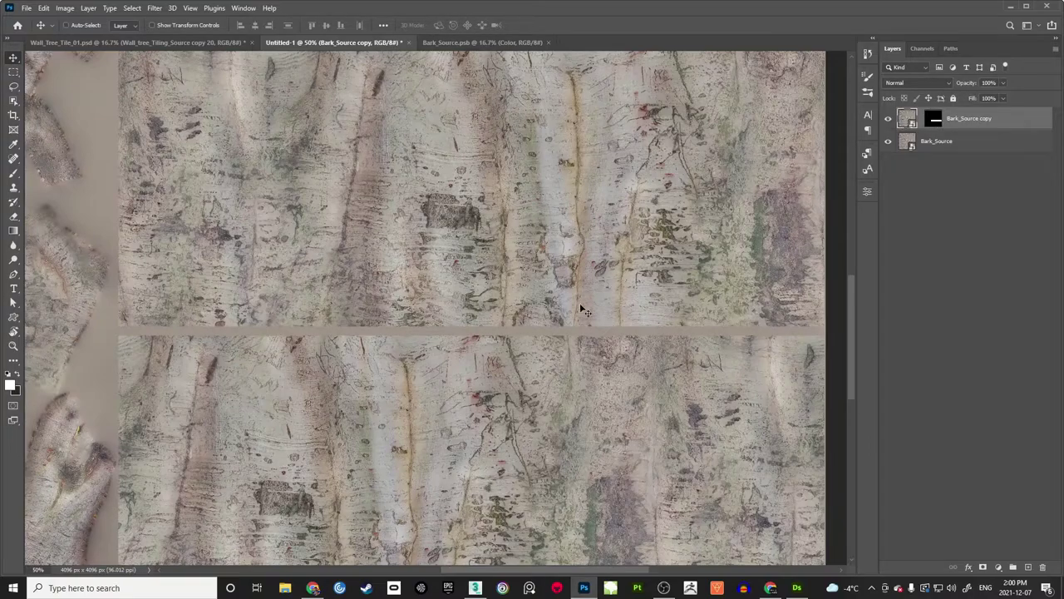
pyautogui.moveTo(573, 309); pyautogui.dragTo(588, 347)
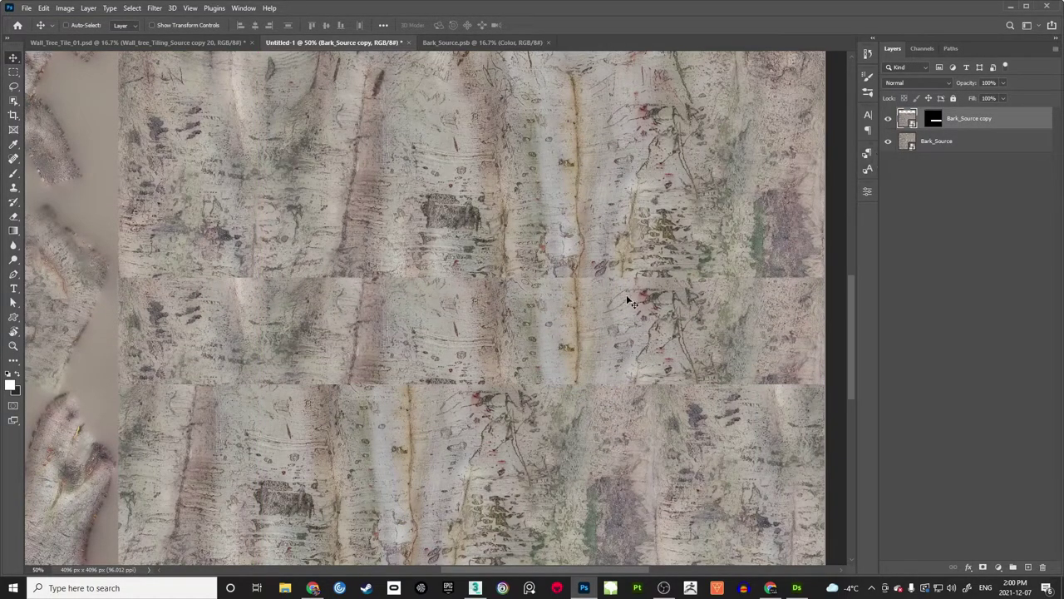
pyautogui.moveTo(604, 308)
pyautogui.mouseDown()
pyautogui.moveTo(603, 331)
pyautogui.moveTo(612, 305)
pyautogui.mouseUp()
# Step: Target the Bark_Source copy's layer mask and choose the Lasso tool for the left end of the upper seam
pyautogui.press('z')
pyautogui.moveTo(366, 313); pyautogui.dragTo(447, 316)
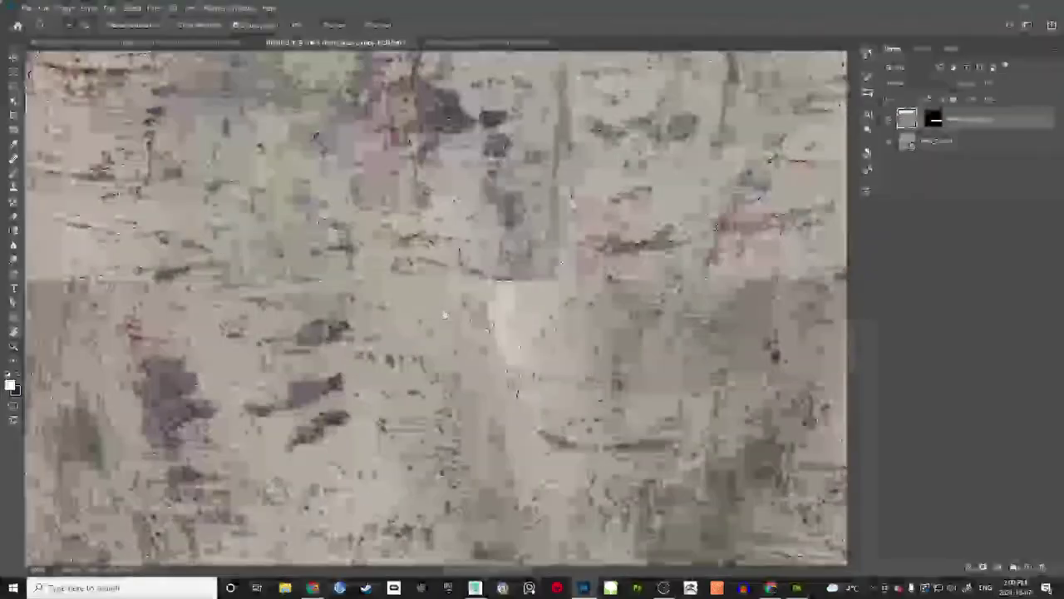
pyautogui.moveTo(537, 326)
pyautogui.mouseDown()
pyautogui.moveTo(527, 329)
pyautogui.moveTo(530, 317)
pyautogui.mouseUp()
pyautogui.click(936, 123)
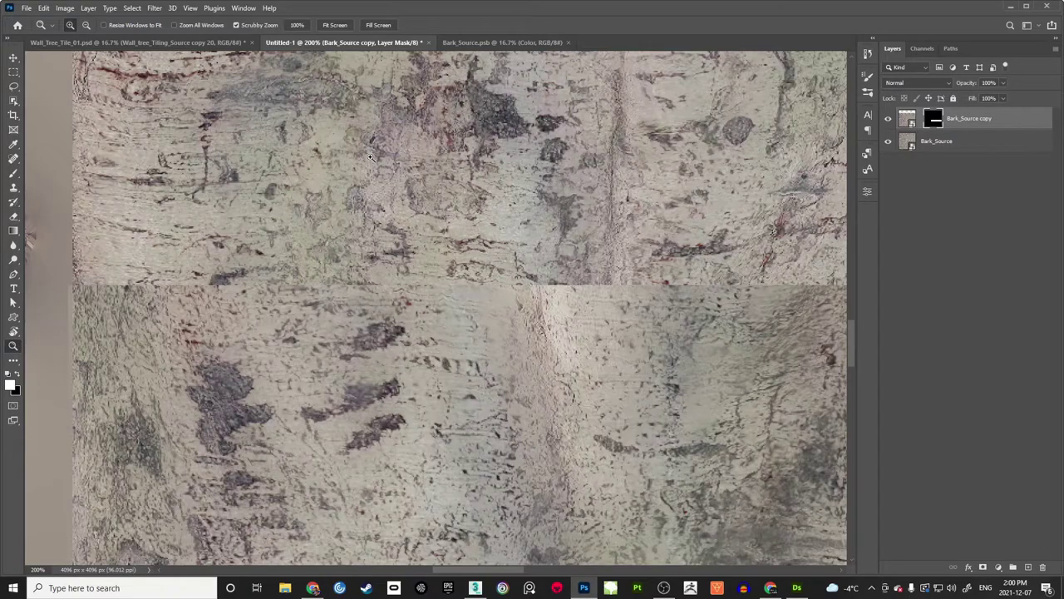
pyautogui.moveTo(297, 191); pyautogui.dragTo(347, 197)
pyautogui.press('l')
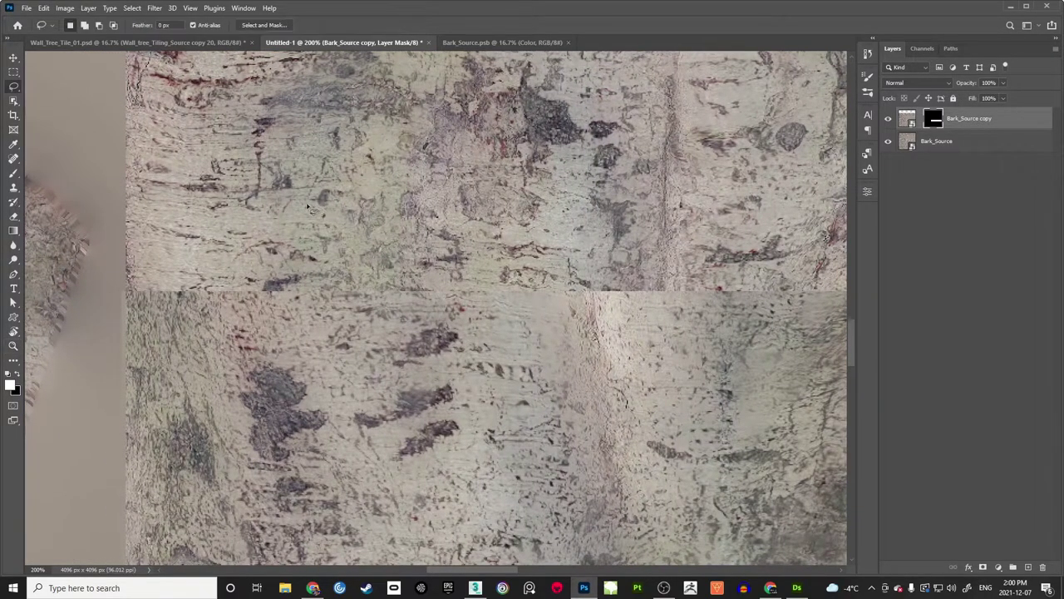
pyautogui.moveTo(148, 139); pyautogui.dragTo(153, 150)
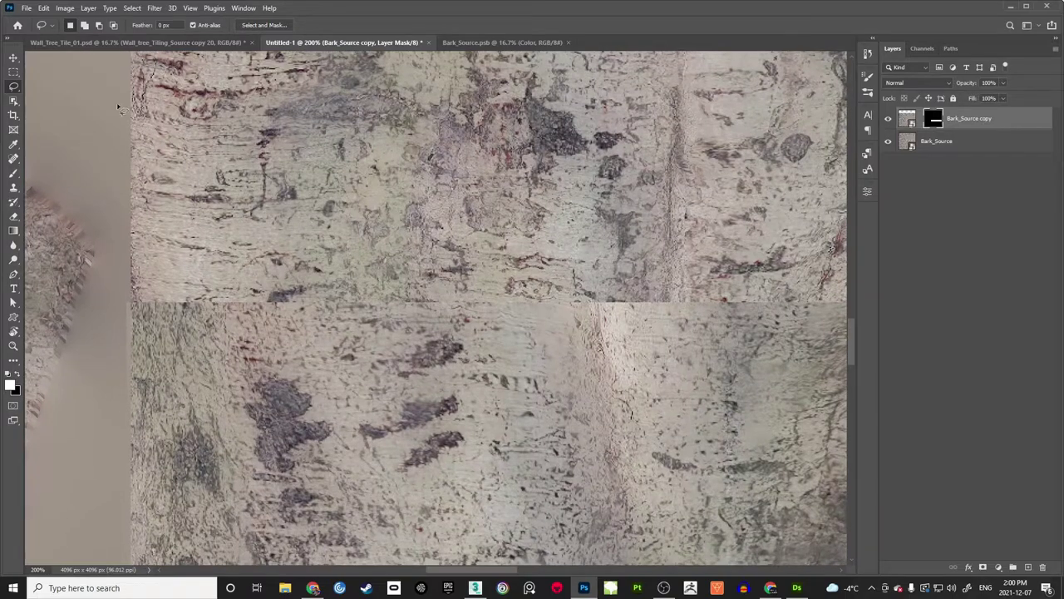
pyautogui.rightClick(14, 87)
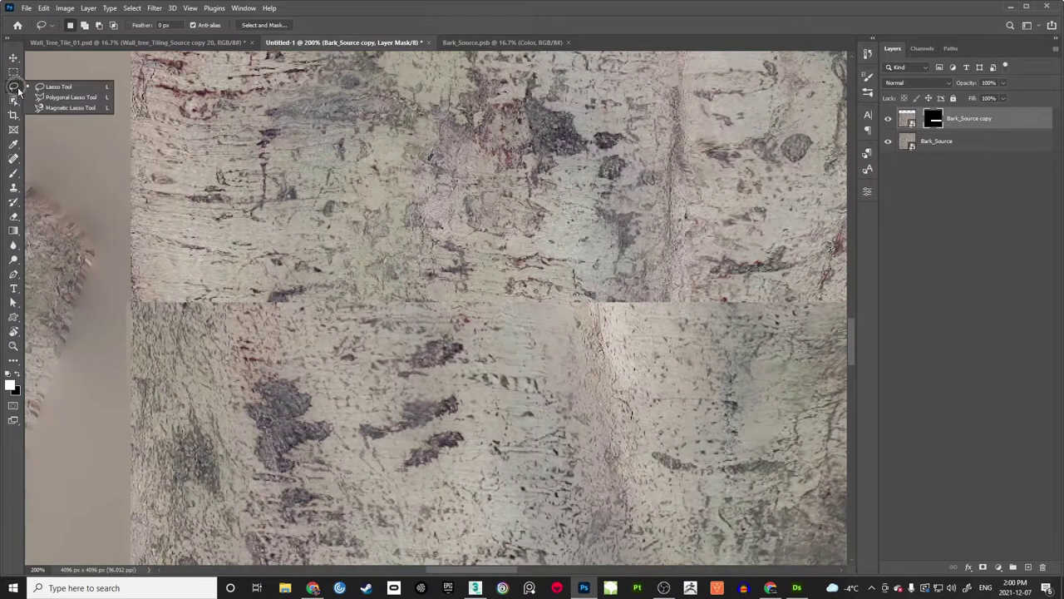
pyautogui.click(67, 89)
# Step: Lasso a jagged area across the left part of the upper seam, fill it with white on the mask and deselect
pyautogui.moveTo(317, 253)
pyautogui.mouseDown()
pyautogui.moveTo(368, 241)
pyautogui.moveTo(326, 238)
pyautogui.mouseUp()
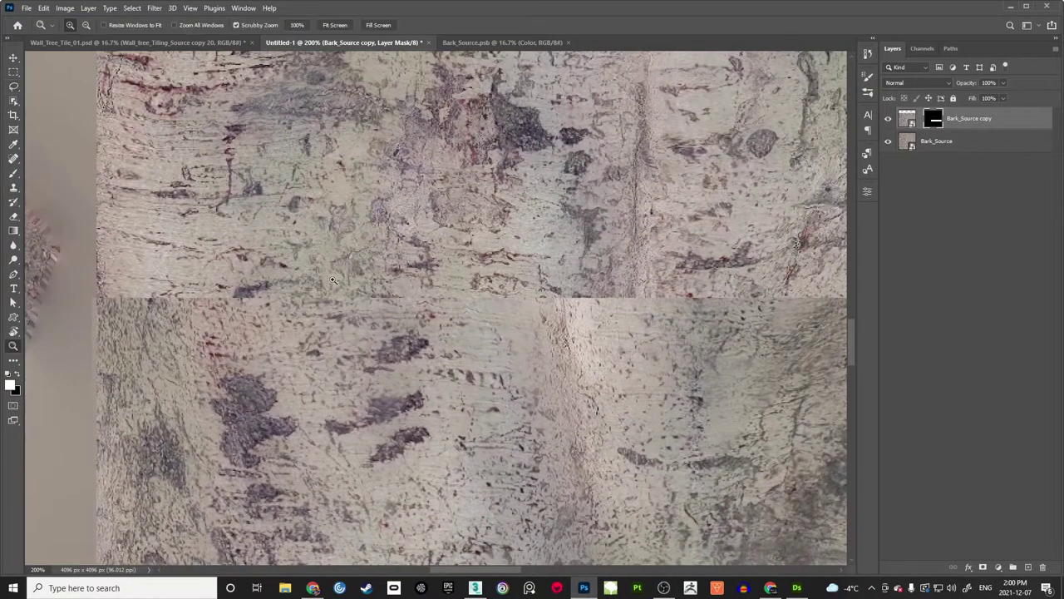
pyautogui.press('z')
pyautogui.click(344, 279)
pyautogui.moveTo(312, 276)
pyautogui.mouseDown()
pyautogui.moveTo(357, 242)
pyautogui.moveTo(337, 233)
pyautogui.moveTo(321, 250)
pyautogui.mouseUp()
pyautogui.press('l')
pyautogui.moveTo(256, 248); pyautogui.dragTo(281, 249)
pyautogui.moveTo(178, 298)
pyautogui.mouseDown()
pyautogui.moveTo(309, 271)
pyautogui.moveTo(332, 252)
pyautogui.moveTo(374, 274)
pyautogui.moveTo(422, 247)
pyautogui.moveTo(459, 253)
pyautogui.moveTo(469, 273)
pyautogui.moveTo(503, 284)
pyautogui.moveTo(526, 265)
pyautogui.moveTo(650, 286)
pyautogui.moveTo(677, 260)
pyautogui.moveTo(710, 285)
pyautogui.moveTo(719, 312)
pyautogui.moveTo(710, 341)
pyautogui.moveTo(659, 358)
pyautogui.moveTo(503, 367)
pyautogui.moveTo(475, 356)
pyautogui.moveTo(397, 373)
pyautogui.moveTo(379, 355)
pyautogui.moveTo(247, 363)
pyautogui.moveTo(174, 315)
pyautogui.mouseUp()
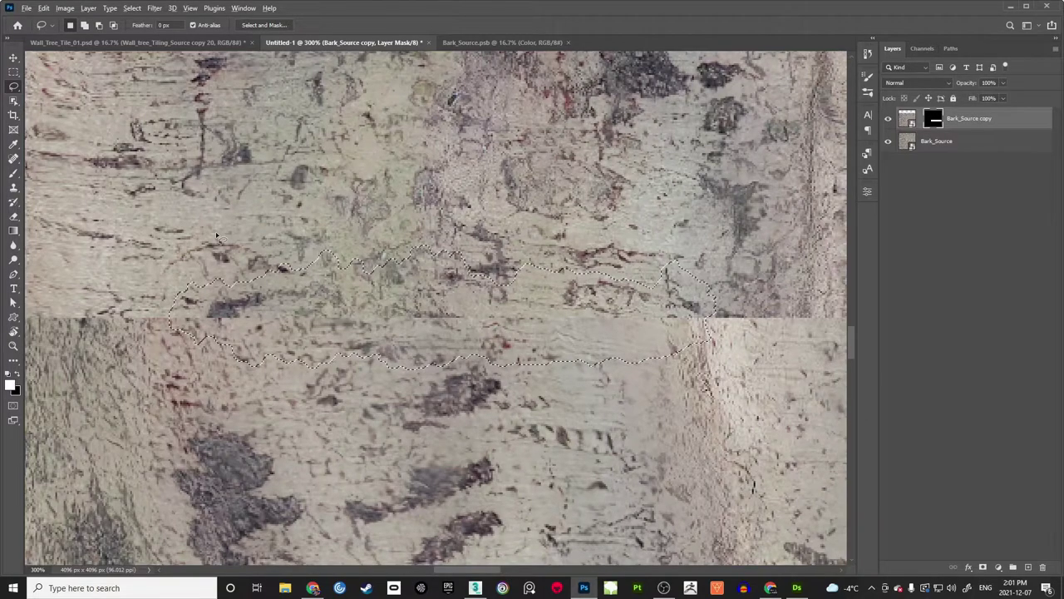
pyautogui.hotkey('alt', 'BackSpace')
pyautogui.hotkey('ctrl', 'd')
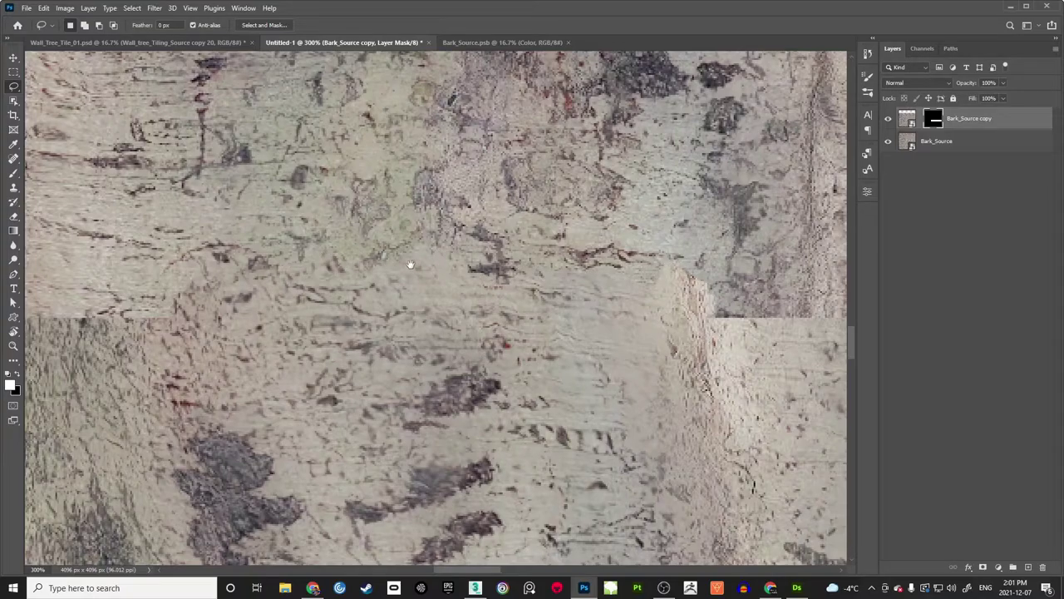
# Step: Examine the jagged blended section of the upper seam up close and from farther out
pyautogui.moveTo(412, 265); pyautogui.dragTo(450, 265)
pyautogui.press('z')
pyautogui.click(414, 296)
pyautogui.click(414, 296)
pyautogui.moveTo(263, 296); pyautogui.dragTo(368, 281)
pyautogui.click(368, 288)
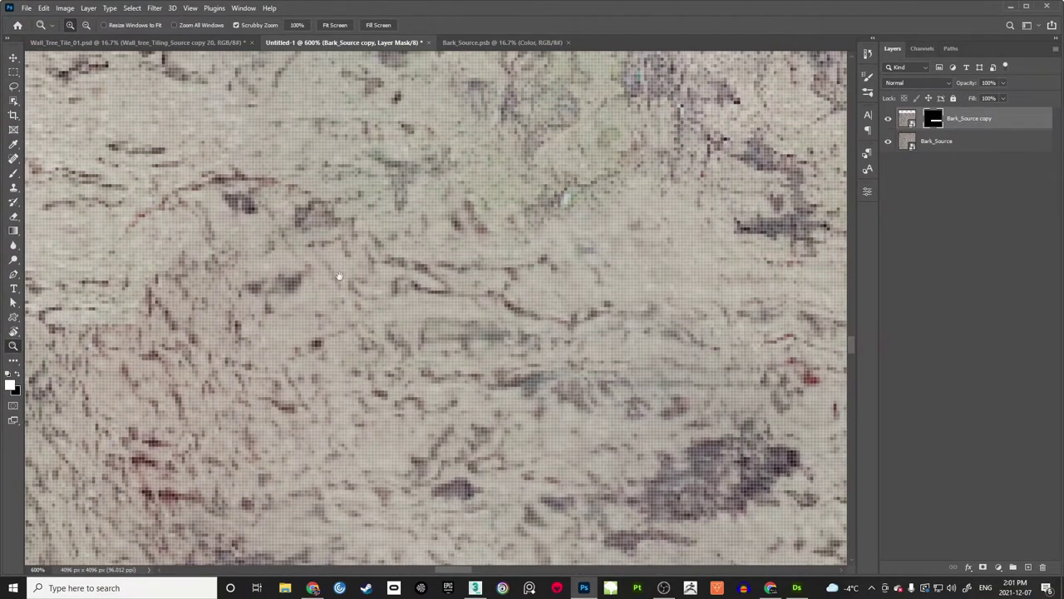
pyautogui.keyDown('alt'); pyautogui.click(432, 267); pyautogui.keyUp('alt')
pyautogui.keyDown('alt'); pyautogui.click(464, 267); pyautogui.keyUp('alt')
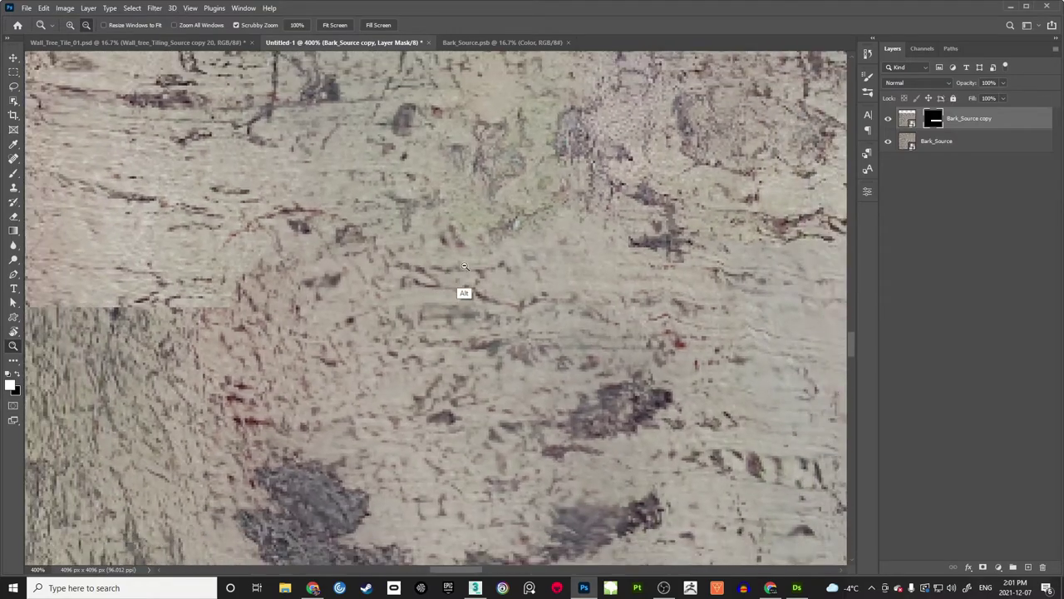
pyautogui.keyDown('alt'); pyautogui.click(487, 267); pyautogui.keyUp('alt')
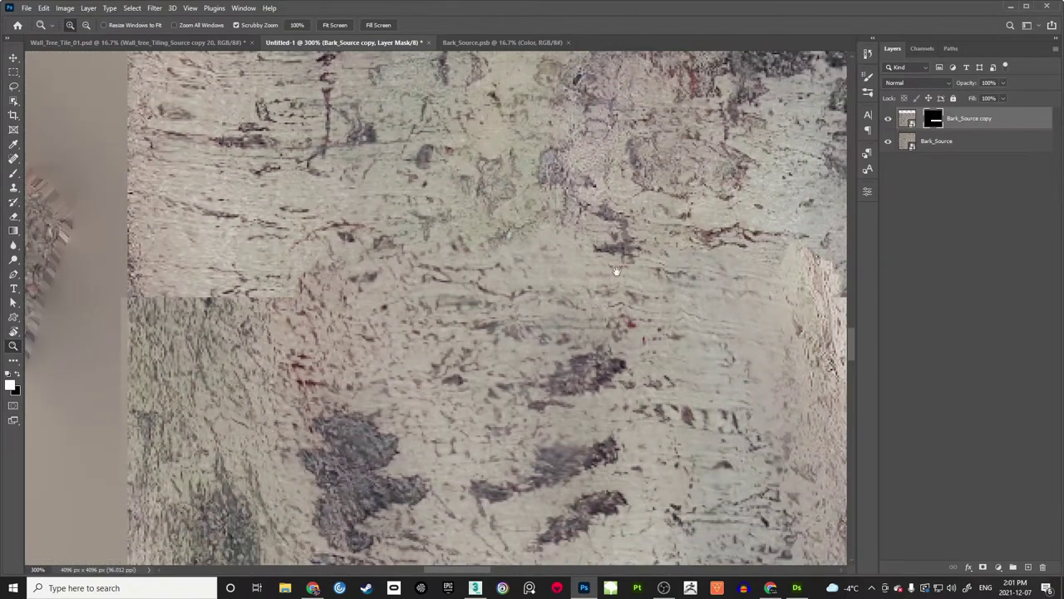
pyautogui.moveTo(699, 277); pyautogui.dragTo(450, 265)
pyautogui.keyDown('alt'); pyautogui.click(509, 285); pyautogui.keyUp('alt')
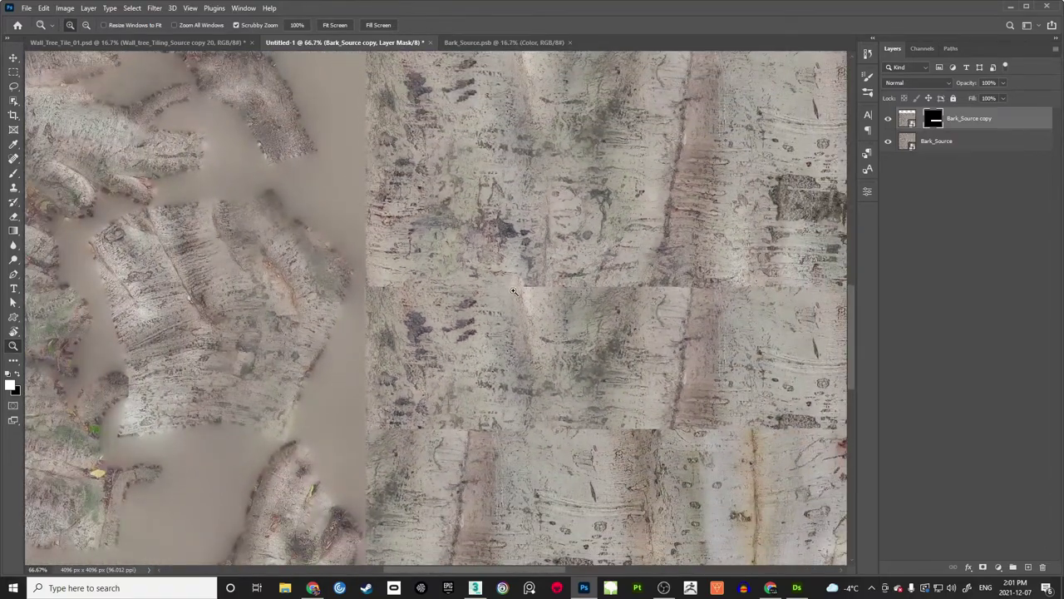
pyautogui.click(513, 291)
# Step: Display the Bark_Source copy's layer mask on its own and return to the image view
pyautogui.press('v')
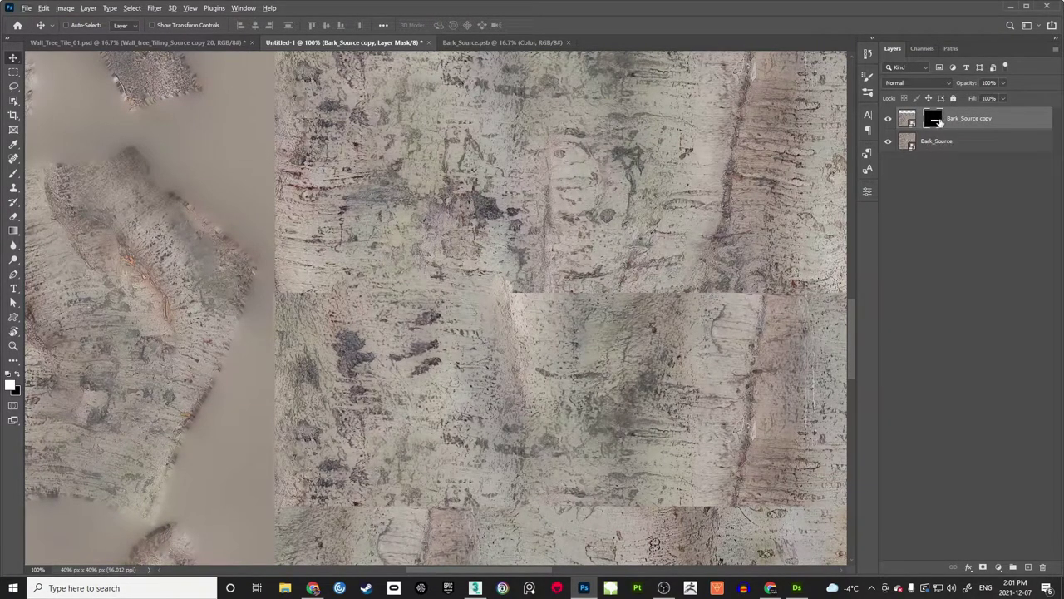
pyautogui.keyDown('alt'); pyautogui.click(937, 121); pyautogui.keyUp('alt')
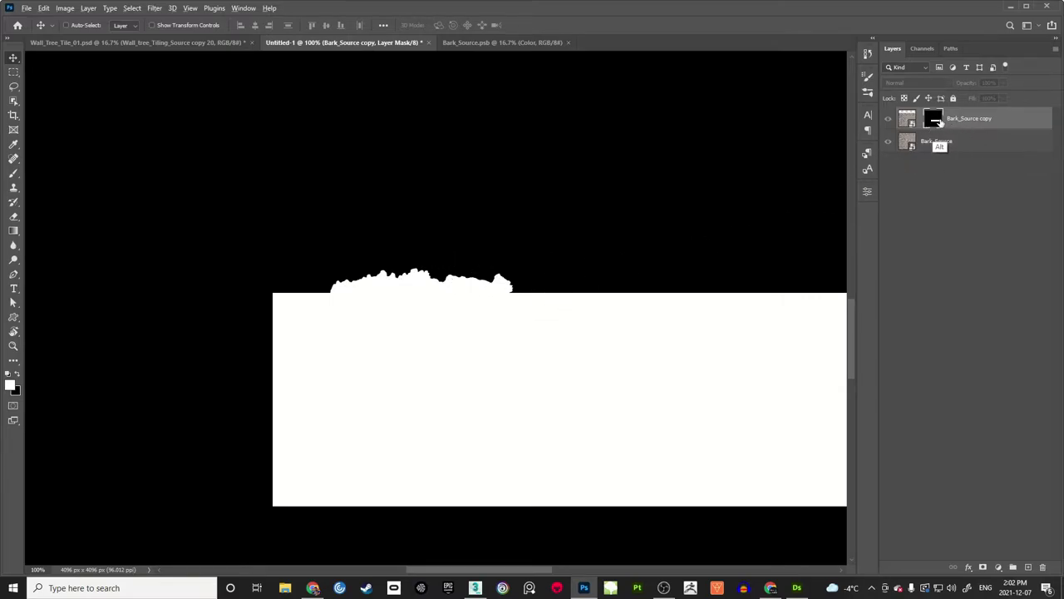
pyautogui.keyDown('alt'); pyautogui.click(935, 121); pyautogui.keyUp('alt')
pyautogui.hscroll(5, 405, 276)
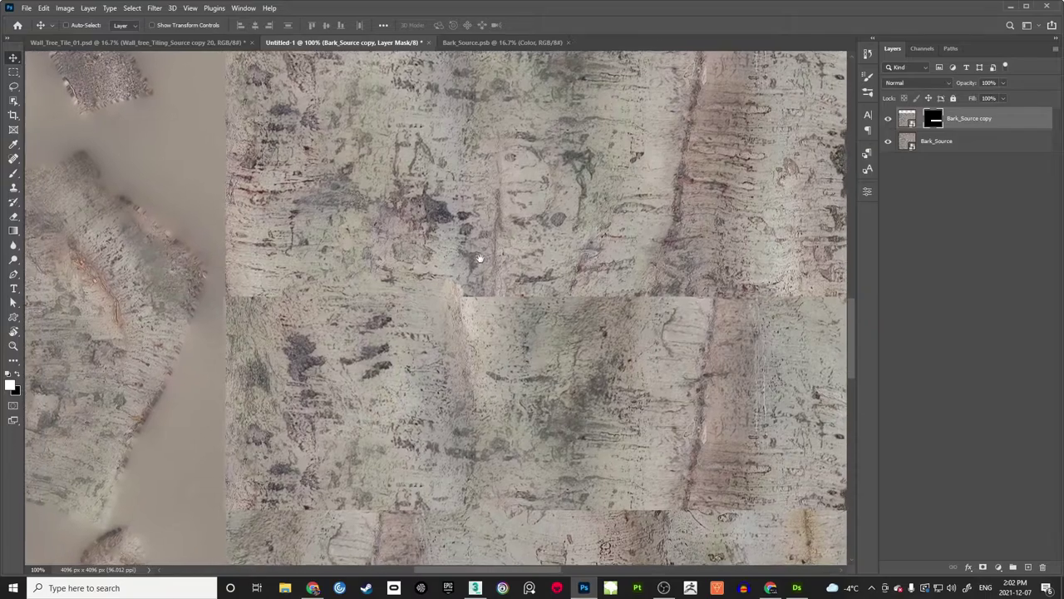
# Step: Choose the Brush tool, reduce its size and make black the foreground colour for masking the rest of the upper seam
pyautogui.press('z')
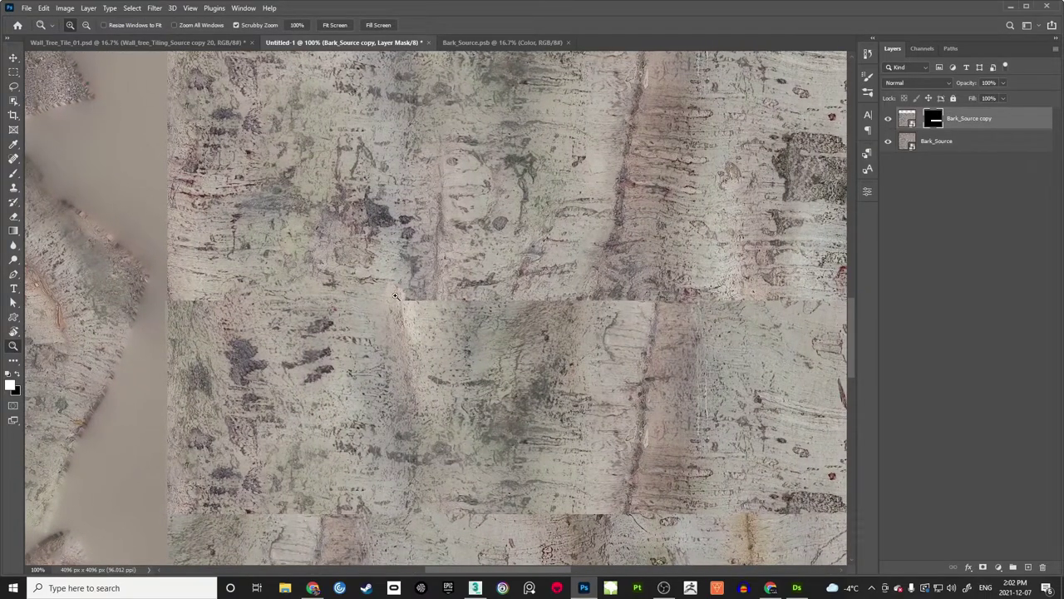
pyautogui.keyDown('alt'); pyautogui.click(464, 297); pyautogui.keyUp('alt')
pyautogui.keyDown('alt'); pyautogui.click(458, 292); pyautogui.keyUp('alt')
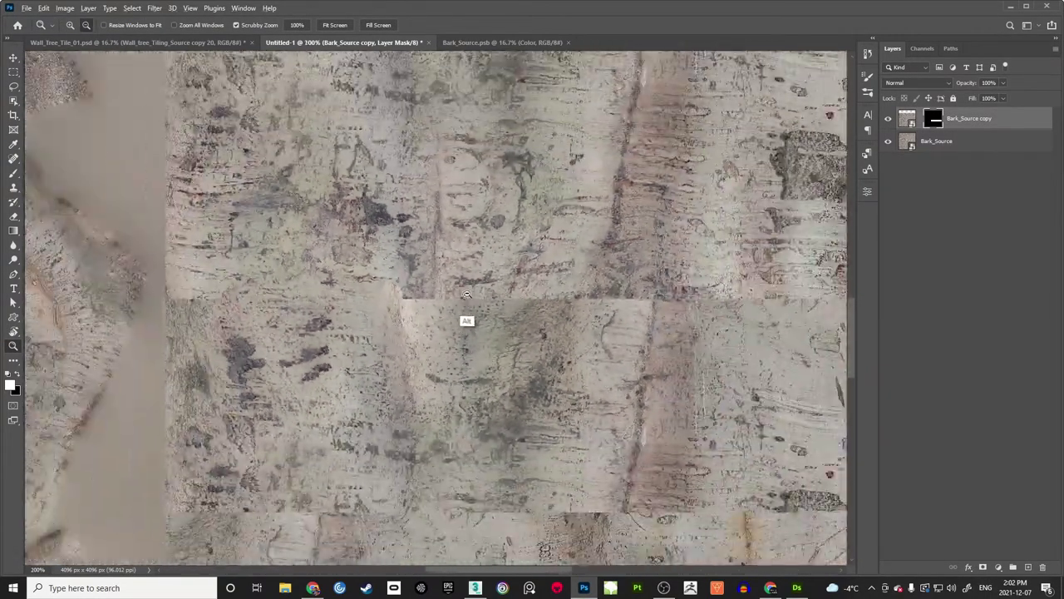
pyautogui.keyDown('alt'); pyautogui.click(501, 285); pyautogui.keyUp('alt')
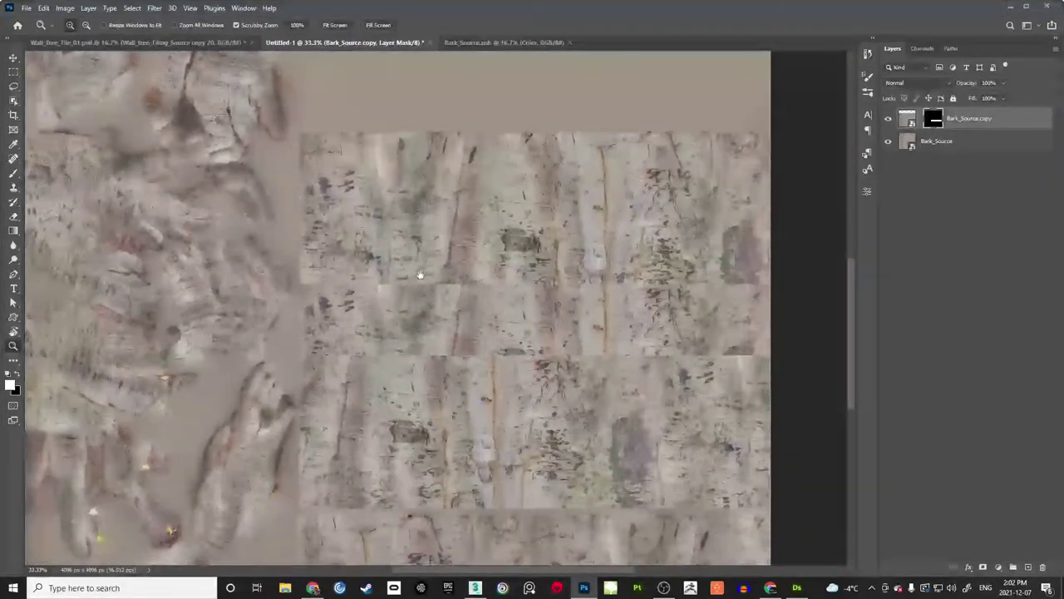
pyautogui.moveTo(420, 275); pyautogui.dragTo(477, 296)
pyautogui.click(477, 295)
pyautogui.click(471, 293)
pyautogui.moveTo(356, 301); pyautogui.dragTo(418, 297)
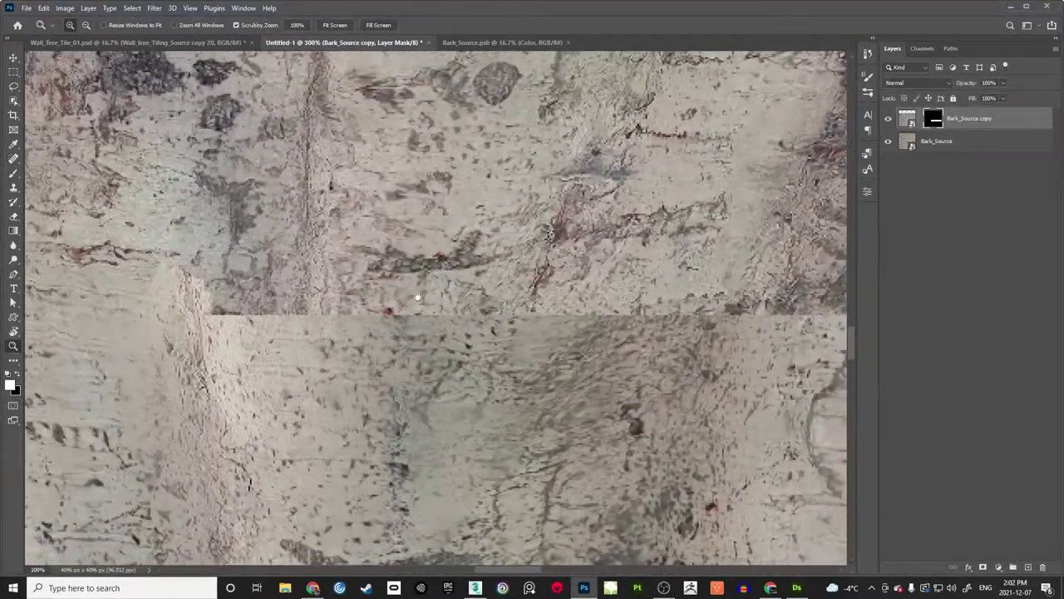
pyautogui.press('b')
pyautogui.moveTo(384, 262); pyautogui.dragTo(405, 277)
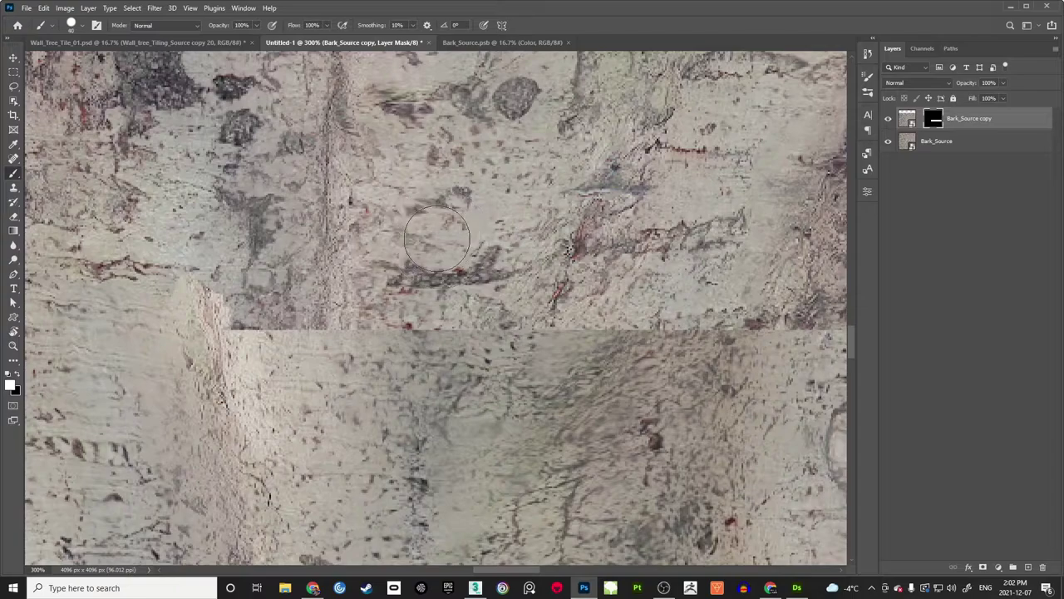
pyautogui.press('[')
pyautogui.click(867, 92)
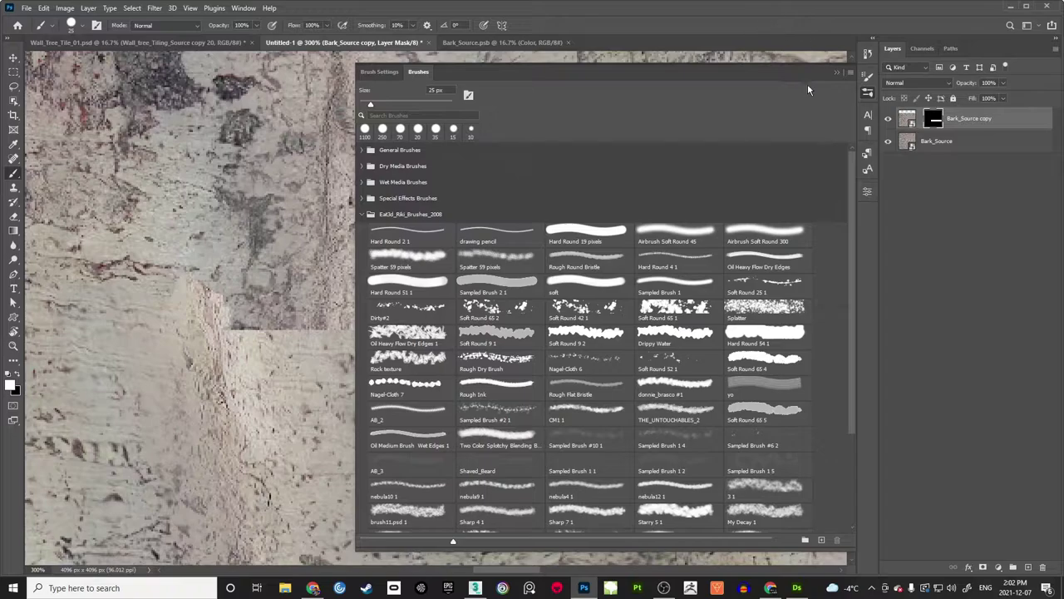
pyautogui.click(868, 92)
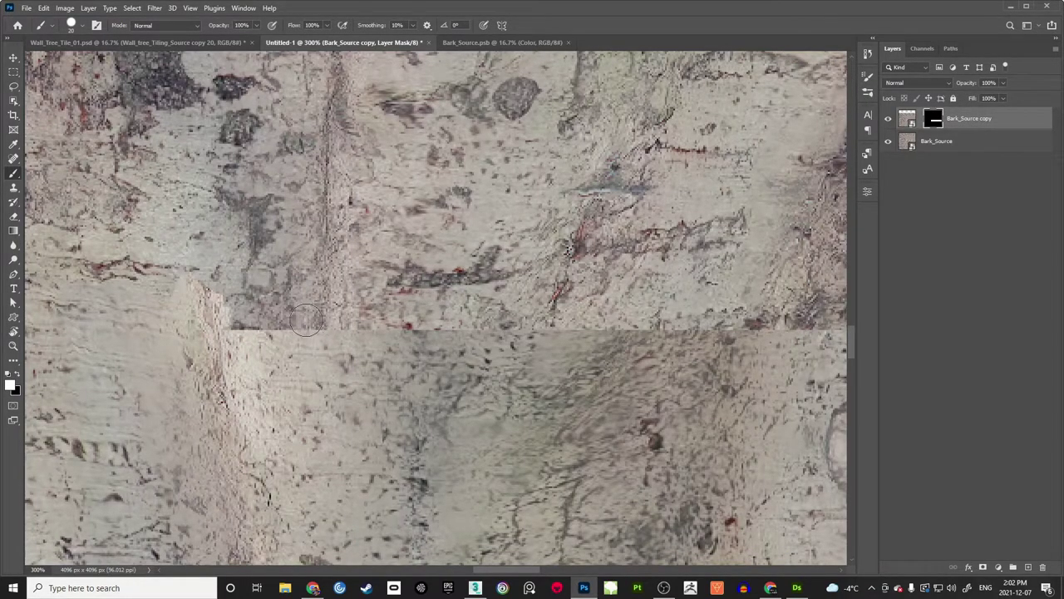
pyautogui.click(18, 376)
# Step: Paint black on the Bark_Source copy's mask with a 15 px brush along the upper seam to break up its straight edge
pyautogui.moveTo(314, 321); pyautogui.dragTo(238, 327)
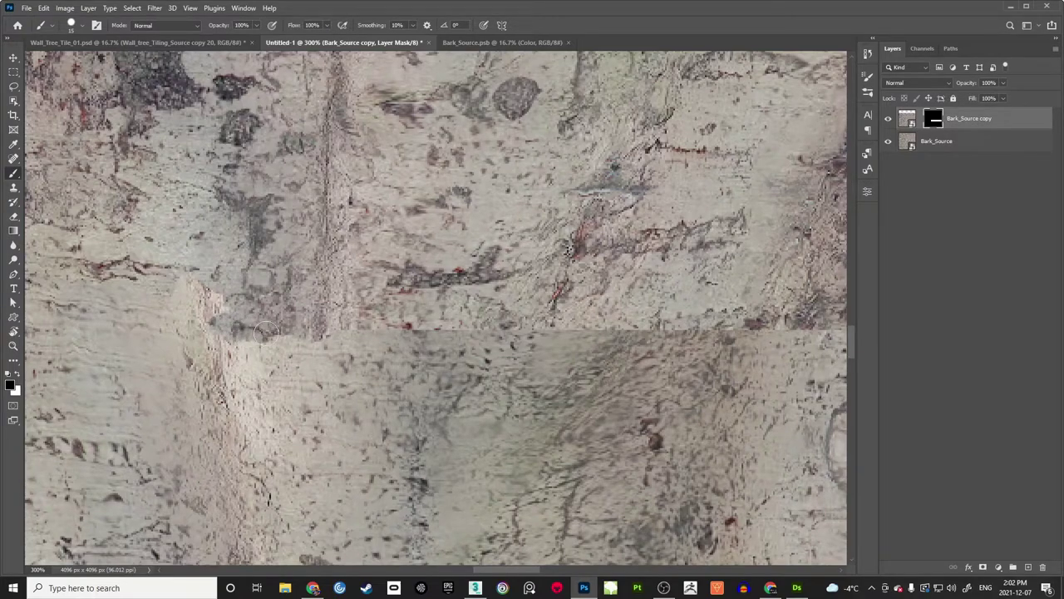
pyautogui.moveTo(257, 348)
pyautogui.mouseDown()
pyautogui.moveTo(355, 330)
pyautogui.moveTo(370, 342)
pyautogui.moveTo(448, 326)
pyautogui.moveTo(538, 334)
pyautogui.mouseUp()
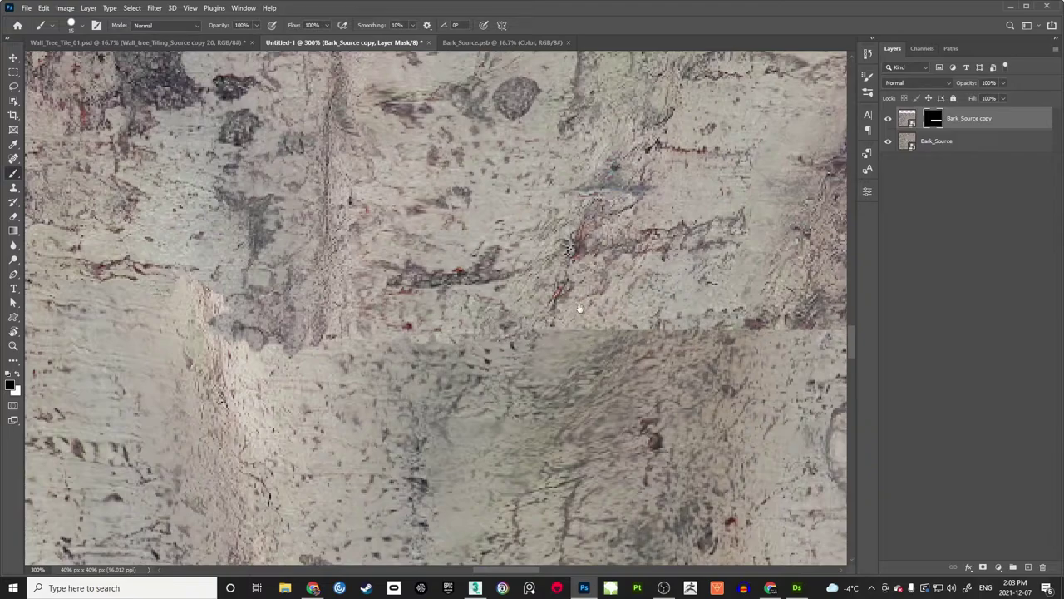
pyautogui.moveTo(602, 298); pyautogui.dragTo(548, 315)
pyautogui.moveTo(481, 328)
pyautogui.mouseDown()
pyautogui.moveTo(447, 330)
pyautogui.moveTo(539, 330)
pyautogui.mouseUp()
pyautogui.moveTo(644, 306); pyautogui.dragTo(392, 318)
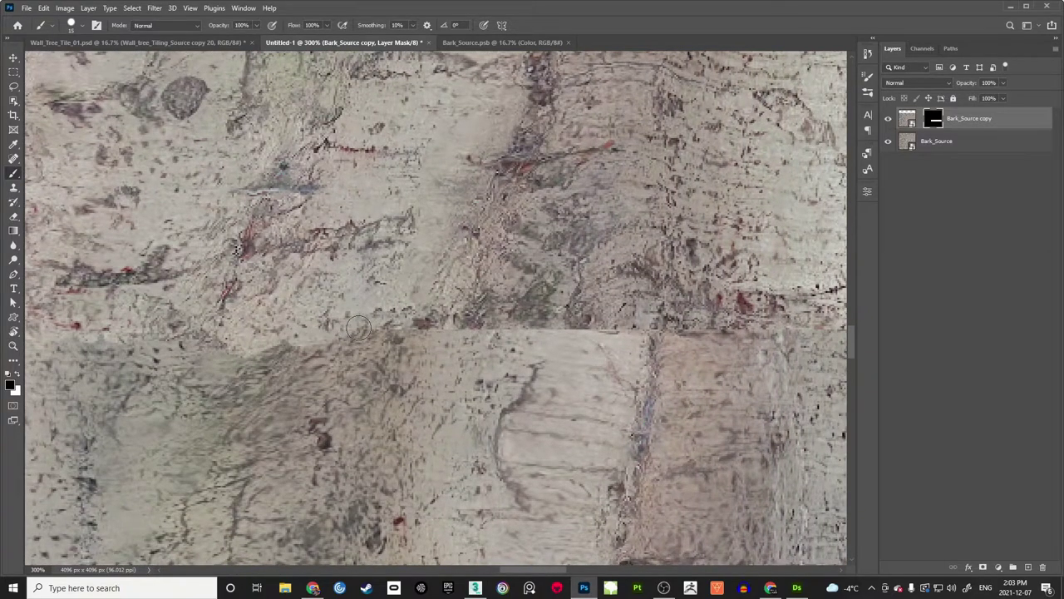
pyautogui.moveTo(507, 318)
pyautogui.mouseDown()
pyautogui.moveTo(423, 319)
pyautogui.moveTo(412, 331)
pyautogui.moveTo(470, 326)
pyautogui.moveTo(444, 295)
pyautogui.moveTo(508, 296)
pyautogui.mouseUp()
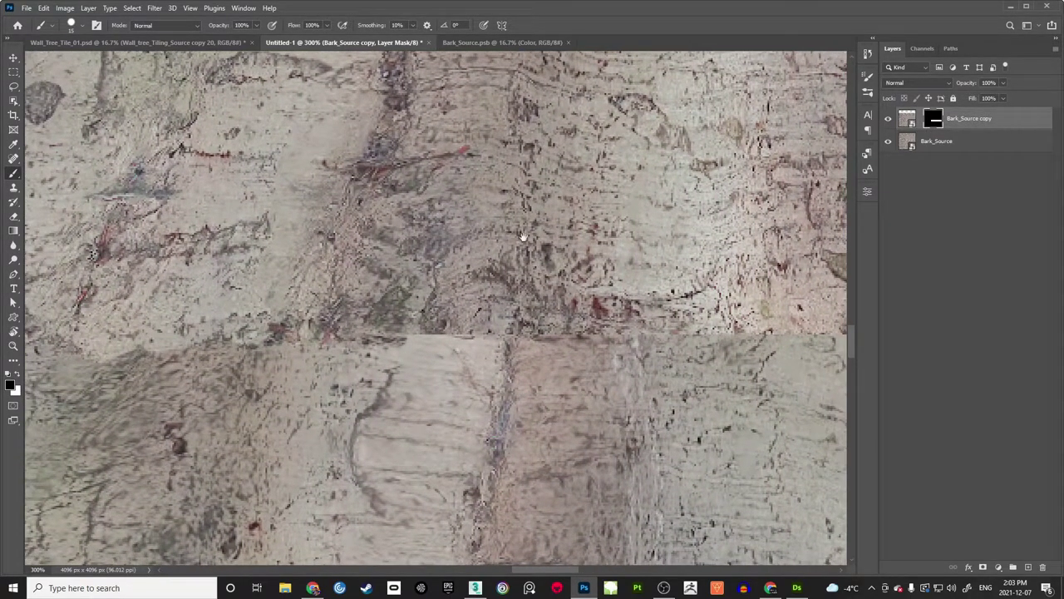
pyautogui.moveTo(501, 251); pyautogui.dragTo(514, 247)
# Step: Choose the textured brush11.psd 1 preset from the Eat3d_Riki_Brushes_2008 brush group
pyautogui.click(871, 97)
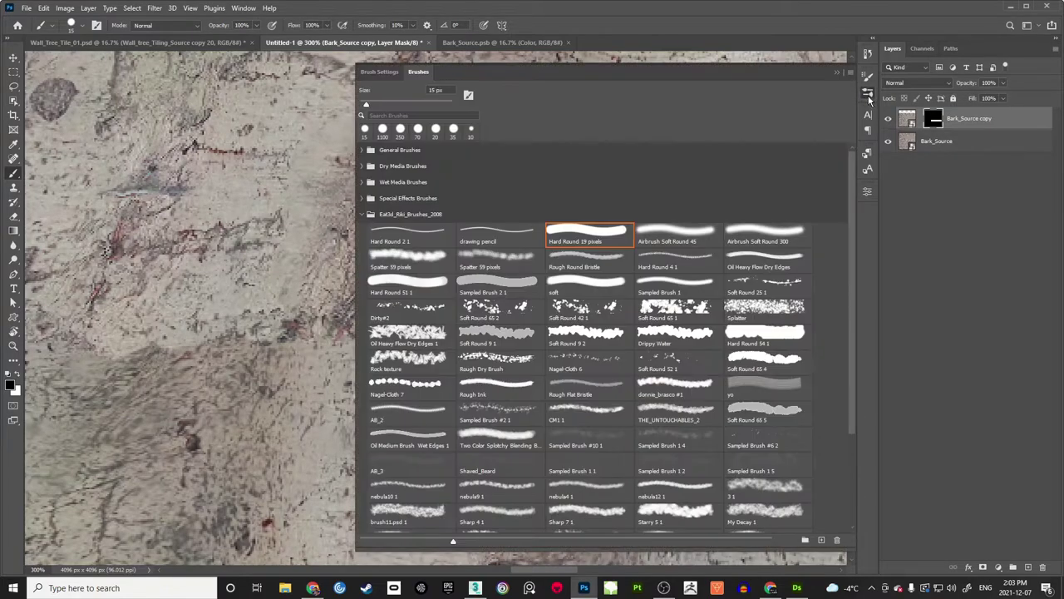
pyautogui.moveTo(853, 286); pyautogui.dragTo(849, 378)
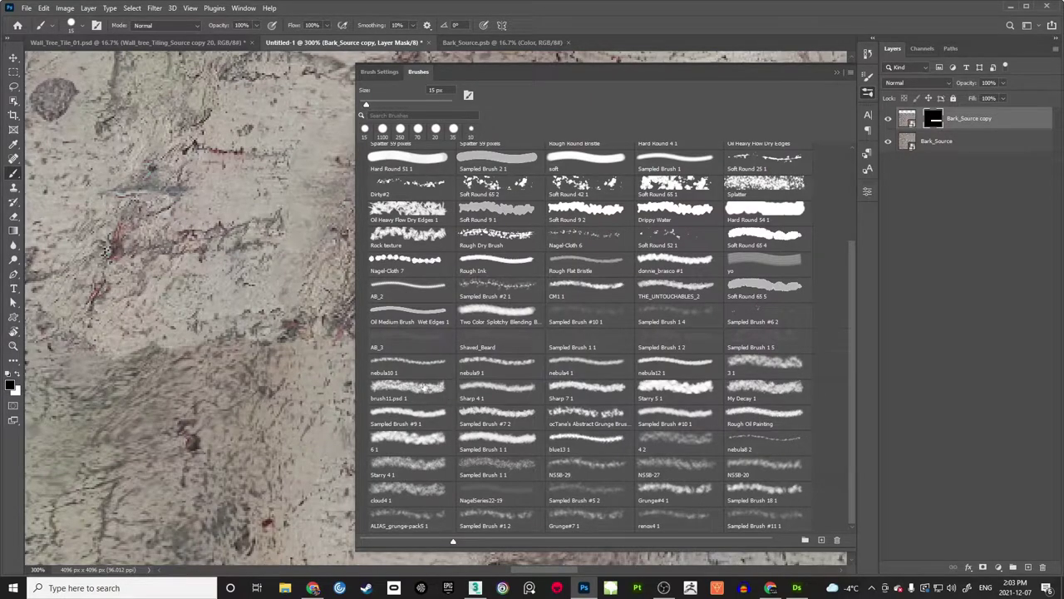
pyautogui.click(411, 391)
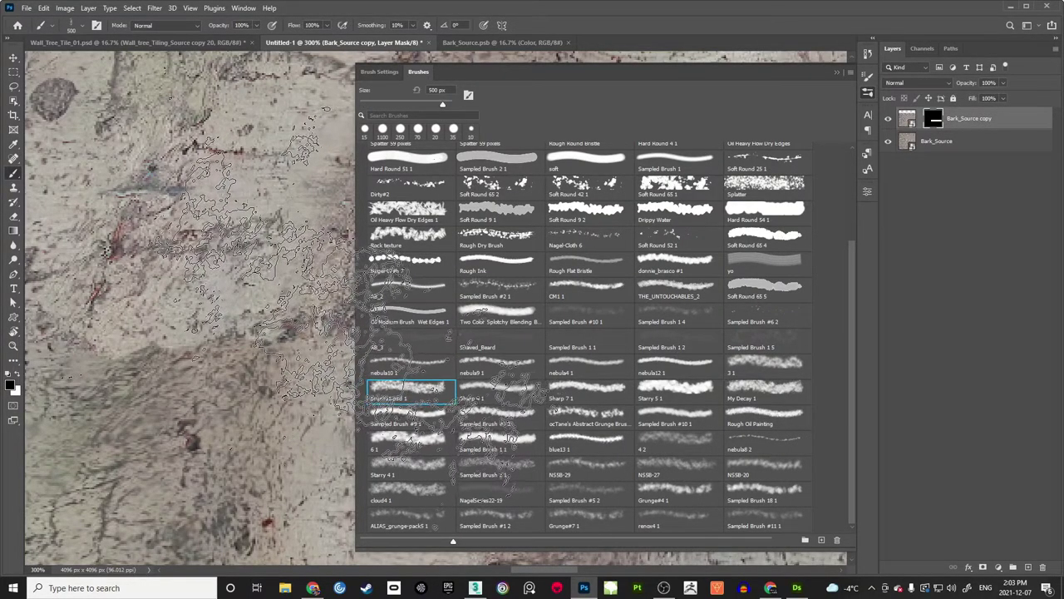
pyautogui.click(837, 72)
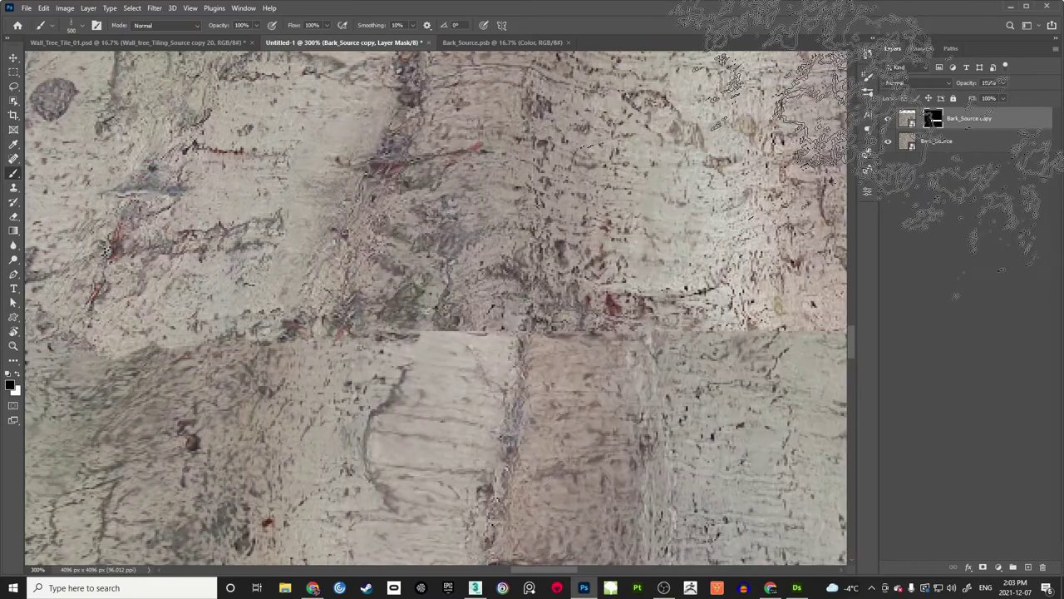
# Step: Reduce the textured brush's size to 70 px and turn off its Scattering
pyautogui.moveTo(442, 262); pyautogui.dragTo(467, 271)
pyautogui.press('[')
pyautogui.press('[')
pyautogui.press('[')
pyautogui.press('[')
pyautogui.press('[')
pyautogui.press('[')
pyautogui.press('[')
pyautogui.press('[')
pyautogui.press('[')
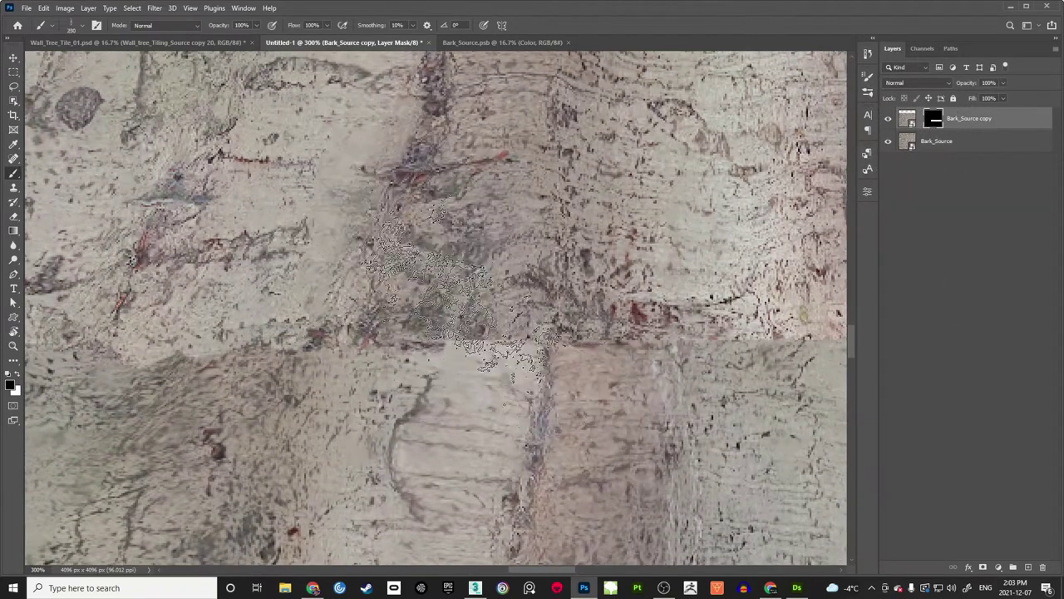
pyautogui.press('[')
pyautogui.press('[')
pyautogui.press('[')
pyautogui.press('[')
pyautogui.press('[')
pyautogui.press('[')
pyautogui.press('[')
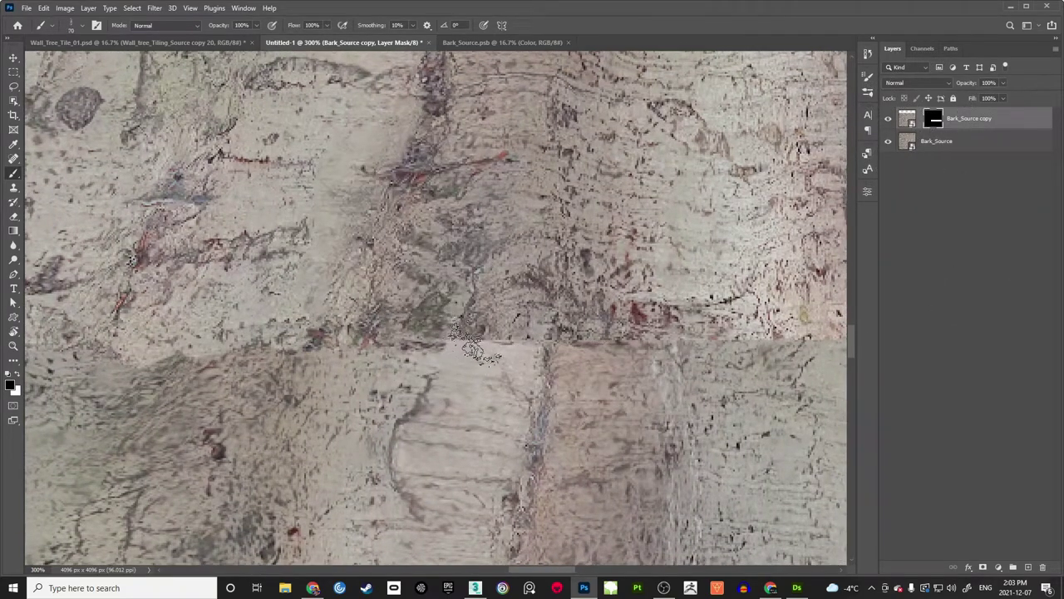
pyautogui.click(869, 77)
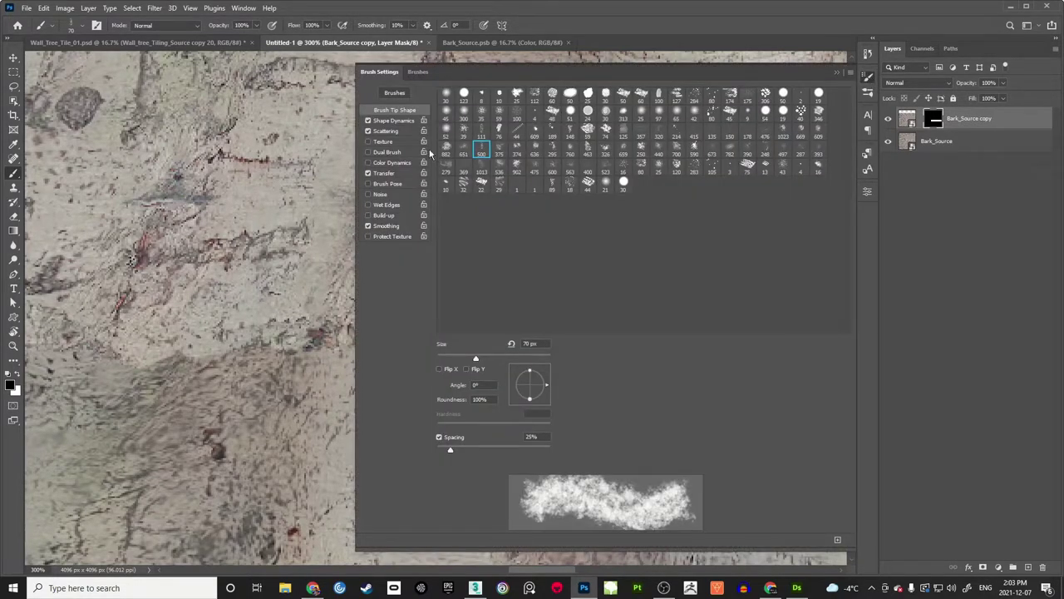
pyautogui.click(369, 132)
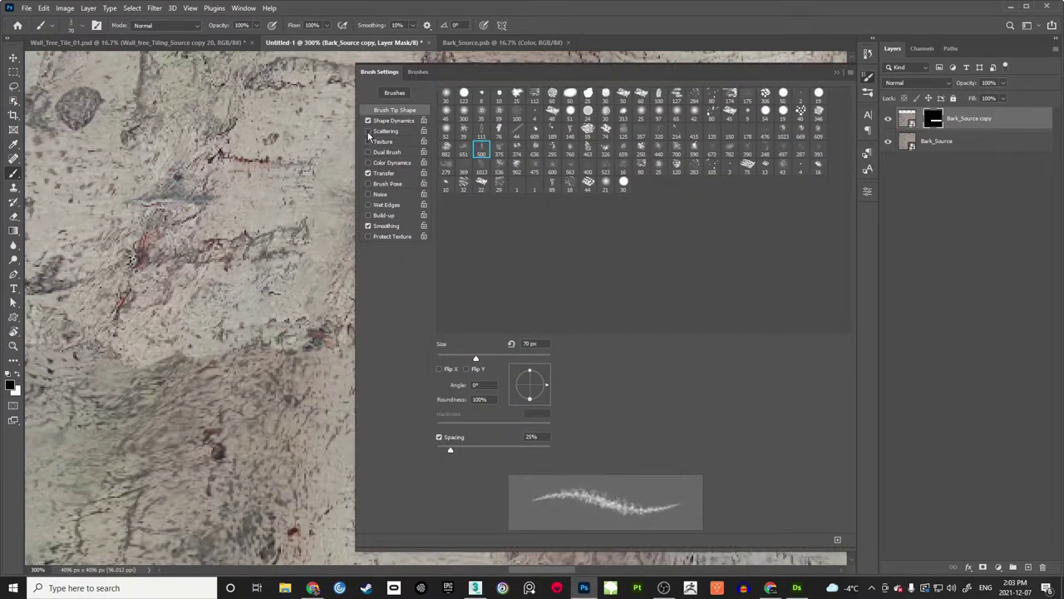
pyautogui.click(838, 72)
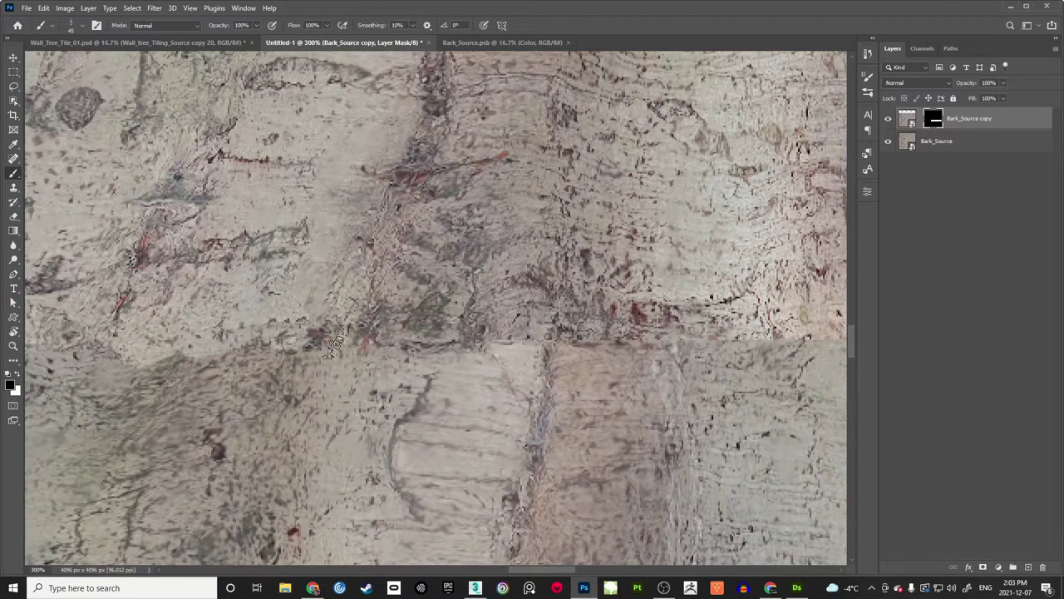
# Step: Paint black on the Bark_Source copy's mask along the upper seam with the textured brush at 45 px to break up the straight edge
pyautogui.moveTo(494, 320); pyautogui.dragTo(370, 341)
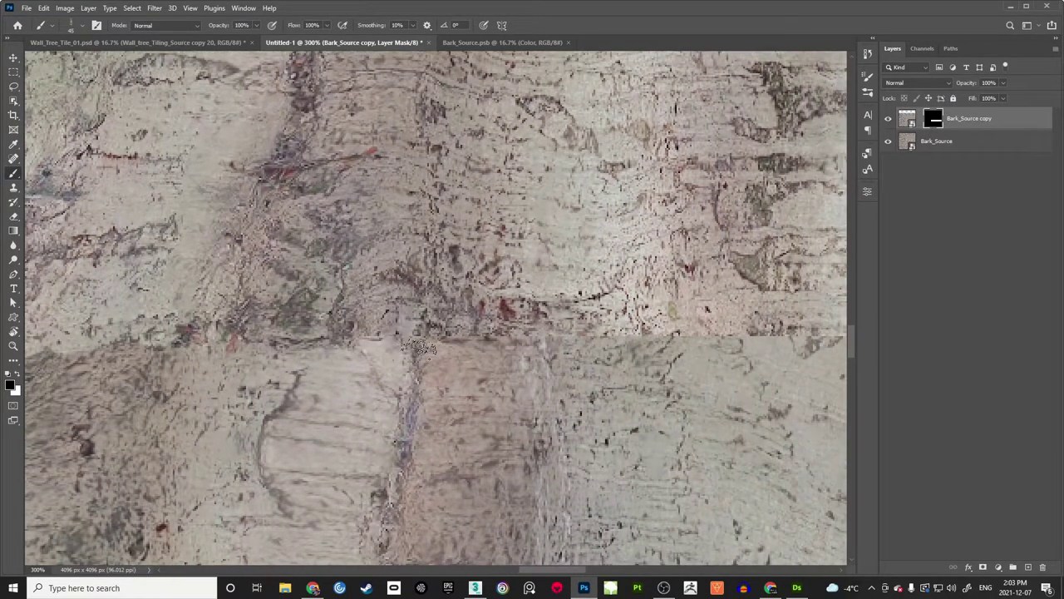
pyautogui.moveTo(449, 322); pyautogui.dragTo(366, 338)
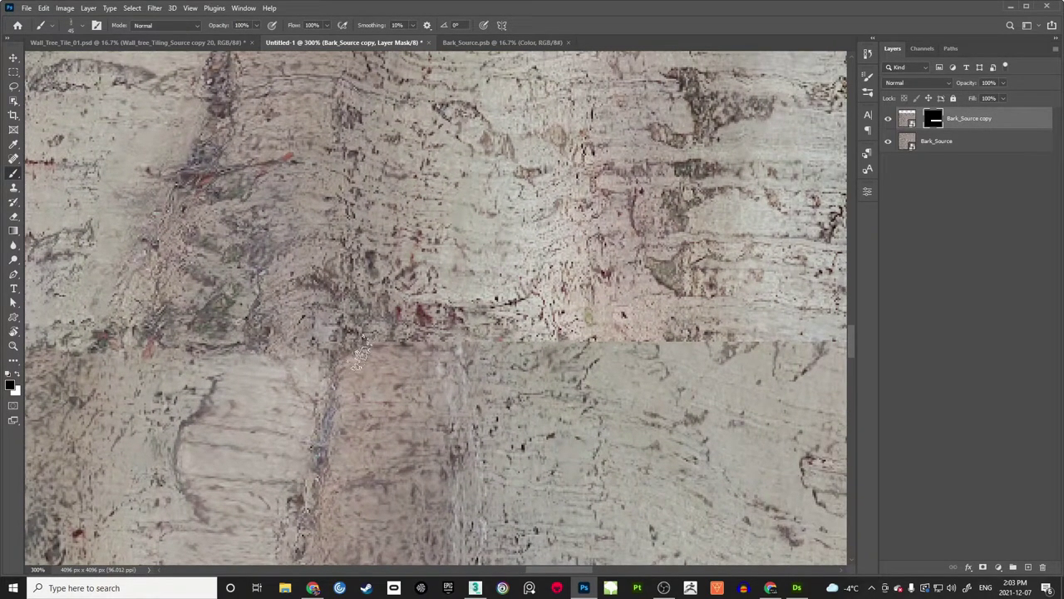
pyautogui.moveTo(499, 341); pyautogui.dragTo(410, 339)
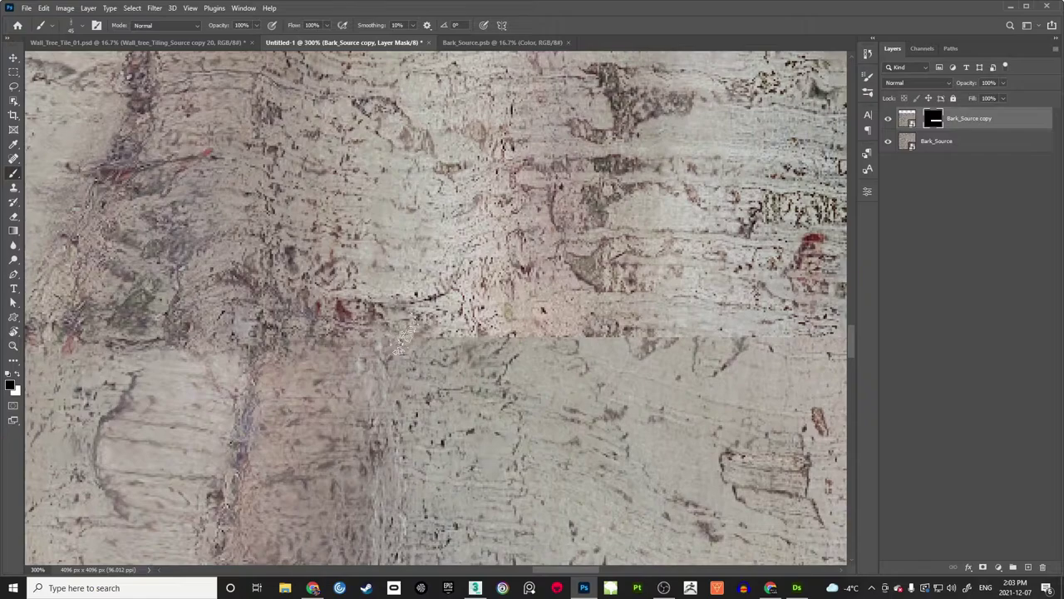
pyautogui.moveTo(564, 335); pyautogui.dragTo(389, 339)
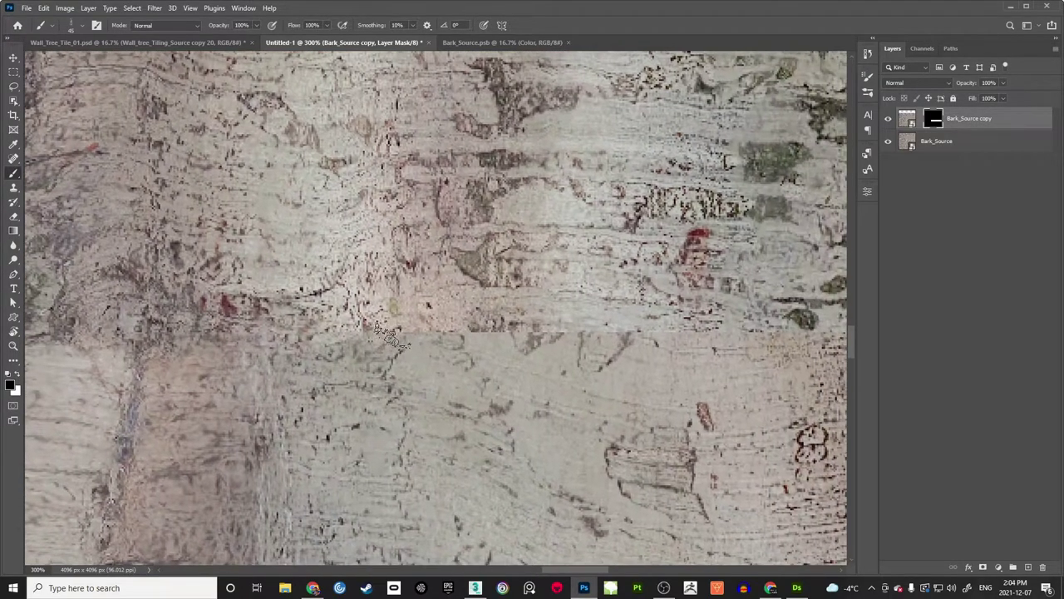
pyautogui.moveTo(482, 328); pyautogui.dragTo(434, 341)
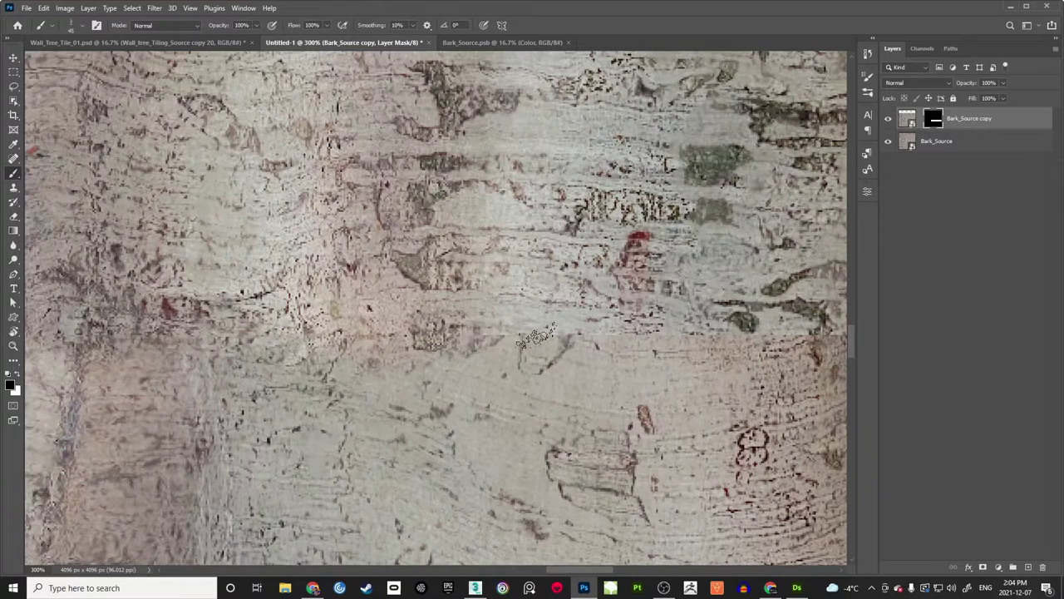
pyautogui.moveTo(458, 323); pyautogui.dragTo(477, 319)
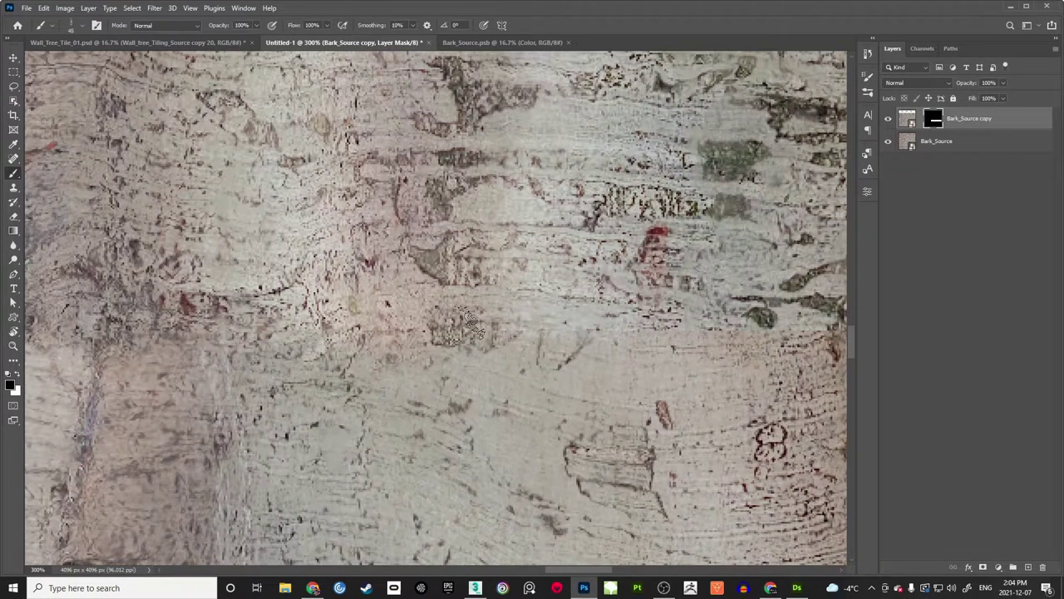
# Step: Examine the blended upper seam from farther out and compare it with the rest of the bark strips for repeating features
pyautogui.press('z')
pyautogui.keyDown('alt'); pyautogui.click(462, 313); pyautogui.keyUp('alt')
pyautogui.keyDown('alt'); pyautogui.click(482, 312); pyautogui.keyUp('alt')
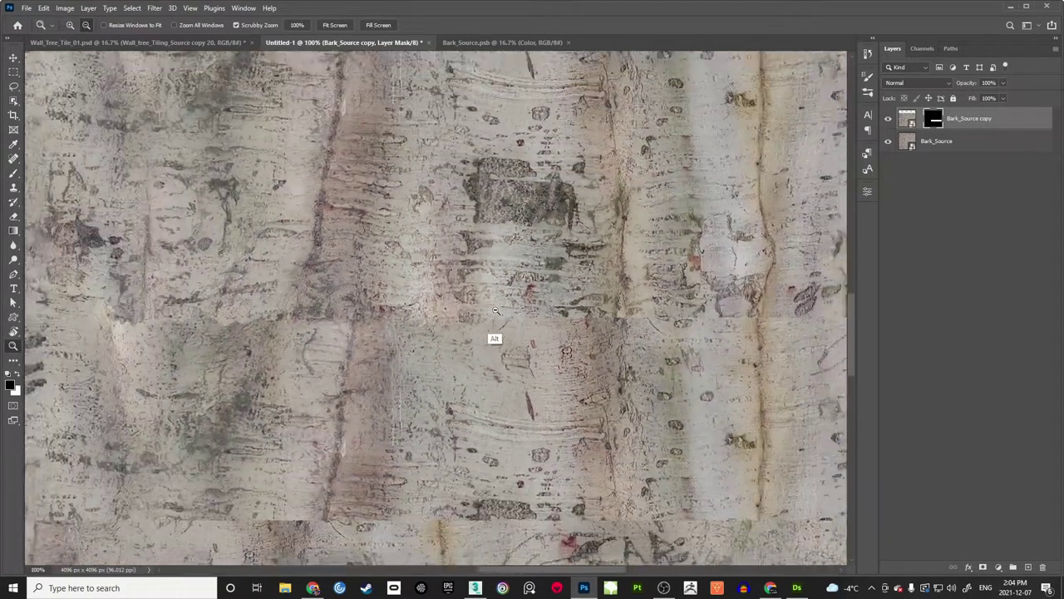
pyautogui.keyDown('alt'); pyautogui.click(497, 311); pyautogui.keyUp('alt')
pyautogui.keyDown('alt'); pyautogui.click(507, 309); pyautogui.keyUp('alt')
pyautogui.keyDown('alt'); pyautogui.click(517, 304); pyautogui.keyUp('alt')
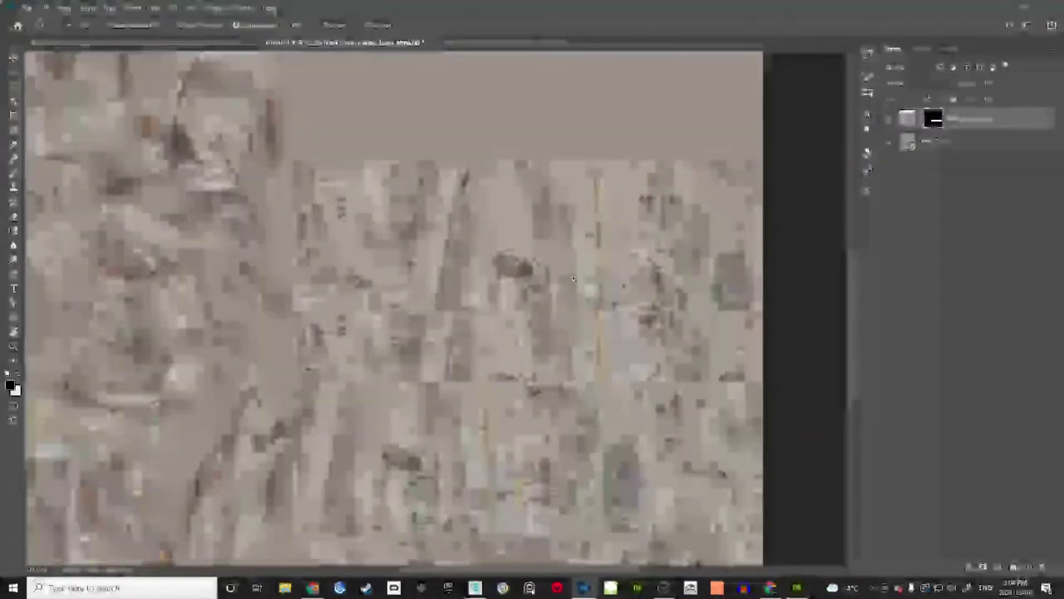
pyautogui.moveTo(492, 273); pyautogui.dragTo(485, 314)
pyautogui.moveTo(555, 307)
pyautogui.mouseDown()
pyautogui.moveTo(492, 271)
pyautogui.moveTo(531, 261)
pyautogui.moveTo(541, 272)
pyautogui.mouseUp()
pyautogui.press('b')
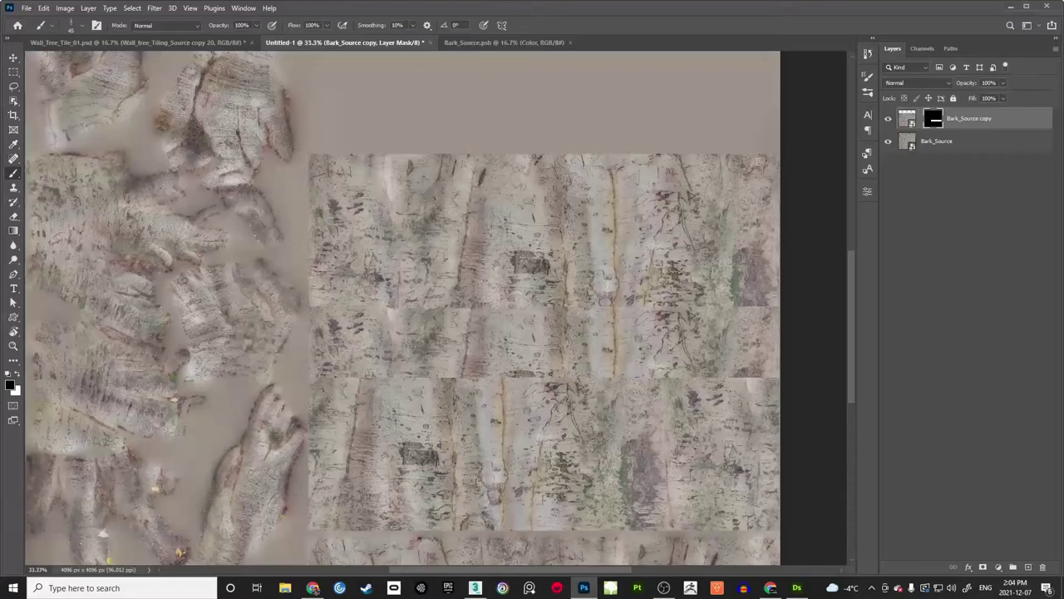
pyautogui.press('z')
pyautogui.click(547, 278)
pyautogui.moveTo(527, 295)
pyautogui.mouseDown()
pyautogui.moveTo(551, 242)
pyautogui.moveTo(527, 302)
pyautogui.moveTo(510, 291)
pyautogui.mouseUp()
pyautogui.moveTo(551, 254); pyautogui.dragTo(534, 280)
pyautogui.keyDown('alt'); pyautogui.click(549, 276); pyautogui.keyUp('alt')
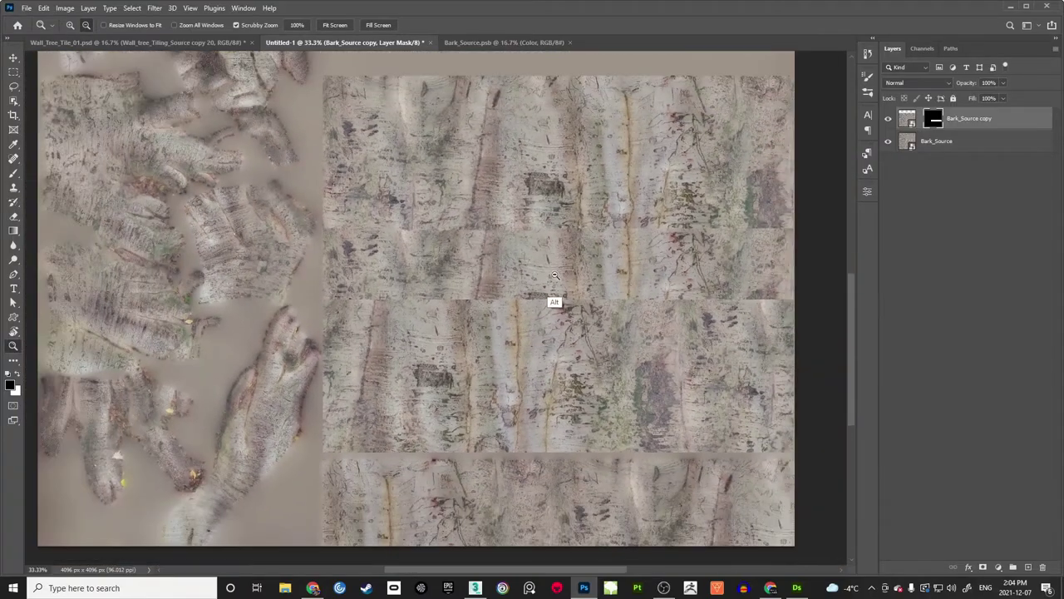
pyautogui.keyDown('alt'); pyautogui.click(555, 277); pyautogui.keyUp('alt')
pyautogui.click(552, 267)
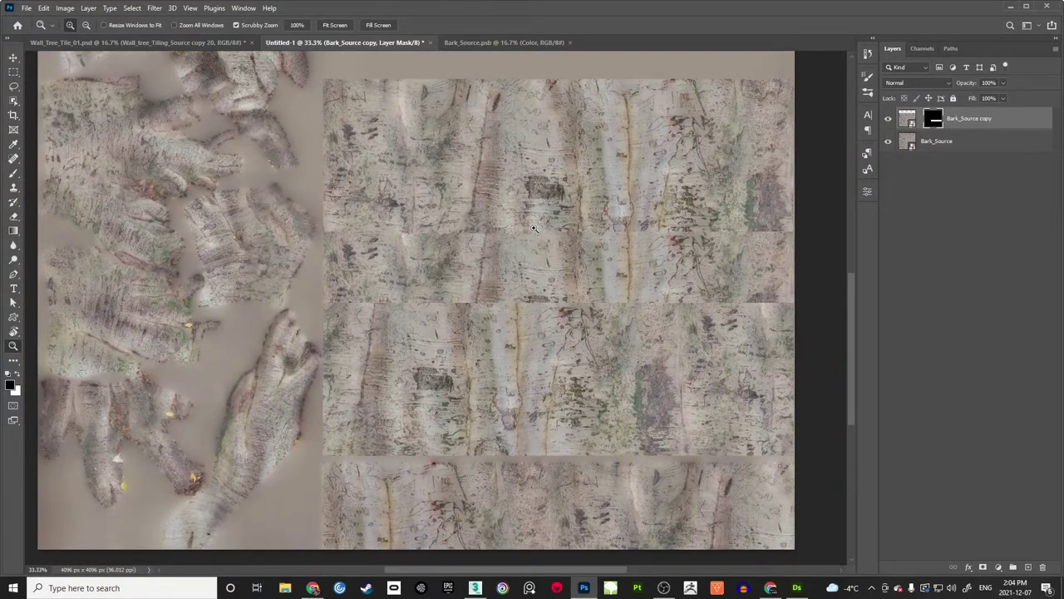
# Step: Circle the two matching dark bark patches in red on a temporary screen capture, then discard the capture
pyautogui.press('Print')
pyautogui.moveTo(296, 119); pyautogui.dragTo(715, 478)
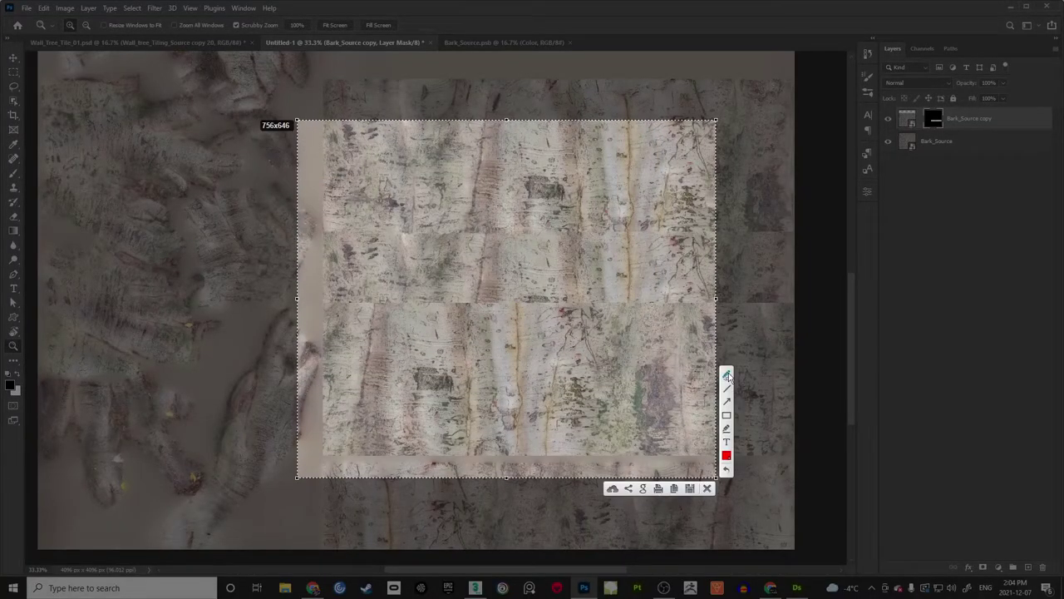
pyautogui.moveTo(567, 220)
pyautogui.mouseDown()
pyautogui.moveTo(587, 170)
pyautogui.moveTo(579, 214)
pyautogui.mouseUp()
pyautogui.moveTo(481, 351)
pyautogui.mouseDown()
pyautogui.moveTo(431, 412)
pyautogui.moveTo(421, 344)
pyautogui.moveTo(492, 391)
pyautogui.mouseUp()
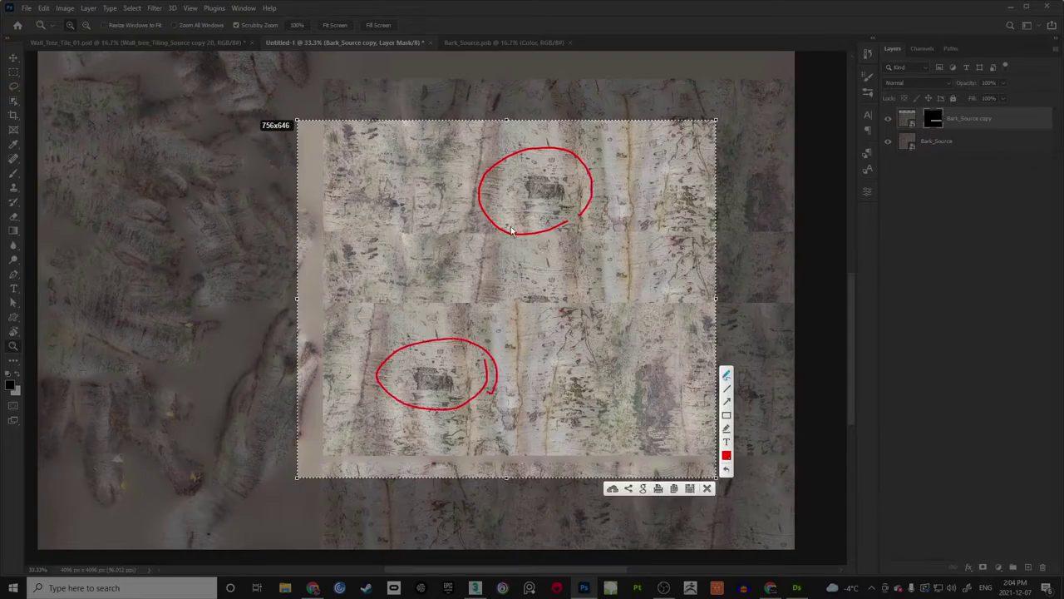
pyautogui.moveTo(375, 319)
pyautogui.mouseDown()
pyautogui.moveTo(429, 376)
pyautogui.moveTo(446, 366)
pyautogui.mouseUp()
pyautogui.click(707, 489)
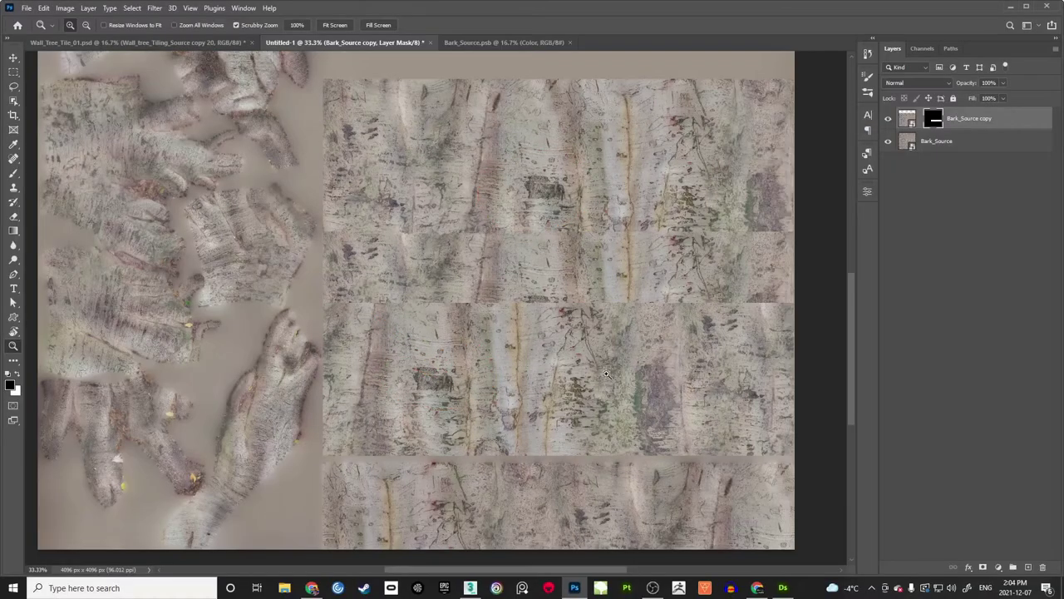
# Step: Duplicate the Bark_Source layer, place the duplicate at the top of the layer stack and give it a black layer mask
pyautogui.click(448, 388)
pyautogui.click(448, 389)
pyautogui.moveTo(431, 376); pyautogui.dragTo(467, 363)
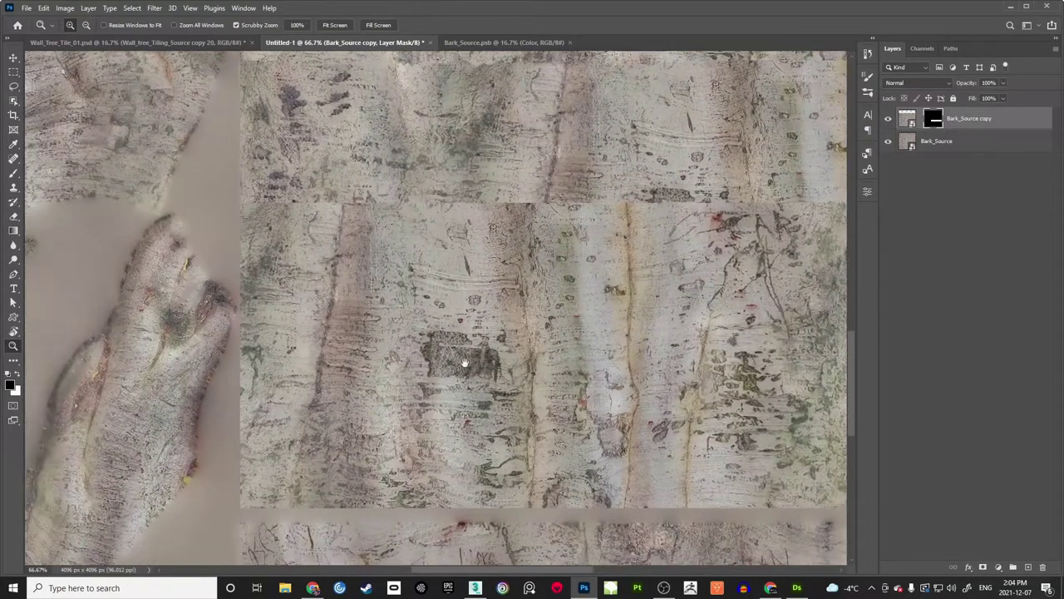
pyautogui.press('v')
pyautogui.moveTo(707, 238); pyautogui.dragTo(681, 242)
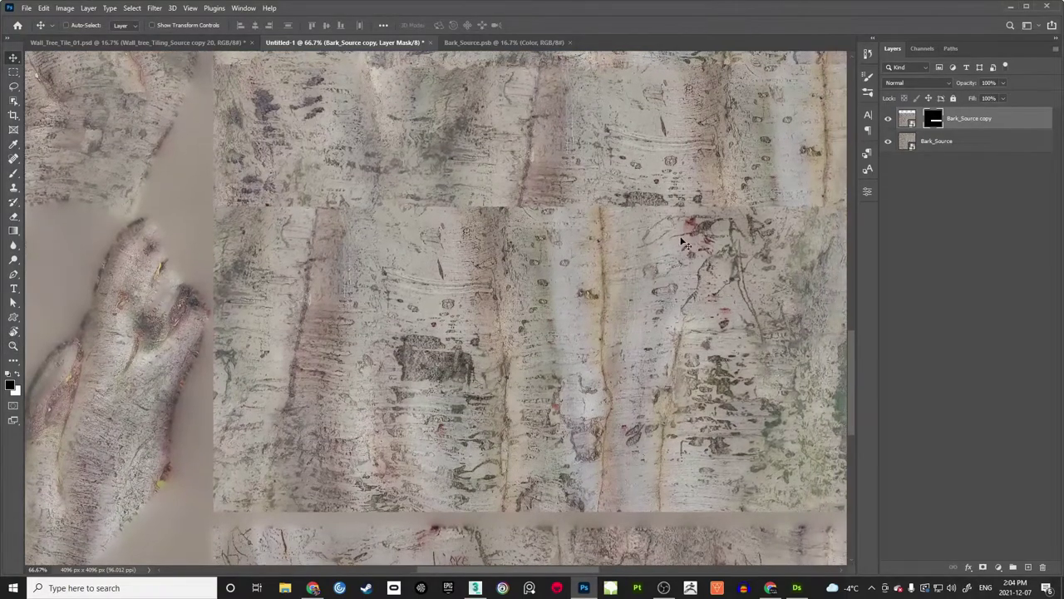
pyautogui.click(939, 145)
pyautogui.press('ctrl')
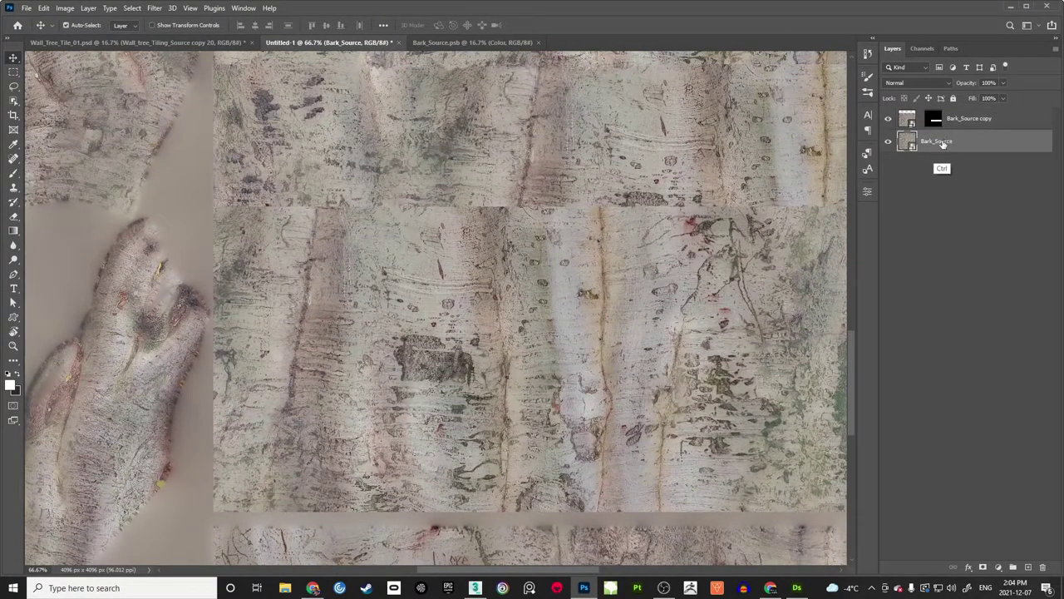
pyautogui.hotkey('ctrl', 'j')
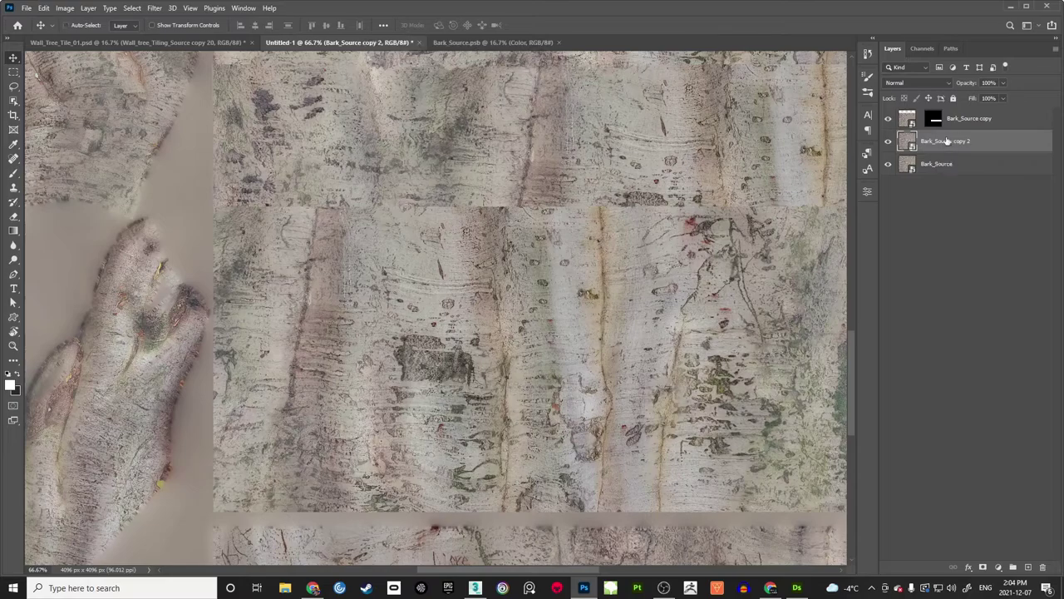
pyautogui.moveTo(949, 141); pyautogui.dragTo(964, 109)
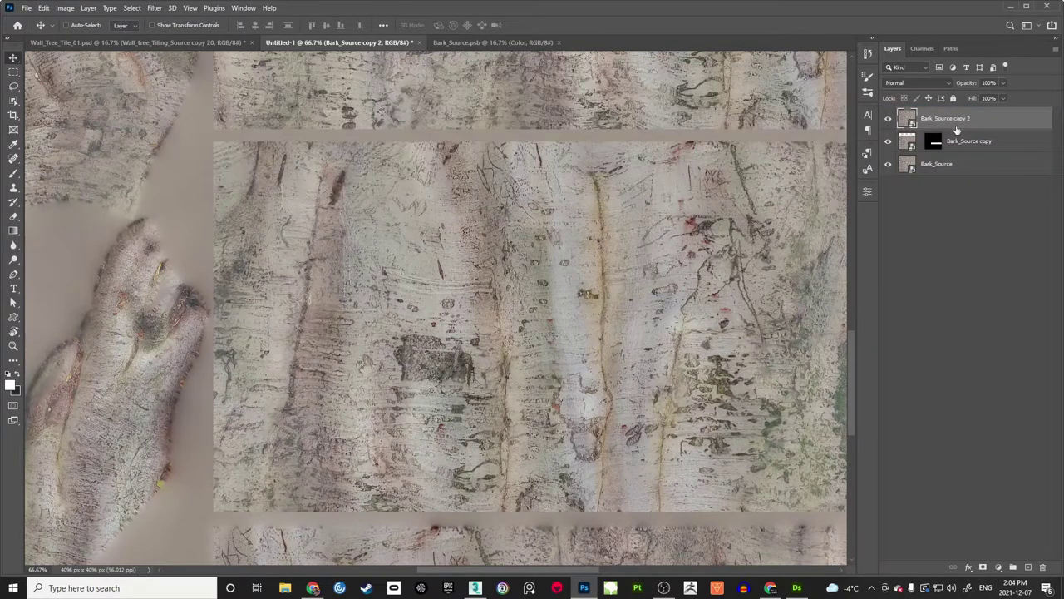
pyautogui.click(983, 567)
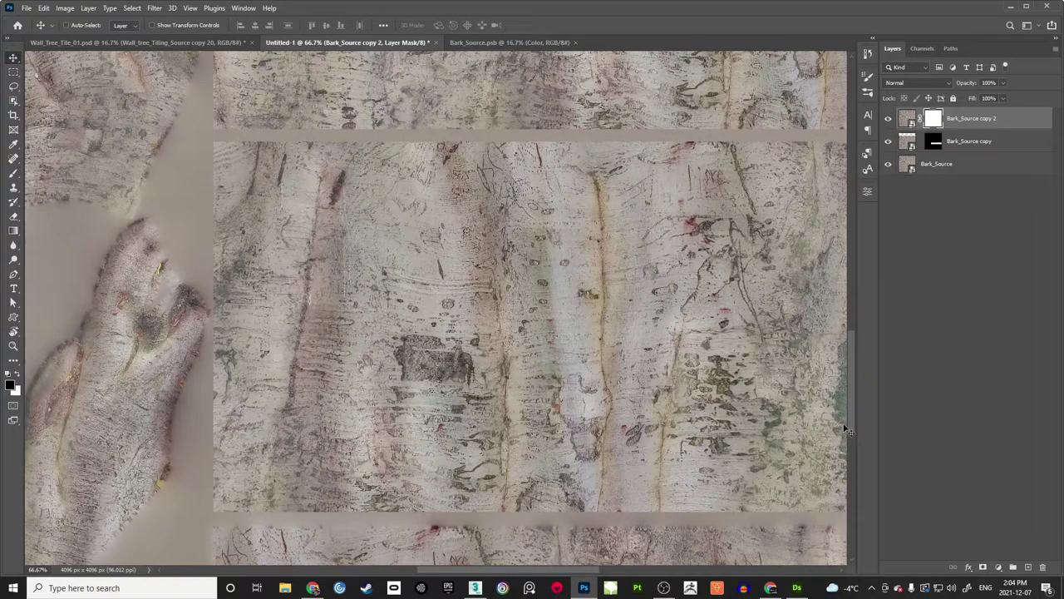
pyautogui.hotkey('ctrl', 'i')
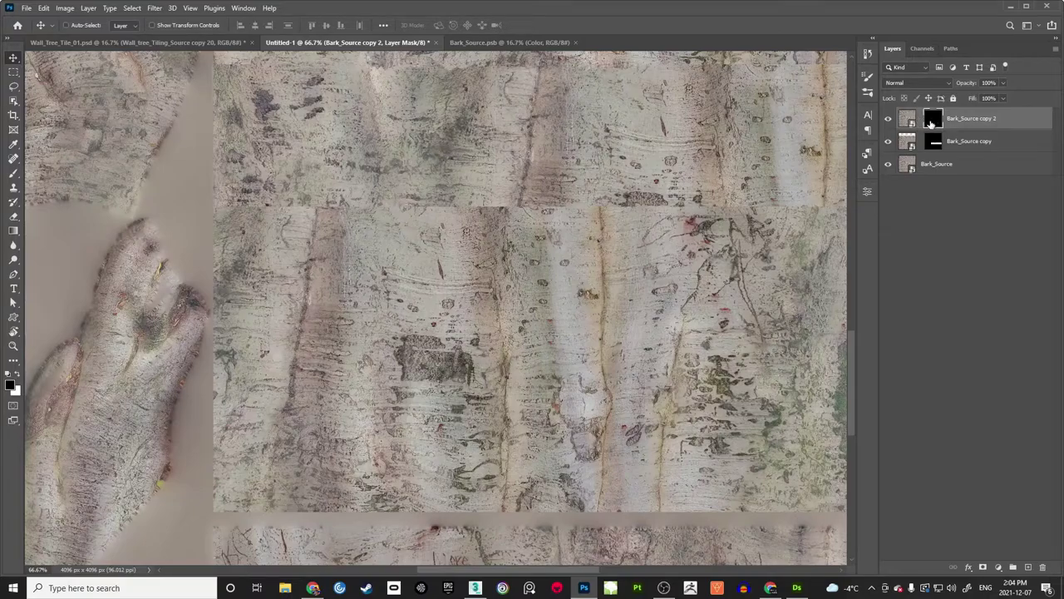
# Step: Draw an irregular lasso selection around the dark rectangular patch in the lower bark strip, with the new copy's mask active
pyautogui.moveTo(455, 323); pyautogui.dragTo(471, 308)
pyautogui.press('z')
pyautogui.click(465, 330)
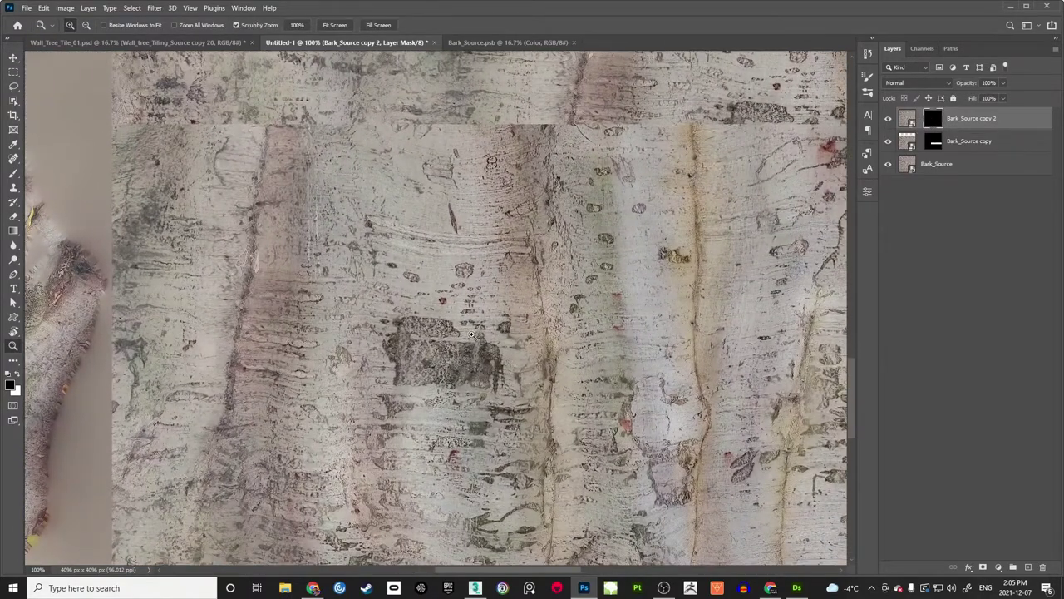
pyautogui.click(474, 335)
pyautogui.press('l')
pyautogui.moveTo(452, 310); pyautogui.dragTo(385, 267)
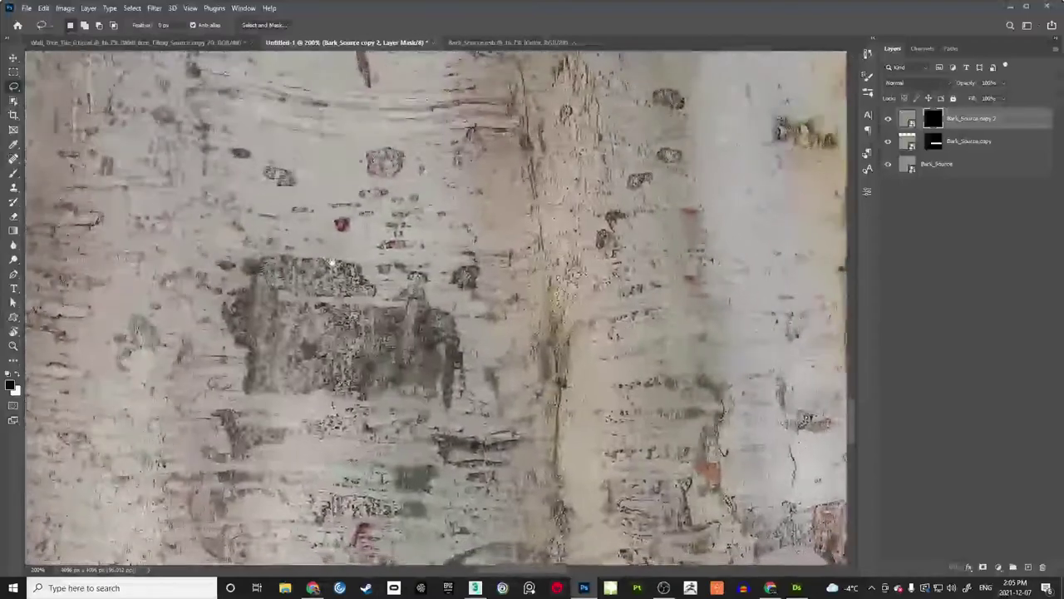
pyautogui.moveTo(311, 278); pyautogui.dragTo(358, 265)
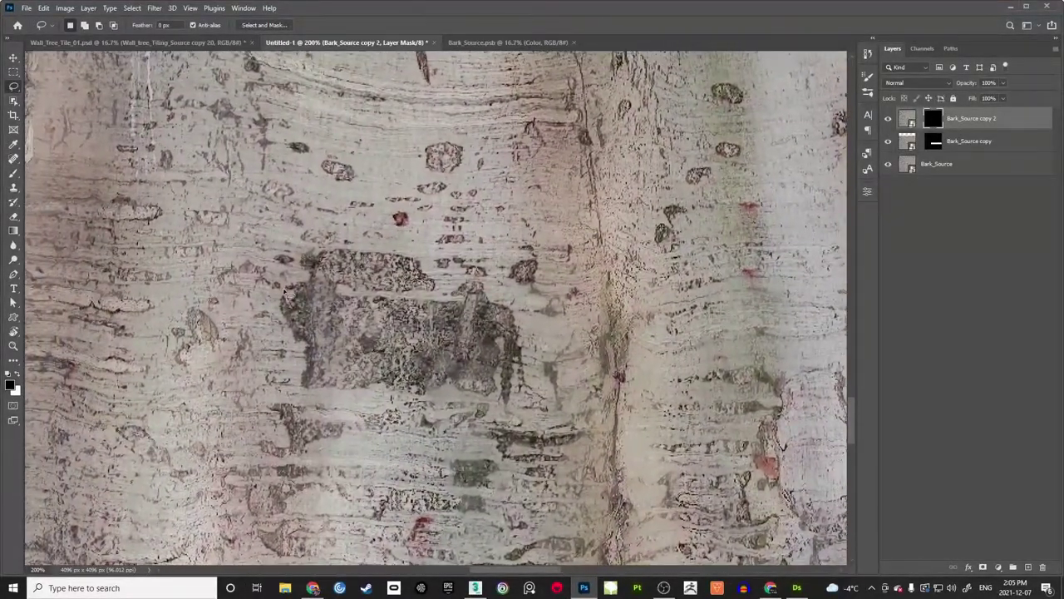
pyautogui.moveTo(277, 294)
pyautogui.mouseDown()
pyautogui.moveTo(272, 281)
pyautogui.moveTo(292, 287)
pyautogui.mouseUp()
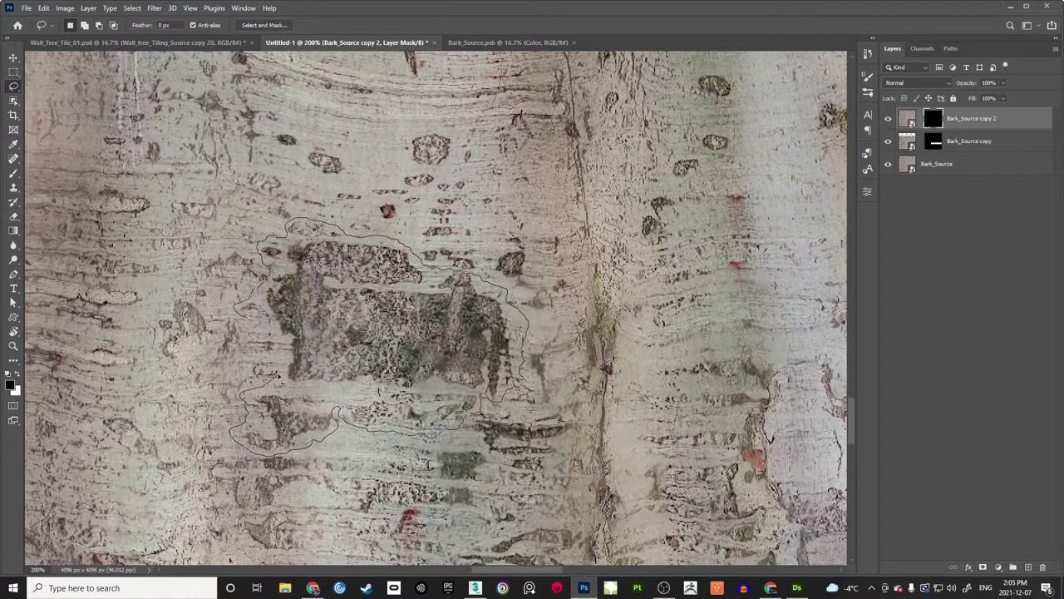
pyautogui.moveTo(248, 318); pyautogui.dragTo(265, 331)
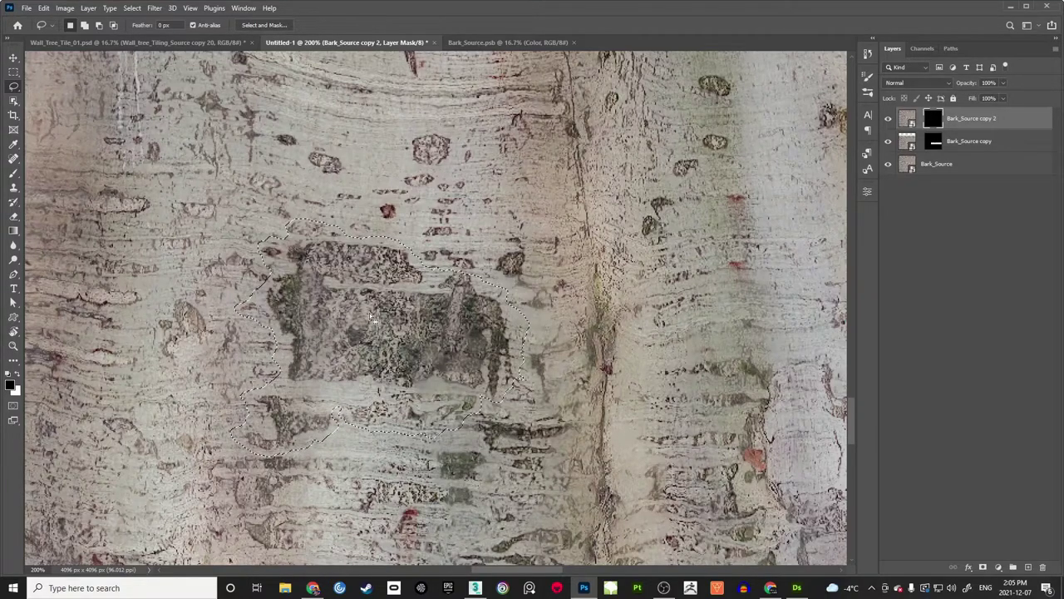
# Step: Fill the lasso selection with white on the Bark_Source copy 2 mask and clear the selection
pyautogui.press('z')
pyautogui.keyDown('alt'); pyautogui.click(386, 316); pyautogui.keyUp('alt')
pyautogui.press('v')
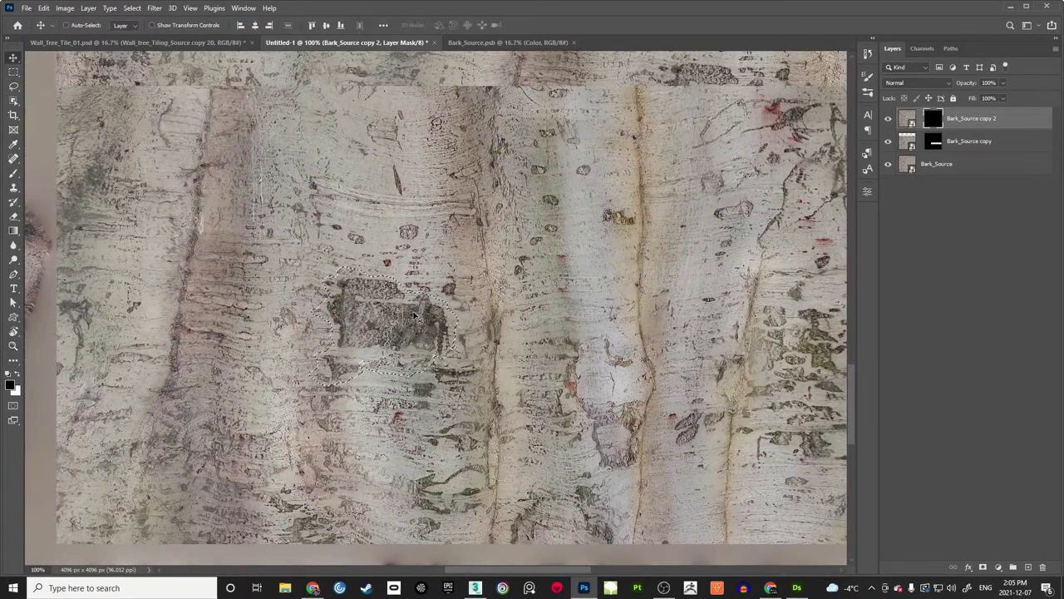
pyautogui.moveTo(414, 297); pyautogui.dragTo(436, 301)
pyautogui.hotkey('alt', 'BackSpace')
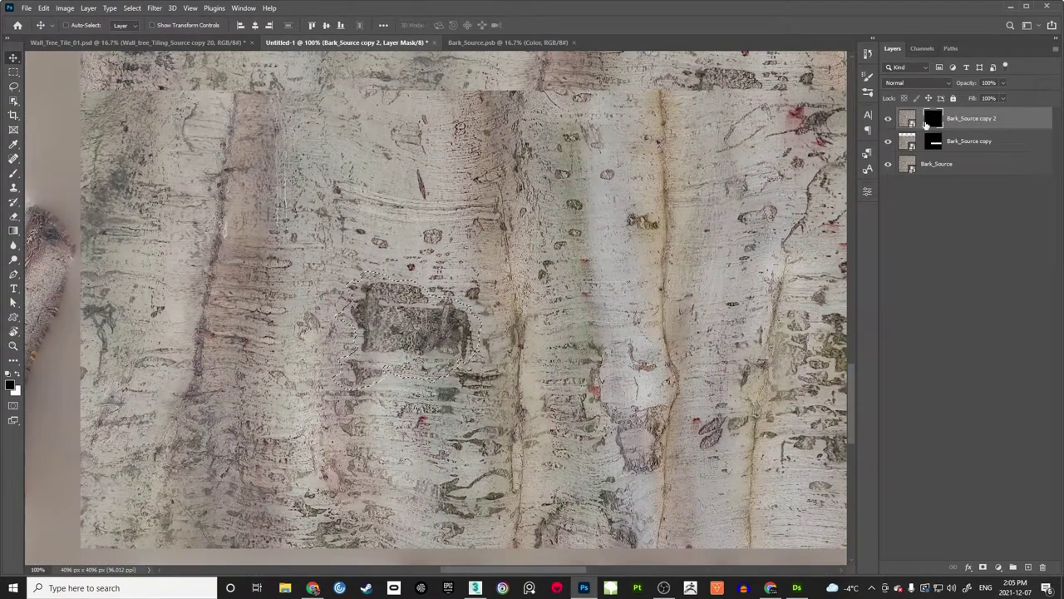
pyautogui.press('x')
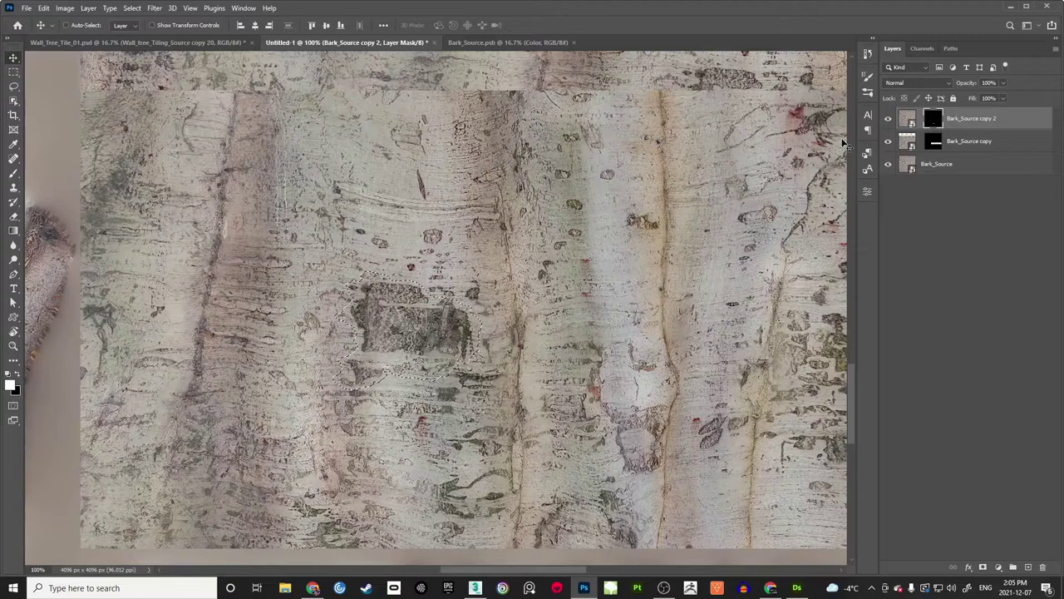
pyautogui.hotkey('ctrl', 'd')
# Step: Inspect the Bark_Source copy 2 mask on its own, then return to the normal canvas view
pyautogui.press('alt')
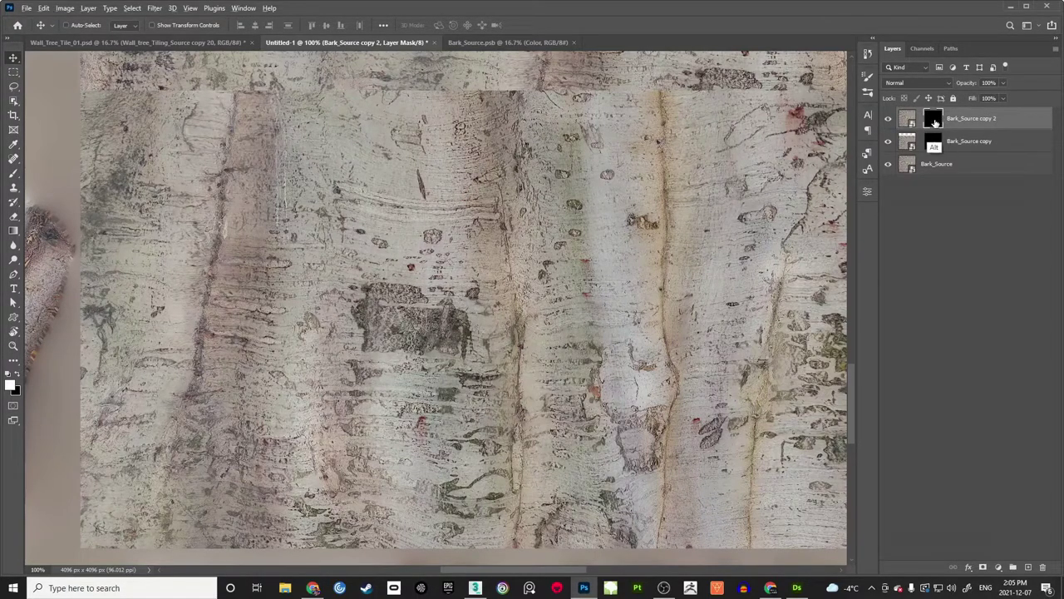
pyautogui.keyDown('alt'); pyautogui.click(933, 121); pyautogui.keyUp('alt')
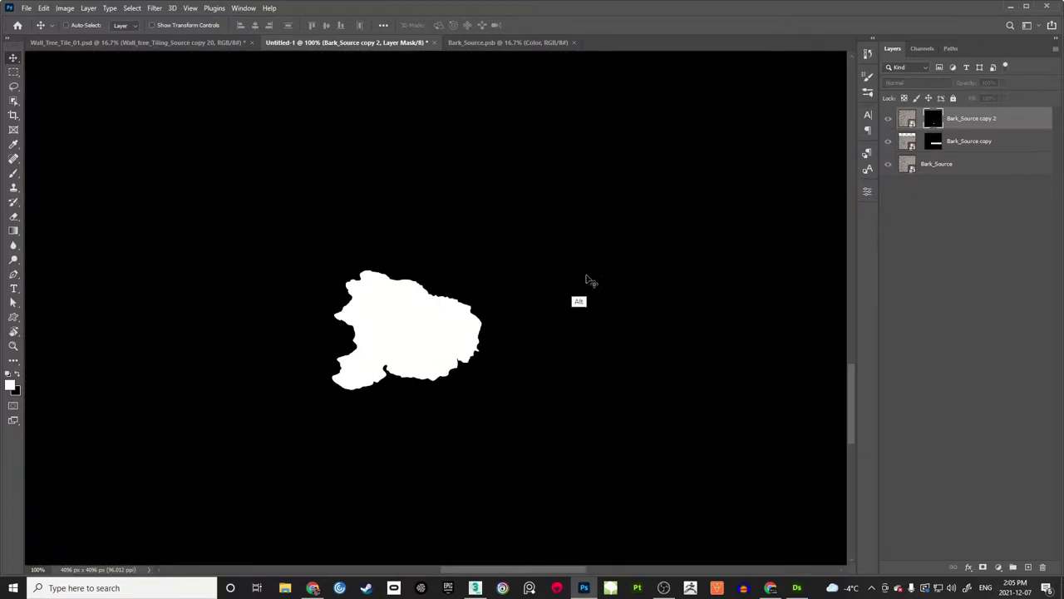
pyautogui.keyDown('alt'); pyautogui.click(935, 121); pyautogui.keyUp('alt')
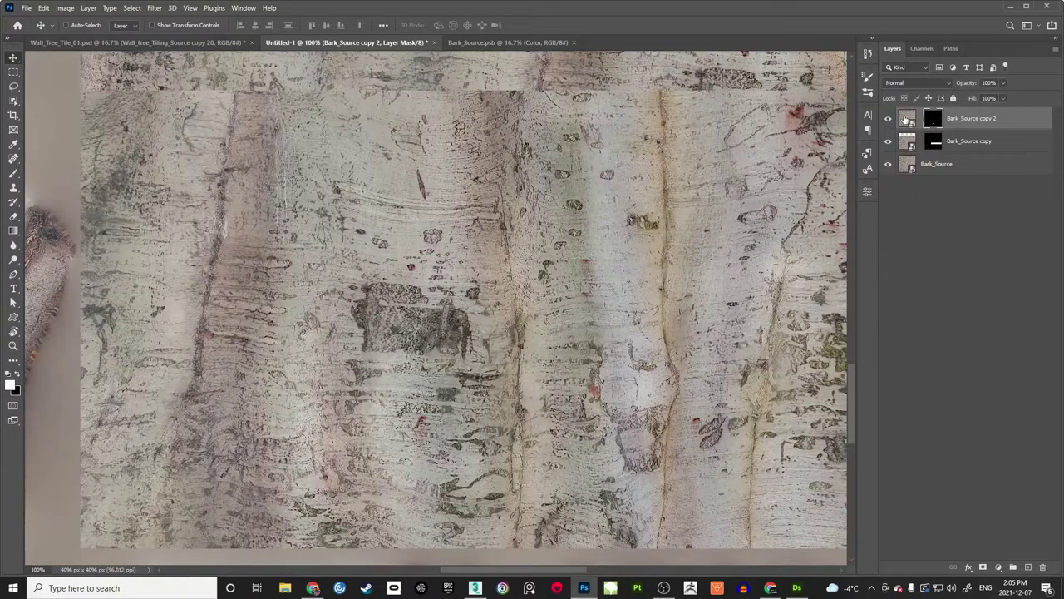
# Step: Move the Bark_Source copy 2 image independently of its mask so clean bark covers the dark patch in the lower strip
pyautogui.click(906, 119)
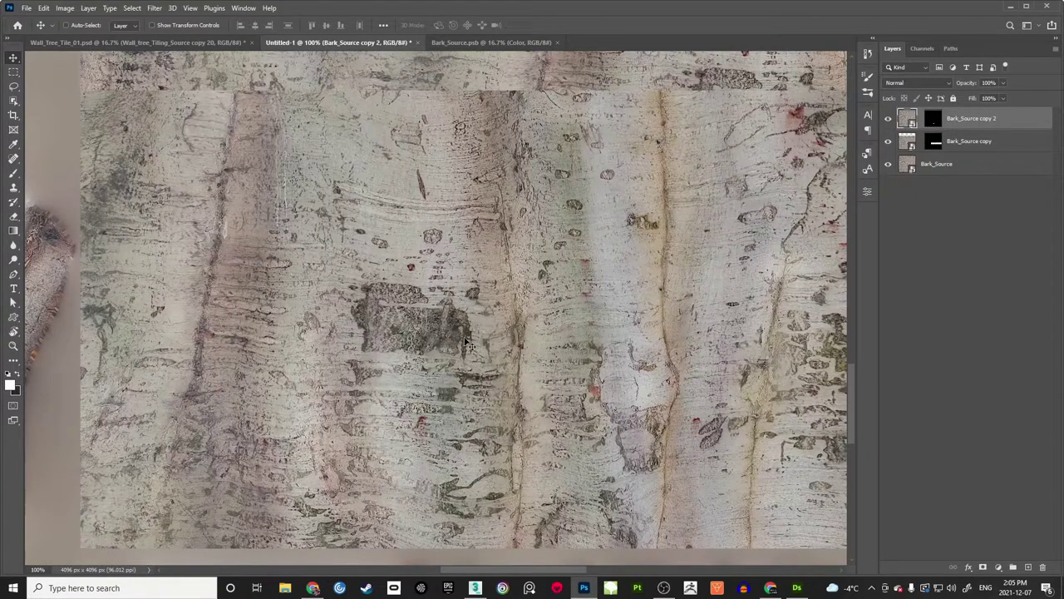
pyautogui.moveTo(489, 351); pyautogui.dragTo(406, 383)
pyautogui.keyDown('ctrl'); pyautogui.keyDown('alt'); pyautogui.click(529, 347); pyautogui.keyUp('alt'); pyautogui.keyUp('ctrl')
pyautogui.keyDown('ctrl'); pyautogui.keyDown('alt'); pyautogui.click(526, 342); pyautogui.keyUp('alt'); pyautogui.keyUp('ctrl')
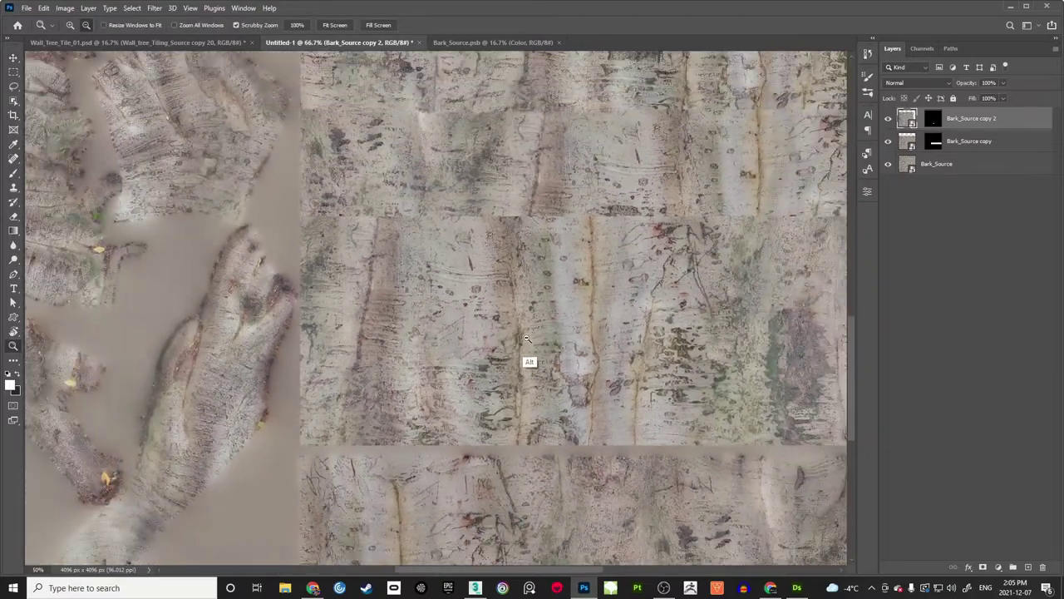
pyautogui.keyDown('ctrl'); pyautogui.keyDown('alt'); pyautogui.click(537, 337); pyautogui.keyUp('alt'); pyautogui.keyUp('ctrl')
pyautogui.moveTo(406, 362); pyautogui.dragTo(530, 324)
pyautogui.press('v')
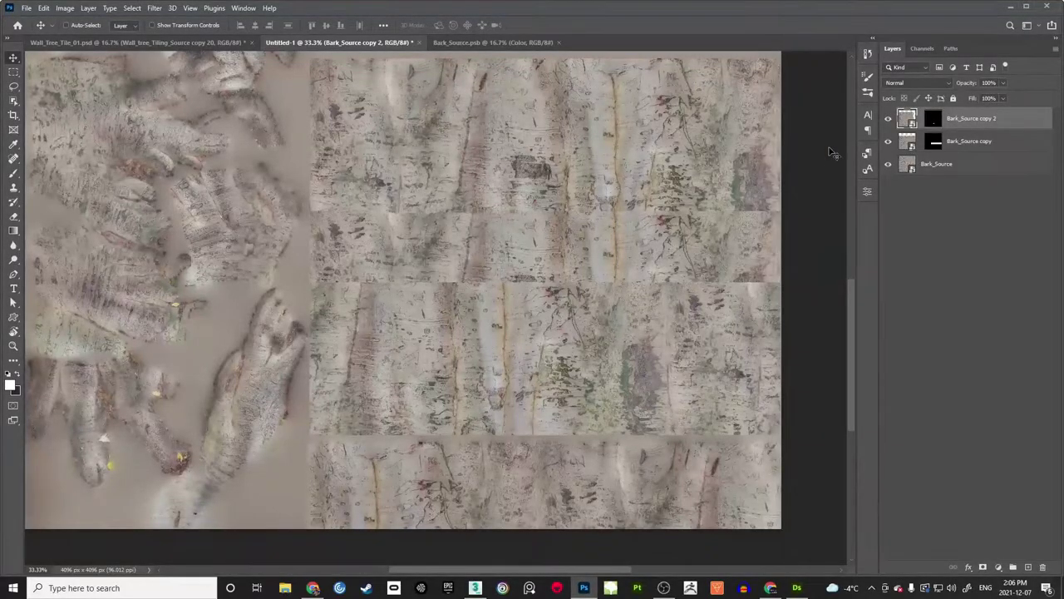
# Step: Disable and re-enable the Bark_Source copy 2 mask repeatedly to compare the shifted full texture with the masked patch
pyautogui.press('shift')
pyautogui.keyDown('shift'); pyautogui.click(935, 120); pyautogui.keyUp('shift')
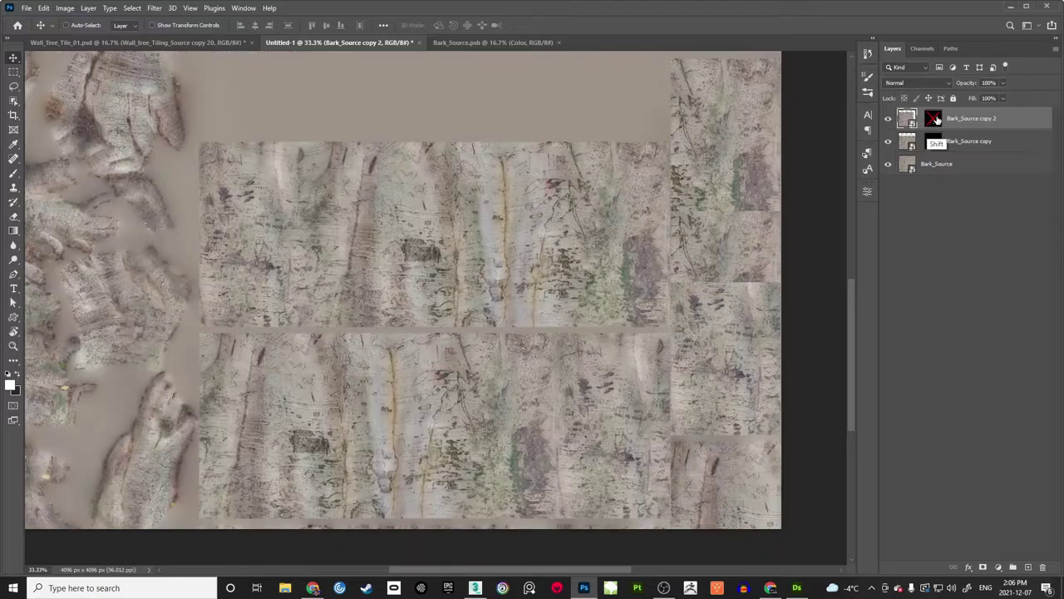
pyautogui.keyDown('shift'); pyautogui.click(935, 121); pyautogui.keyUp('shift')
pyautogui.keyDown('shift'); pyautogui.click(934, 121); pyautogui.keyUp('shift')
pyautogui.keyDown('shift'); pyautogui.click(935, 121); pyautogui.keyUp('shift')
pyautogui.keyDown('shift'); pyautogui.click(935, 120); pyautogui.keyUp('shift')
pyautogui.keyDown('shift'); pyautogui.click(934, 120); pyautogui.keyUp('shift')
pyautogui.moveTo(560, 237)
pyautogui.mouseDown()
pyautogui.moveTo(504, 268)
pyautogui.moveTo(558, 238)
pyautogui.moveTo(556, 256)
pyautogui.moveTo(508, 281)
pyautogui.moveTo(543, 247)
pyautogui.moveTo(562, 248)
pyautogui.moveTo(522, 264)
pyautogui.moveTo(566, 254)
pyautogui.mouseUp()
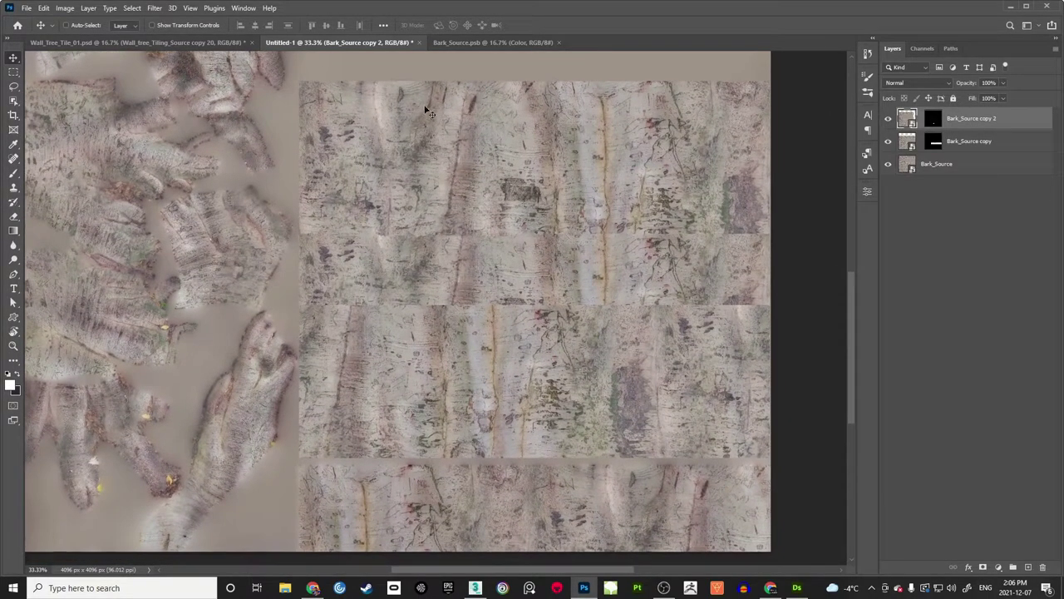
# Step: Switch to the Wall_Tree_Tile_01.psd document and show the Wall_tree_Tiling_Source copy layer that fills the empty band
pyautogui.click(208, 43)
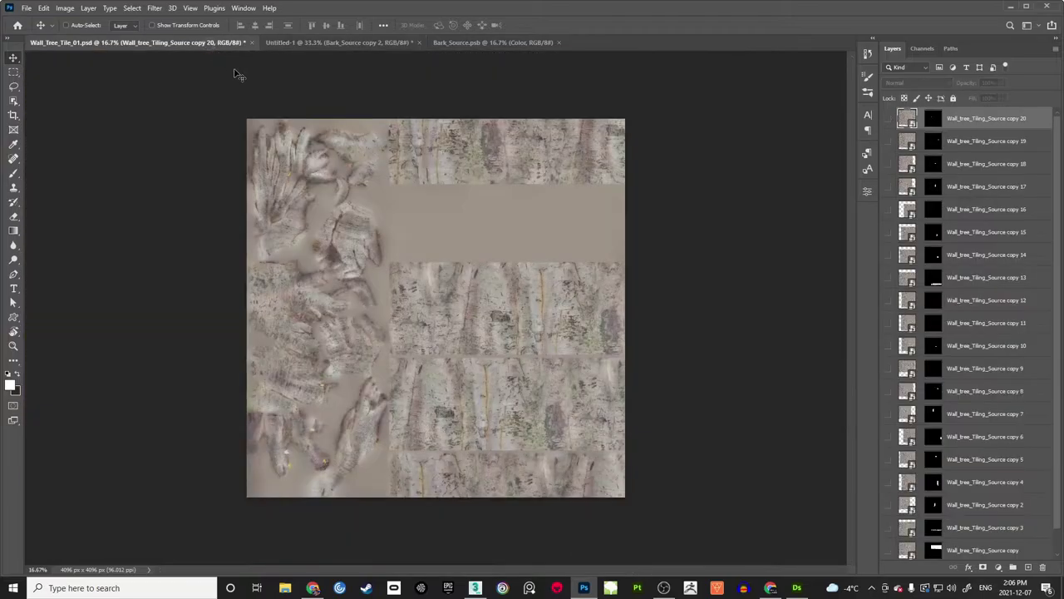
pyautogui.press('z')
pyautogui.click(457, 331)
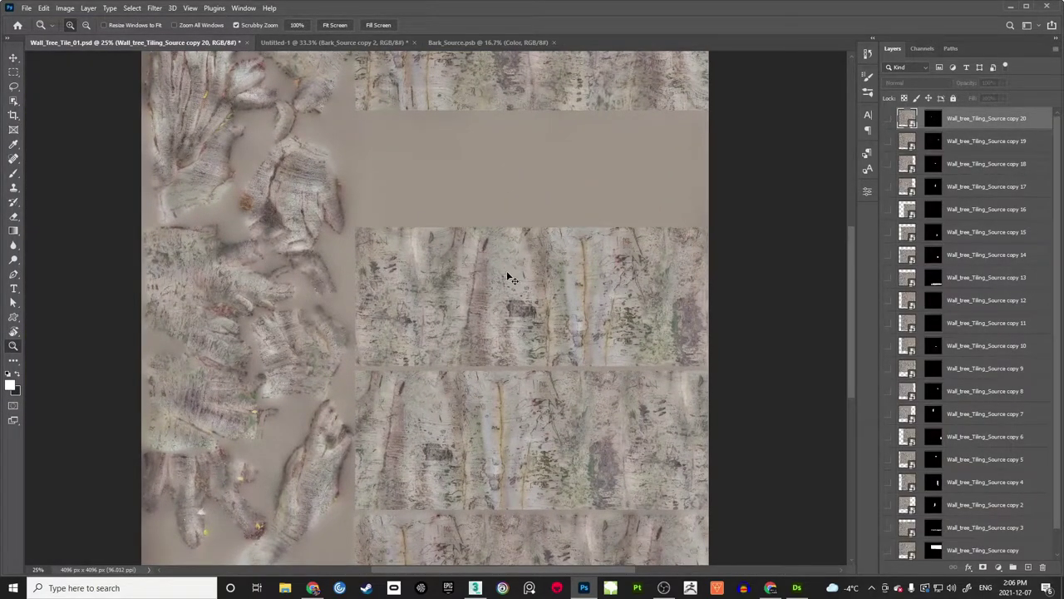
pyautogui.scroll(-1, 509, 278)
pyautogui.press('v')
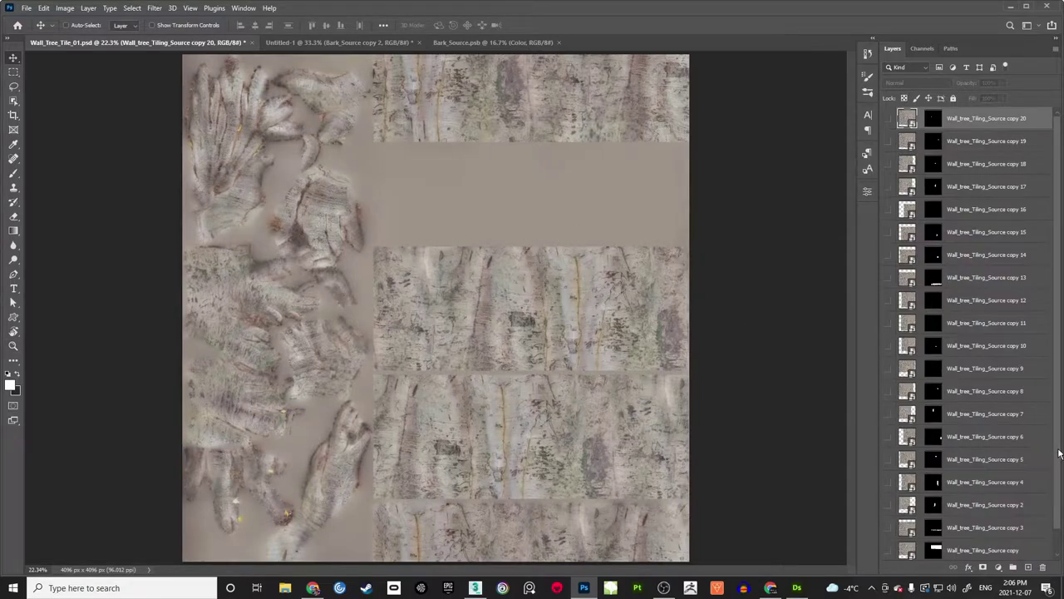
pyautogui.scroll(-1, 1059, 453)
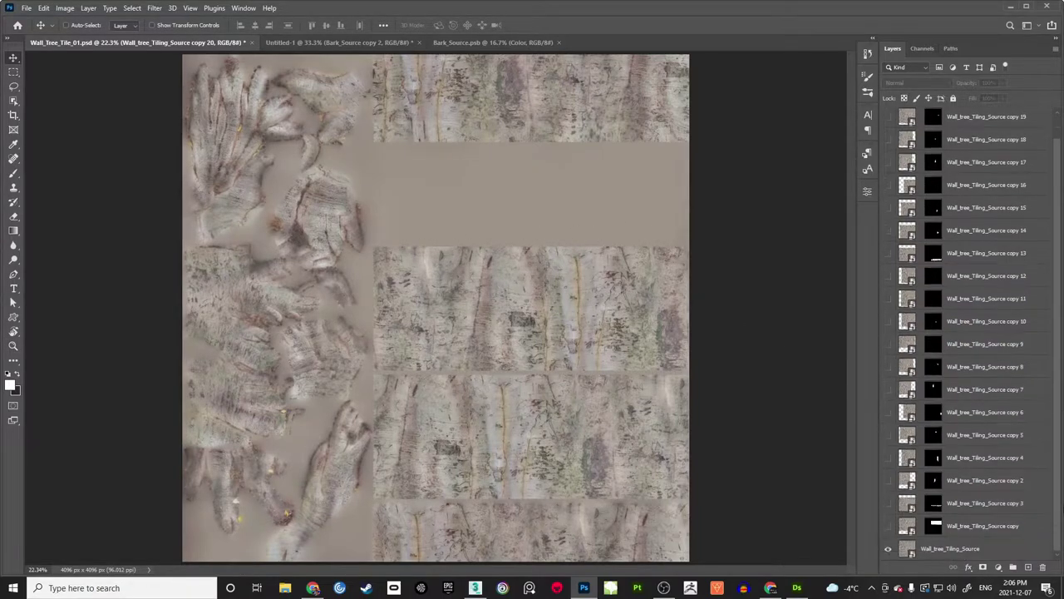
pyautogui.click(889, 525)
pyautogui.click(888, 527)
pyautogui.click(888, 526)
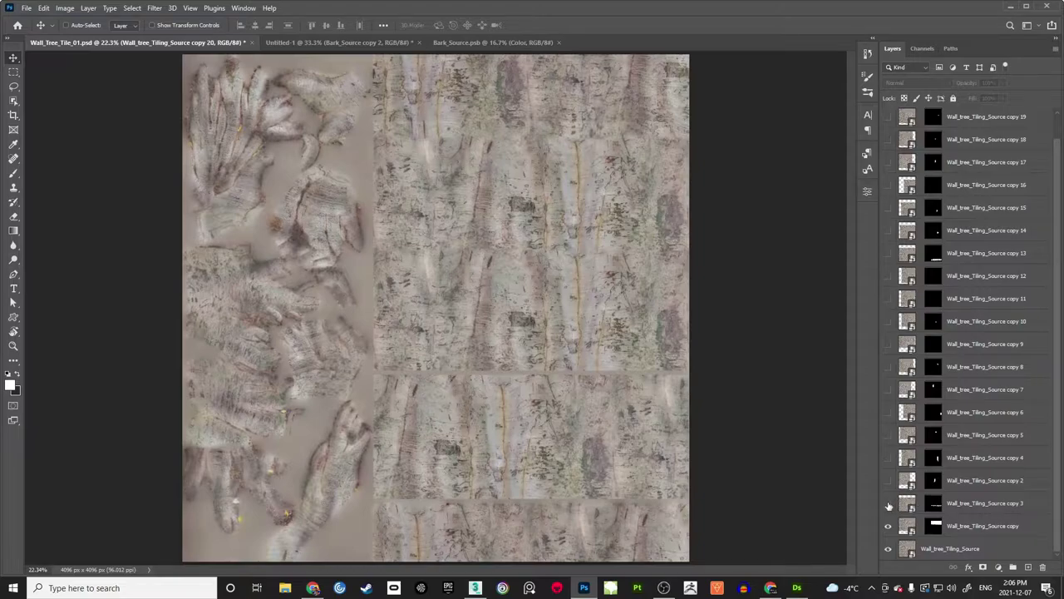
# Step: Show the Wall_tree_Tiling_Source copy 3 and copy 2 layers, comparing the bark with copy 2 on and off
pyautogui.click(888, 504)
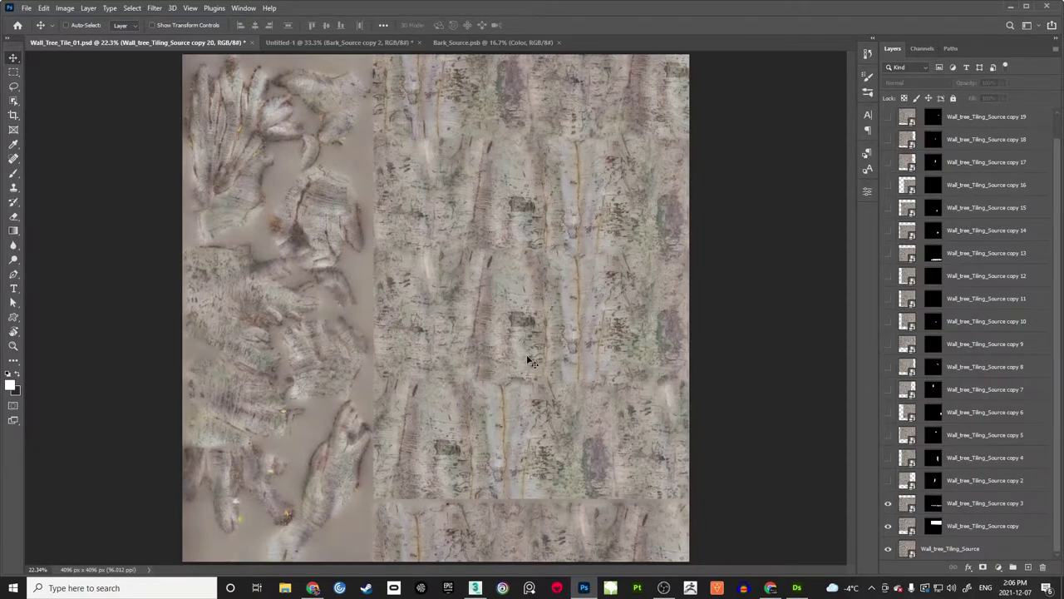
pyautogui.click(888, 482)
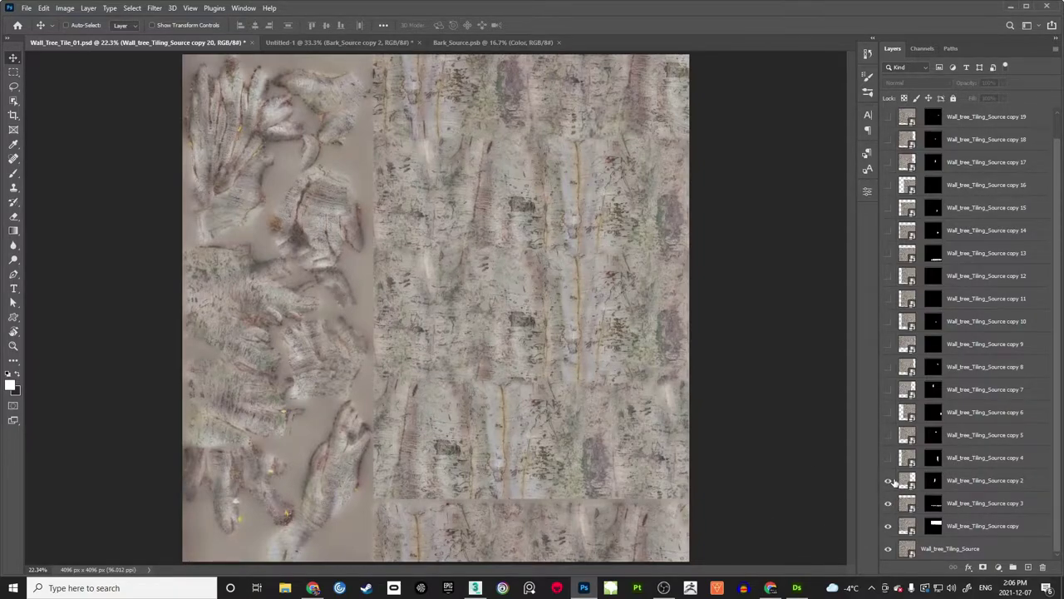
pyautogui.click(888, 481)
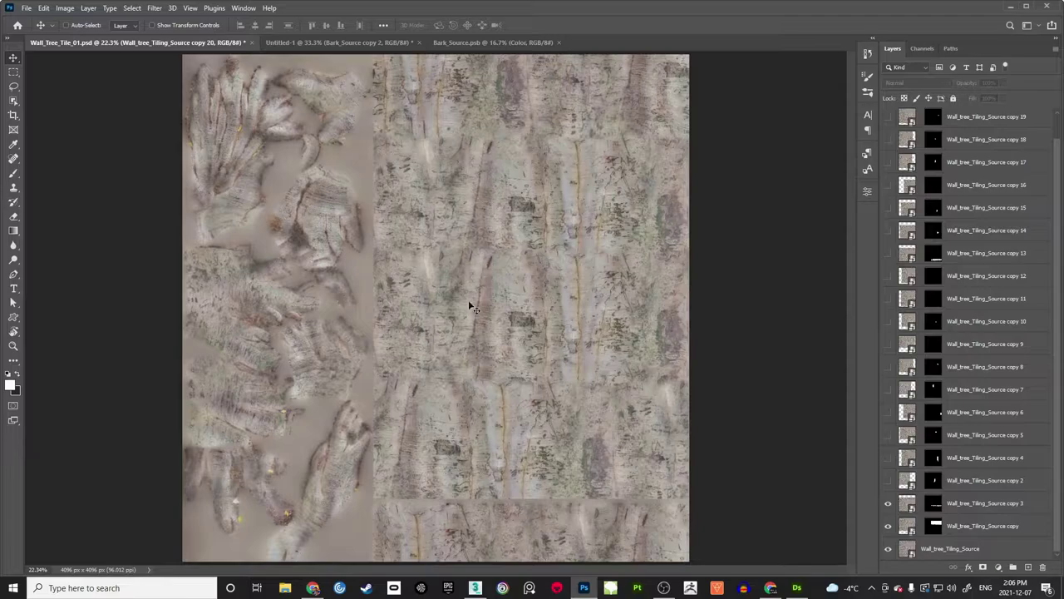
pyautogui.click(889, 482)
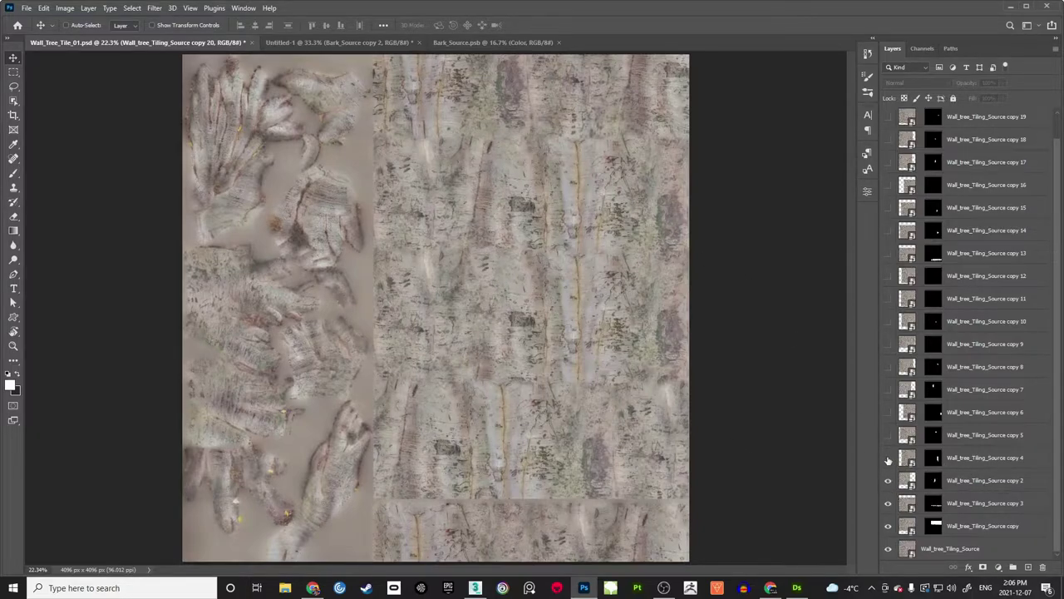
# Step: Show the masked layers Wall_tree_Tiling_Source copy 4 through copy 9
pyautogui.click(888, 458)
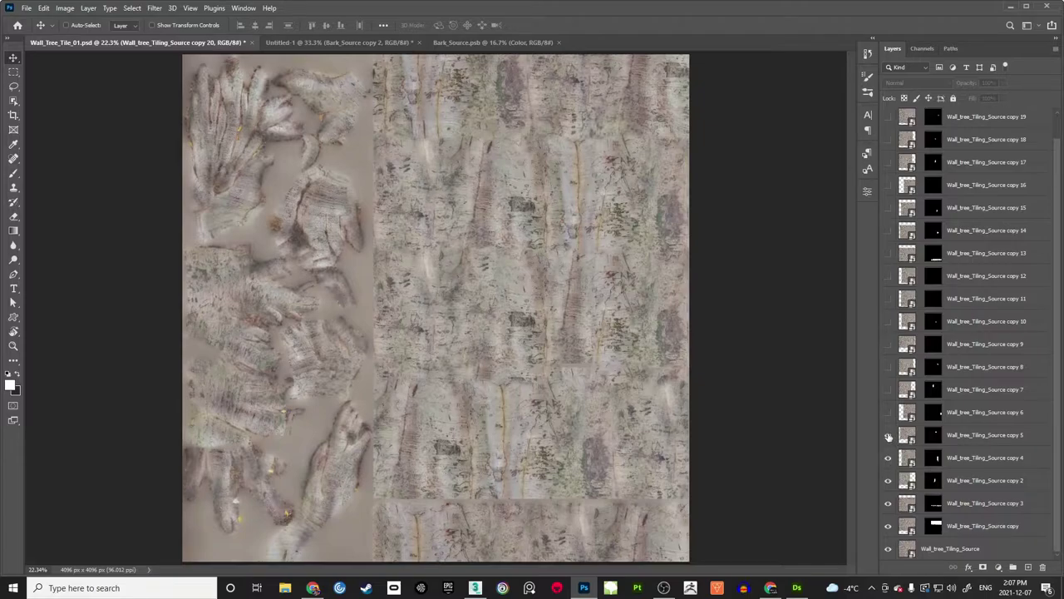
pyautogui.click(889, 437)
pyautogui.click(888, 413)
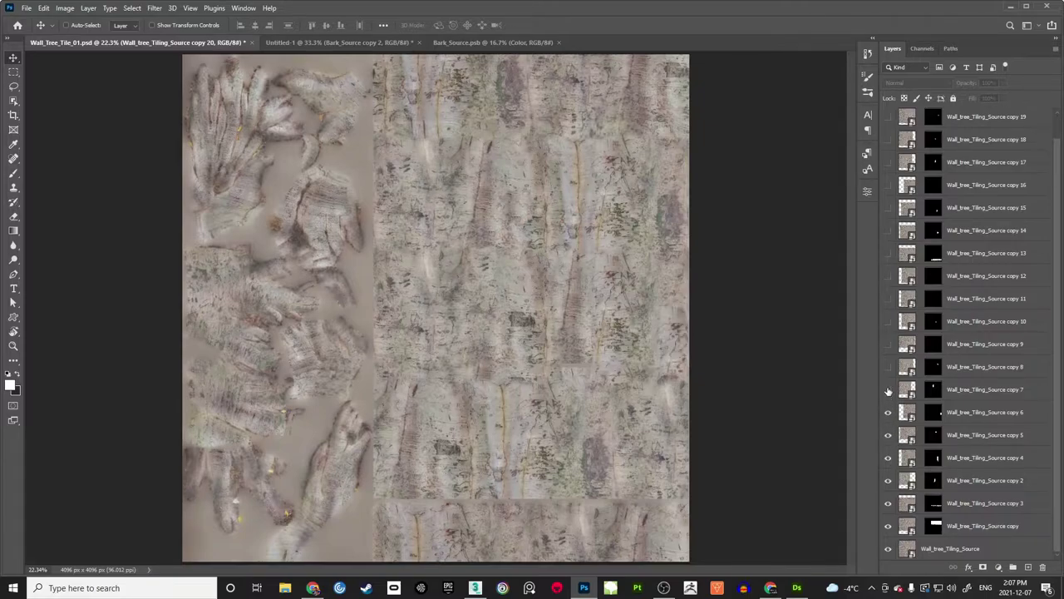
pyautogui.click(889, 390)
pyautogui.click(888, 367)
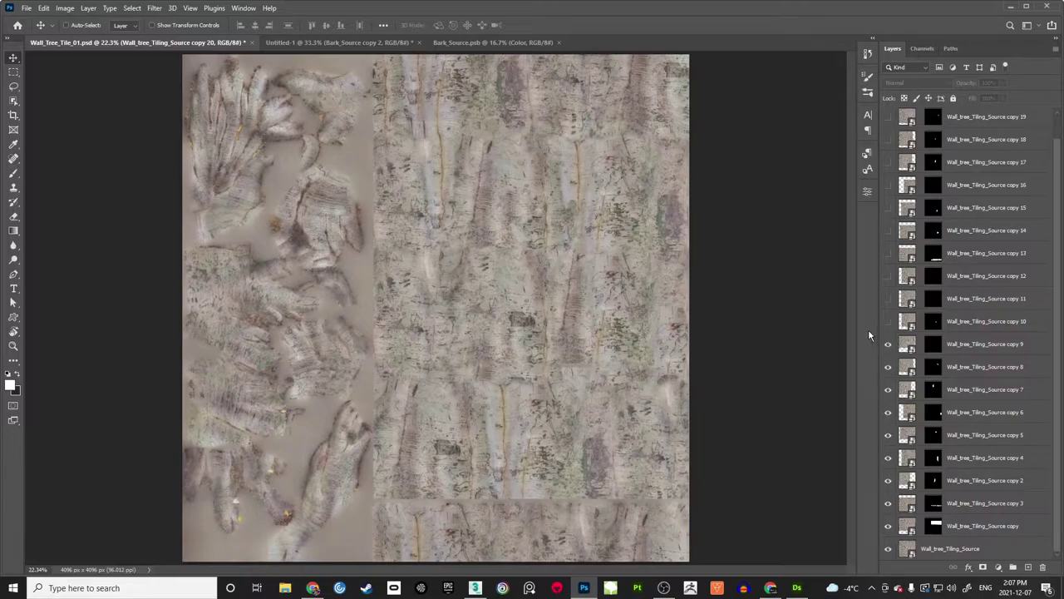
# Step: Show the Wall_tree_Tiling_Source copy 10 through copy 13 layers, comparing the lower seam with copy 13 on and off
pyautogui.click(888, 321)
pyautogui.click(888, 253)
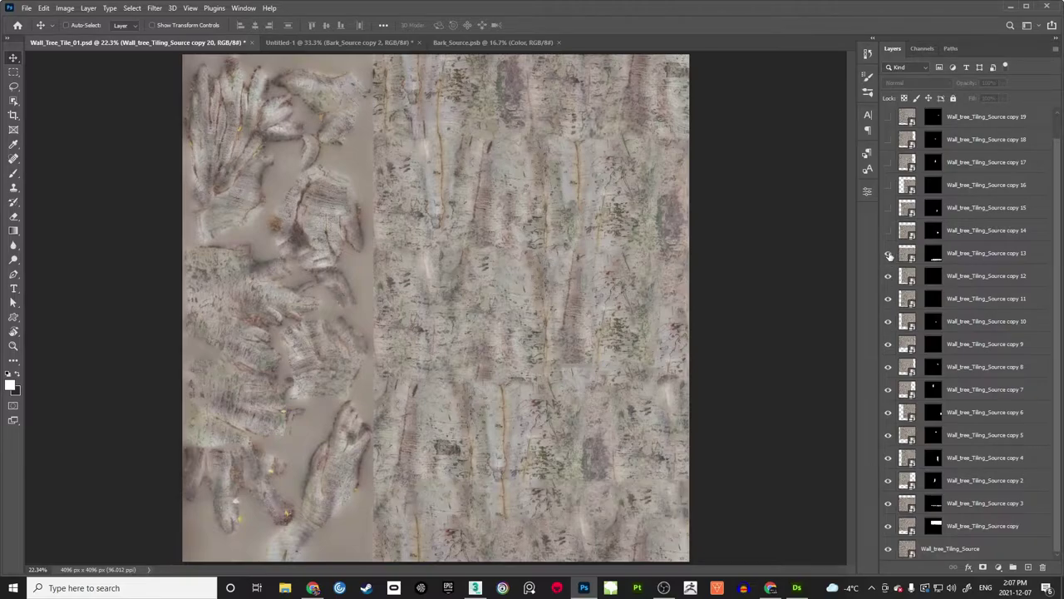
pyautogui.click(888, 254)
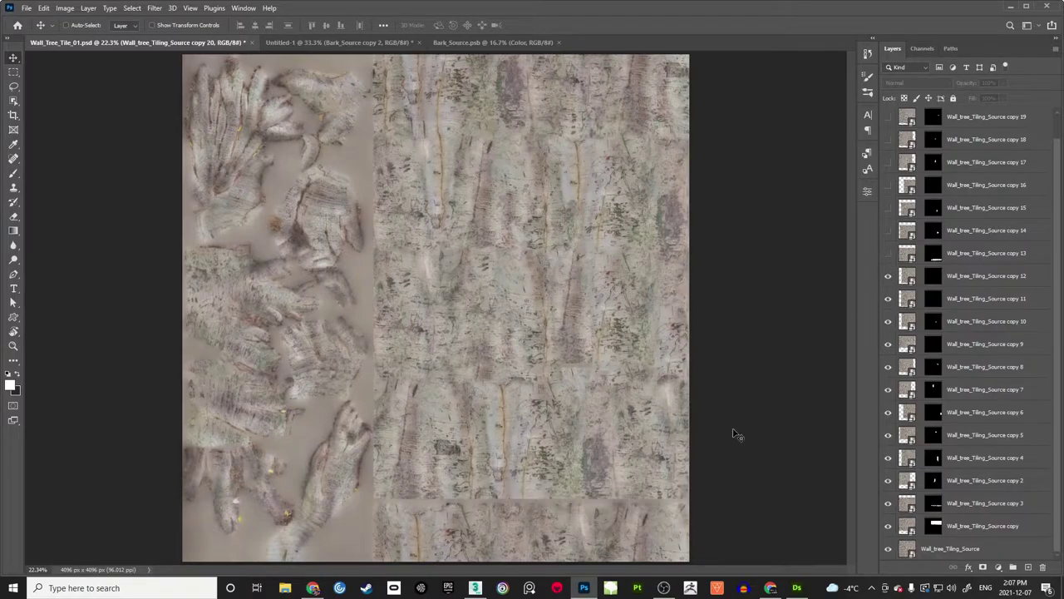
pyautogui.click(888, 253)
# Step: Show the remaining masked patch layers from Wall_tree_Tiling_Source copy 14 through copy 19
pyautogui.click(888, 231)
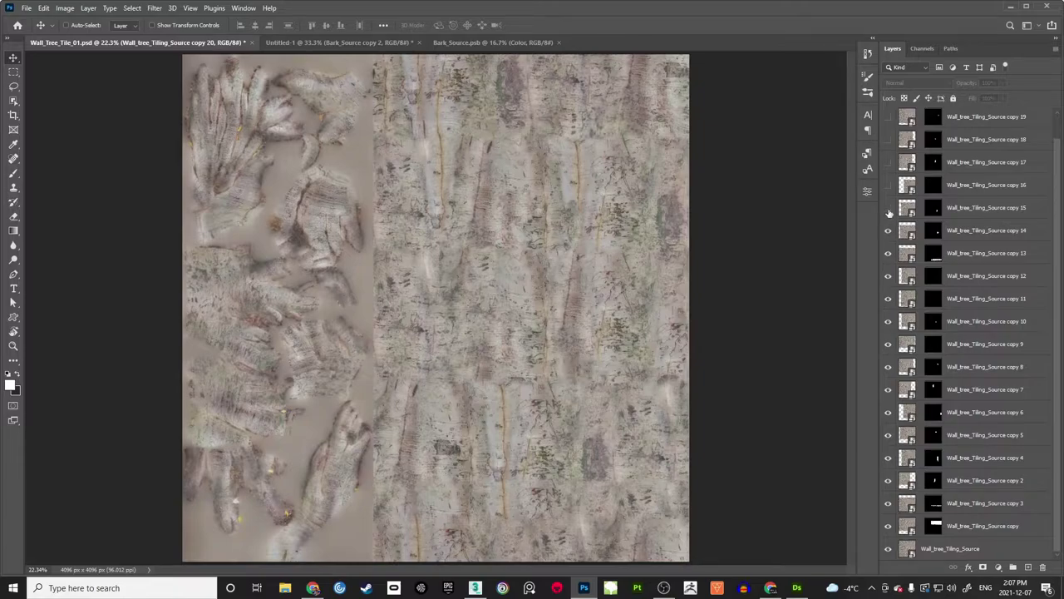
pyautogui.click(888, 208)
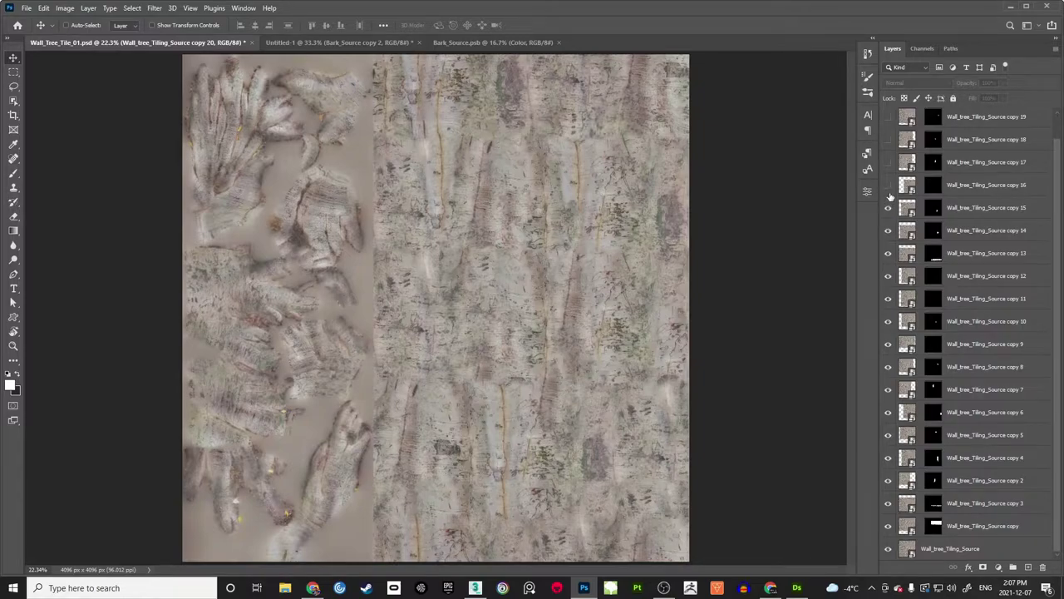
pyautogui.click(888, 163)
pyautogui.click(888, 139)
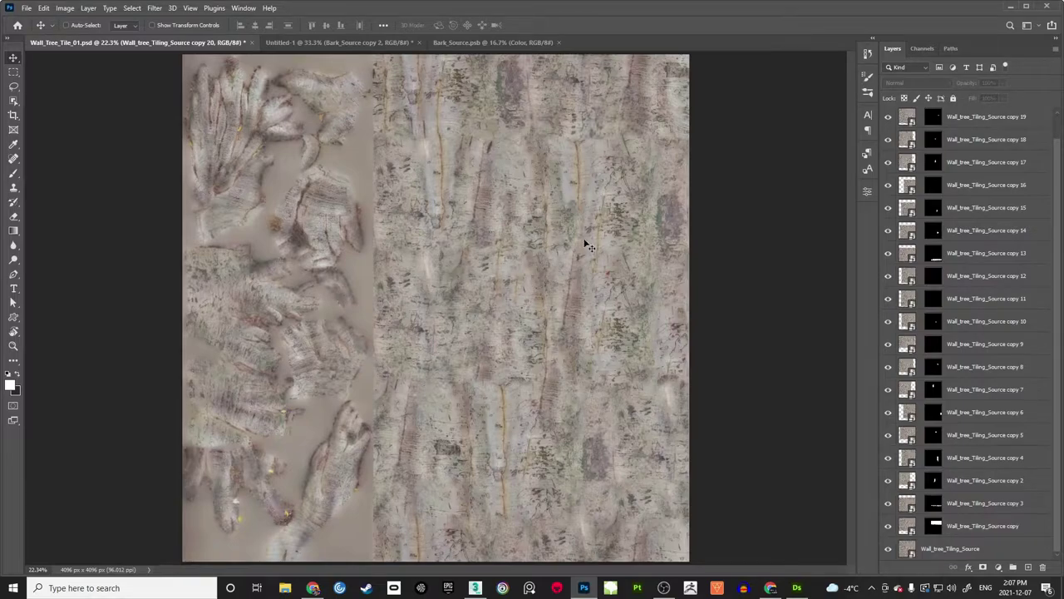
# Step: Close the Untitled-1 document without saving and close Bark_Source.psb
pyautogui.click(419, 41)
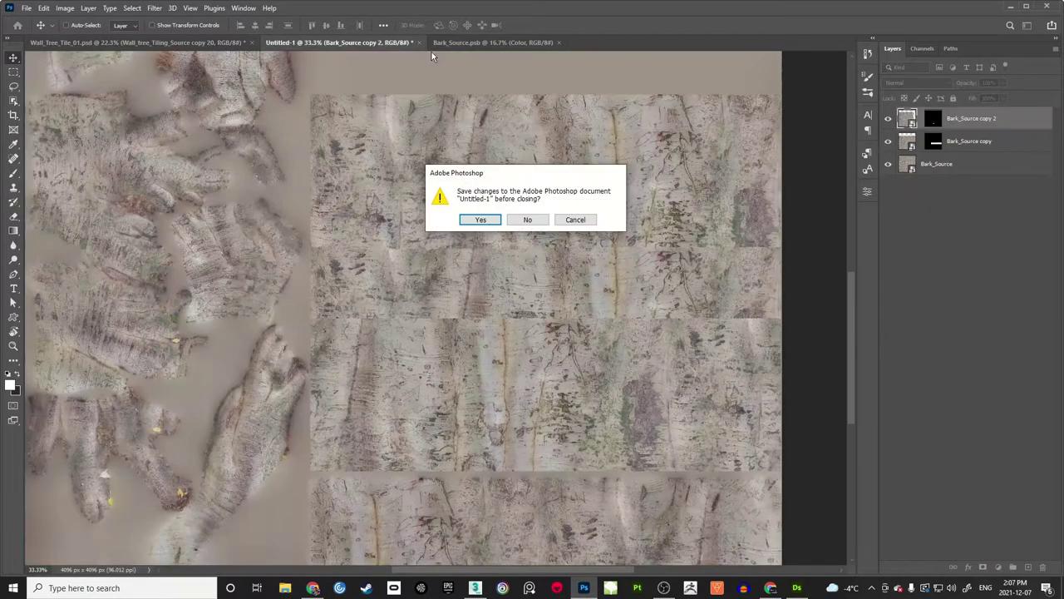
pyautogui.click(527, 219)
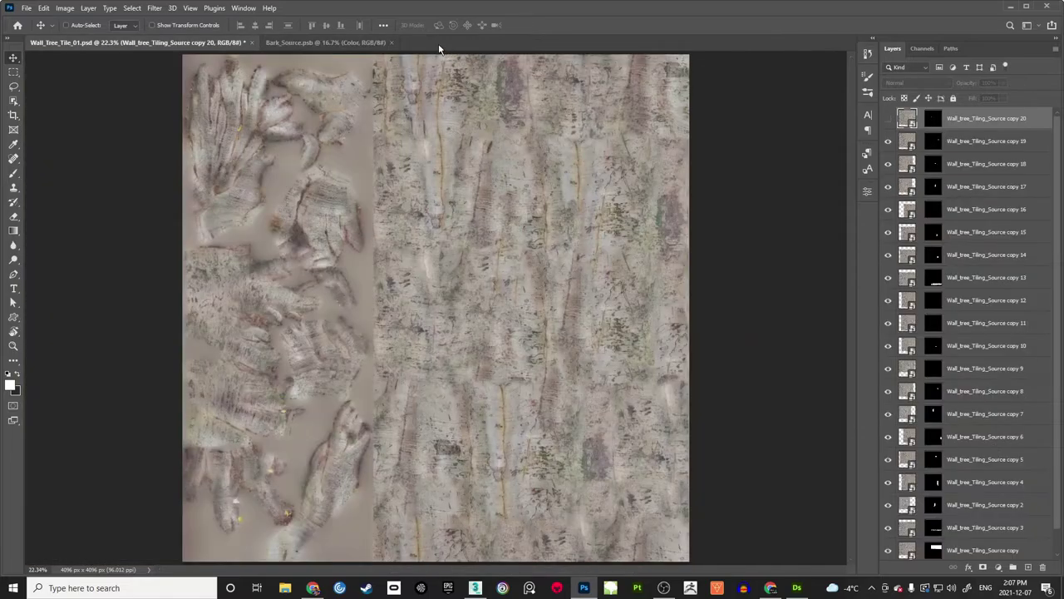
pyautogui.click(388, 42)
pyautogui.click(392, 42)
# Step: Show Wall_tree_Tiling_Source copy 20, open its smart object contents, and go back to the tile document for comparison
pyautogui.click(887, 120)
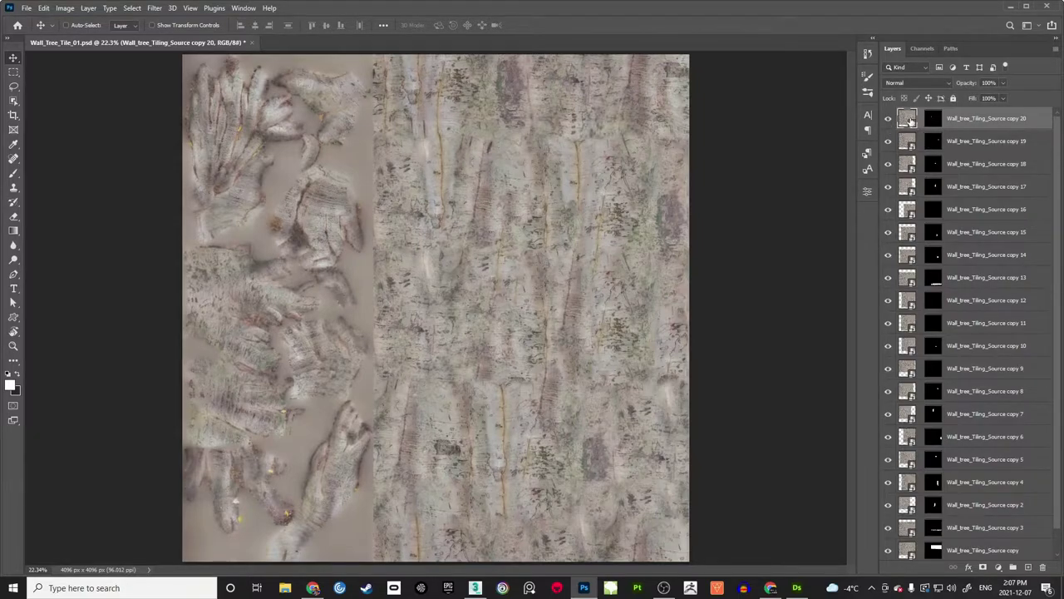
pyautogui.doubleClick(910, 121)
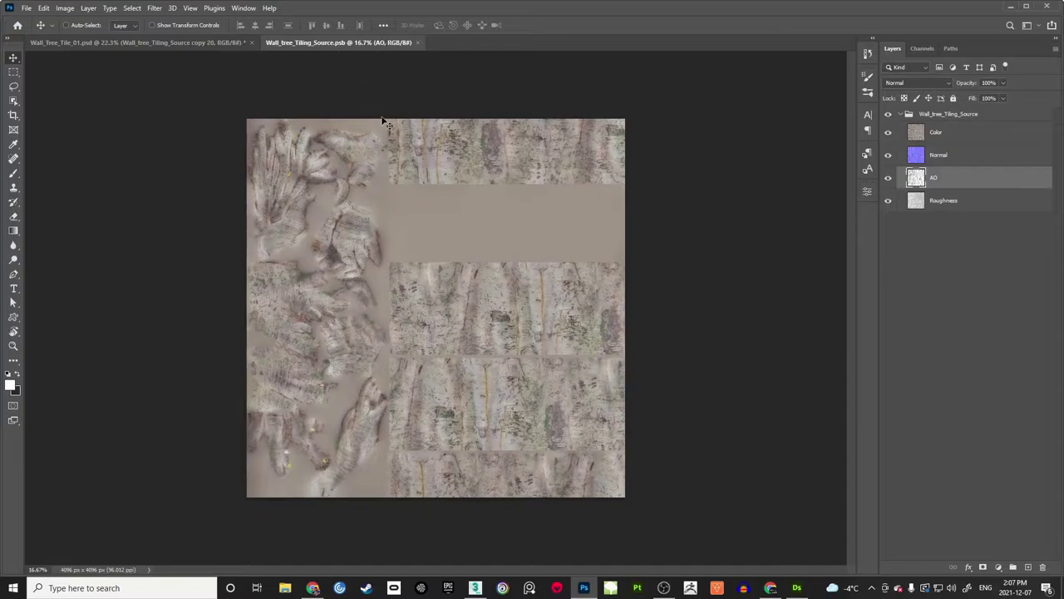
pyautogui.click(200, 42)
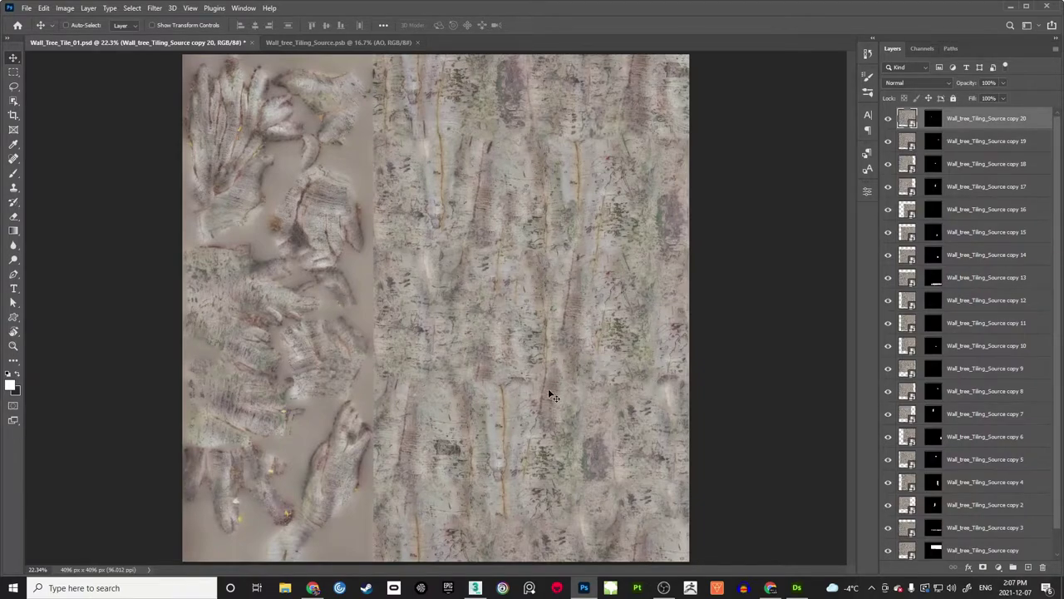
# Step: Hide the Color layer in Wall_tree_Tiling_Source.psb to expose the Normal map, and save the smart object contents
pyautogui.click(346, 42)
pyautogui.click(889, 134)
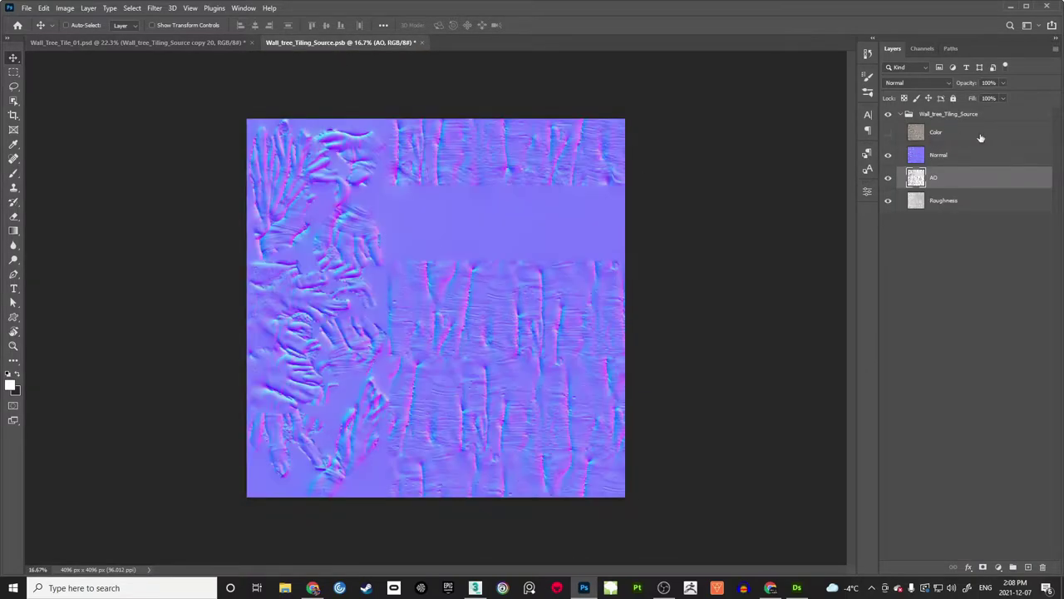
pyautogui.hotkey('ctrl', 's')
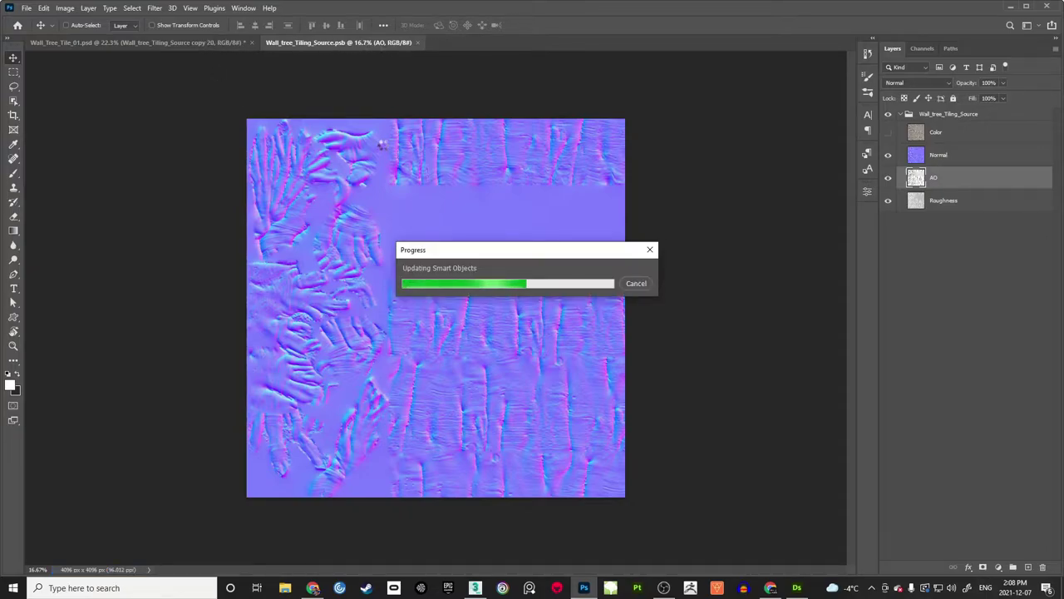
# Step: Examine the tiled Normal map in Wall_Tree_Tile_01.psd up close, checking how the masked bark patches blend
pyautogui.click(200, 44)
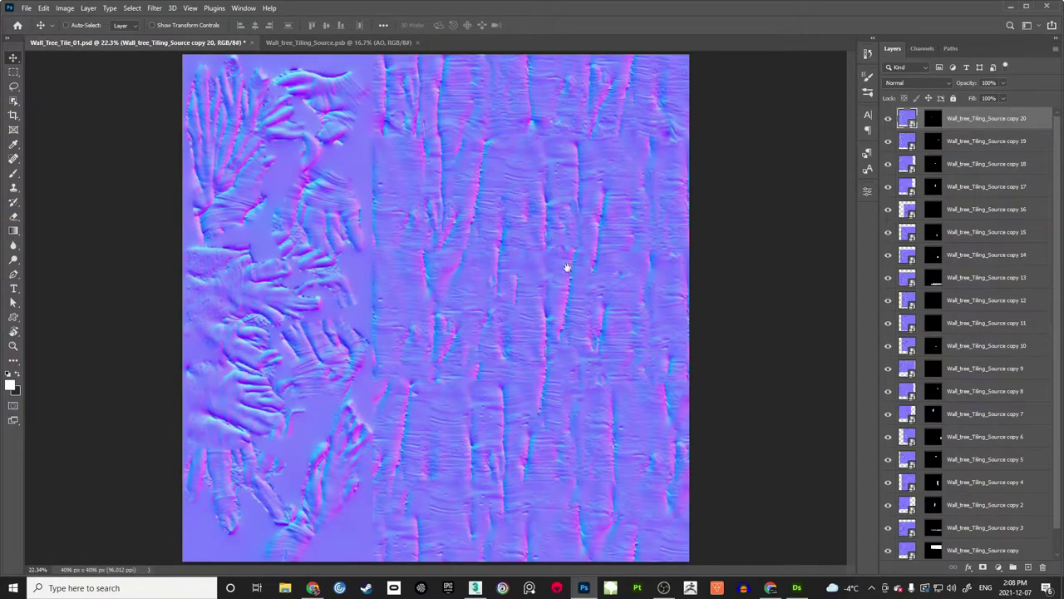
pyautogui.press('z')
pyautogui.click(519, 281)
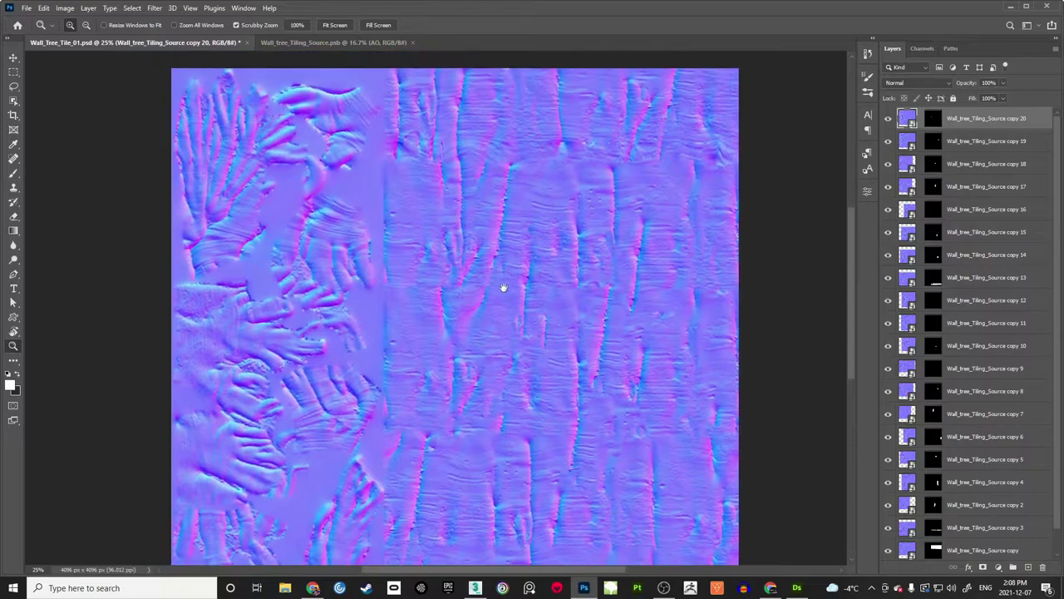
pyautogui.click(548, 307)
pyautogui.moveTo(558, 350); pyautogui.dragTo(518, 281)
pyautogui.click(548, 314)
pyautogui.click(548, 314)
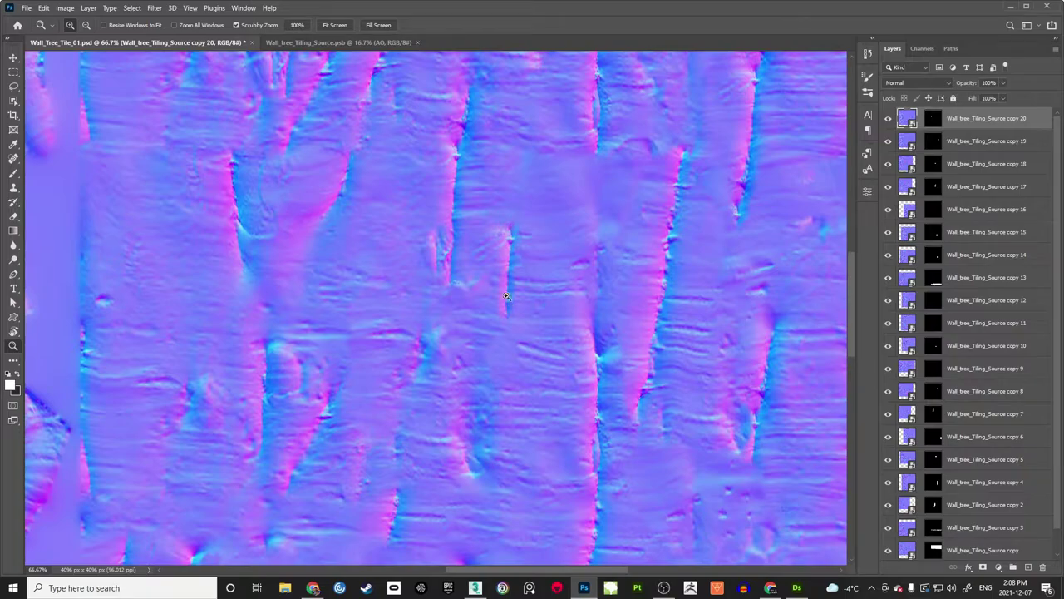
pyautogui.moveTo(505, 260); pyautogui.dragTo(542, 277)
pyautogui.keyDown('alt'); pyautogui.click(542, 278); pyautogui.keyUp('alt')
pyautogui.keyDown('alt'); pyautogui.click(542, 280); pyautogui.keyUp('alt')
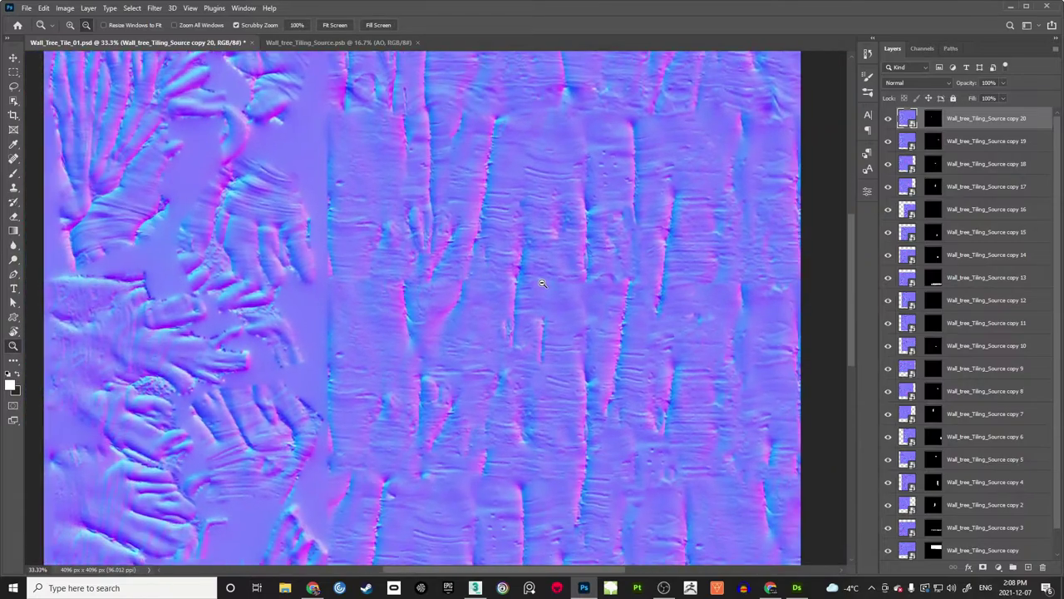
pyautogui.keyDown('alt'); pyautogui.click(542, 283); pyautogui.keyUp('alt')
pyautogui.keyDown('alt'); pyautogui.click(542, 283); pyautogui.keyUp('alt')
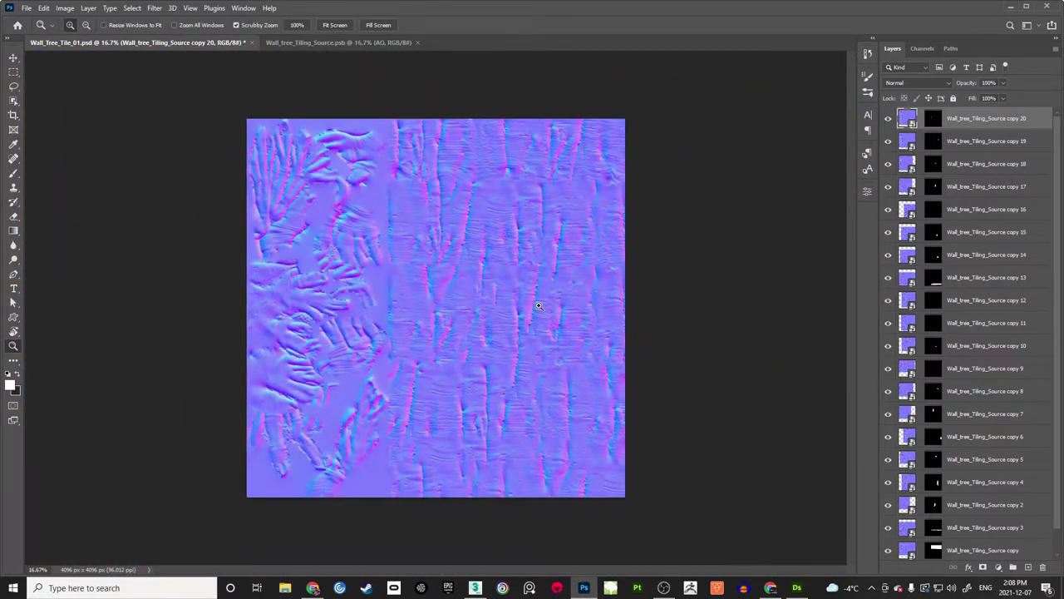
pyautogui.click(538, 305)
pyautogui.press('v')
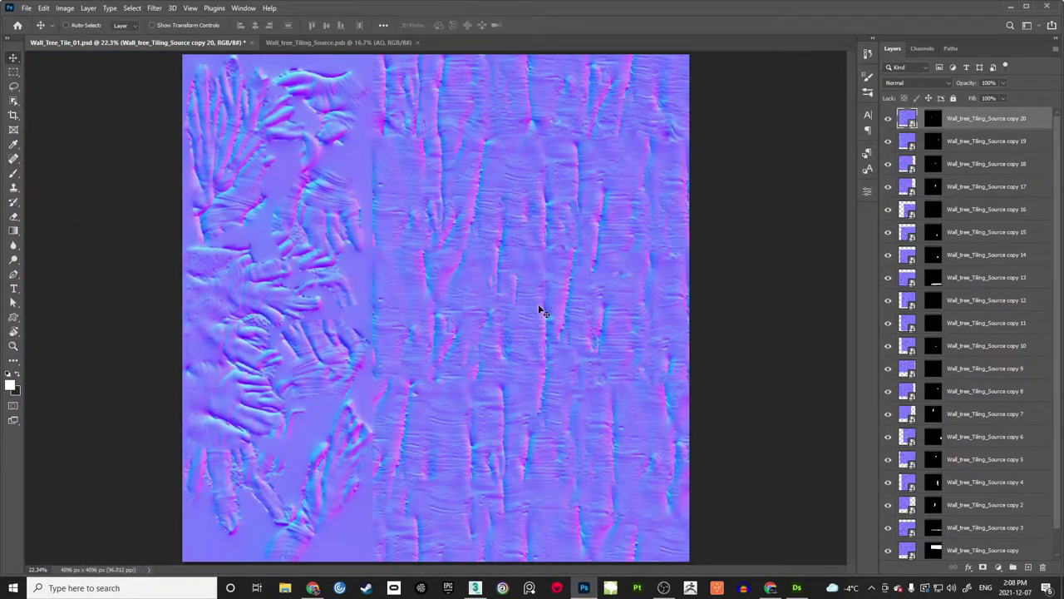
# Step: Hide the Normal layer in Wall_tree_Tiling_Source.psb to expose the AO map, and save the smart object contents
pyautogui.click(338, 42)
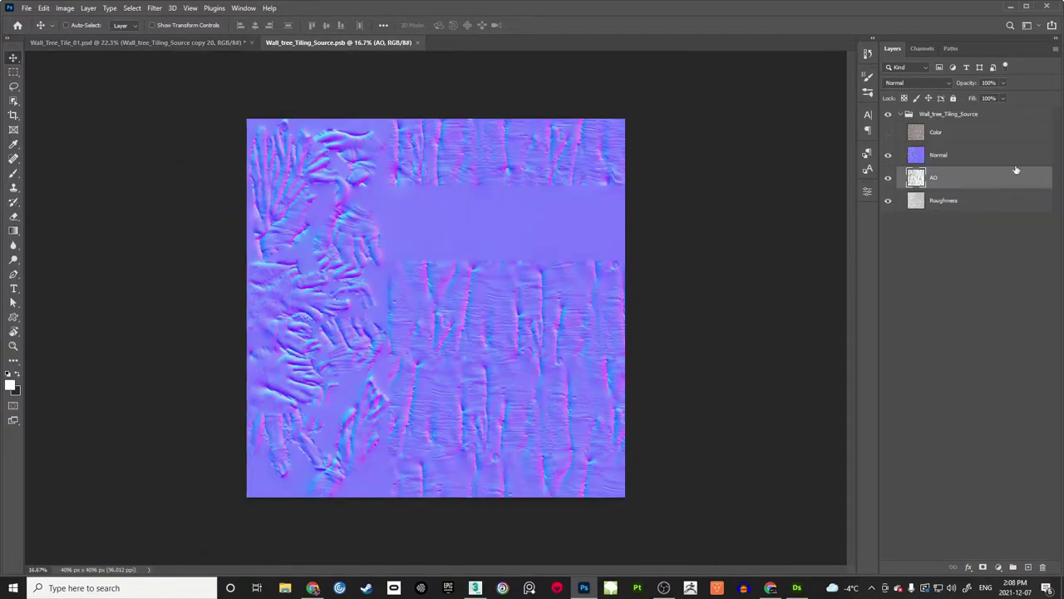
pyautogui.click(888, 156)
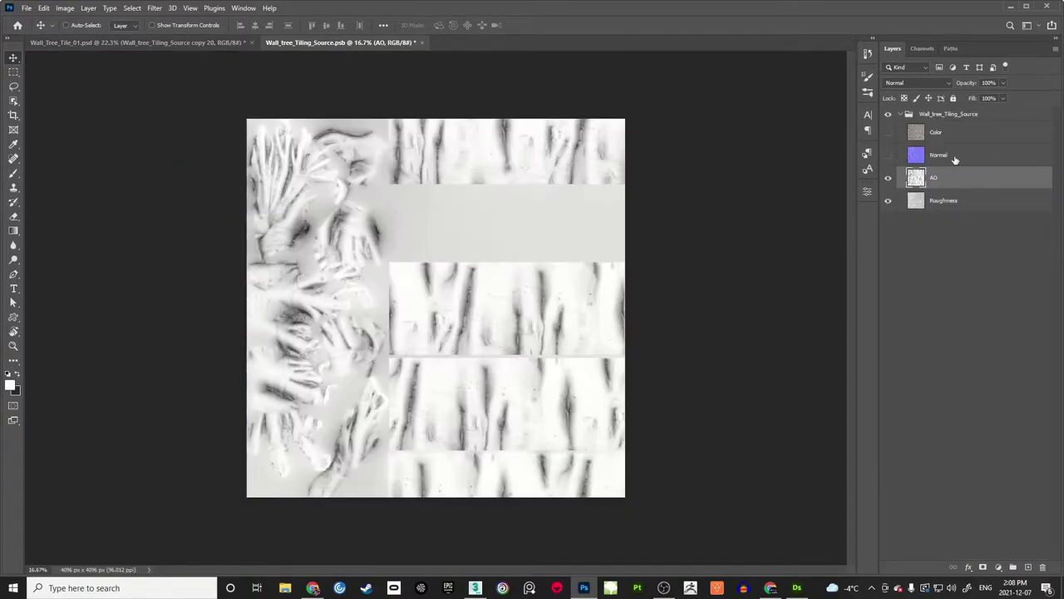
pyautogui.hotkey('ctrl', 's')
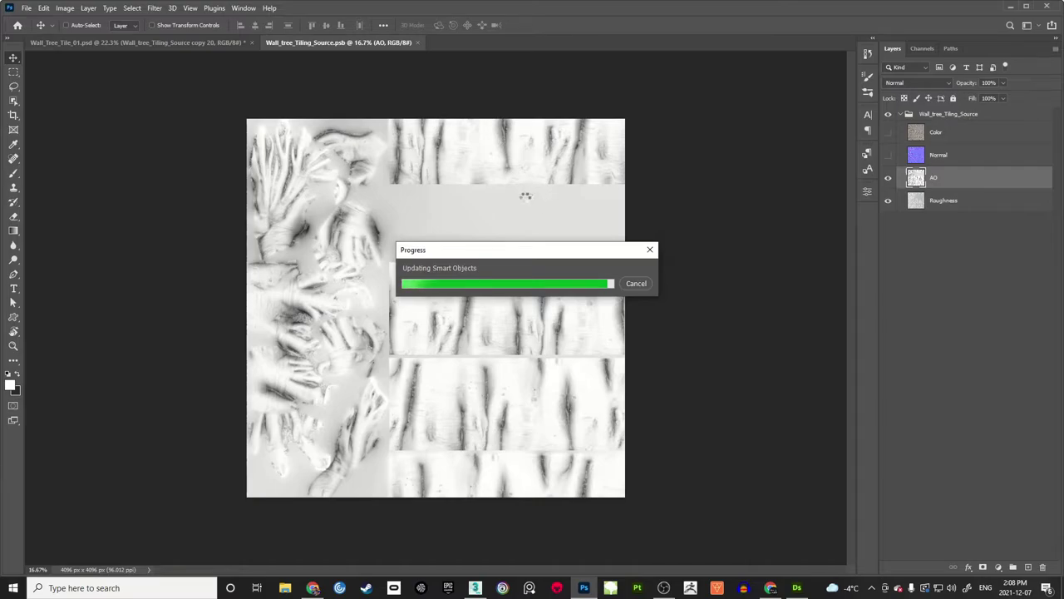
# Step: Examine the tiled AO map in Wall_Tree_Tile_01.psd up close, checking the patch edges and seams across the bark
pyautogui.click(197, 44)
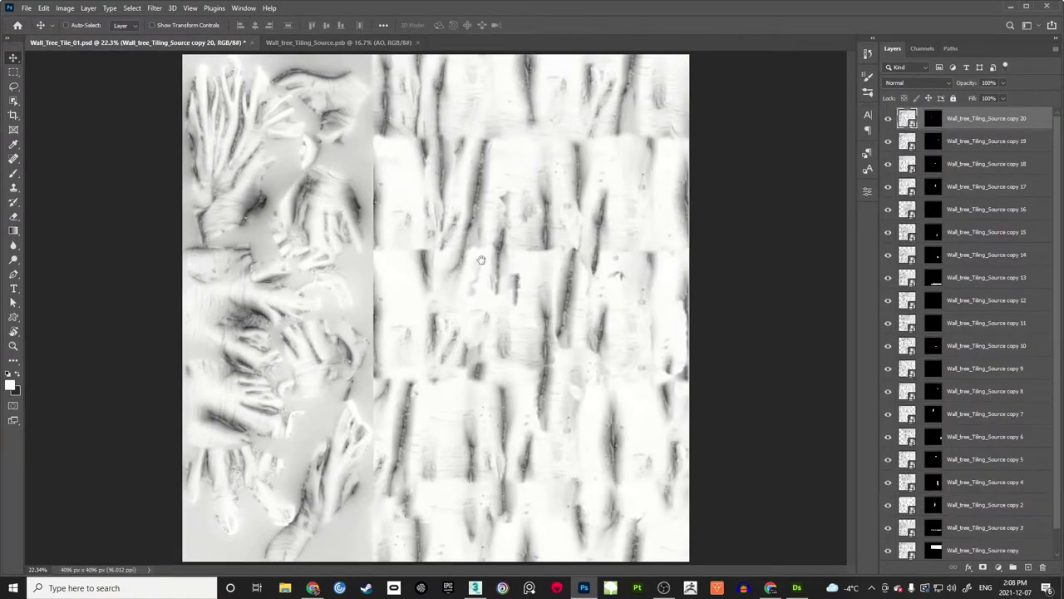
pyautogui.press('z')
pyautogui.click(484, 317)
pyautogui.moveTo(477, 224); pyautogui.dragTo(475, 330)
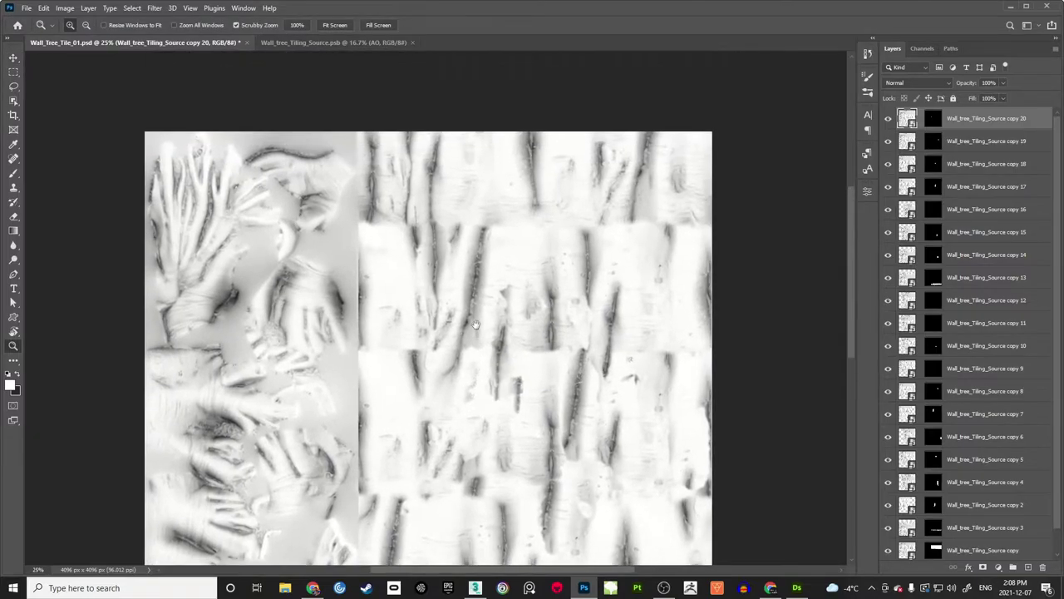
pyautogui.click(484, 301)
pyautogui.click(486, 257)
pyautogui.moveTo(491, 216); pyautogui.dragTo(495, 311)
pyautogui.click(495, 267)
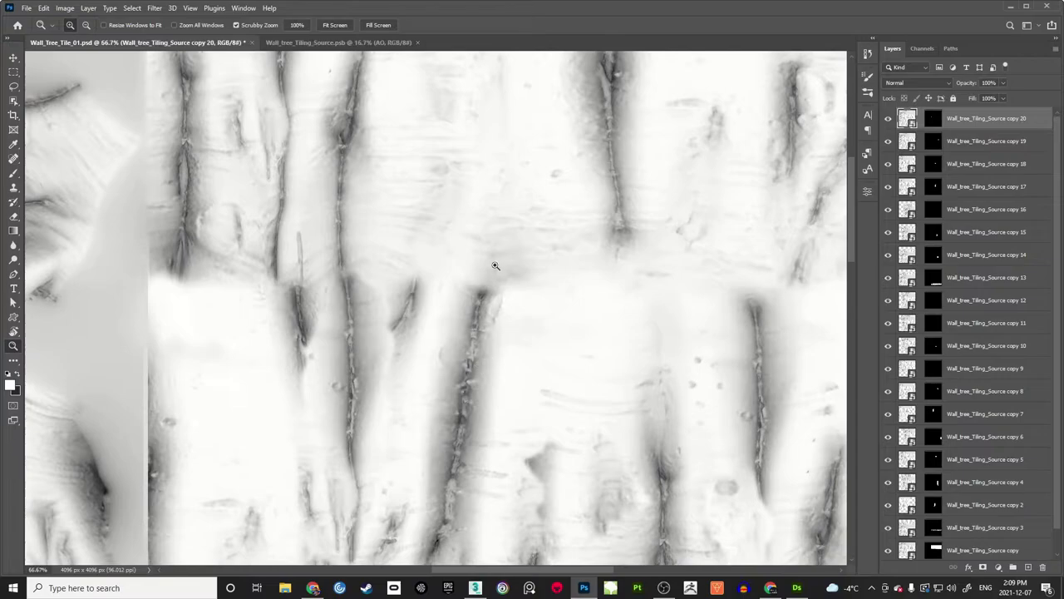
pyautogui.moveTo(525, 418); pyautogui.dragTo(509, 152)
pyautogui.moveTo(437, 428); pyautogui.dragTo(565, 189)
pyautogui.moveTo(464, 239); pyautogui.dragTo(574, 191)
pyautogui.moveTo(361, 365); pyautogui.dragTo(522, 321)
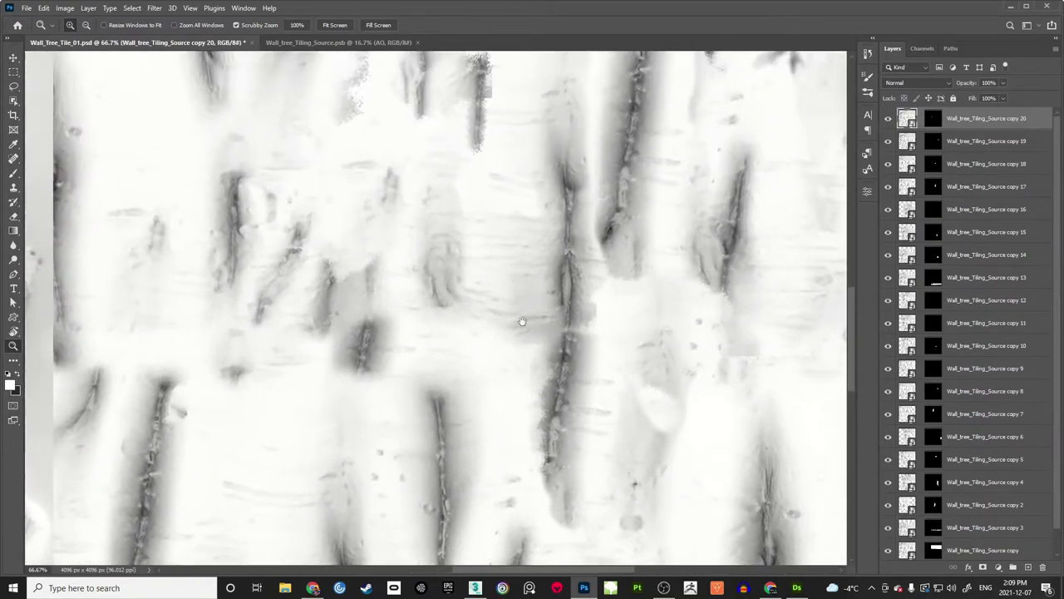
pyautogui.moveTo(692, 169); pyautogui.dragTo(626, 454)
pyautogui.moveTo(521, 369); pyautogui.dragTo(559, 359)
pyautogui.moveTo(483, 348); pyautogui.dragTo(430, 345)
pyautogui.moveTo(370, 319); pyautogui.dragTo(594, 239)
pyautogui.moveTo(439, 217); pyautogui.dragTo(464, 301)
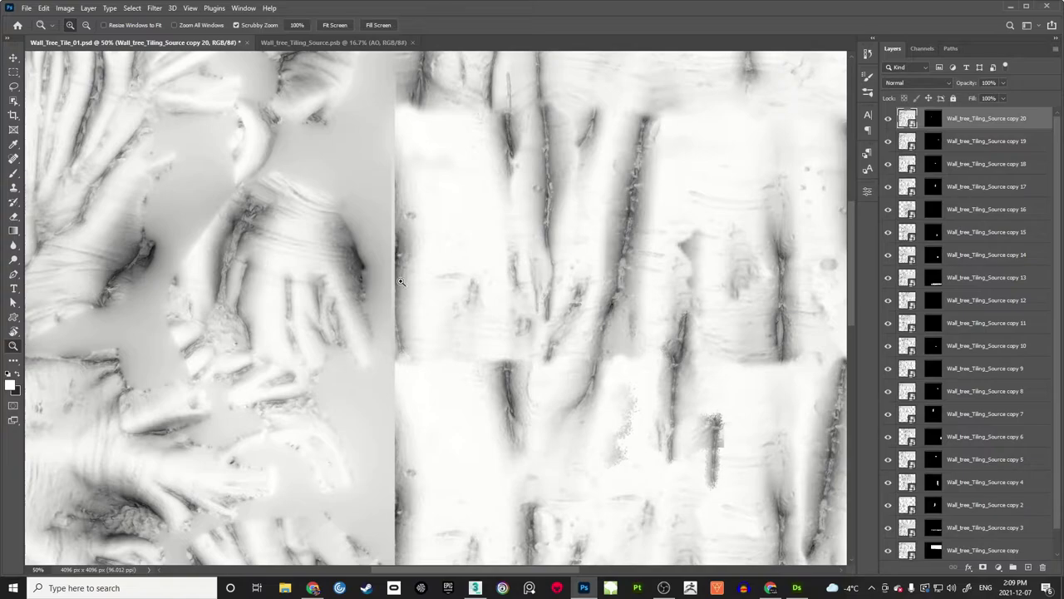
pyautogui.moveTo(445, 227)
pyautogui.mouseDown()
pyautogui.moveTo(431, 466)
pyautogui.moveTo(442, 223)
pyautogui.mouseUp()
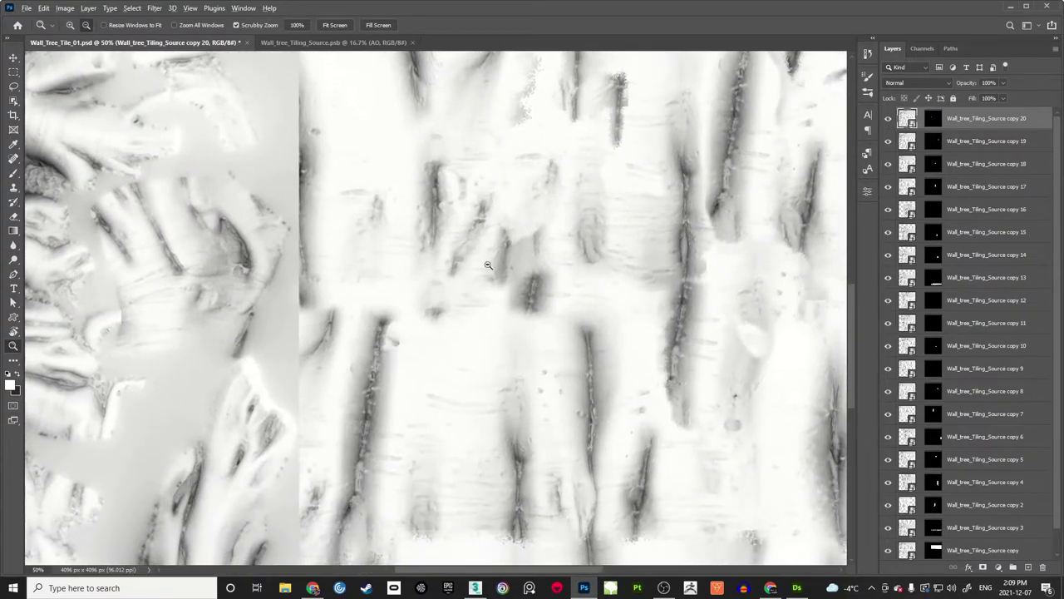
pyautogui.keyDown('alt'); pyautogui.click(488, 264); pyautogui.keyUp('alt')
pyautogui.moveTo(489, 264); pyautogui.dragTo(578, 283)
# Step: Show the Color and Normal layers in Wall_tree_Tiling_Source.psb again, save the contents, and return to the full view of the tile document
pyautogui.click(350, 42)
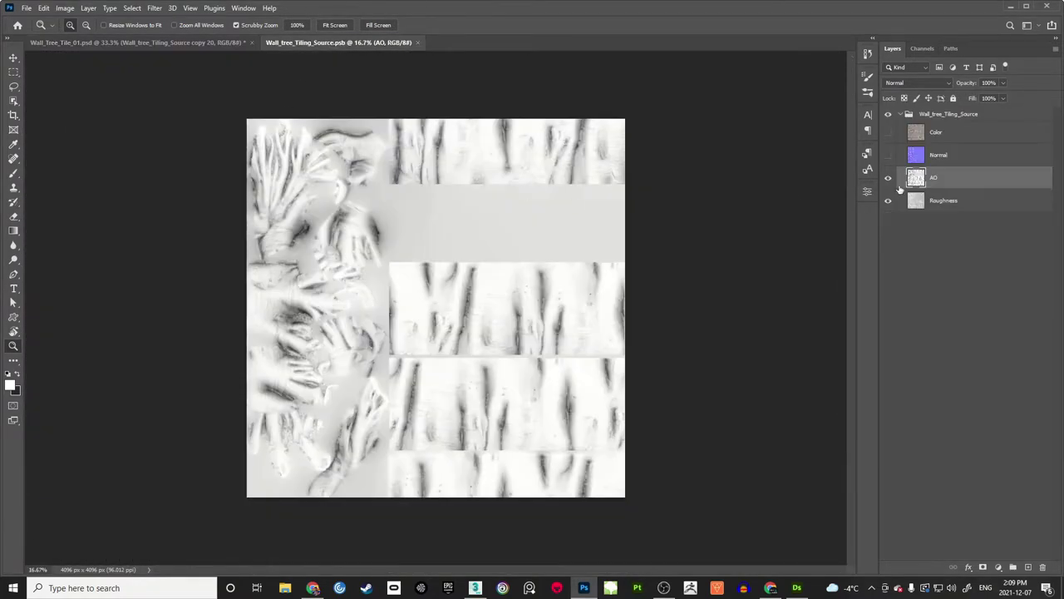
pyautogui.click(888, 133)
pyautogui.hotkey('ctrl', 's')
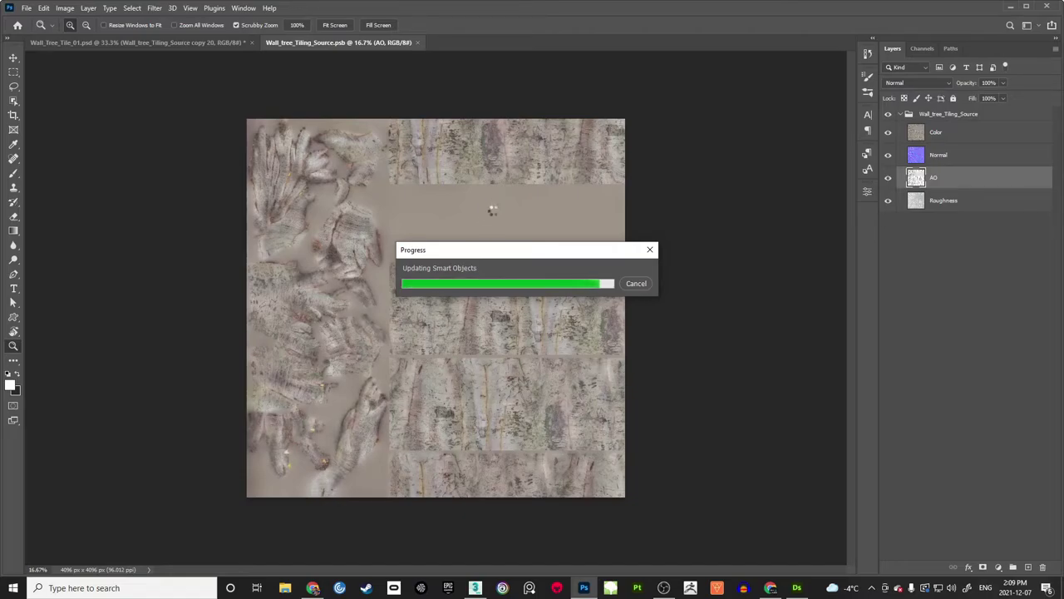
pyautogui.click(200, 42)
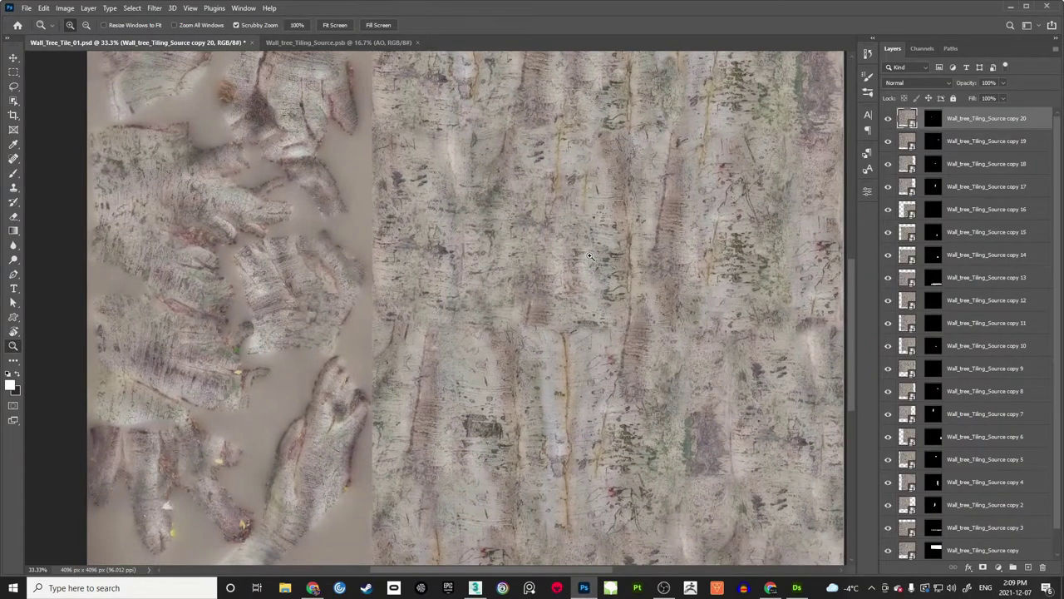
pyautogui.keyDown('alt'); pyautogui.click(589, 255); pyautogui.keyUp('alt')
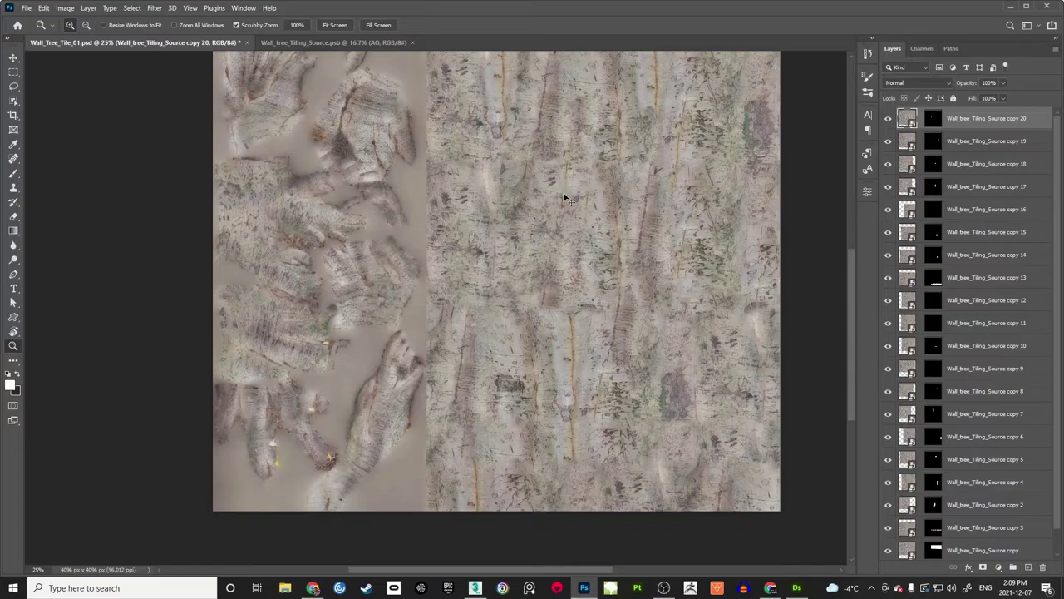
pyautogui.scroll(-1, 566, 200)
pyautogui.press('v')
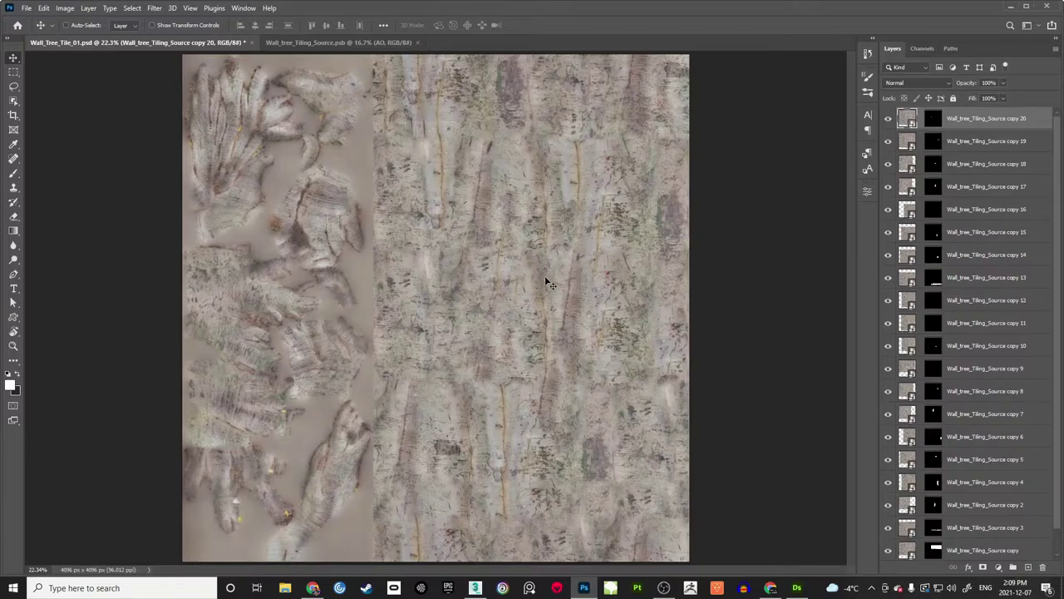
# Step: Start saving the Color tile as a PNG in the Tiling_Fix folder, and cancel the save
pyautogui.hotkey('ctrl', 'shift', 's')
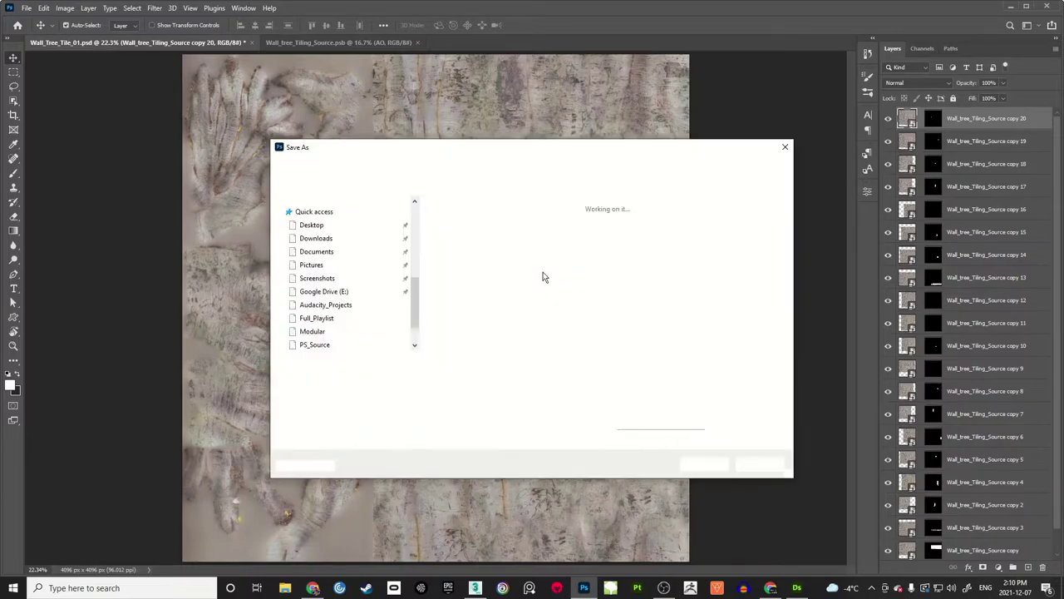
pyautogui.click(461, 331)
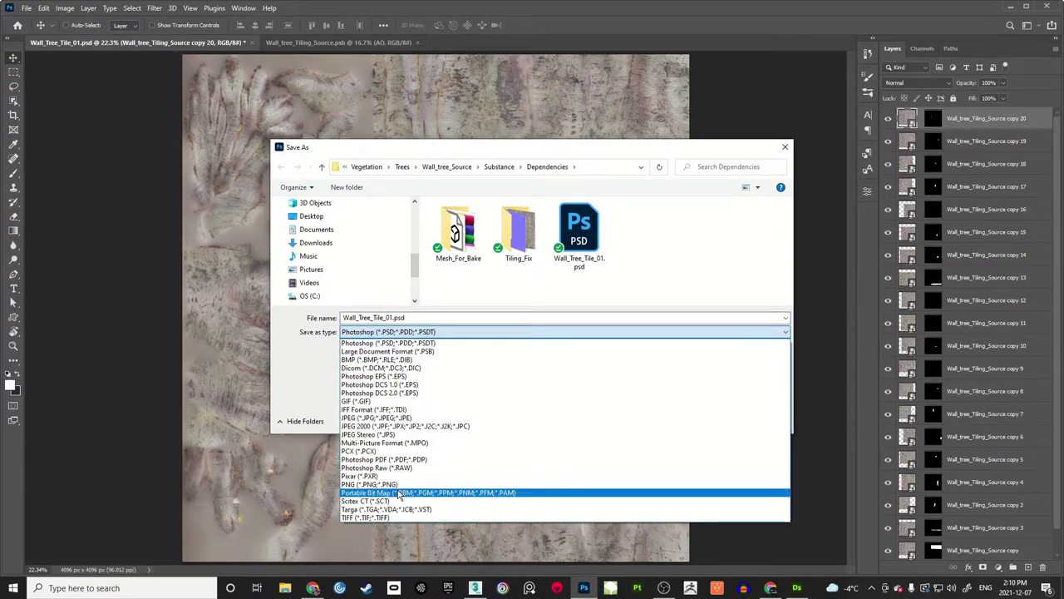
pyautogui.click(401, 485)
pyautogui.moveTo(512, 140); pyautogui.dragTo(511, 72)
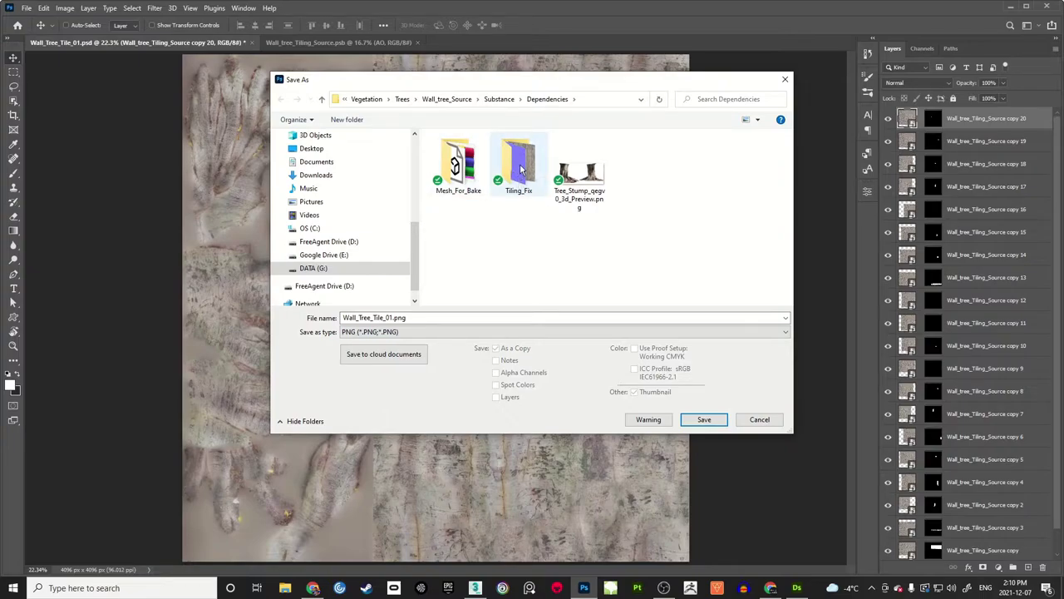
pyautogui.doubleClick(521, 170)
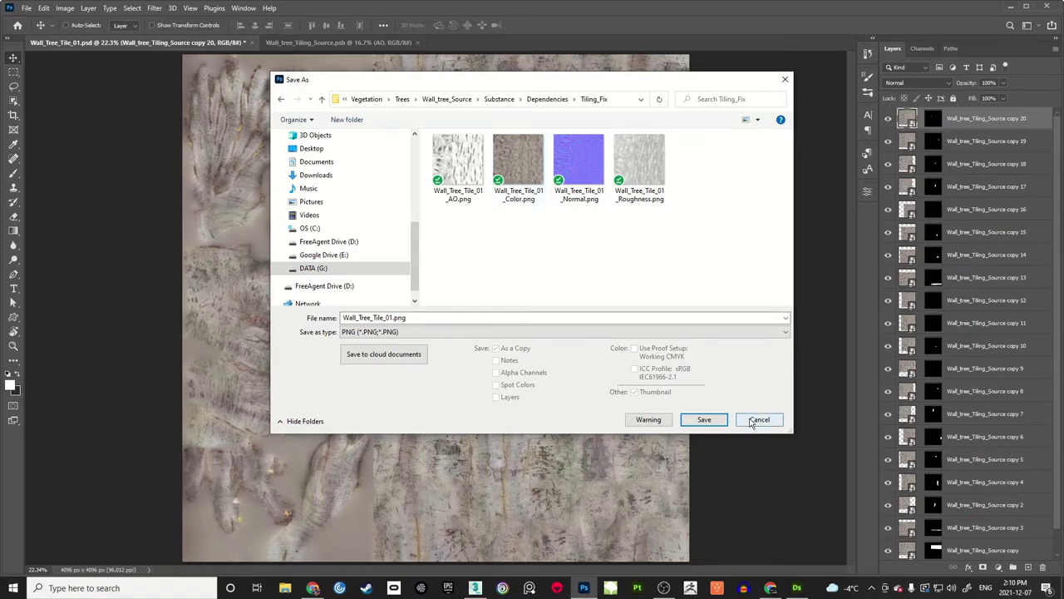
pyautogui.click(759, 424)
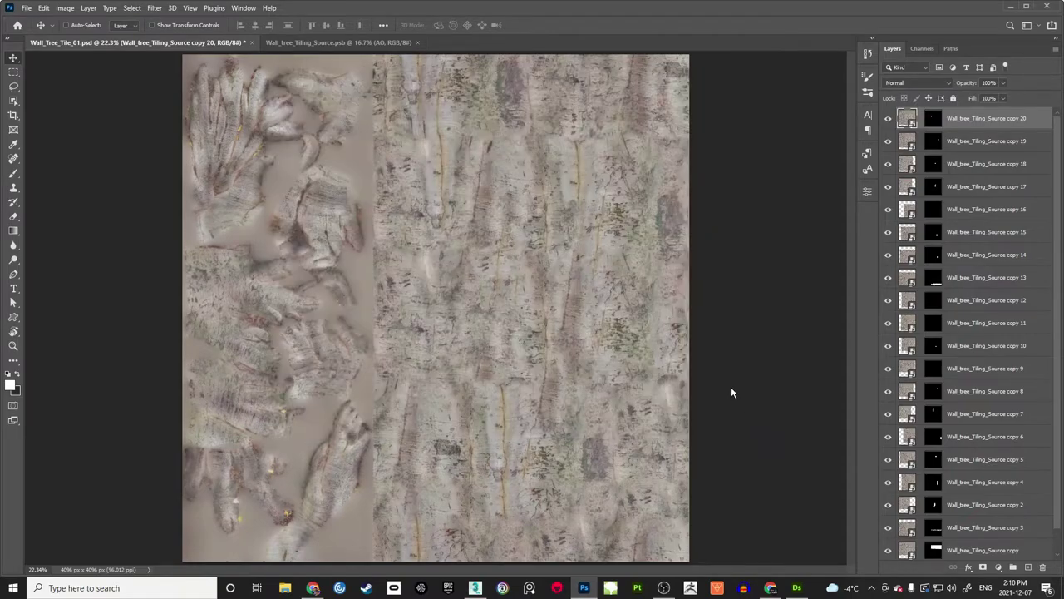
# Step: Hide the Color layer in Wall_tree_Tiling_Source.psb to expose the Normal map, and save the smart object contents
pyautogui.click(316, 43)
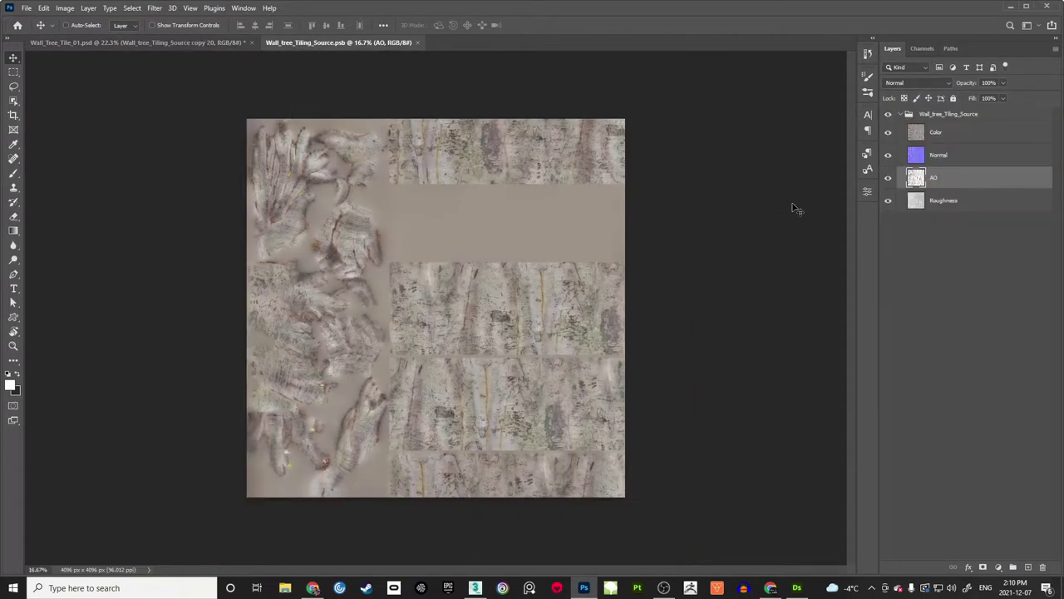
pyautogui.click(888, 133)
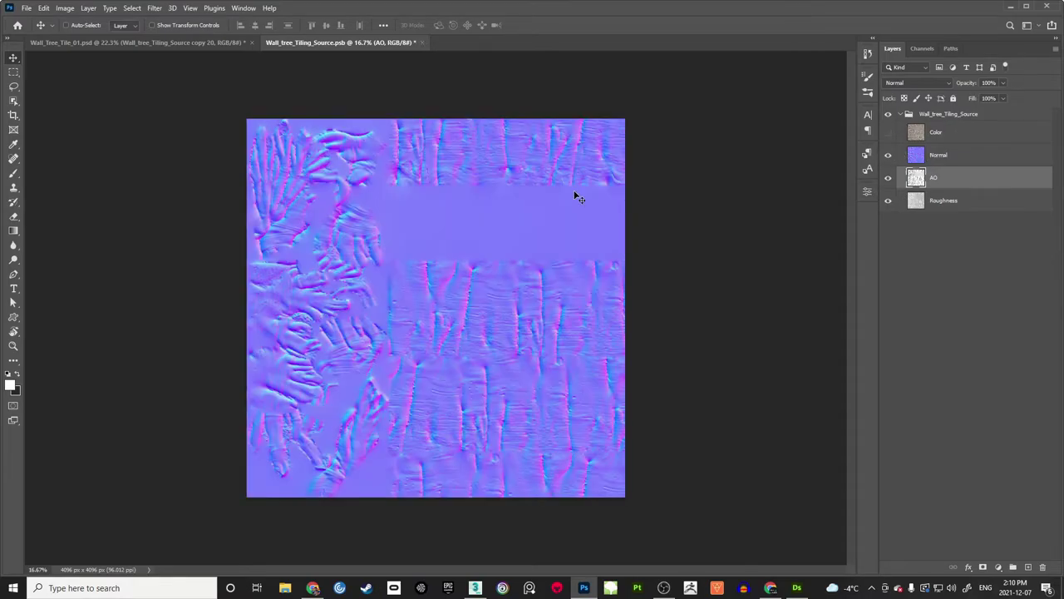
pyautogui.hotkey('ctrl', 's')
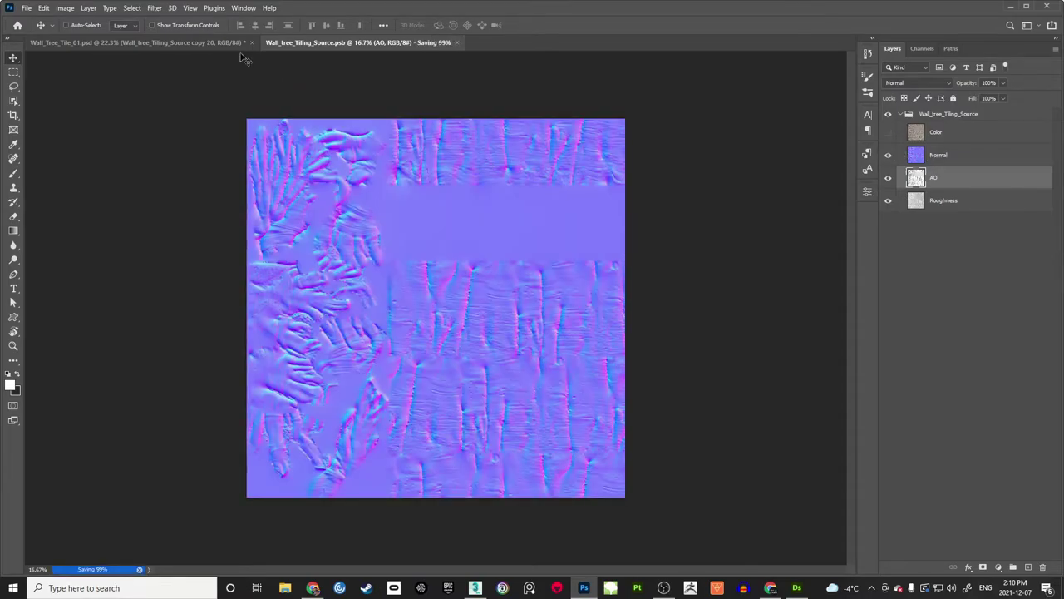
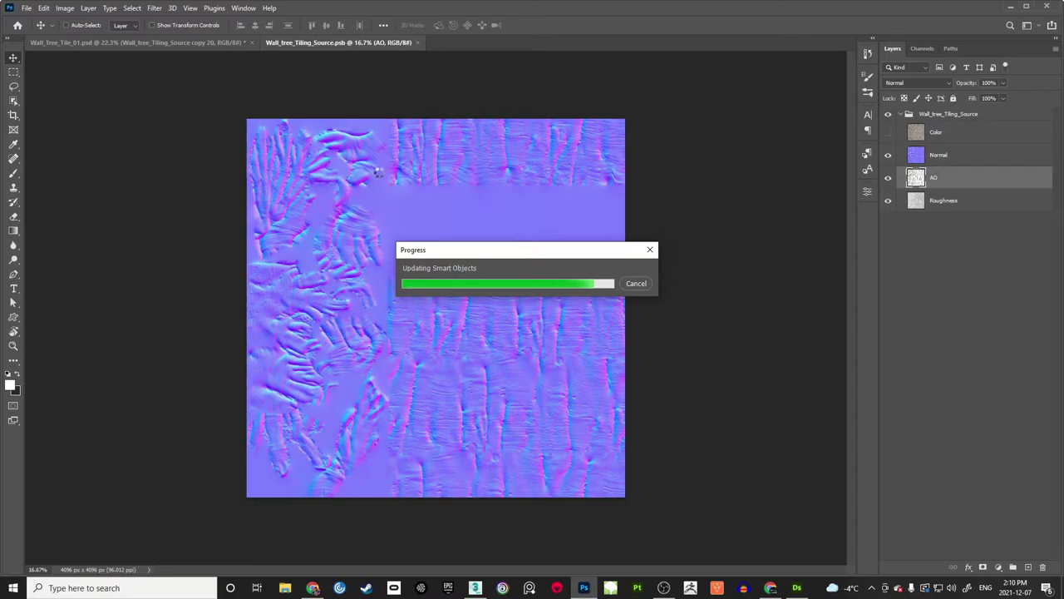
# Step: Start saving the Normal tile from Wall_Tree_Tile_01.psd as a PNG in the Tiling_Fix folder, and cancel the save
pyautogui.click(200, 43)
pyautogui.hotkey('ctrl', 'shift', 's')
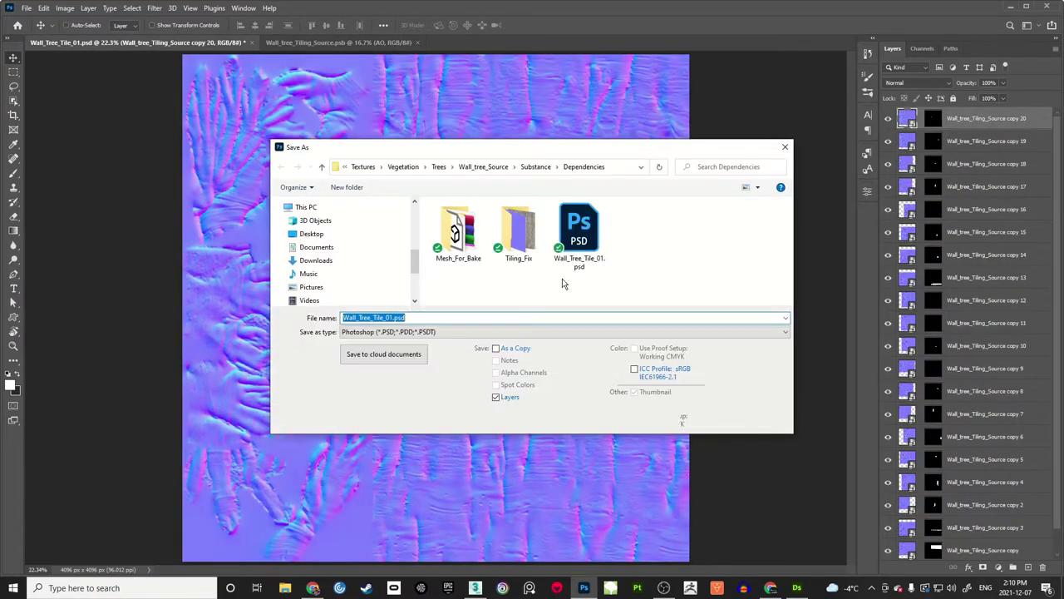
pyautogui.click(480, 333)
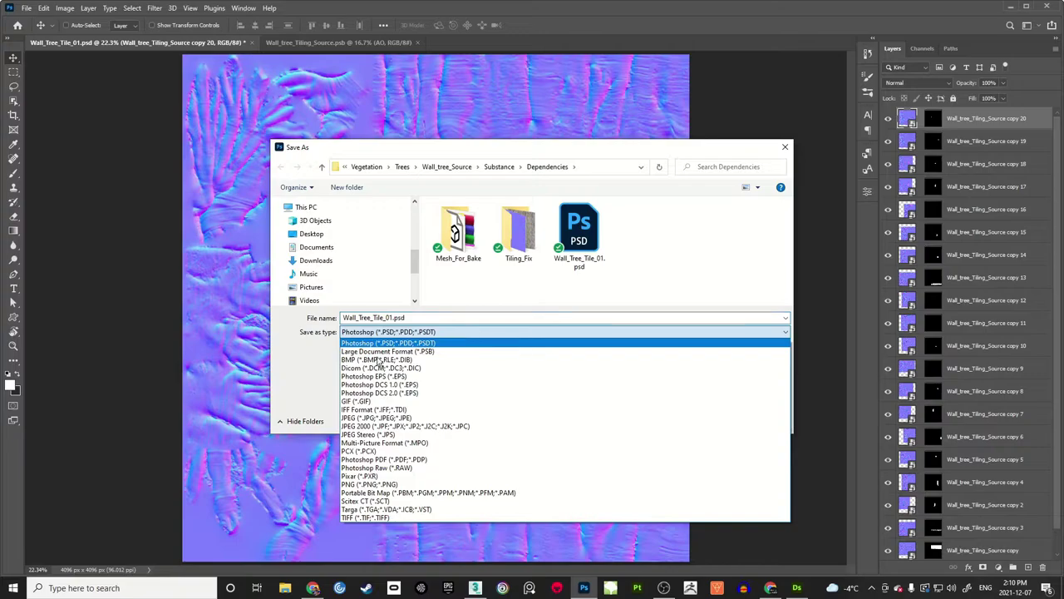
pyautogui.click(359, 484)
pyautogui.doubleClick(524, 234)
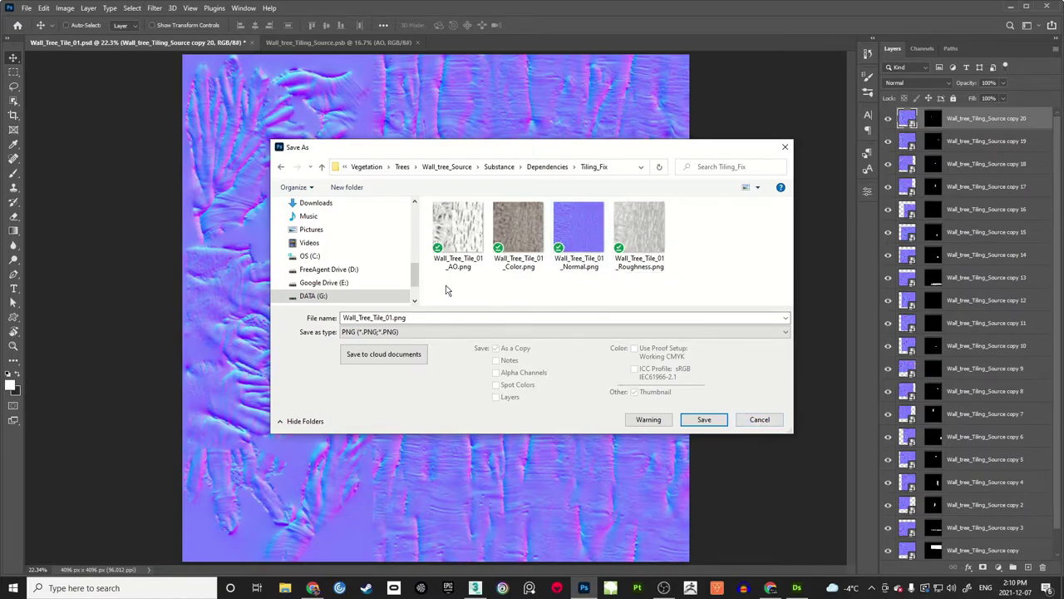
pyautogui.click(758, 421)
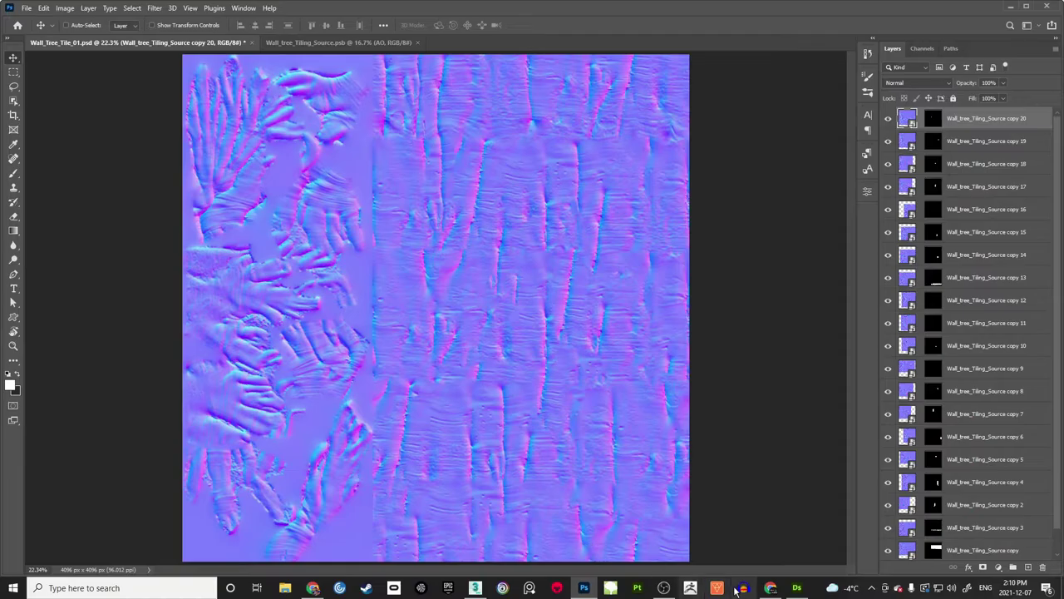
# Step: Switch to Substance 3D Designer and expand the Resources folder of the Wall_Tree_Bark_01.sbs package
pyautogui.click(797, 588)
pyautogui.press('f')
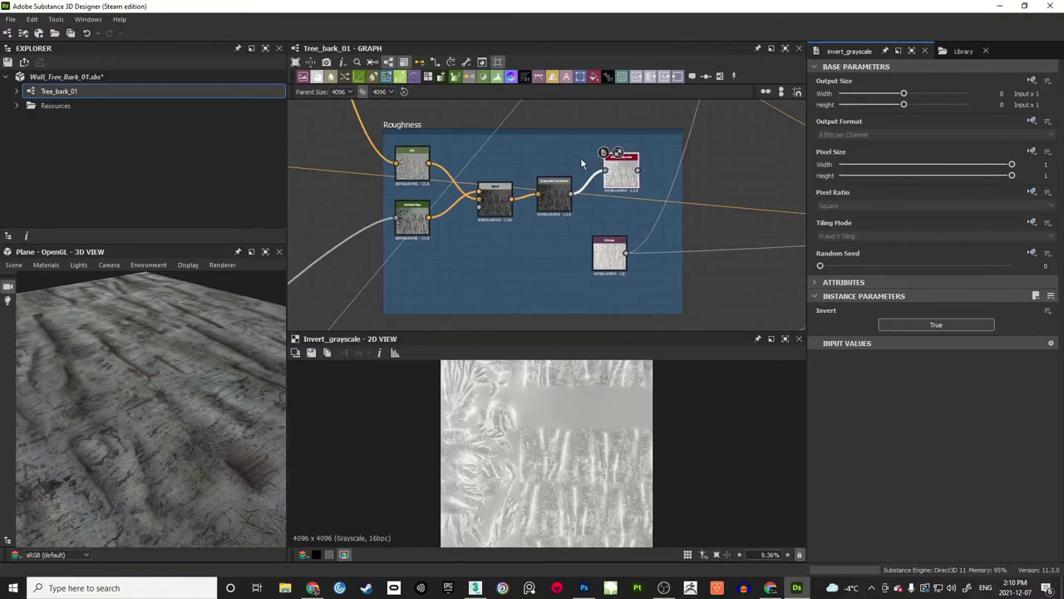
pyautogui.click(18, 107)
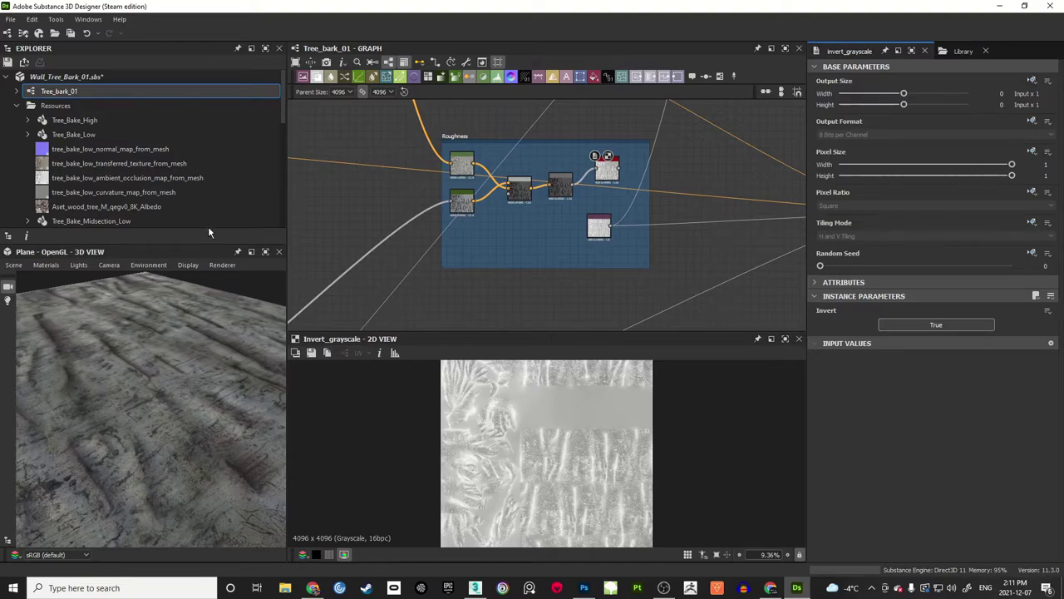
# Step: Enlarge the Explorer, expand the Tiling_Fix resource folder and select the Wall_Tree_Tile_01_Roughness bitmap
pyautogui.moveTo(208, 244); pyautogui.dragTo(208, 286)
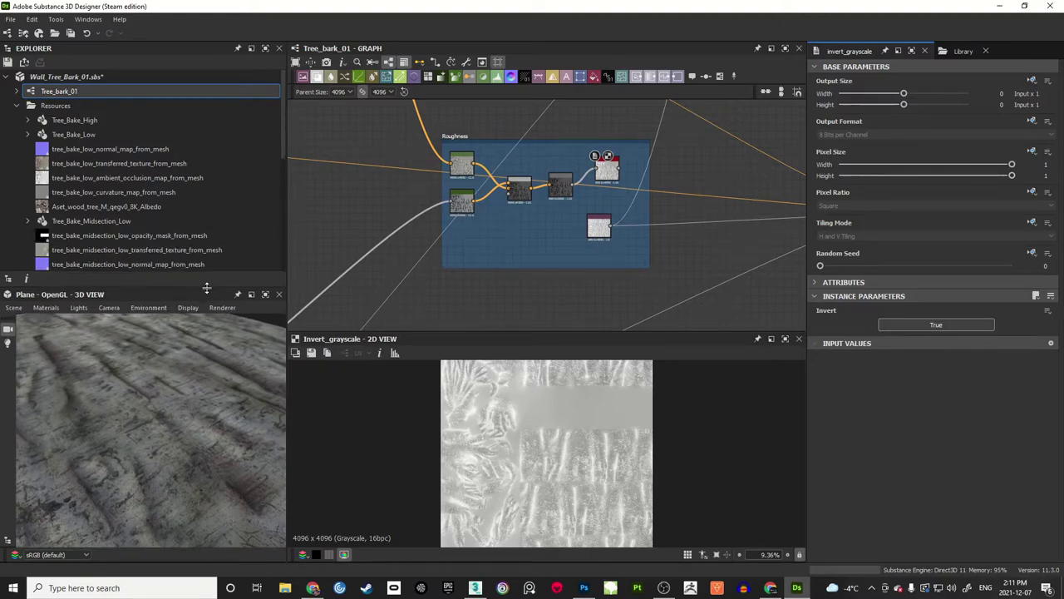
pyautogui.scroll(-6, 172, 197)
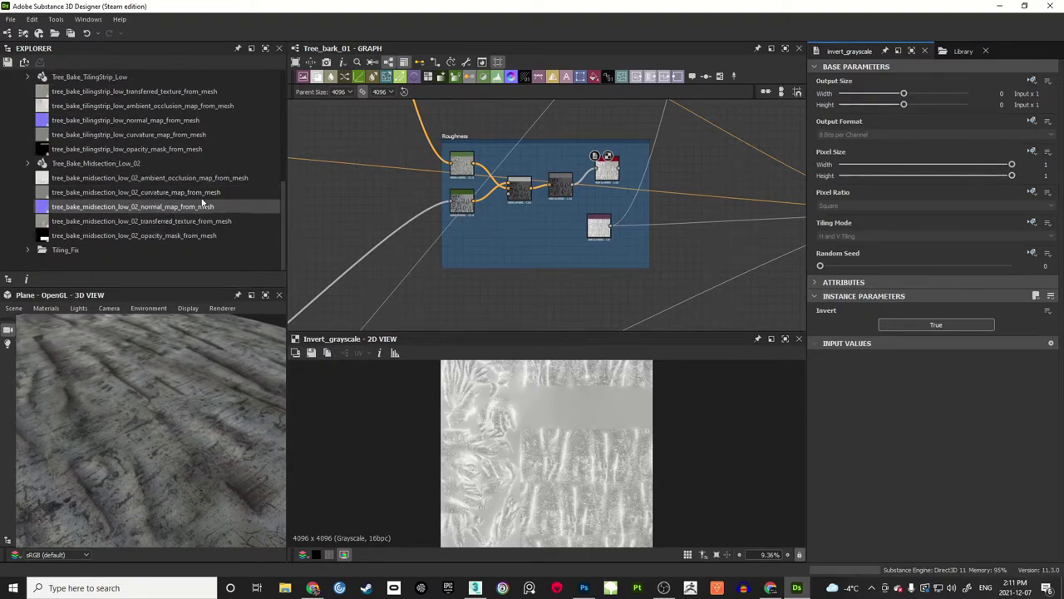
pyautogui.click(29, 250)
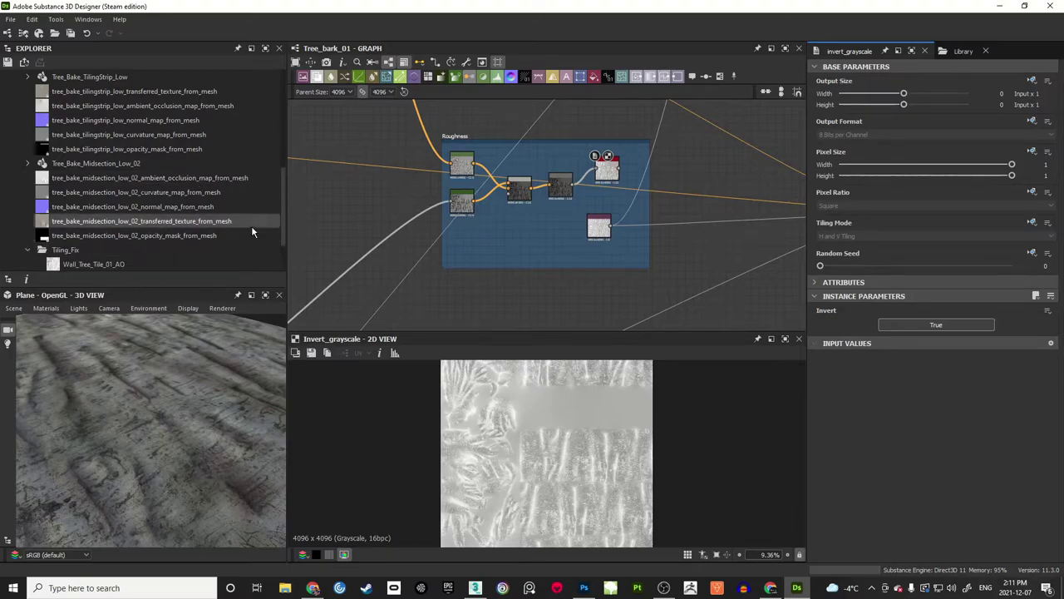
pyautogui.scroll(-2, 206, 229)
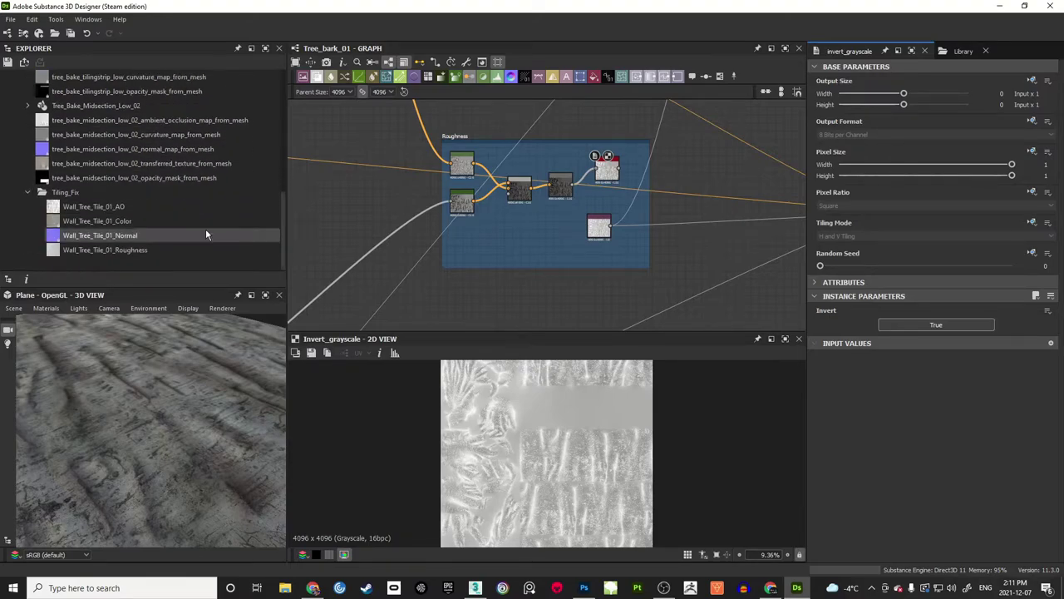
pyautogui.click(123, 221)
pyautogui.click(125, 250)
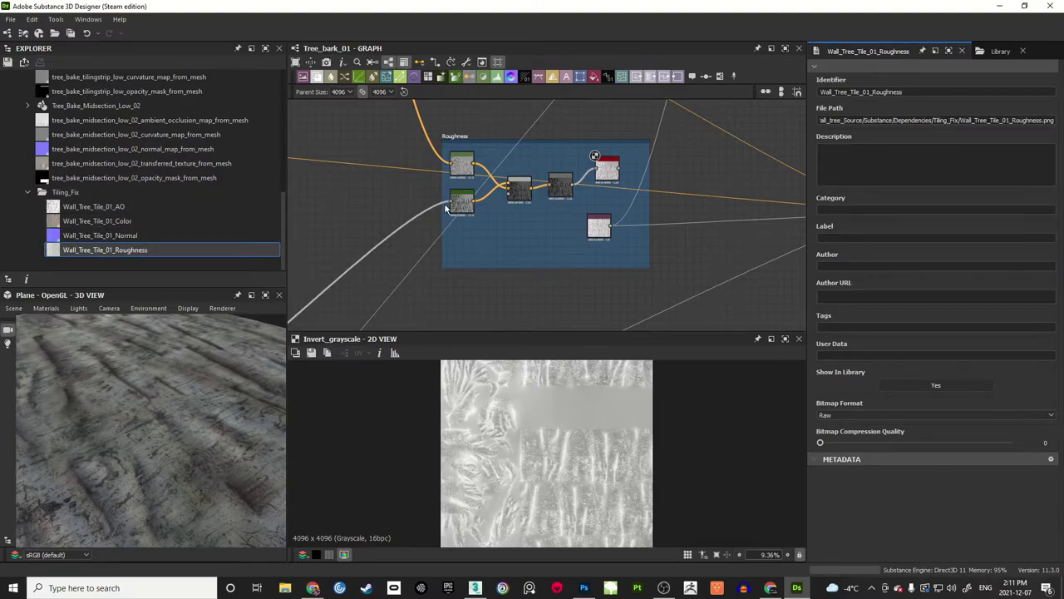
# Step: Move the output link feeding the Roughness group from the last Color Blend node to the tiled Color Bitmap node below it
pyautogui.scroll(-4, 392, 156)
pyautogui.scroll(5, 518, 155)
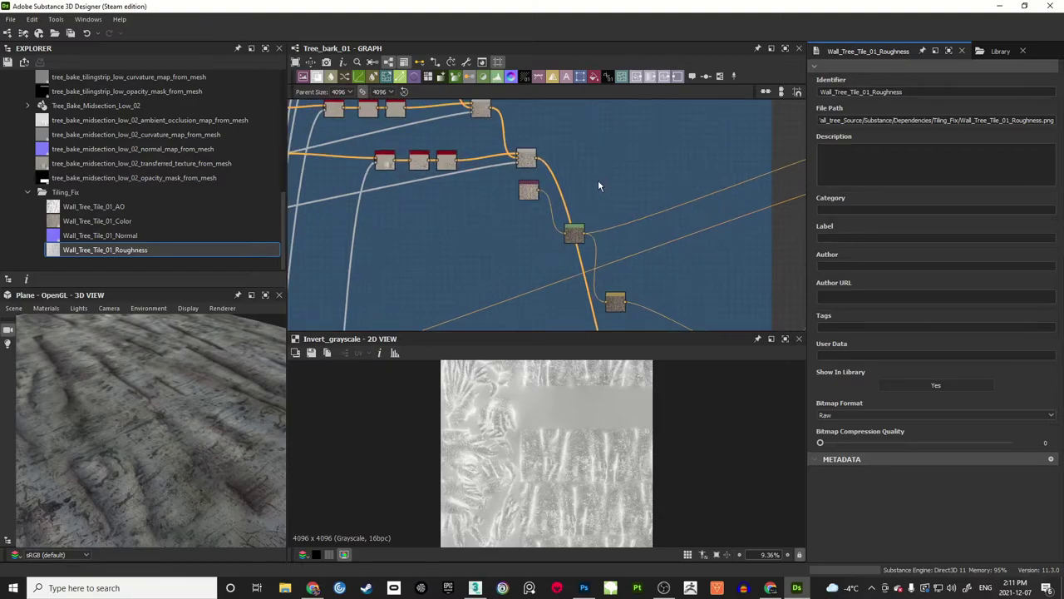
pyautogui.scroll(2, 598, 187)
pyautogui.scroll(-3, 553, 125)
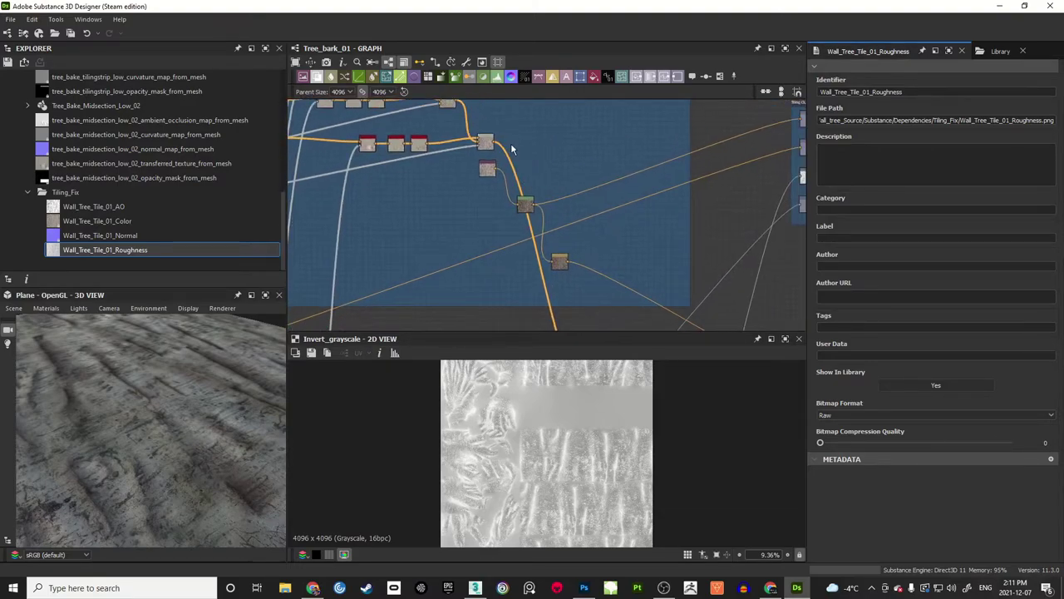
pyautogui.scroll(2, 512, 148)
pyautogui.moveTo(500, 133); pyautogui.dragTo(503, 178)
# Step: Move the output link feeding the Roughness group from the last AO Blend node to the tiled AO Bitmap node
pyautogui.scroll(-4, 545, 236)
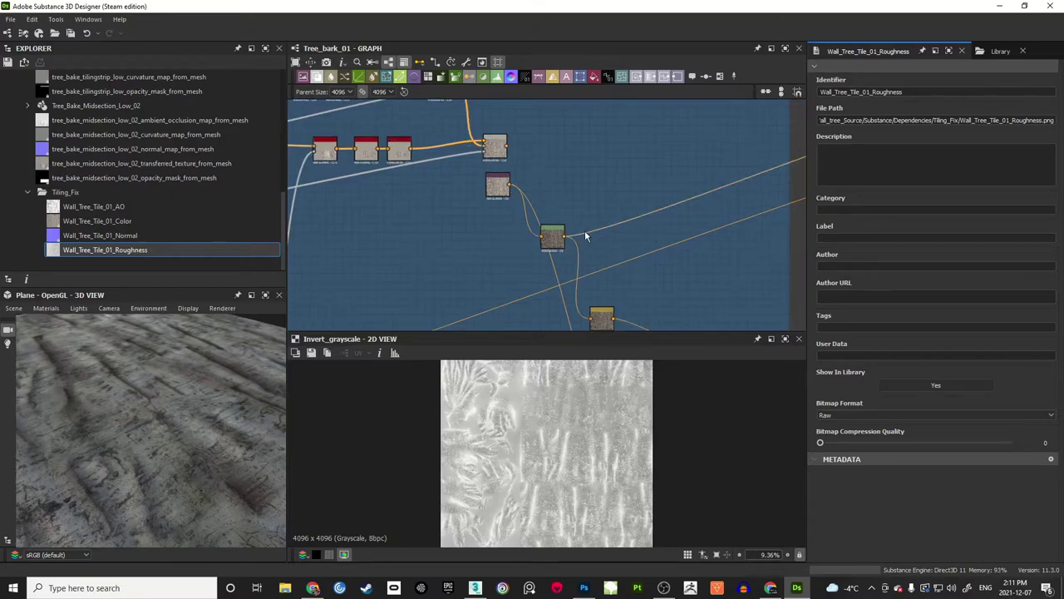
pyautogui.moveTo(601, 257); pyautogui.dragTo(595, 160)
pyautogui.scroll(5, 580, 187)
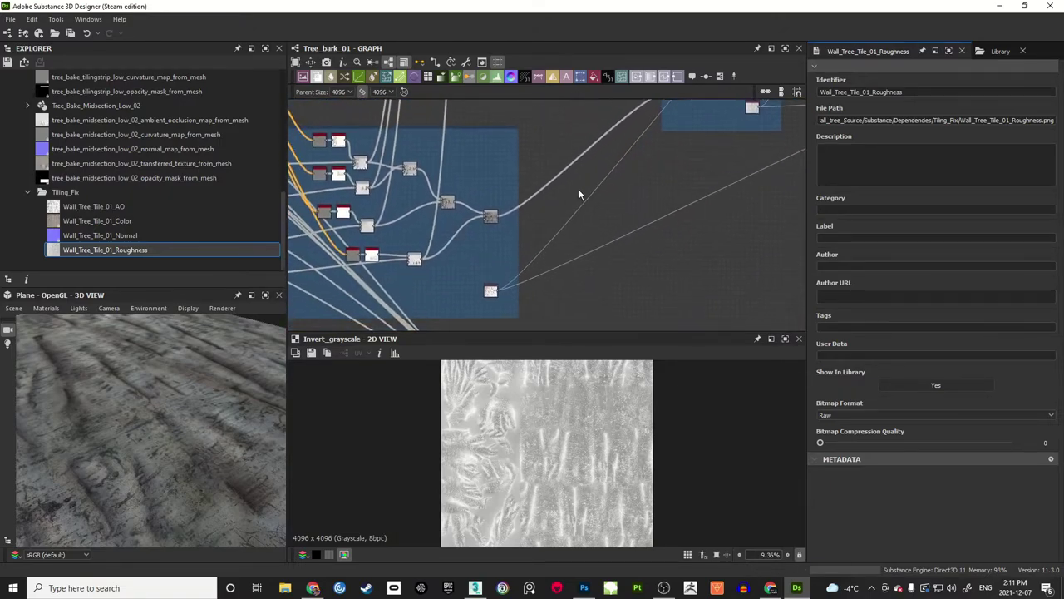
pyautogui.moveTo(482, 127); pyautogui.dragTo(469, 268)
# Step: Compare the Wall_Tree_Tile_01_Color bitmap with the last Color Blend node in the 2D view
pyautogui.scroll(-4, 645, 163)
pyautogui.scroll(5, 616, 196)
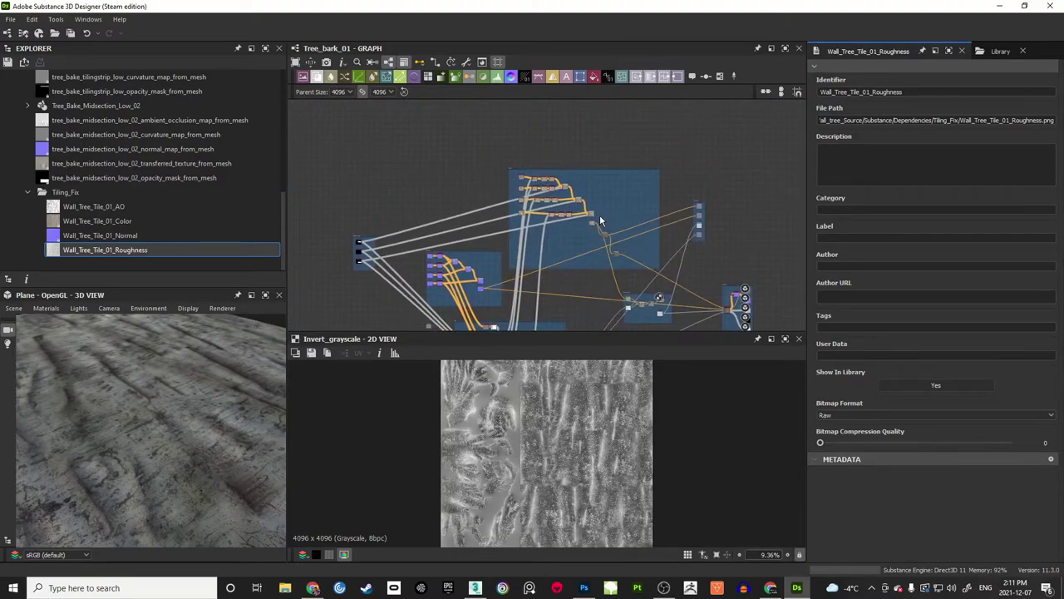
pyautogui.scroll(7, 577, 239)
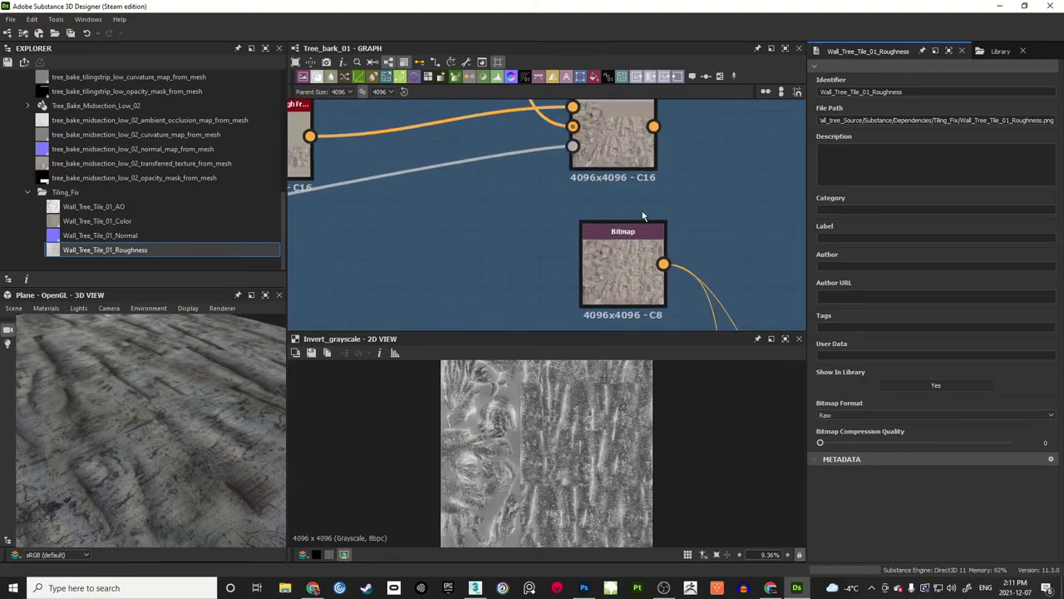
pyautogui.doubleClick(619, 250)
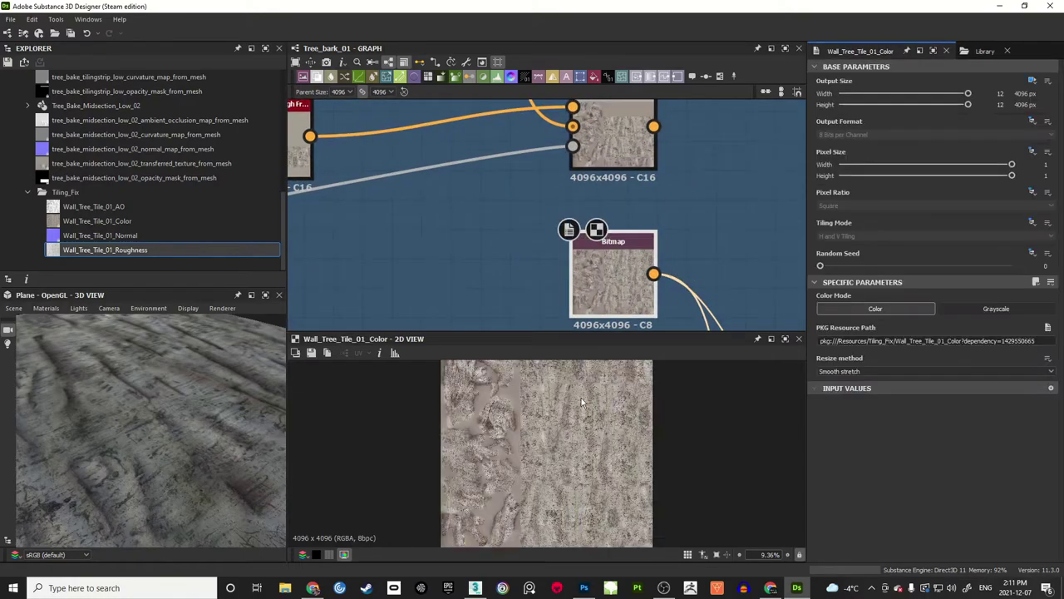
pyautogui.doubleClick(623, 156)
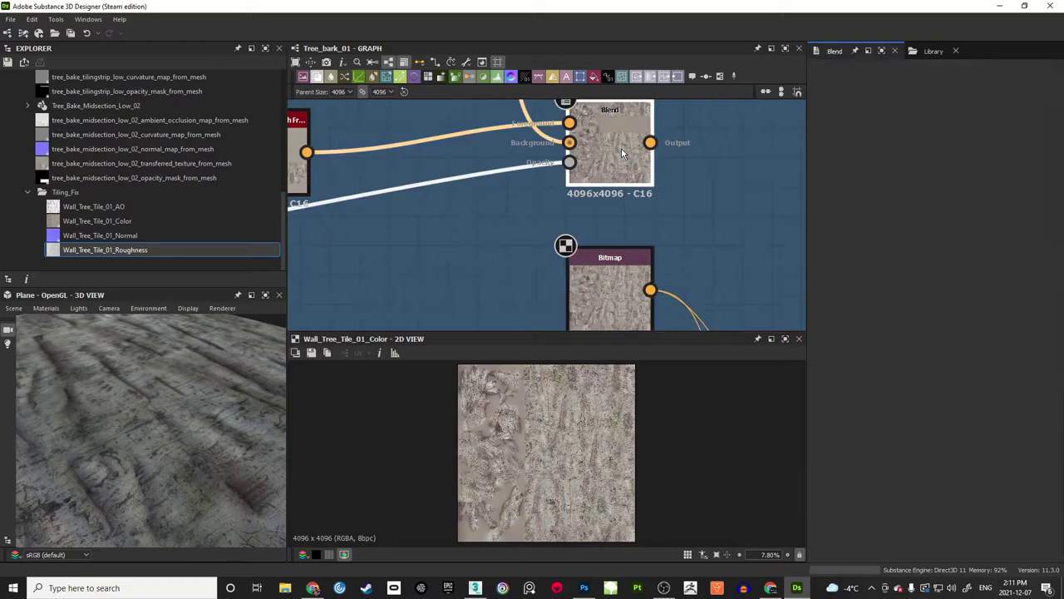
pyautogui.doubleClick(608, 302)
# Step: Examine the rows of AO Cancellation and Lighting Cancel nodes that feed the Color Blend nodes
pyautogui.scroll(-3, 634, 297)
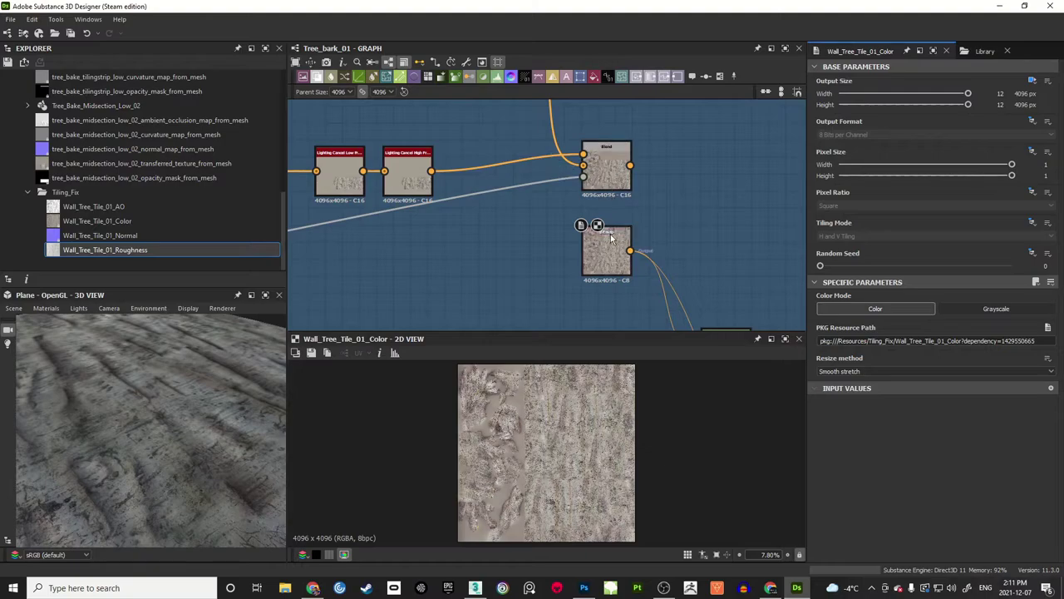
pyautogui.scroll(1, 674, 197)
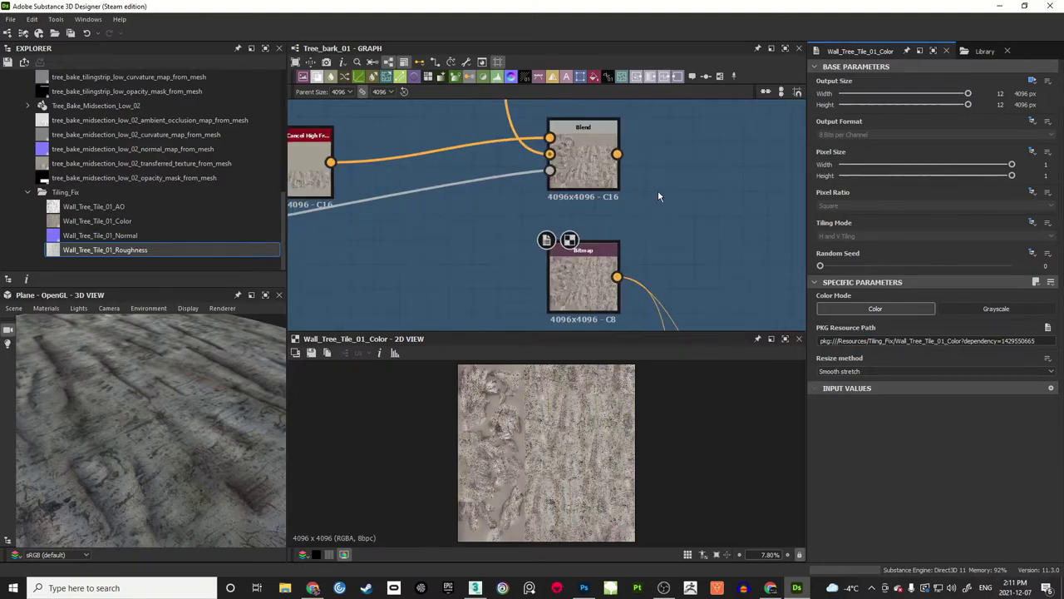
pyautogui.moveTo(361, 175); pyautogui.dragTo(602, 281)
pyautogui.scroll(-2, 540, 236)
pyautogui.moveTo(385, 158); pyautogui.dragTo(432, 157)
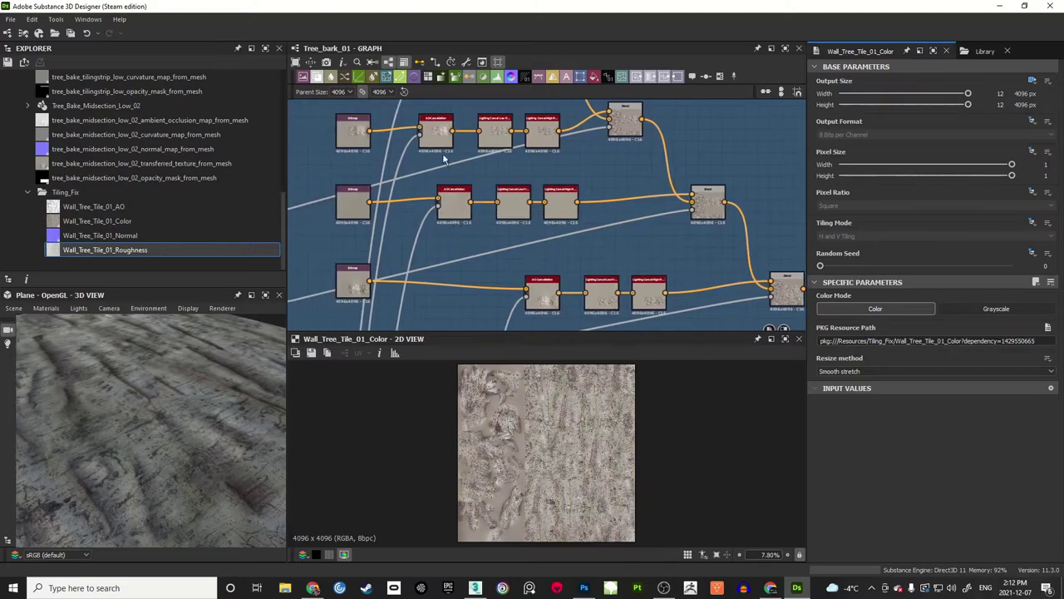
pyautogui.moveTo(447, 247); pyautogui.dragTo(429, 235)
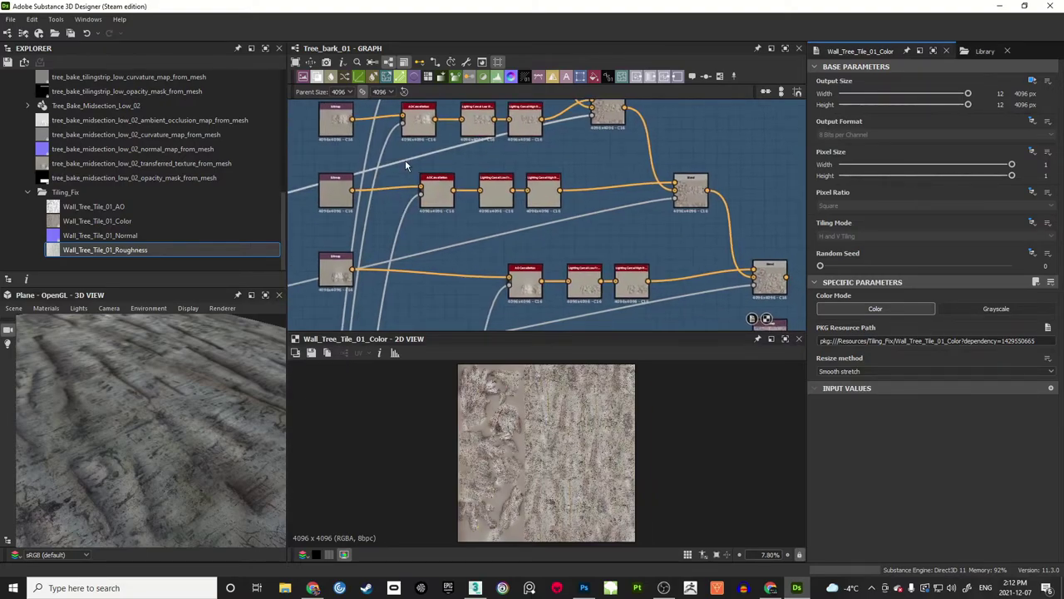
pyautogui.moveTo(502, 158); pyautogui.dragTo(512, 171)
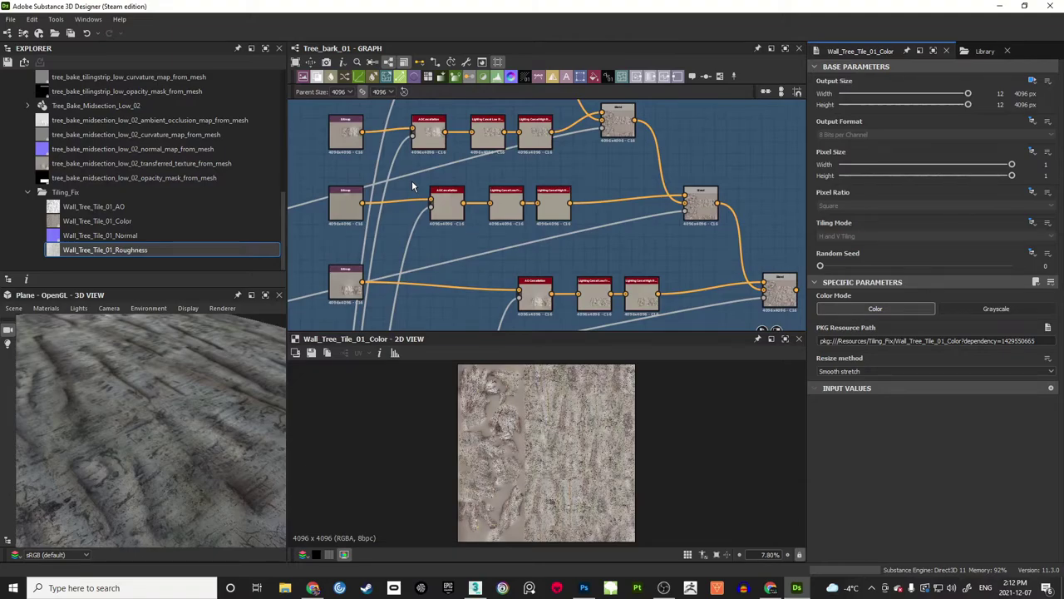
pyautogui.moveTo(609, 175); pyautogui.dragTo(529, 127)
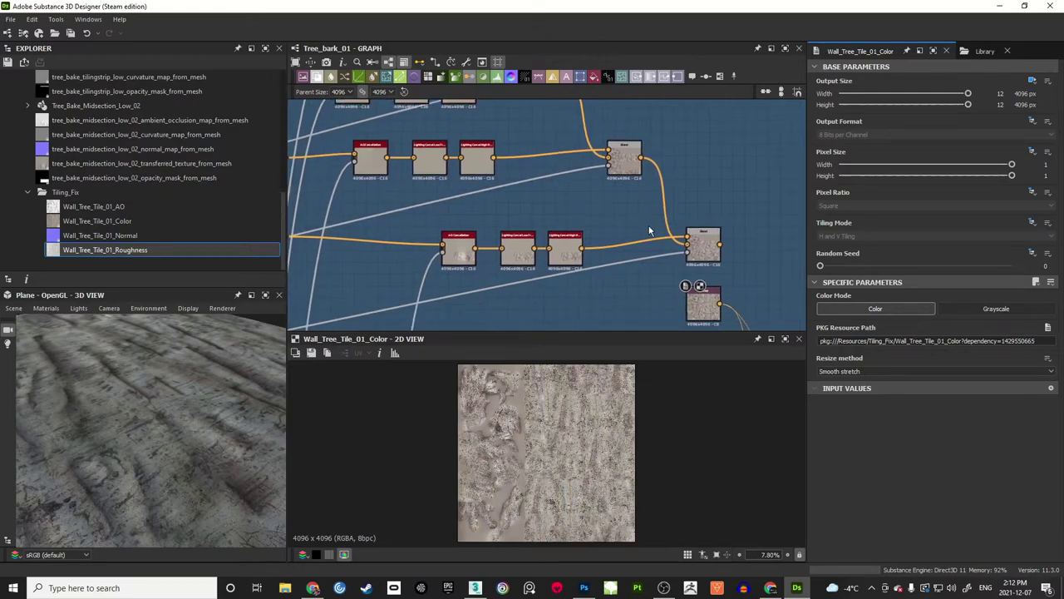
# Step: Preview the last Blend node of the Color chain in the 2D view
pyautogui.moveTo(710, 254); pyautogui.dragTo(628, 205)
pyautogui.click(628, 205)
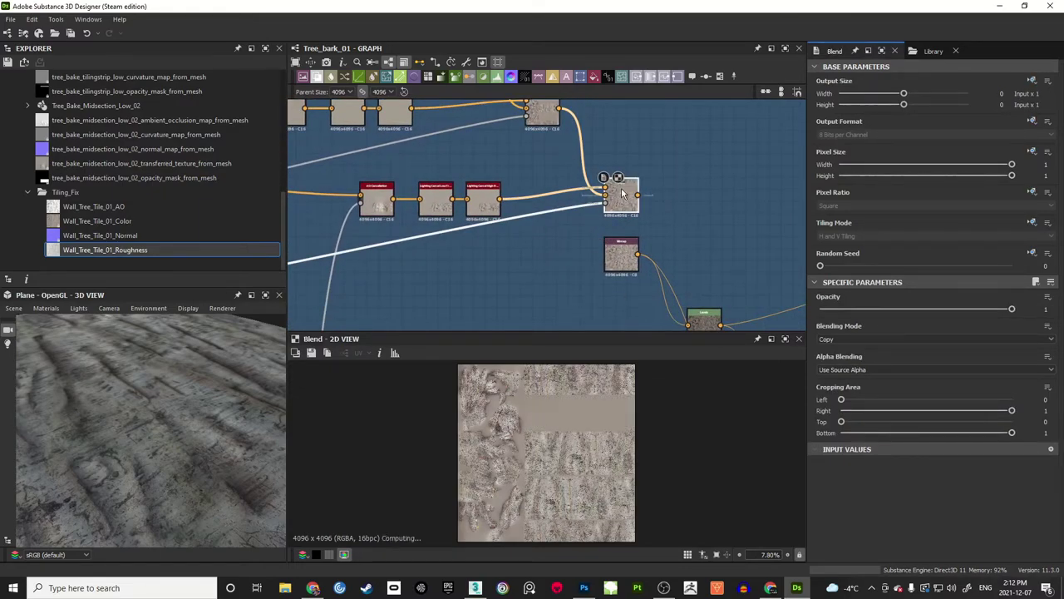
pyautogui.scroll(1, 618, 196)
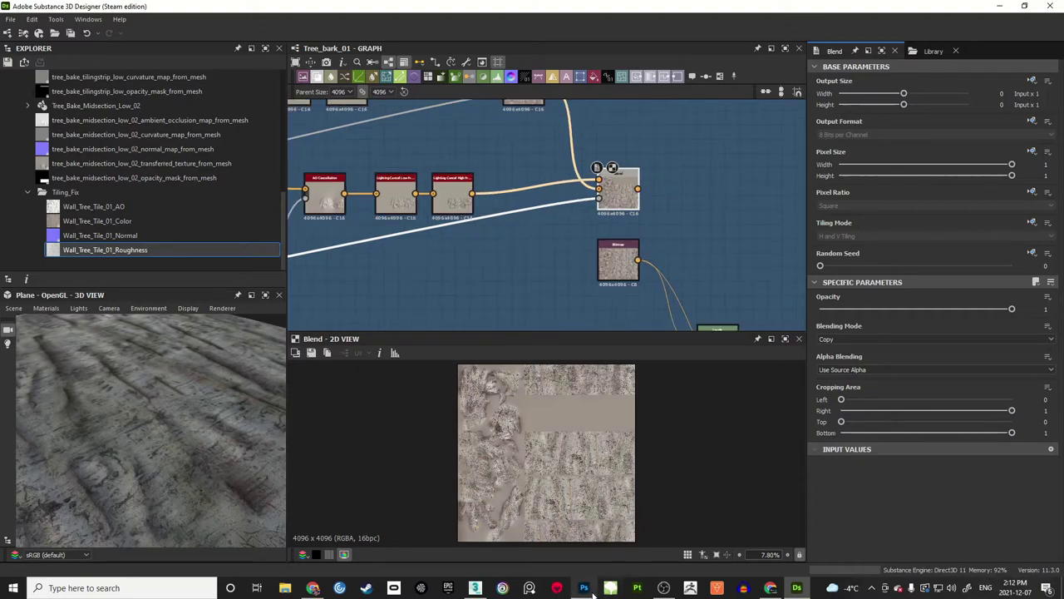
# Step: Switch to Photoshop, show the Color layer in Wall_tree_Tiling_Source.psb again and select the Normal layer
pyautogui.hotkey('alt', 'Tab')
pyautogui.click(354, 42)
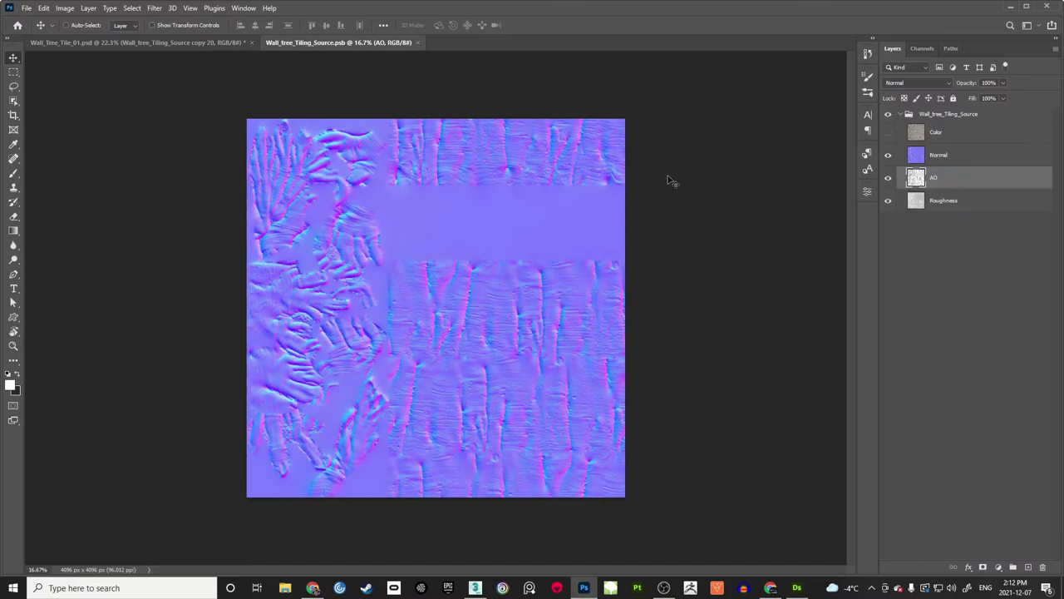
pyautogui.click(888, 133)
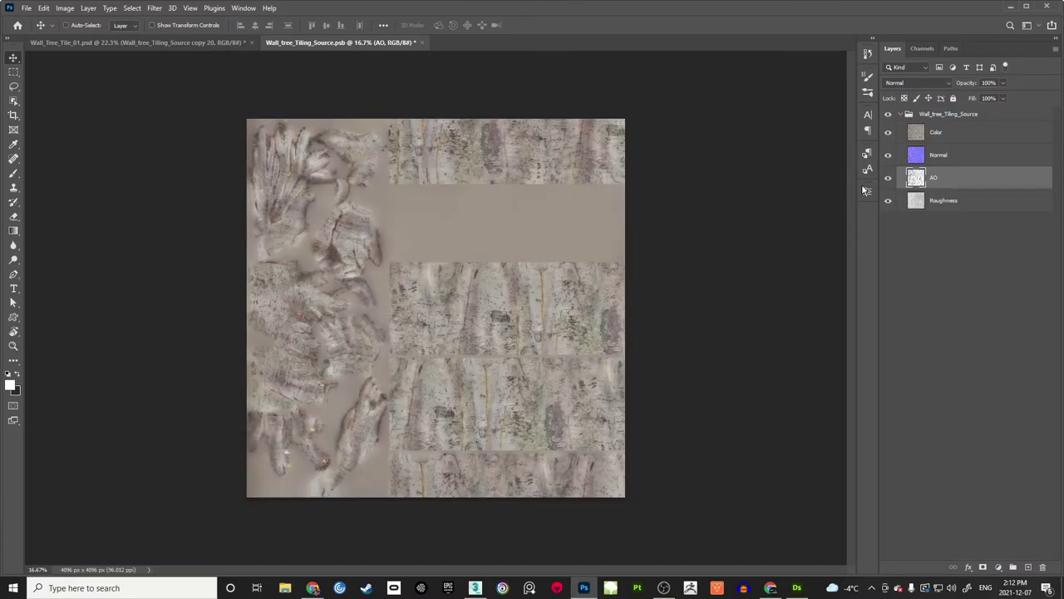
pyautogui.click(945, 155)
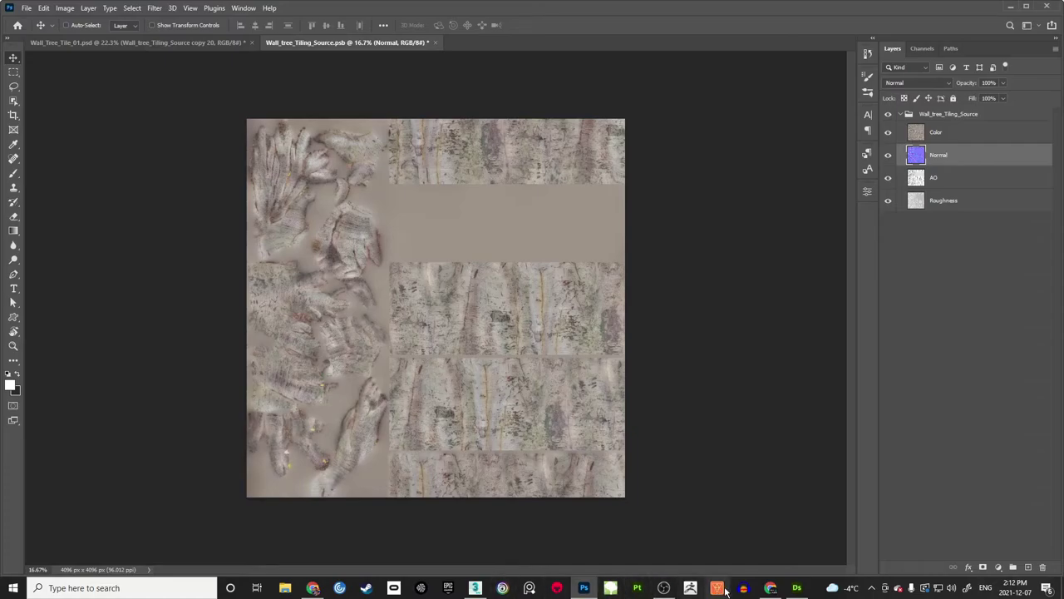
# Step: Switch to Substance 3D Designer and check the final Color Blend output against the Photoshop source
pyautogui.click(797, 588)
pyautogui.moveTo(501, 157); pyautogui.dragTo(498, 187)
pyautogui.scroll(2, 541, 195)
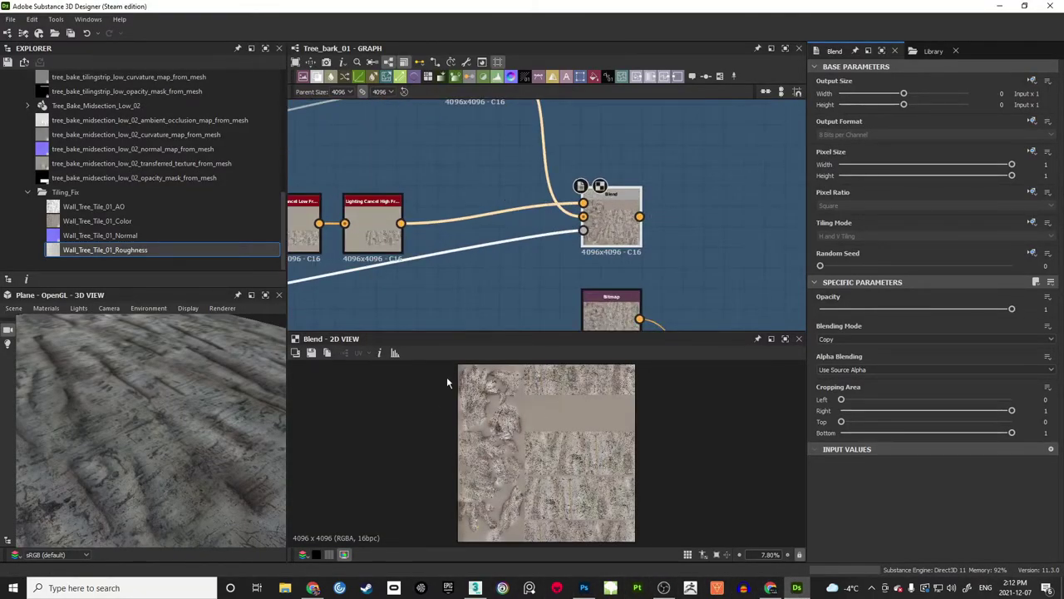
# Step: Switch to Photoshop, select the Color layer in Wall_tree_Tiling_Source.psb and bring up the Wall_Tree_Tile_01.psd document
pyautogui.click(584, 588)
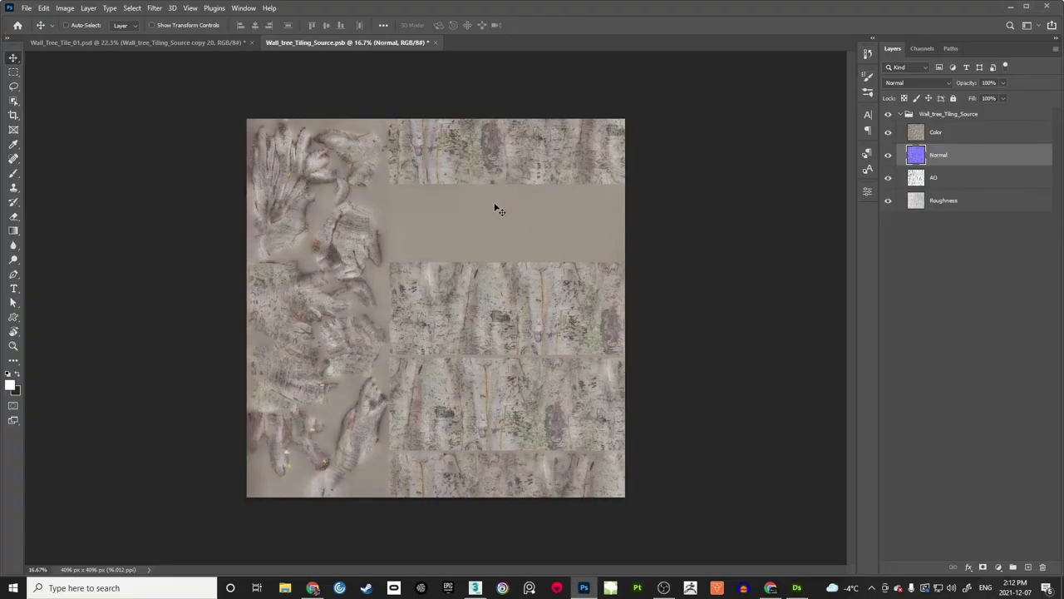
pyautogui.click(175, 47)
pyautogui.click(347, 42)
pyautogui.click(937, 134)
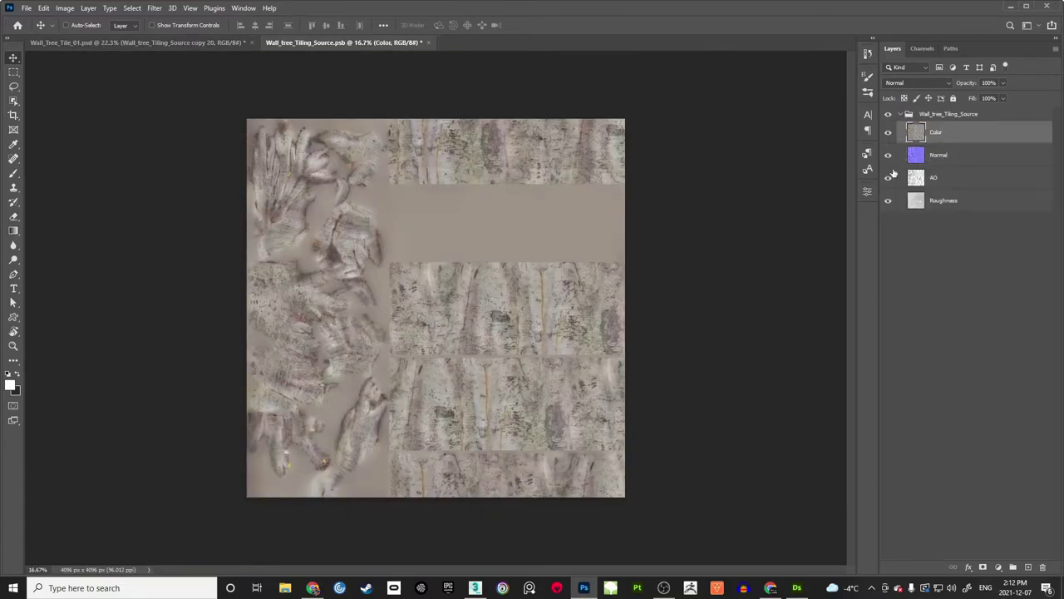
pyautogui.click(157, 42)
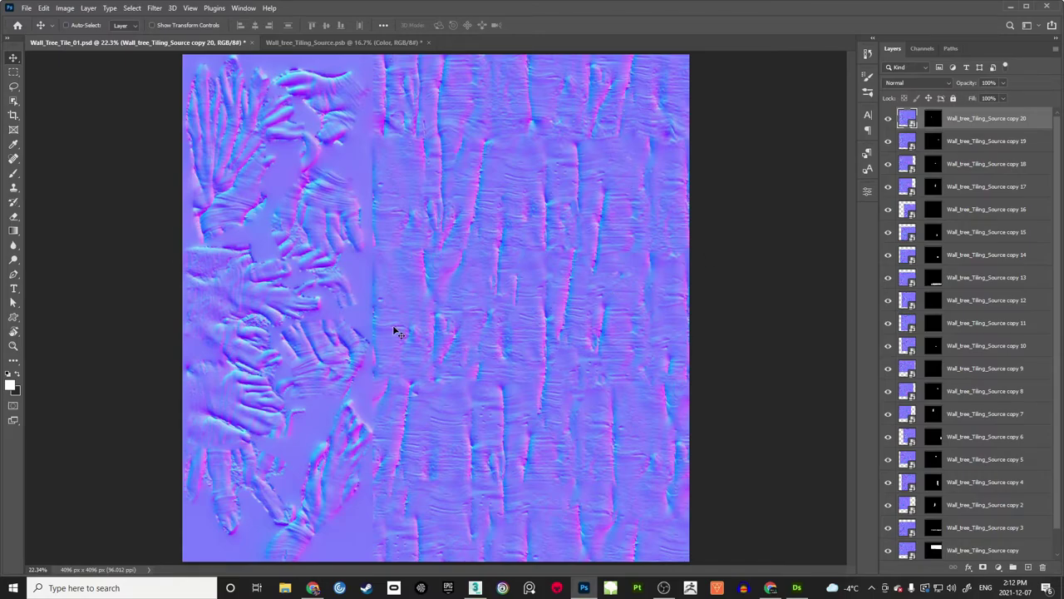
# Step: Switch to Substance 3D Designer and preview the Wall_Tree_Tile_01_Normal bitmap node in the 2D view
pyautogui.click(795, 589)
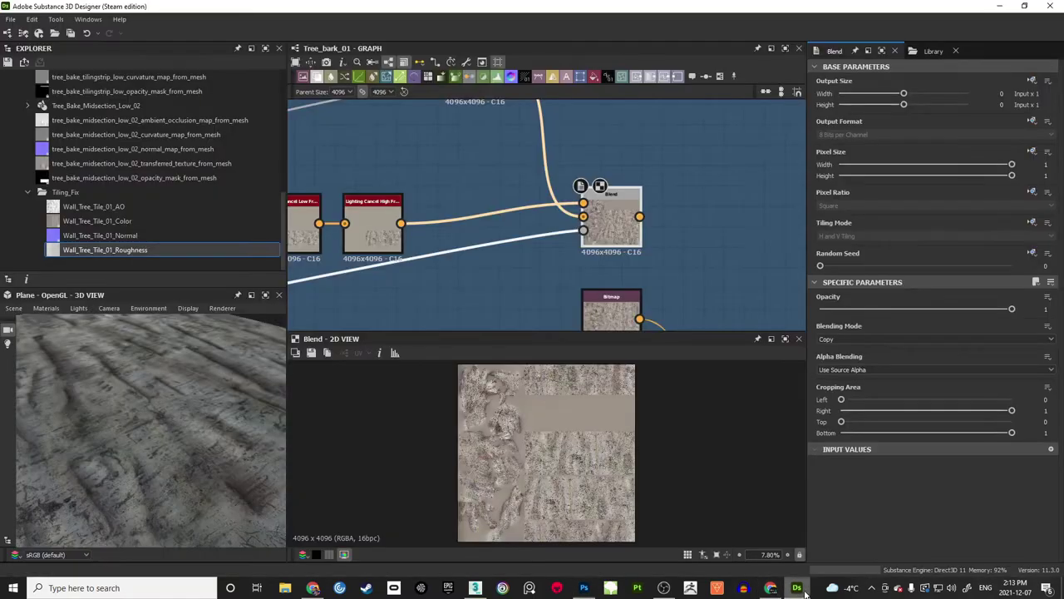
pyautogui.scroll(-6, 466, 214)
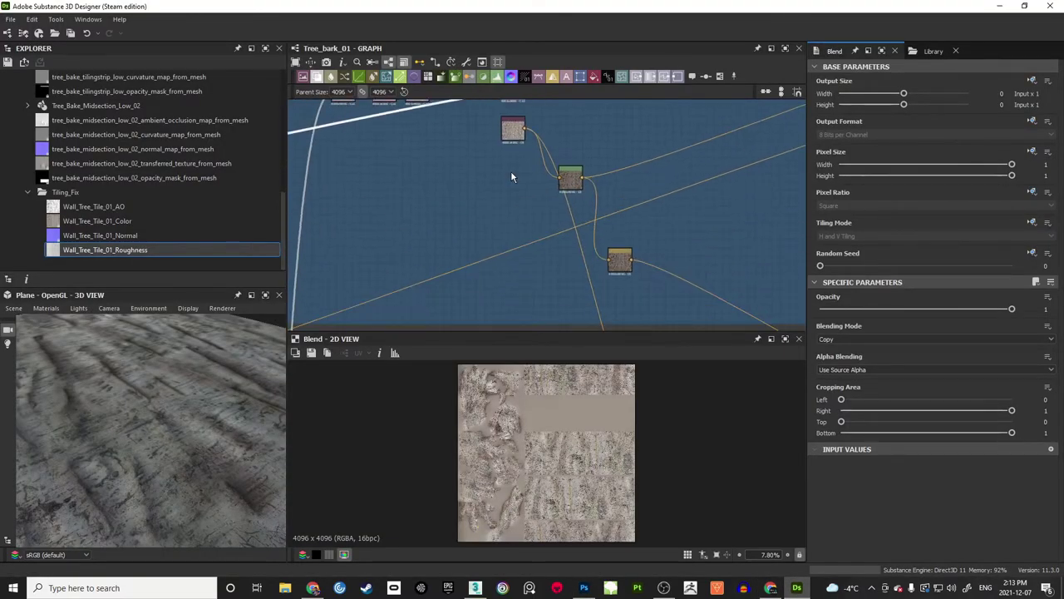
pyautogui.scroll(8, 489, 210)
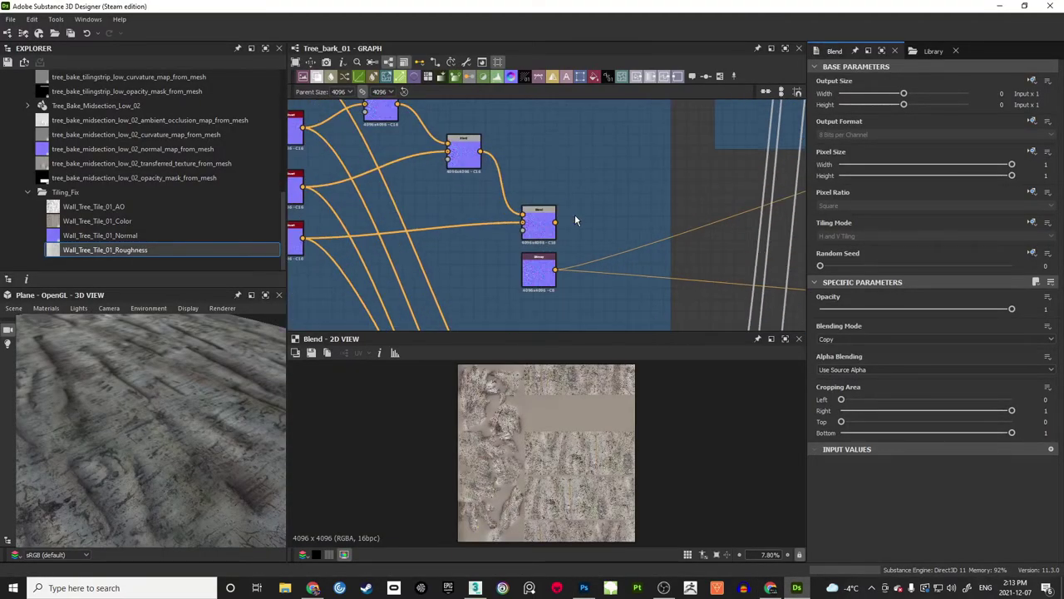
pyautogui.doubleClick(528, 226)
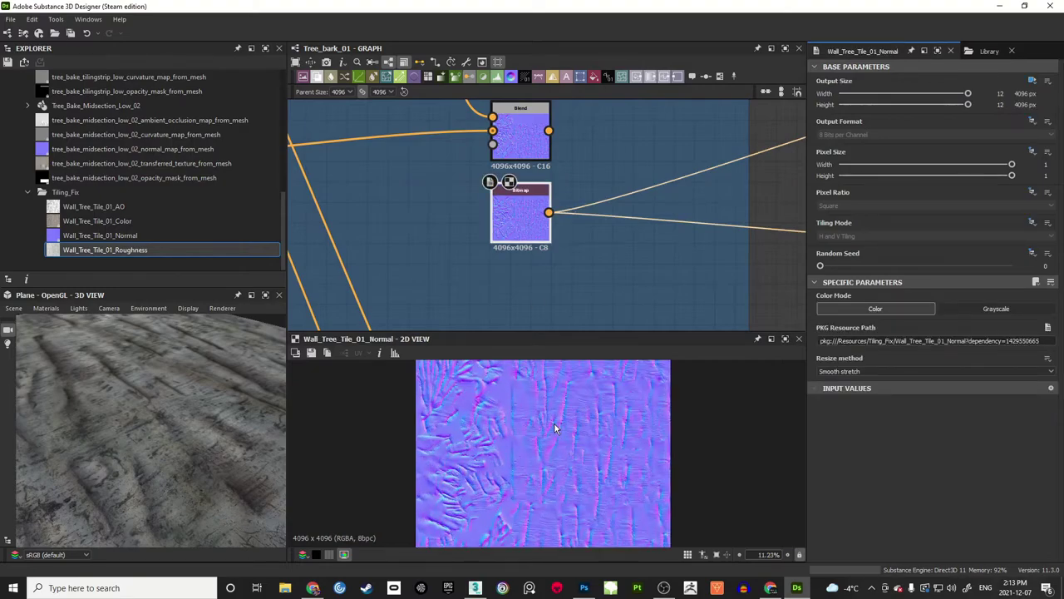
# Step: Find the Wall_Tree_Tile_01_AO bitmap node in the AO group and preview it in the 2D view
pyautogui.scroll(-7, 567, 214)
pyautogui.moveTo(664, 276); pyautogui.dragTo(544, 133)
pyautogui.moveTo(629, 312); pyautogui.dragTo(586, 188)
pyautogui.scroll(1, 586, 188)
pyautogui.scroll(2, 586, 190)
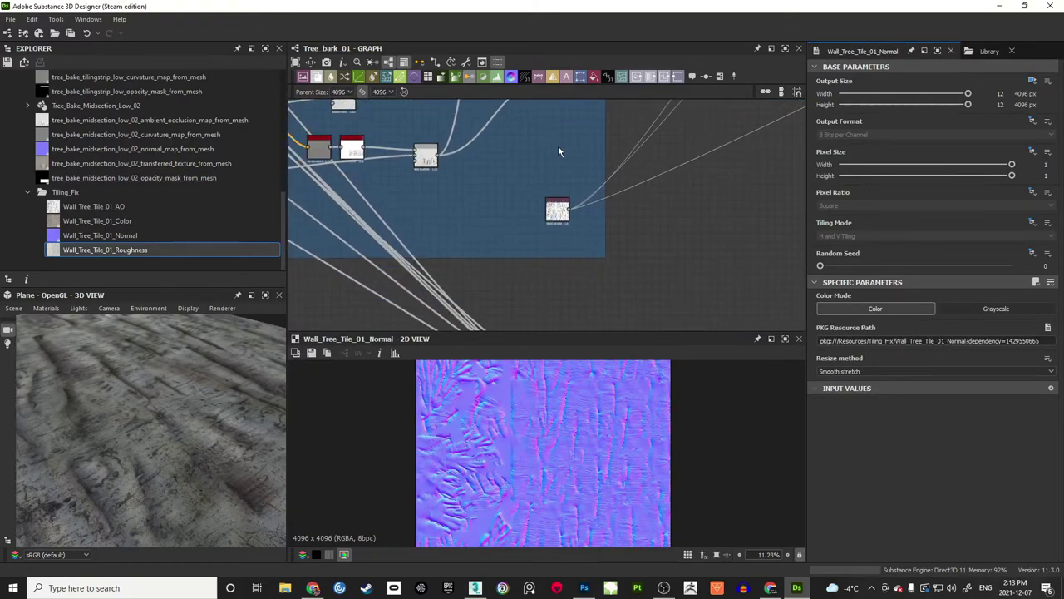
pyautogui.moveTo(558, 151); pyautogui.dragTo(557, 221)
pyautogui.moveTo(559, 297); pyautogui.dragTo(561, 224)
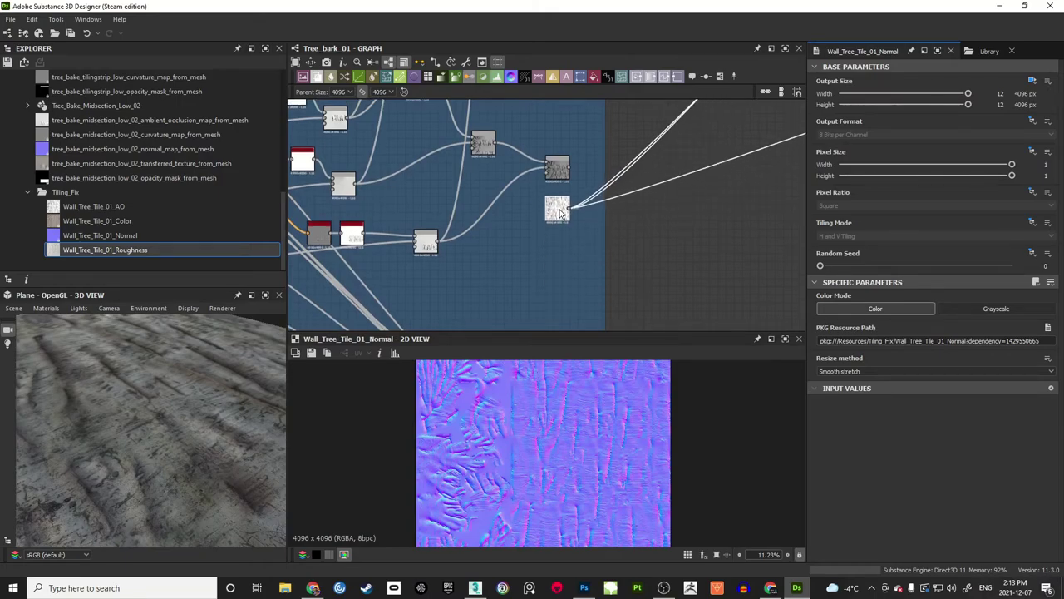
pyautogui.scroll(2, 560, 213)
pyautogui.doubleClick(551, 218)
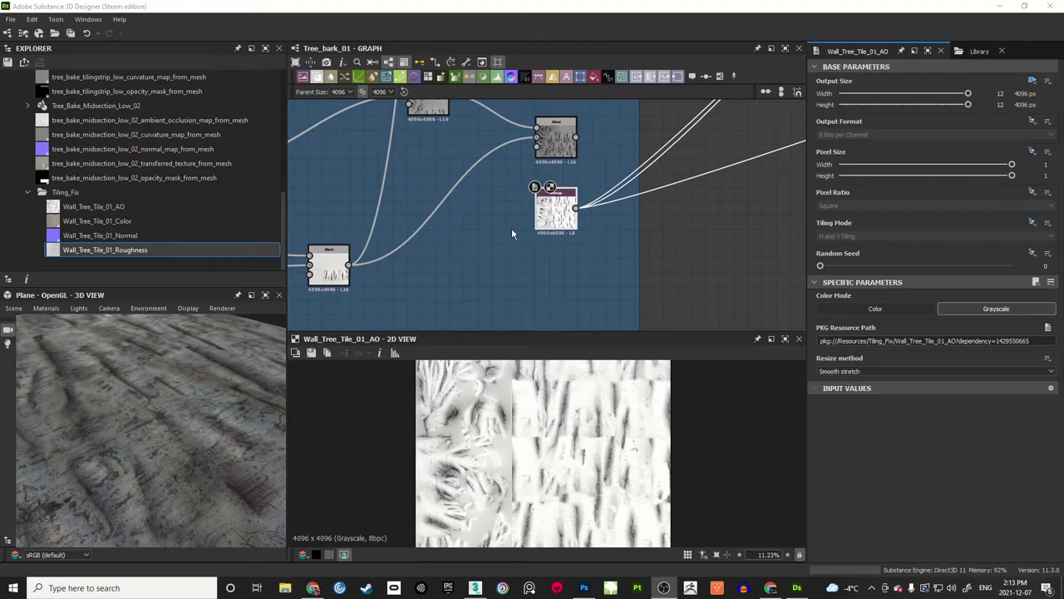
# Step: Find the Wall_Tree_Tile_01_Roughness bitmap node in the Roughness group and preview it in the 2D view
pyautogui.scroll(-3, 584, 456)
pyautogui.scroll(3, 588, 457)
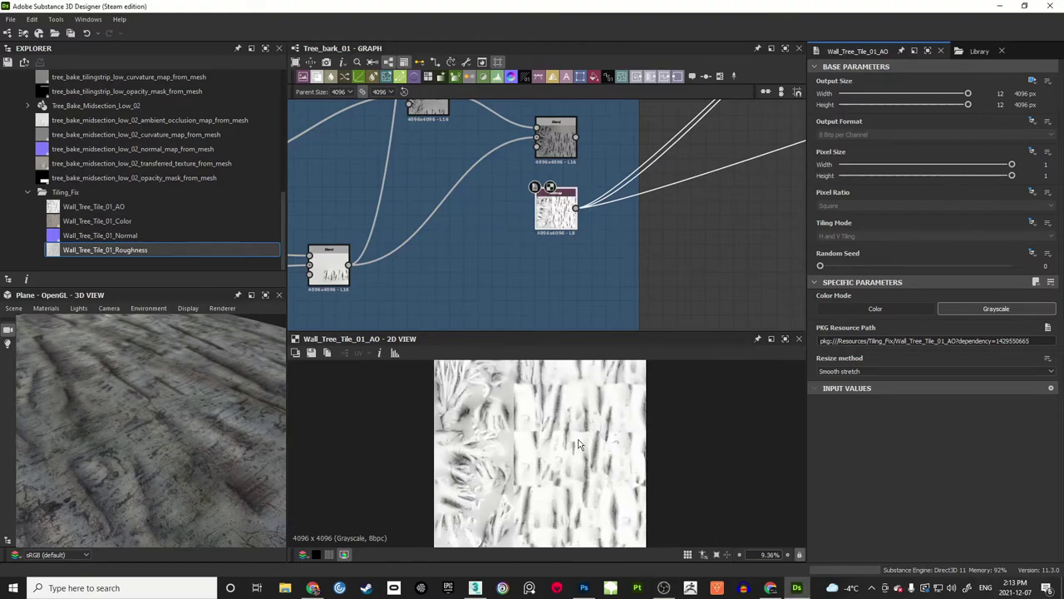
pyautogui.scroll(-5, 632, 231)
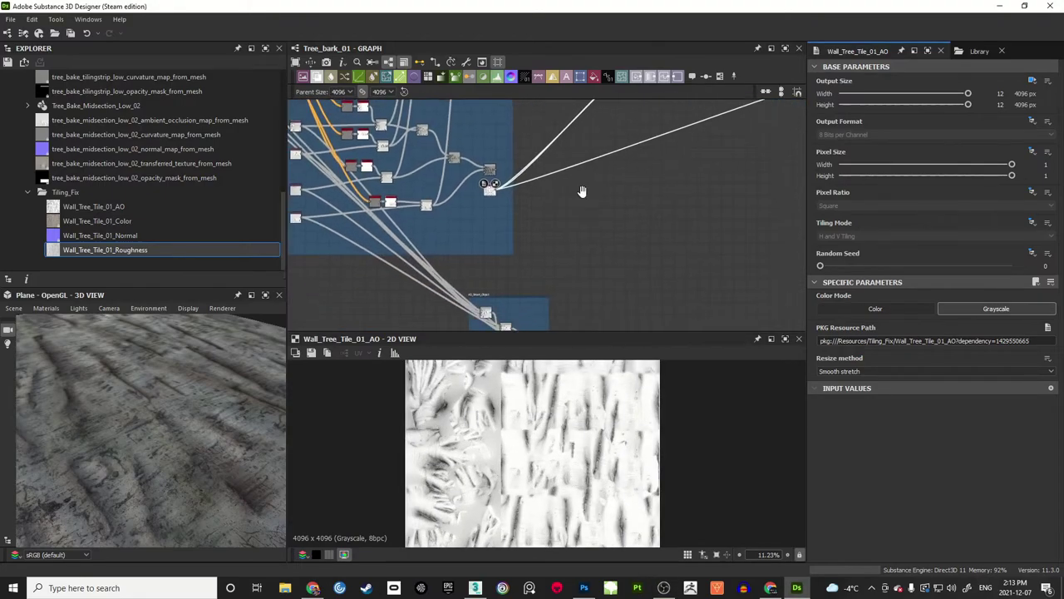
pyautogui.scroll(6, 617, 237)
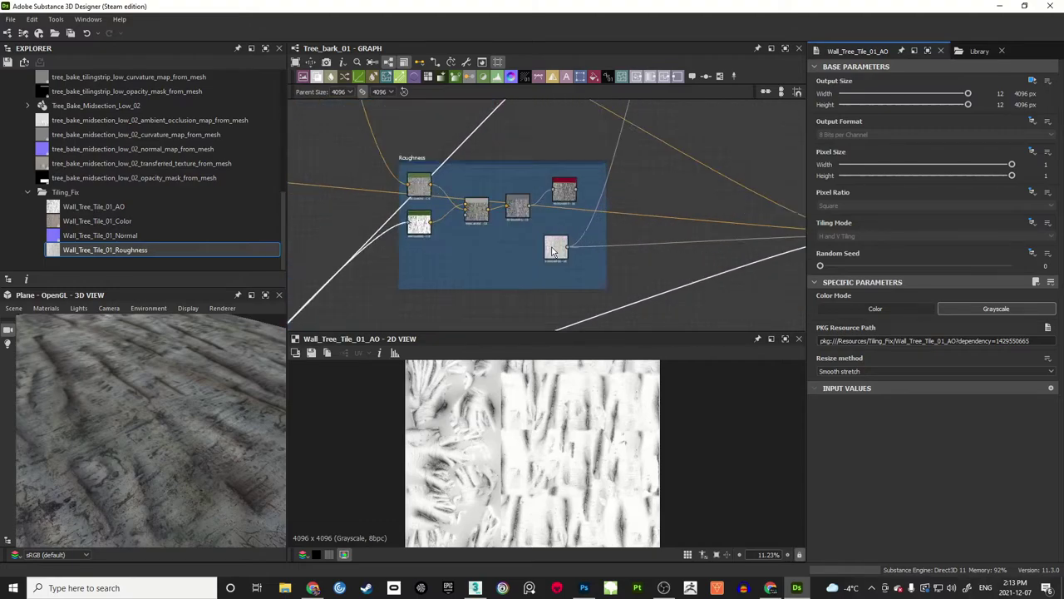
pyautogui.moveTo(563, 256); pyautogui.dragTo(571, 249)
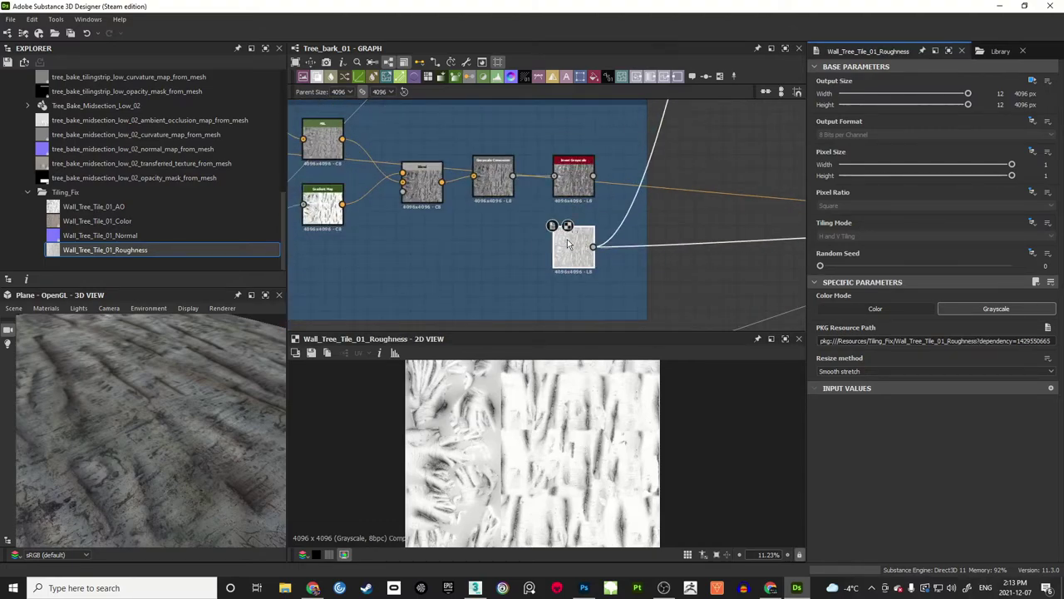
pyautogui.scroll(-2, 585, 434)
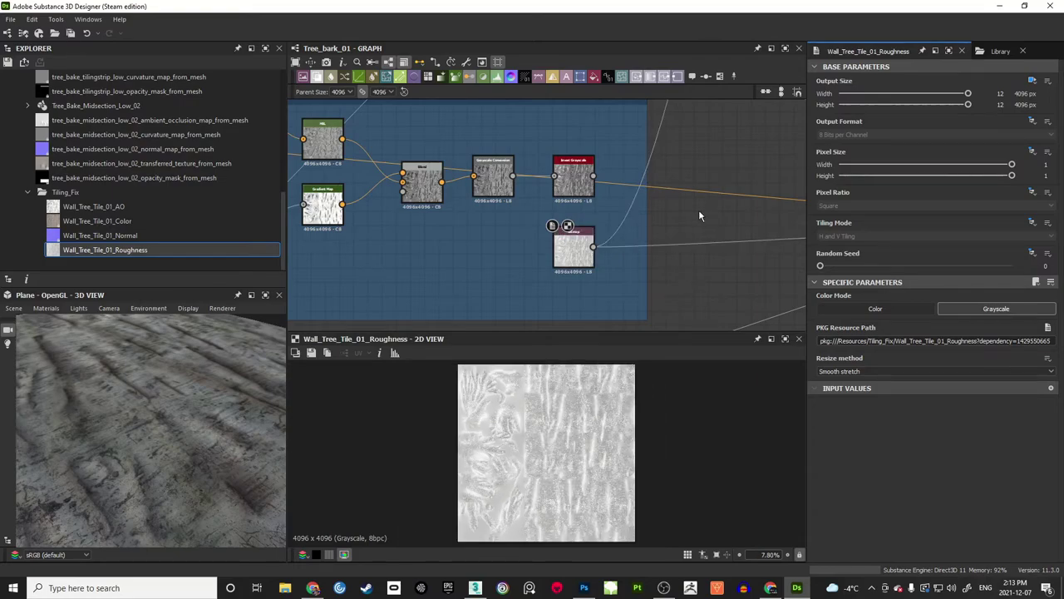
# Step: Preview the material_transform node in the OUTPUT group and examine its output connections and the bark on the 3D plane
pyautogui.scroll(-6, 699, 214)
pyautogui.moveTo(756, 219); pyautogui.dragTo(499, 230)
pyautogui.scroll(4, 558, 230)
pyautogui.click(546, 233)
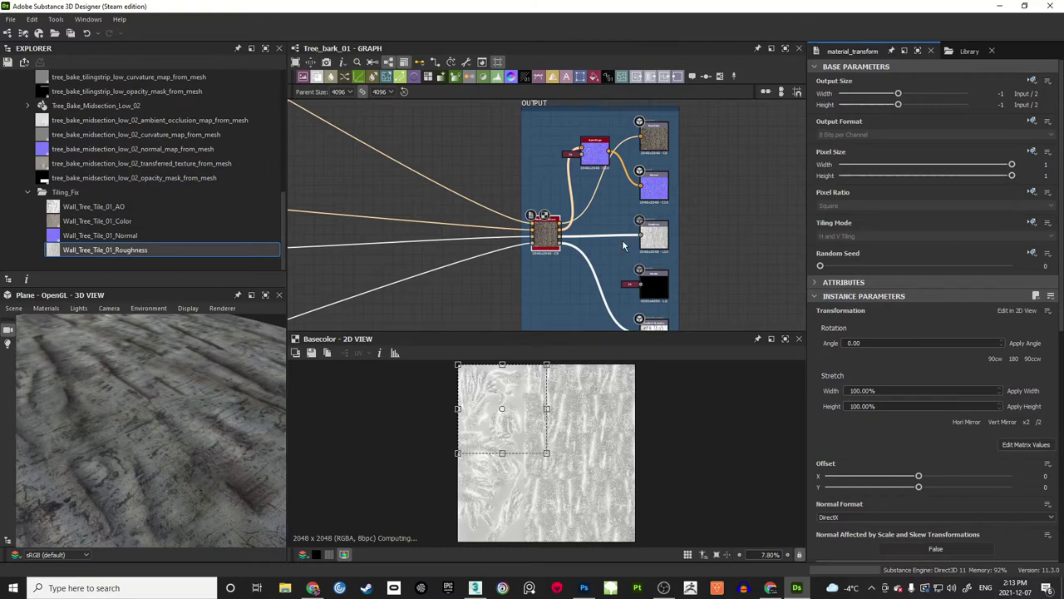
pyautogui.scroll(3, 532, 241)
pyautogui.scroll(2, 553, 427)
pyautogui.scroll(-3, 665, 227)
pyautogui.scroll(-3, 657, 228)
pyautogui.moveTo(667, 227); pyautogui.dragTo(694, 208)
pyautogui.moveTo(185, 427); pyautogui.dragTo(168, 404)
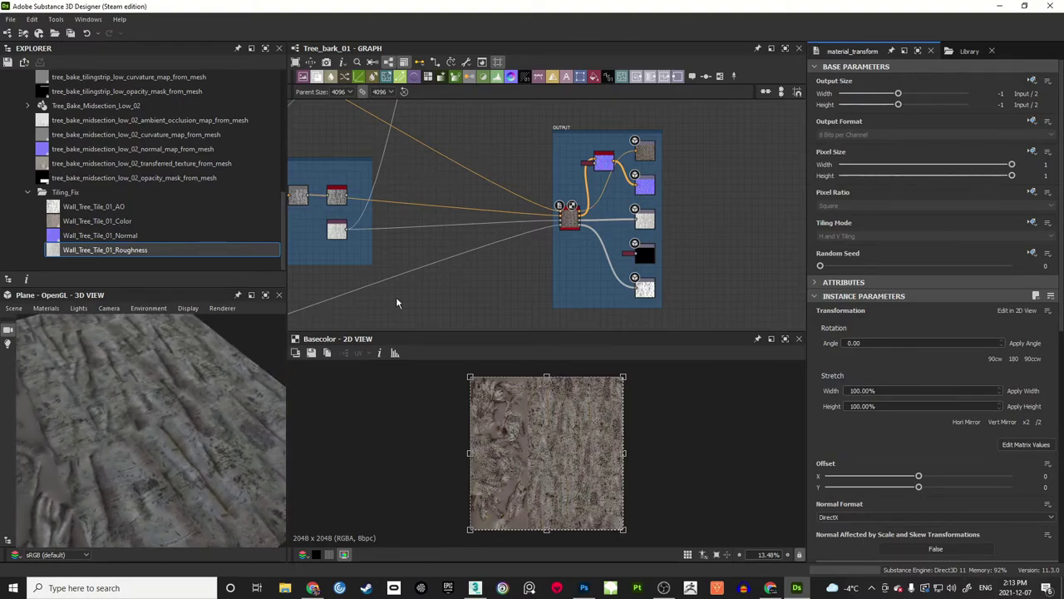
pyautogui.moveTo(398, 259); pyautogui.dragTo(421, 259)
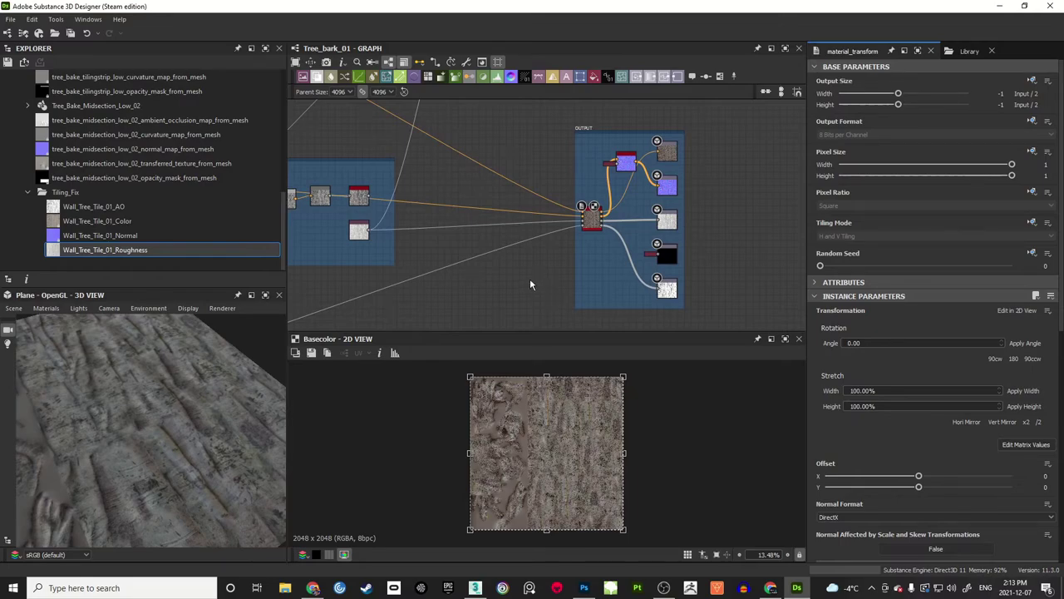
# Step: Switch to 3ds Max, collapse and hide the Baking layer, and show the Custom_For_Speedtree layer
pyautogui.click(476, 588)
pyautogui.moveTo(331, 280); pyautogui.dragTo(392, 292)
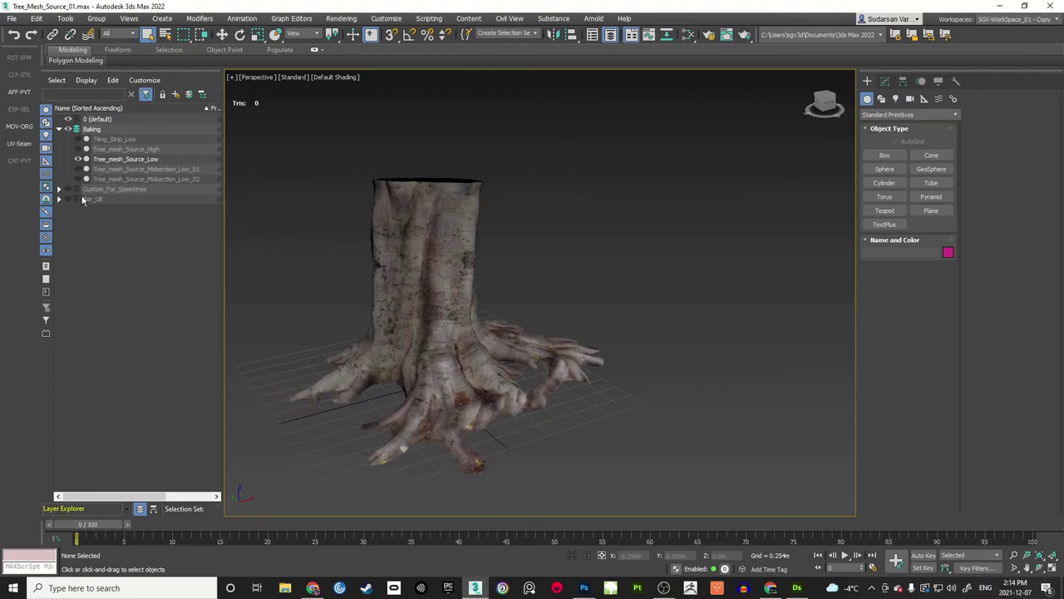
pyautogui.click(59, 130)
pyautogui.click(68, 129)
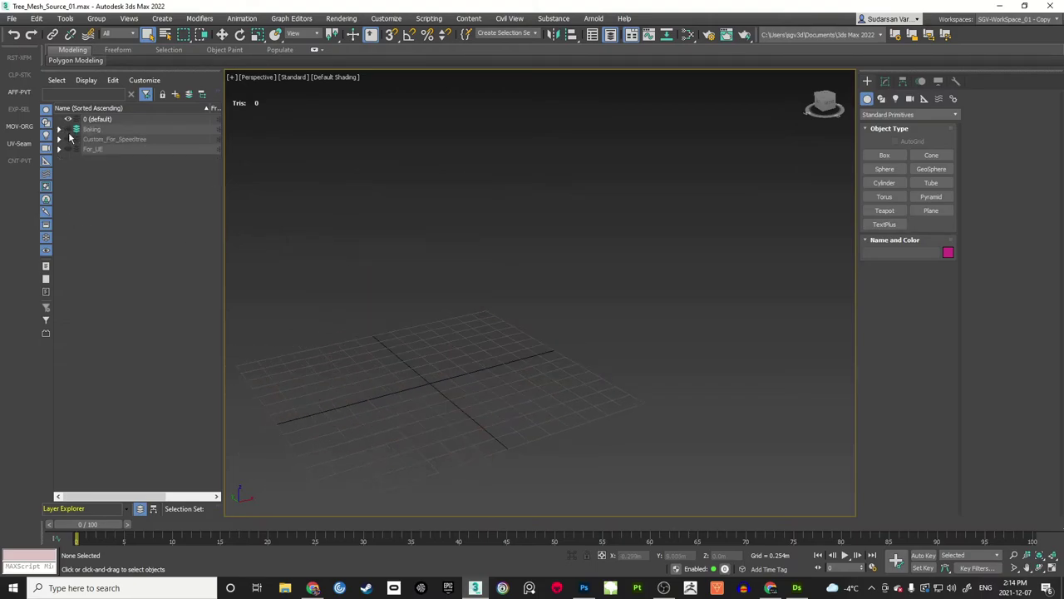
pyautogui.click(69, 139)
# Step: Select WallTree_Trunk_Custom_01 and examine its bark texture from the roots up along the trunk
pyautogui.scroll(-5, 337, 245)
pyautogui.moveTo(338, 244); pyautogui.dragTo(497, 306)
pyautogui.scroll(3, 441, 266)
pyautogui.scroll(2, 487, 257)
pyautogui.moveTo(487, 257)
pyautogui.mouseDown()
pyautogui.moveTo(494, 230)
pyautogui.moveTo(524, 270)
pyautogui.mouseUp()
pyautogui.press('F4')
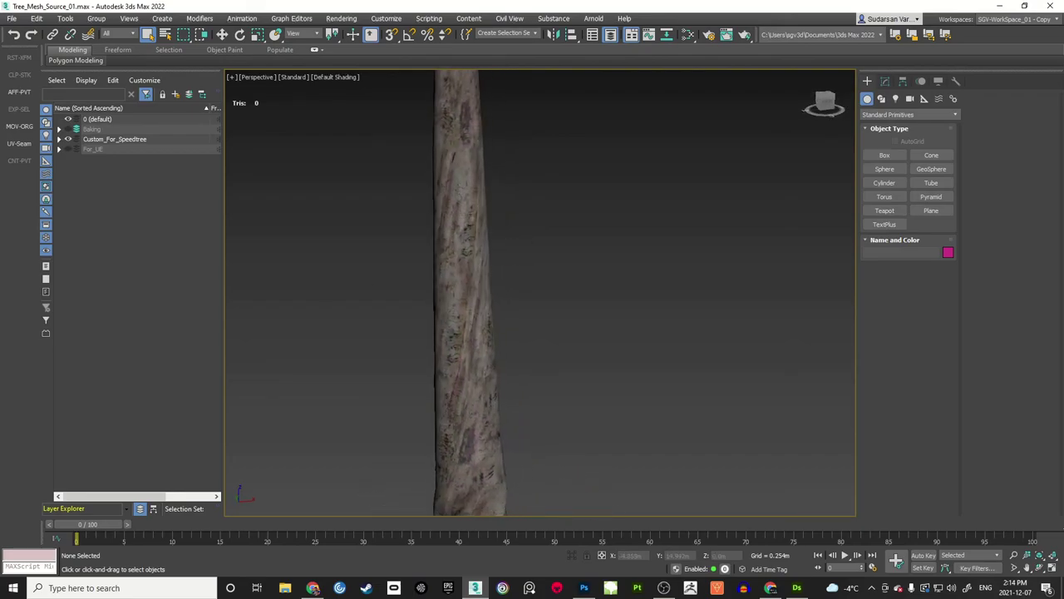
pyautogui.scroll(-3, 720, 266)
pyautogui.scroll(4, 574, 270)
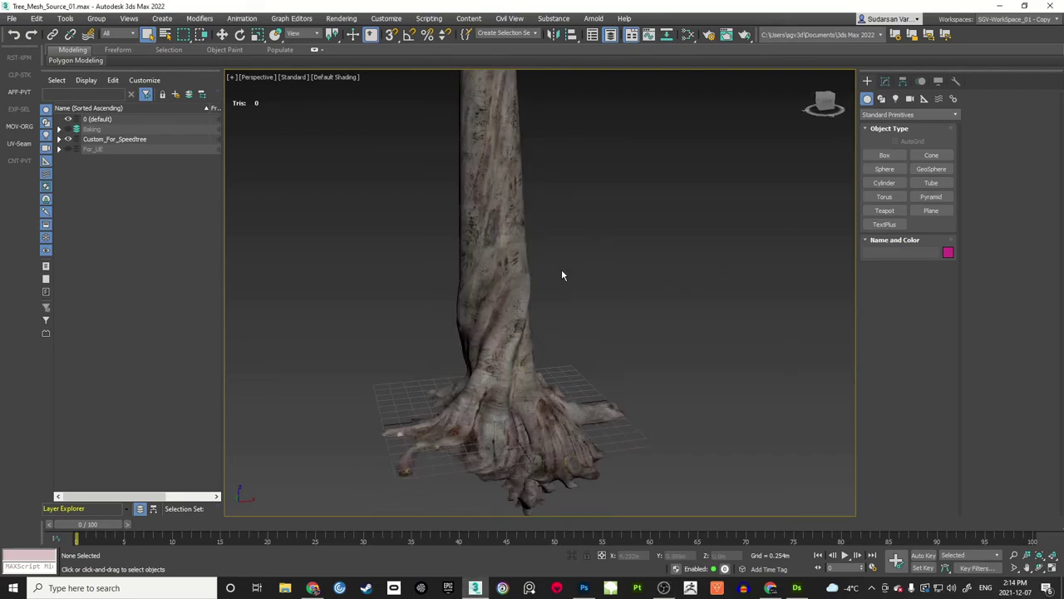
pyautogui.scroll(-4, 515, 274)
pyautogui.moveTo(504, 255); pyautogui.dragTo(594, 243)
pyautogui.scroll(3, 530, 268)
pyautogui.moveTo(529, 269); pyautogui.dragTo(619, 265)
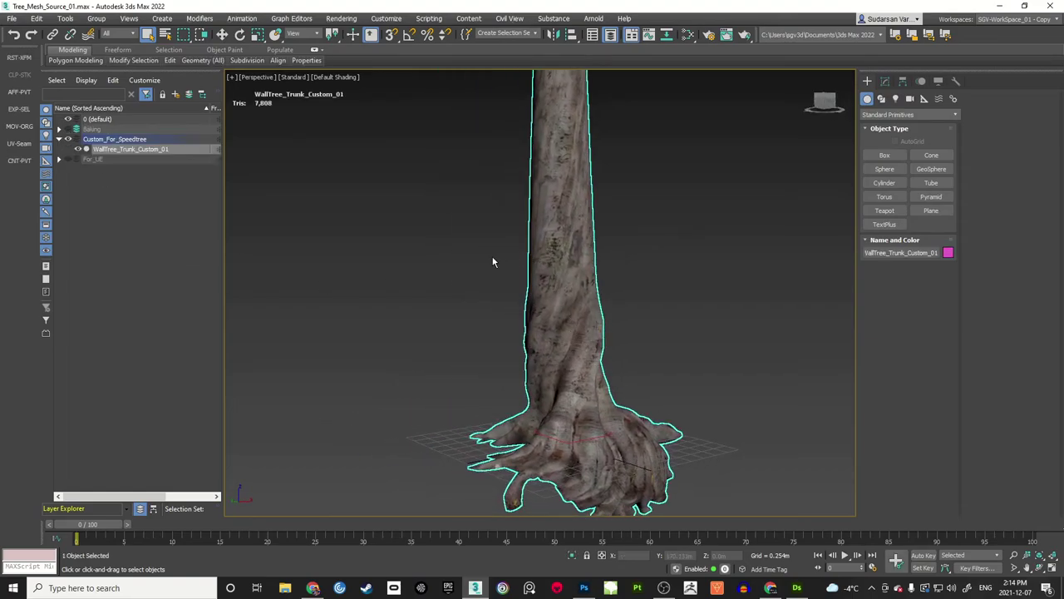
# Step: Inspect the trunk's topology with edged faces displayed, then return to plain shading and view the root base
pyautogui.press('F4')
pyautogui.moveTo(591, 127); pyautogui.dragTo(591, 223)
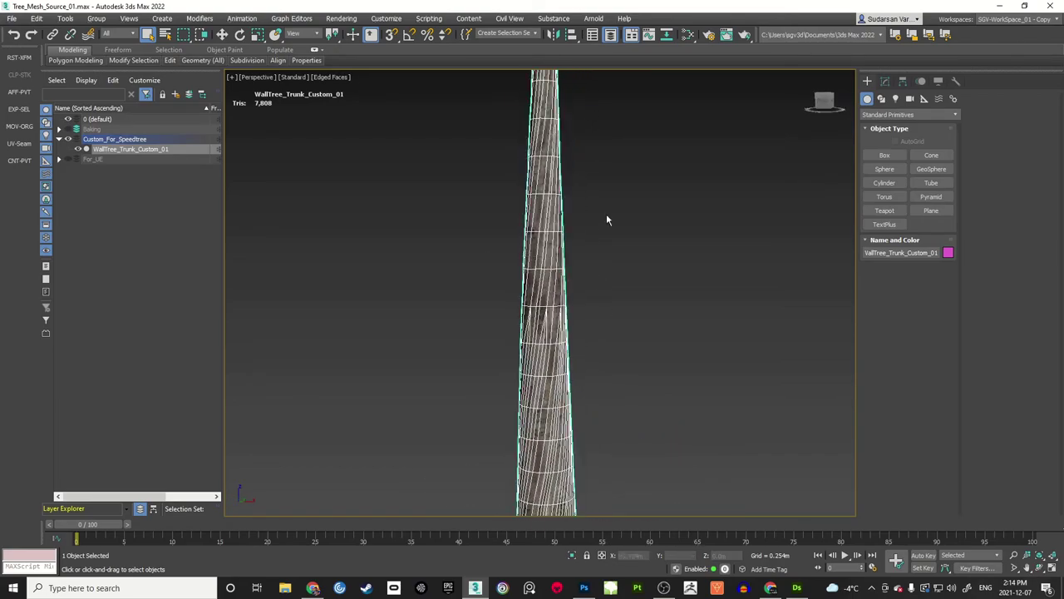
pyautogui.moveTo(586, 346)
pyautogui.mouseDown()
pyautogui.moveTo(592, 221)
pyautogui.moveTo(620, 221)
pyautogui.moveTo(629, 250)
pyautogui.moveTo(634, 236)
pyautogui.moveTo(614, 279)
pyautogui.moveTo(593, 216)
pyautogui.moveTo(554, 278)
pyautogui.moveTo(578, 279)
pyautogui.moveTo(648, 227)
pyautogui.moveTo(629, 230)
pyautogui.moveTo(627, 269)
pyautogui.moveTo(635, 262)
pyautogui.moveTo(538, 265)
pyautogui.moveTo(625, 251)
pyautogui.moveTo(586, 282)
pyautogui.moveTo(586, 370)
pyautogui.moveTo(591, 162)
pyautogui.moveTo(558, 235)
pyautogui.moveTo(568, 308)
pyautogui.moveTo(513, 292)
pyautogui.moveTo(617, 280)
pyautogui.moveTo(486, 272)
pyautogui.moveTo(593, 206)
pyautogui.moveTo(601, 287)
pyautogui.moveTo(537, 264)
pyautogui.moveTo(550, 251)
pyautogui.mouseUp()
pyautogui.scroll(3, 633, 245)
pyautogui.press('F4')
pyautogui.scroll(-2, 614, 279)
pyautogui.scroll(4, 535, 256)
pyautogui.moveTo(623, 285); pyautogui.dragTo(633, 316)
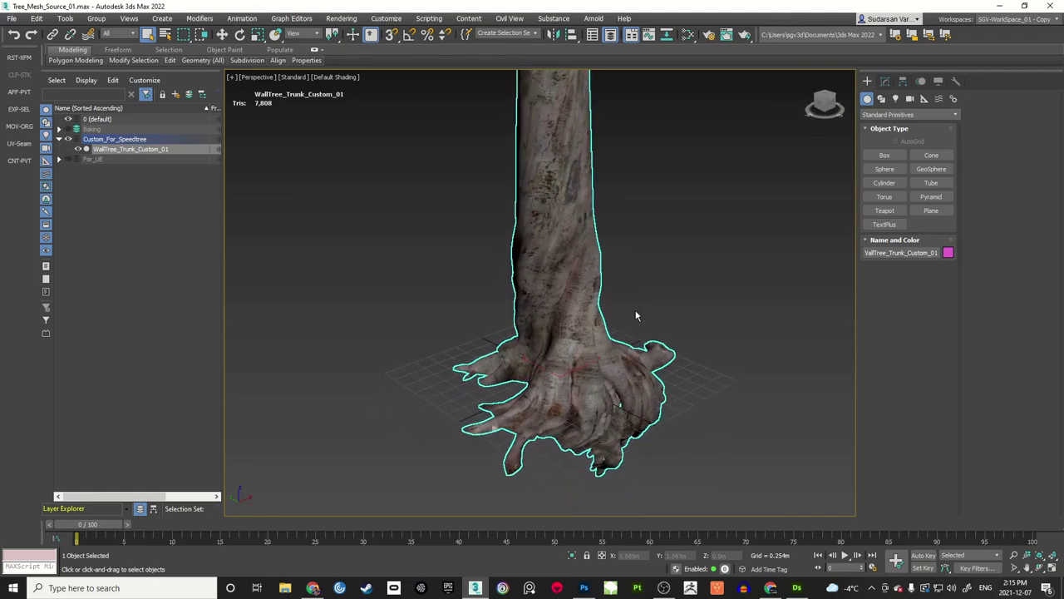